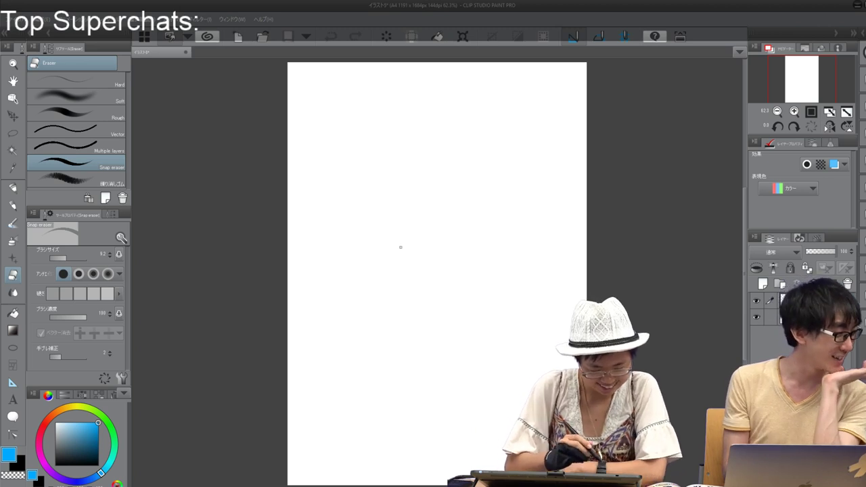
Step: Choose the Felt pen and set its brush size to 12.7
{"action": "key", "text": "p"}
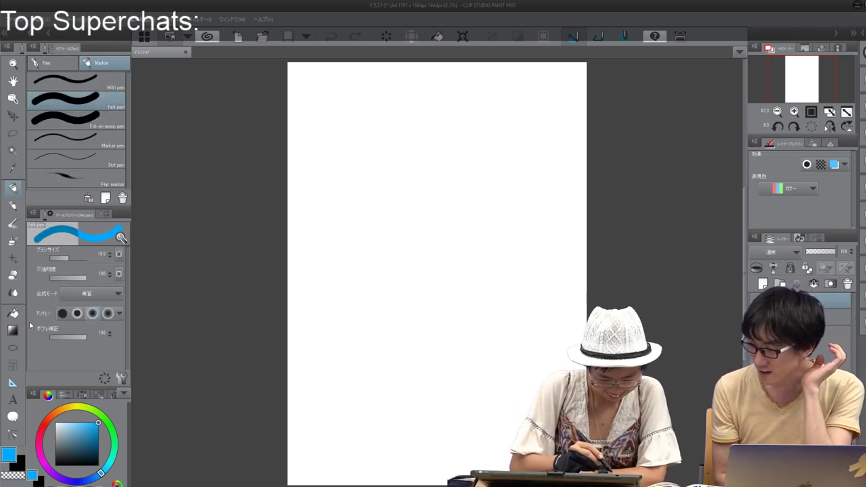
{"action": "left_click_drag", "start_coordinate": [69, 258], "coordinate": [68, 258]}
{"action": "mouse_move", "coordinate": [428, 274]}
{"action": "left_mouse_down"}
{"action": "mouse_move", "coordinate": [407, 278]}
{"action": "mouse_move", "coordinate": [360, 239]}
{"action": "mouse_move", "coordinate": [377, 153]}
{"action": "mouse_move", "coordinate": [466, 139]}
{"action": "mouse_move", "coordinate": [404, 293]}
{"action": "left_mouse_up"}
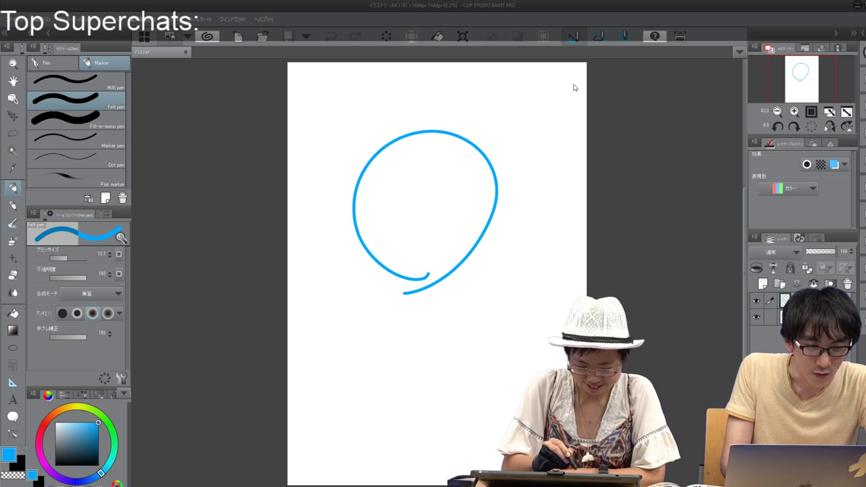
{"action": "key", "text": "ctrl+z"}
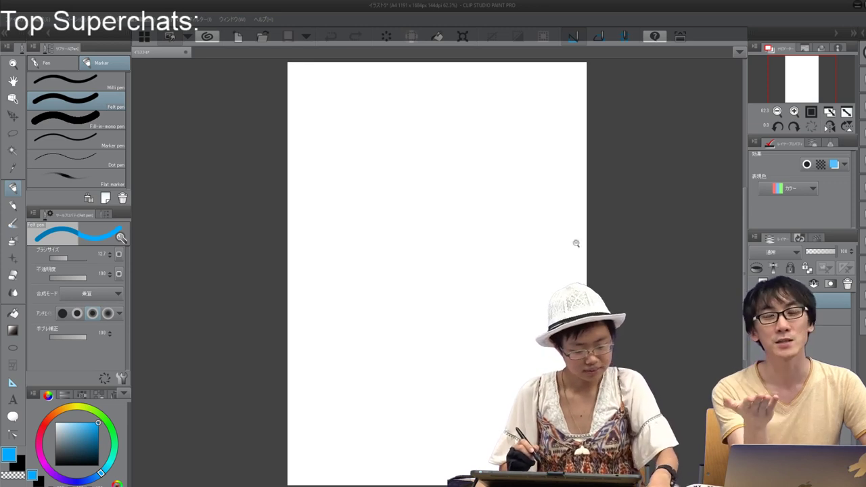
{"action": "left_click_drag", "start_coordinate": [424, 296], "coordinate": [470, 297]}
{"action": "left_click_drag", "start_coordinate": [433, 223], "coordinate": [455, 301]}
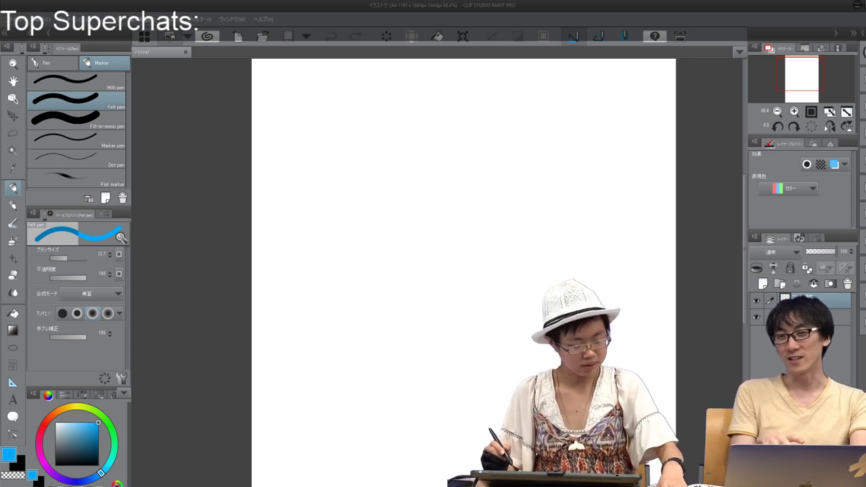
{"action": "left_click_drag", "start_coordinate": [667, 274], "coordinate": [616, 276]}
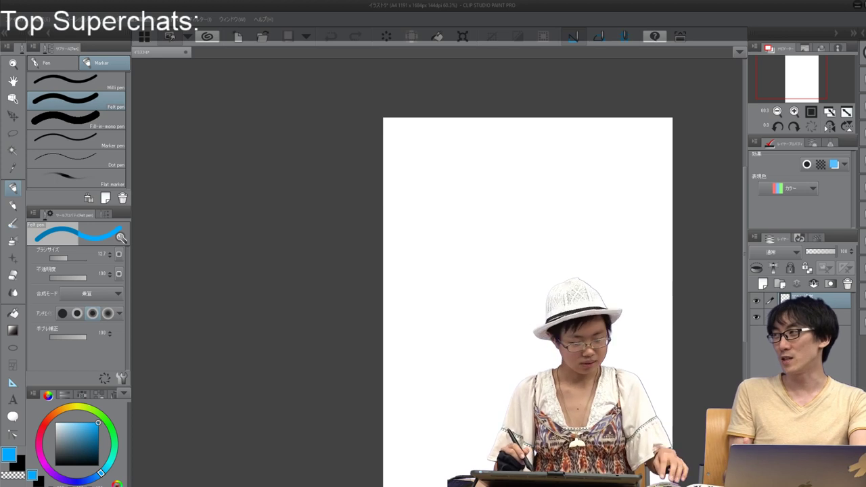
{"action": "left_click_drag", "start_coordinate": [528, 271], "coordinate": [554, 266]}
{"action": "left_click", "coordinate": [811, 112]}
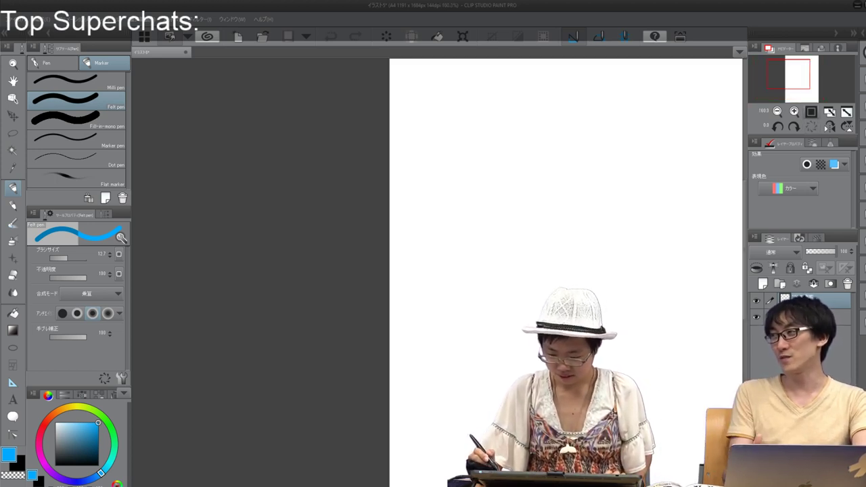
{"action": "left_click_drag", "start_coordinate": [789, 74], "coordinate": [800, 75]}
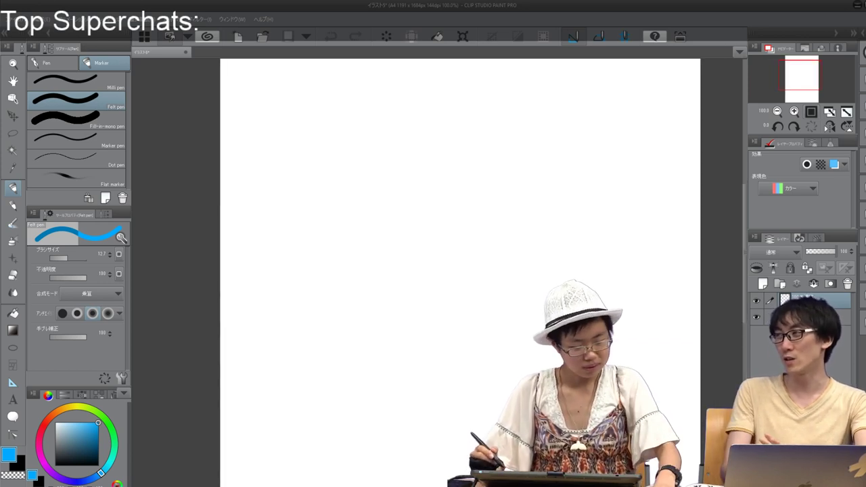
{"action": "left_click_drag", "start_coordinate": [574, 266], "coordinate": [508, 266]}
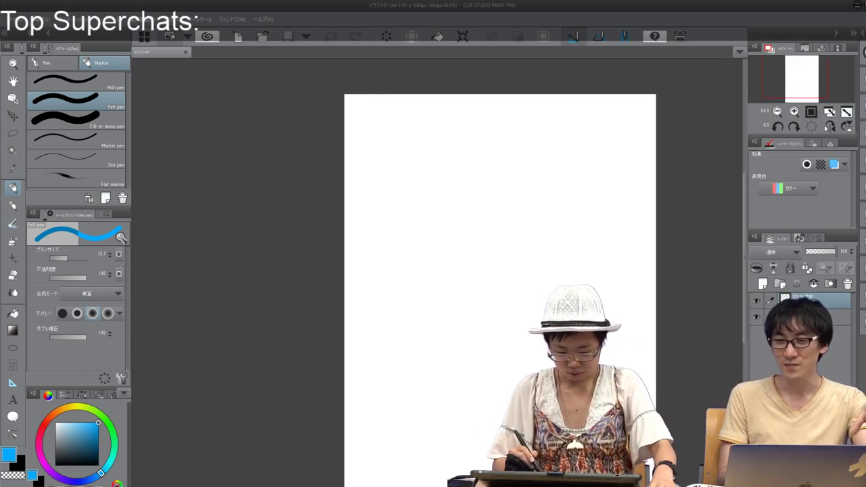
{"action": "left_click_drag", "start_coordinate": [377, 455], "coordinate": [326, 426]}
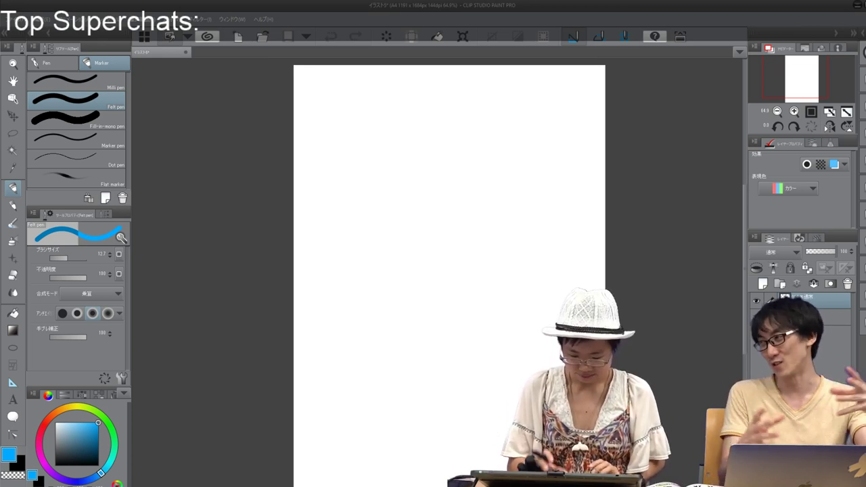
{"action": "mouse_move", "coordinate": [440, 320]}
{"action": "left_mouse_down"}
{"action": "mouse_move", "coordinate": [371, 274]}
{"action": "mouse_move", "coordinate": [356, 213]}
{"action": "mouse_move", "coordinate": [407, 132]}
{"action": "left_mouse_up"}
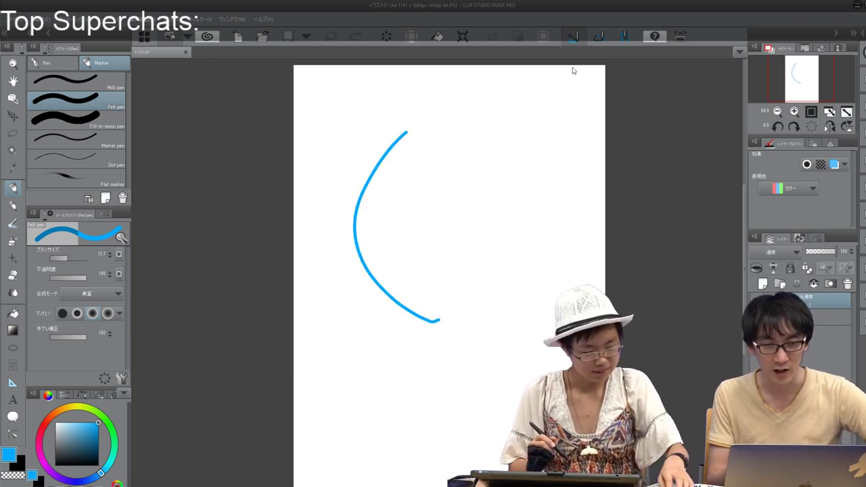
{"action": "key", "text": "ctrl+z"}
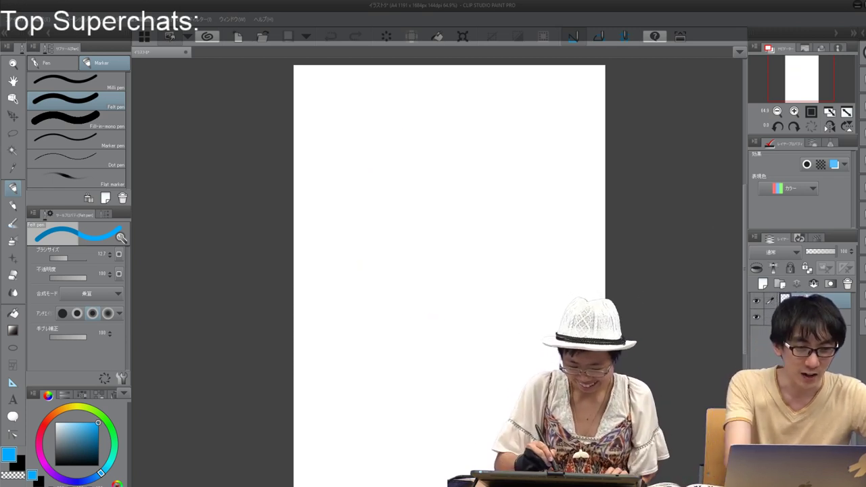
Step: Draw a large blue circle for the head in the page's upper half, with curved vertical and horizontal face guidelines
{"action": "mouse_move", "coordinate": [451, 299]}
{"action": "left_mouse_down"}
{"action": "mouse_move", "coordinate": [429, 301]}
{"action": "mouse_move", "coordinate": [377, 276]}
{"action": "mouse_move", "coordinate": [350, 205]}
{"action": "mouse_move", "coordinate": [403, 135]}
{"action": "mouse_move", "coordinate": [499, 142]}
{"action": "mouse_move", "coordinate": [532, 214]}
{"action": "mouse_move", "coordinate": [501, 276]}
{"action": "mouse_move", "coordinate": [448, 299]}
{"action": "left_mouse_up"}
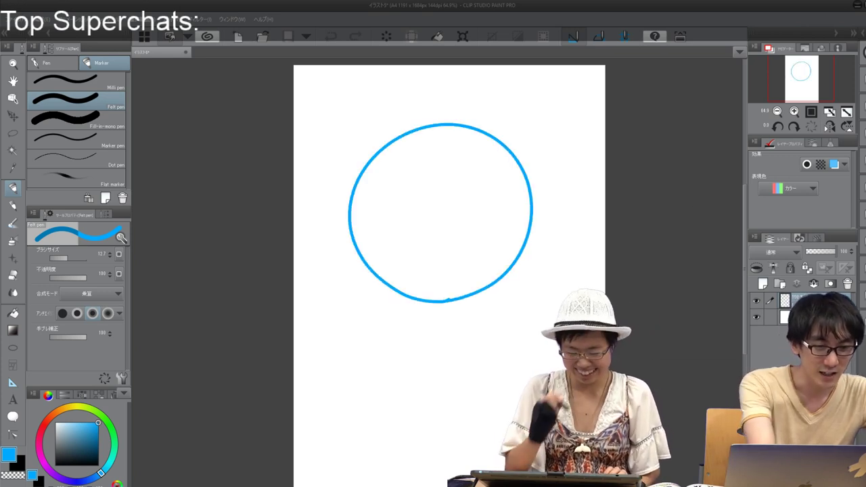
{"action": "mouse_move", "coordinate": [437, 136]}
{"action": "left_mouse_down"}
{"action": "mouse_move", "coordinate": [428, 235]}
{"action": "mouse_move", "coordinate": [444, 296]}
{"action": "left_mouse_up"}
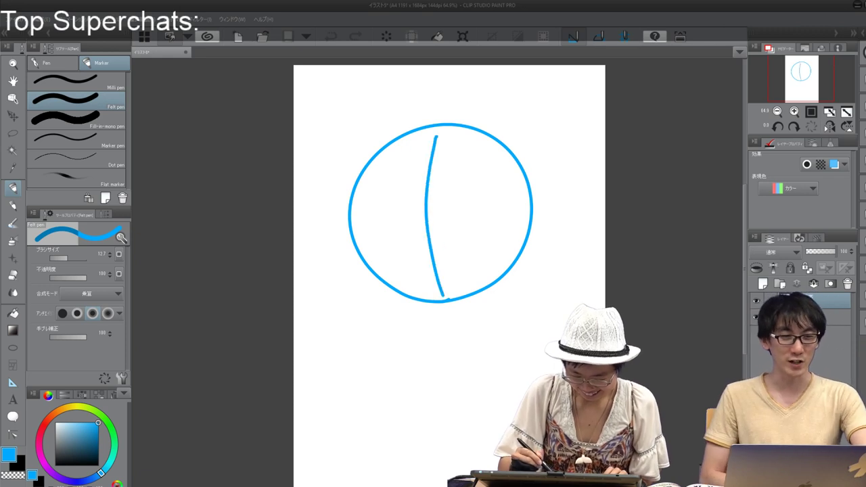
{"action": "left_click_drag", "start_coordinate": [375, 227], "coordinate": [527, 214]}
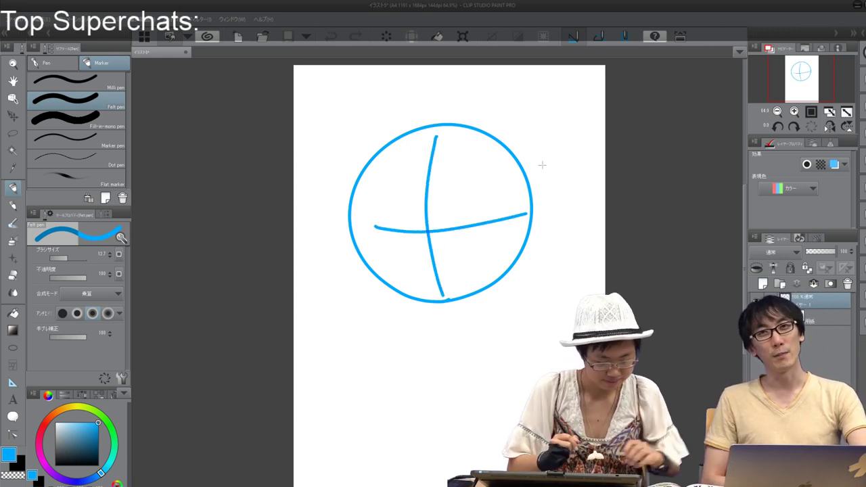
{"action": "key", "text": "ctrl+z"}
{"action": "left_click_drag", "start_coordinate": [374, 230], "coordinate": [499, 231]}
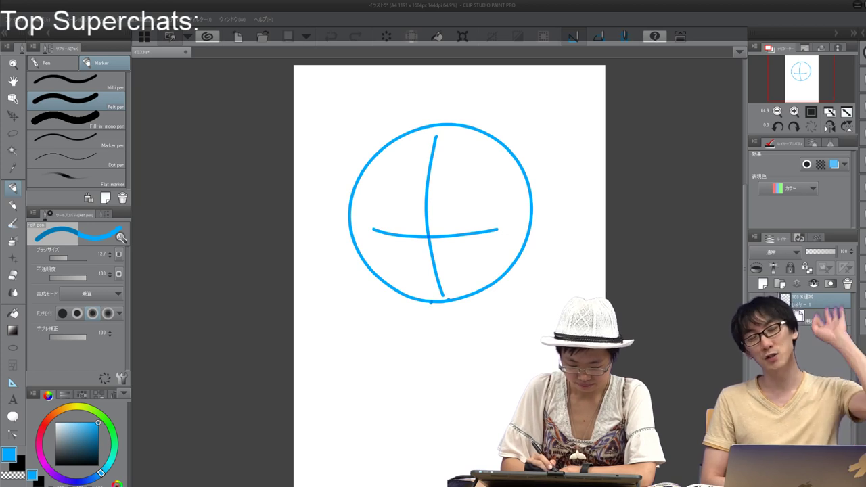
Step: Sketch a small torso below the head, with two sides widening downward and a flat waistline
{"action": "left_click_drag", "start_coordinate": [432, 303], "coordinate": [404, 374]}
{"action": "left_click_drag", "start_coordinate": [473, 295], "coordinate": [466, 369]}
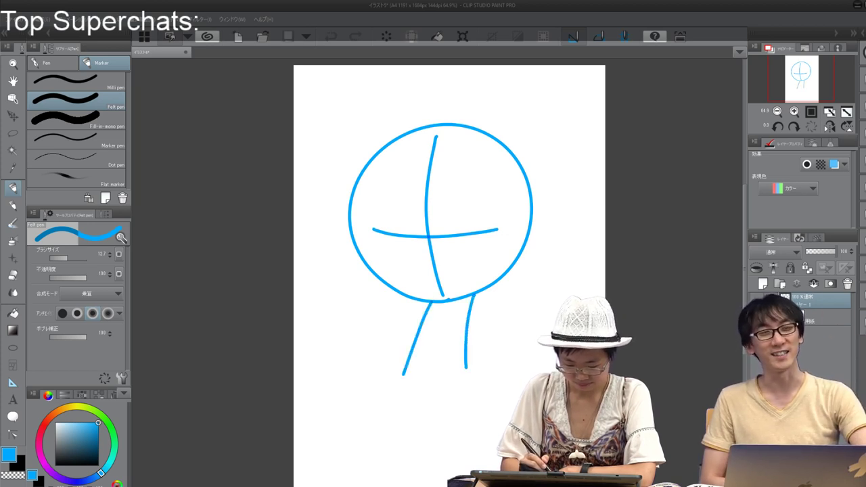
{"action": "left_click_drag", "start_coordinate": [409, 362], "coordinate": [461, 362]}
{"action": "mouse_move", "coordinate": [472, 297]}
{"action": "left_mouse_down"}
{"action": "mouse_move", "coordinate": [469, 360]}
{"action": "mouse_move", "coordinate": [424, 366]}
{"action": "left_mouse_up"}
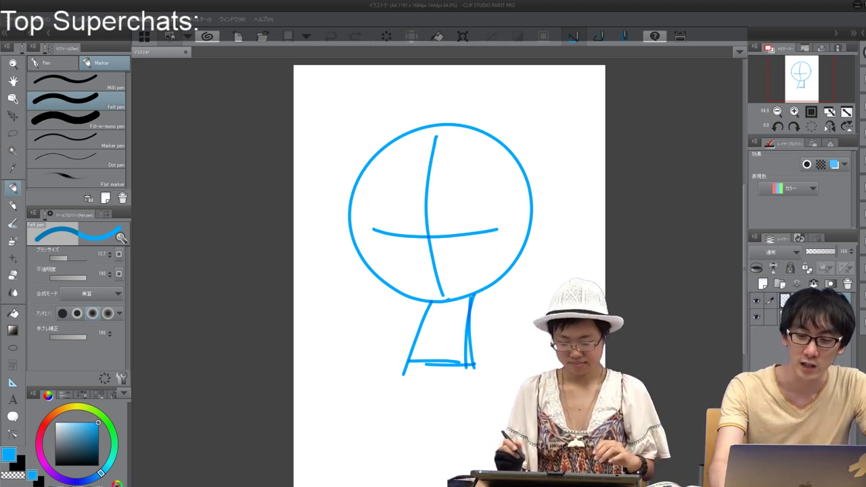
Step: Sketch the figure's leg on the right side of the page, flaring down from the waist to a simple foot
{"action": "left_click_drag", "start_coordinate": [433, 312], "coordinate": [379, 220]}
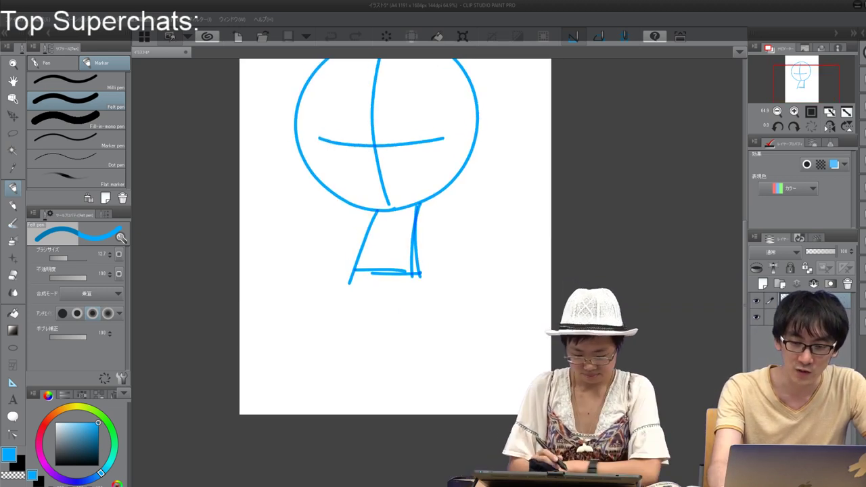
{"action": "left_click_drag", "start_coordinate": [385, 274], "coordinate": [407, 364]}
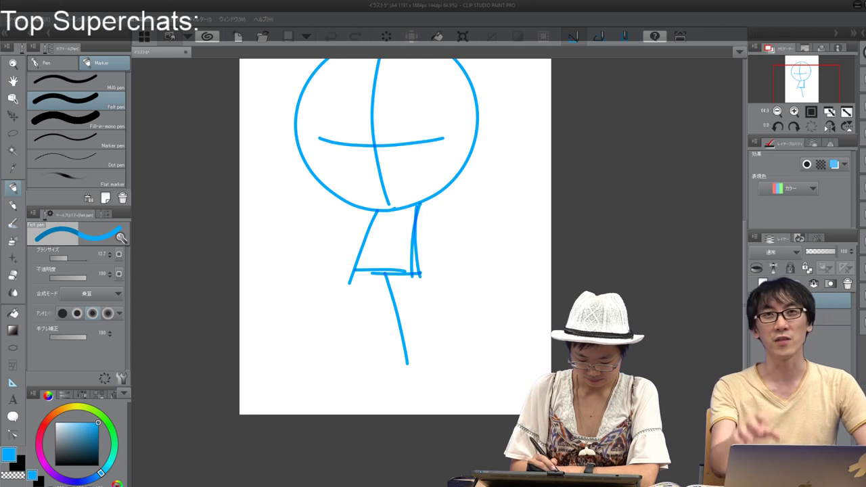
{"action": "left_click_drag", "start_coordinate": [421, 272], "coordinate": [459, 349]}
{"action": "mouse_move", "coordinate": [396, 311]}
{"action": "left_mouse_down"}
{"action": "mouse_move", "coordinate": [395, 357]}
{"action": "mouse_move", "coordinate": [457, 353]}
{"action": "left_mouse_up"}
{"action": "left_click_drag", "start_coordinate": [404, 334], "coordinate": [461, 345]}
Step: Sketch the matching leg on the left side of the page, with a curved ankle line and a flat foot
{"action": "left_click_drag", "start_coordinate": [357, 271], "coordinate": [325, 350]}
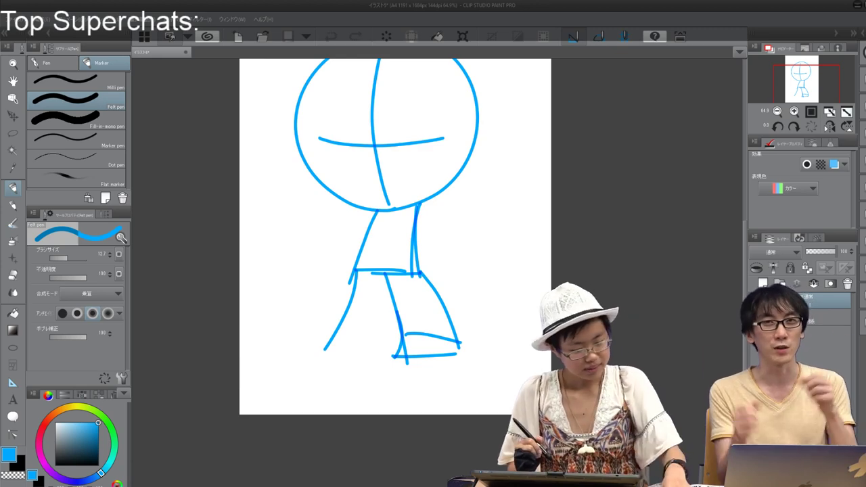
{"action": "key", "text": "ctrl+z"}
{"action": "mouse_move", "coordinate": [356, 272]}
{"action": "left_mouse_down"}
{"action": "mouse_move", "coordinate": [332, 340]}
{"action": "mouse_move", "coordinate": [385, 350]}
{"action": "left_mouse_up"}
{"action": "left_click_drag", "start_coordinate": [342, 330], "coordinate": [403, 336]}
{"action": "left_click_drag", "start_coordinate": [386, 272], "coordinate": [388, 352]}
{"action": "left_click_drag", "start_coordinate": [384, 308], "coordinate": [385, 351]}
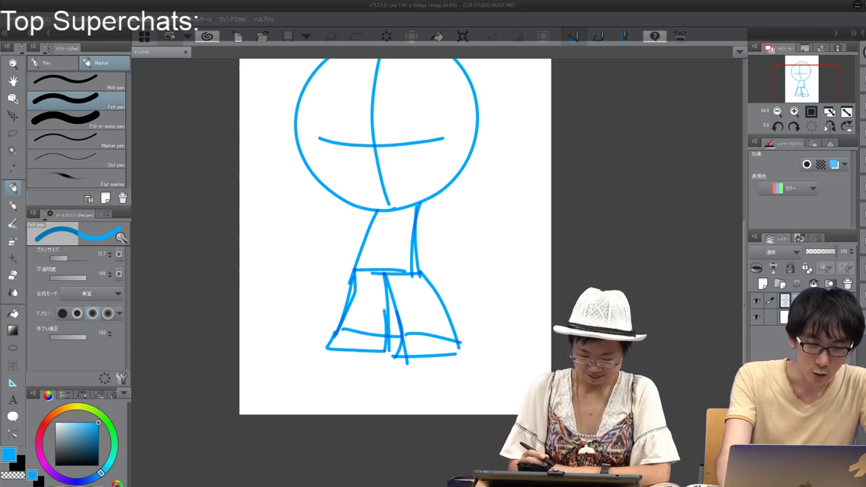
{"action": "left_click_drag", "start_coordinate": [419, 206], "coordinate": [490, 279]}
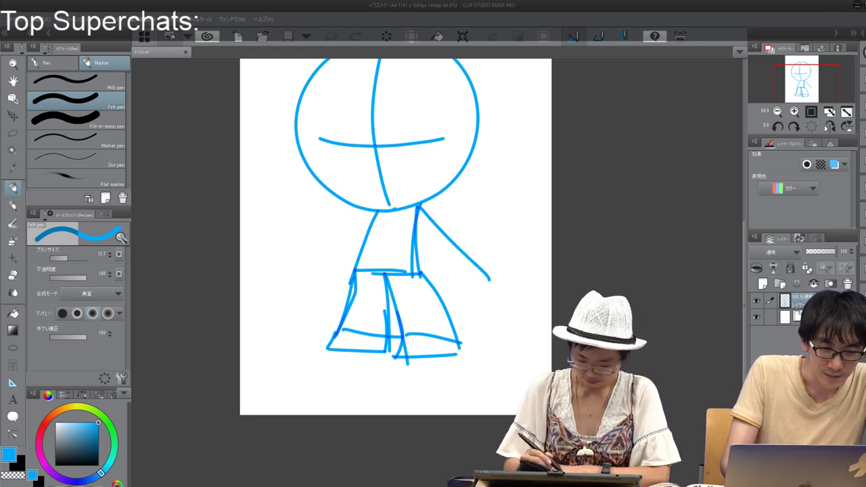
{"action": "left_click_drag", "start_coordinate": [411, 222], "coordinate": [452, 267]}
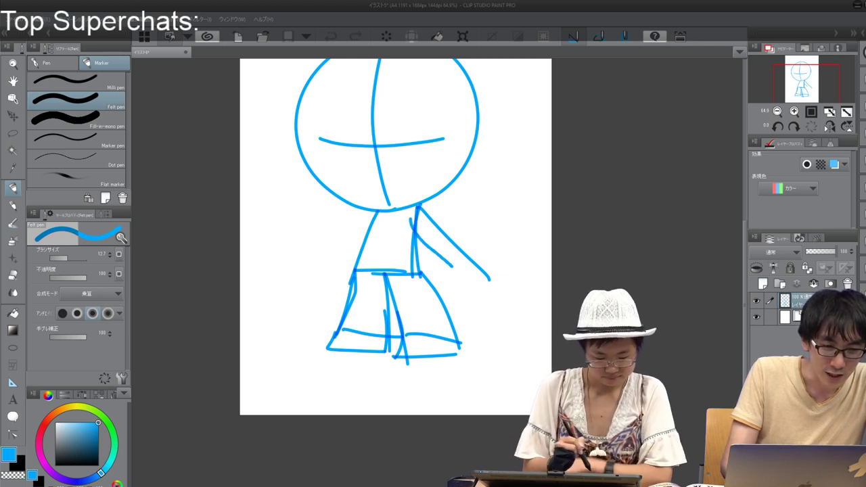
{"action": "key", "text": "ctrl+z"}
{"action": "key", "text": "ctrl+z"}
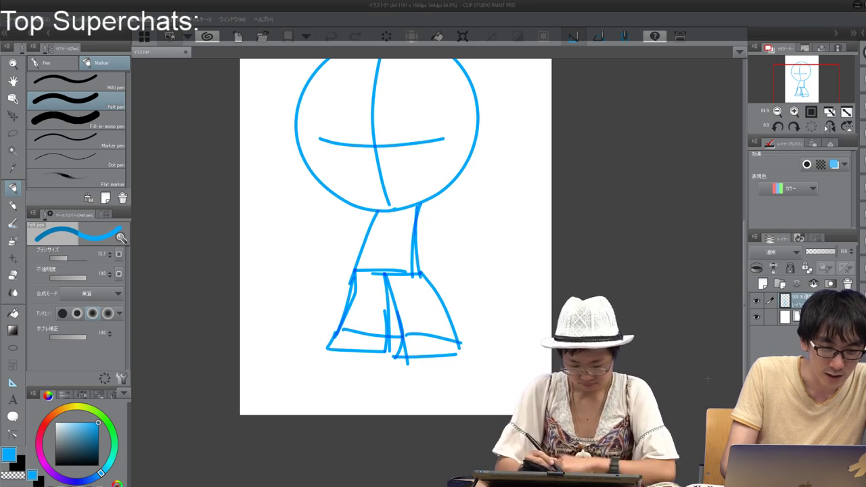
Step: Sketch the arm on the page's right side bent at the elbow, with its fist resting on the hip
{"action": "mouse_move", "coordinate": [417, 209]}
{"action": "left_mouse_down"}
{"action": "mouse_move", "coordinate": [461, 241]}
{"action": "mouse_move", "coordinate": [441, 278]}
{"action": "left_mouse_up"}
{"action": "mouse_move", "coordinate": [442, 241]}
{"action": "left_mouse_down"}
{"action": "mouse_move", "coordinate": [429, 241]}
{"action": "mouse_move", "coordinate": [400, 274]}
{"action": "mouse_move", "coordinate": [425, 294]}
{"action": "mouse_move", "coordinate": [439, 292]}
{"action": "mouse_move", "coordinate": [444, 272]}
{"action": "mouse_move", "coordinate": [427, 262]}
{"action": "mouse_move", "coordinate": [426, 291]}
{"action": "left_mouse_up"}
{"action": "left_click_drag", "start_coordinate": [430, 277], "coordinate": [436, 293]}
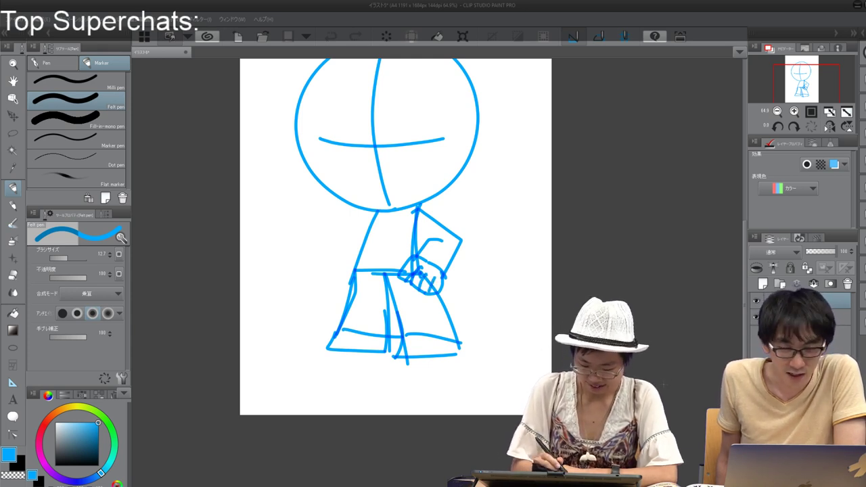
{"action": "left_click_drag", "start_coordinate": [377, 212], "coordinate": [339, 242]}
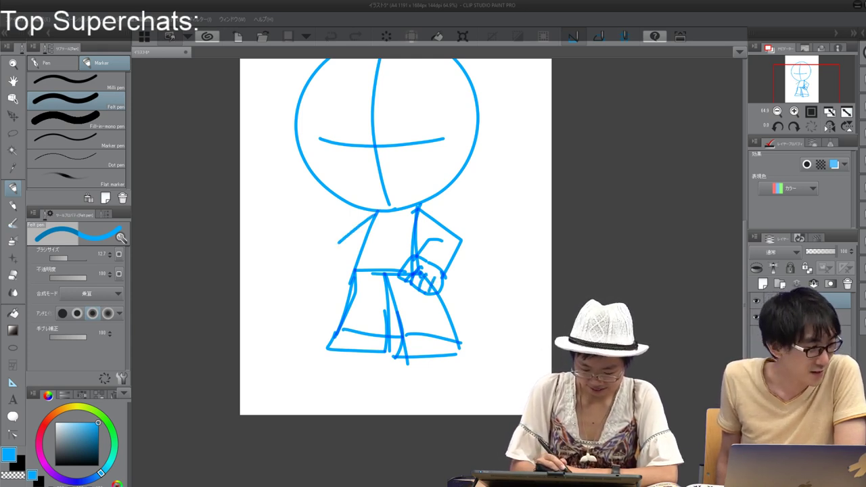
{"action": "left_click_drag", "start_coordinate": [310, 207], "coordinate": [336, 246]}
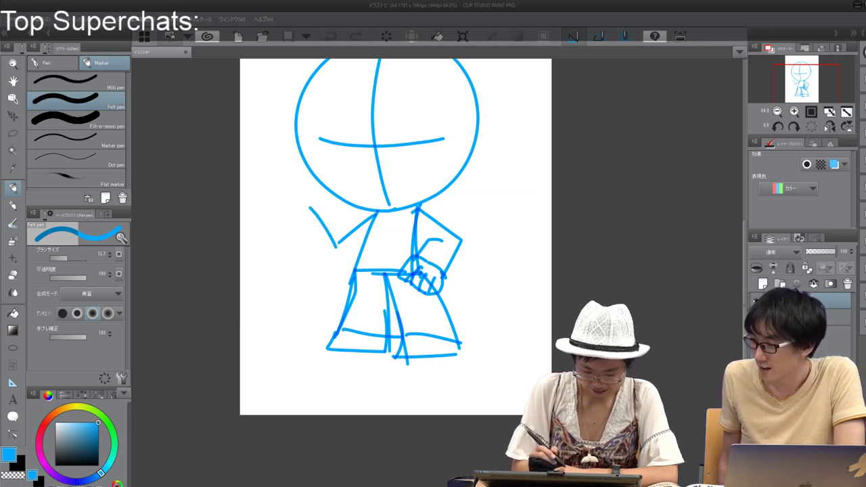
{"action": "key", "text": "ctrl+z"}
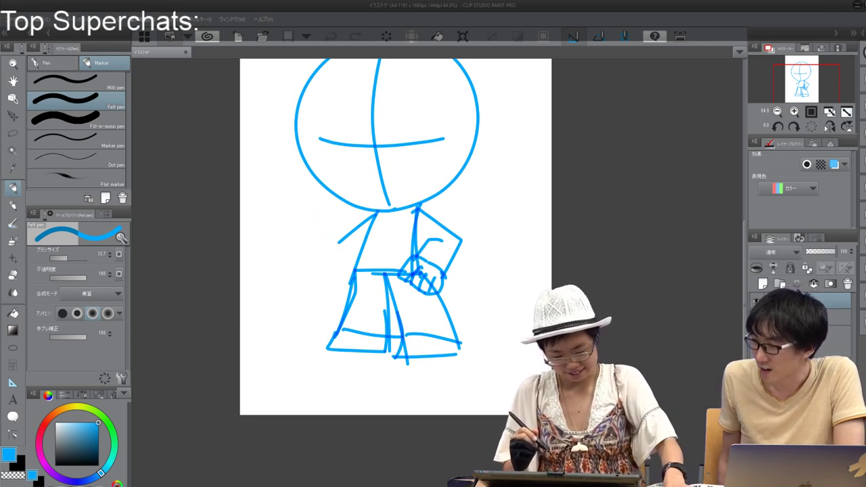
{"action": "key", "text": "ctrl+z"}
Step: Sketch the other arm bent upward beside the head, with a round ball shape at its end
{"action": "mouse_move", "coordinate": [377, 214]}
{"action": "left_mouse_down"}
{"action": "mouse_move", "coordinate": [342, 244]}
{"action": "mouse_move", "coordinate": [320, 216]}
{"action": "mouse_move", "coordinate": [295, 248]}
{"action": "mouse_move", "coordinate": [343, 267]}
{"action": "mouse_move", "coordinate": [359, 262]}
{"action": "left_mouse_up"}
{"action": "mouse_move", "coordinate": [314, 211]}
{"action": "left_mouse_down"}
{"action": "mouse_move", "coordinate": [316, 218]}
{"action": "mouse_move", "coordinate": [305, 199]}
{"action": "mouse_move", "coordinate": [292, 218]}
{"action": "mouse_move", "coordinate": [302, 189]}
{"action": "mouse_move", "coordinate": [293, 220]}
{"action": "left_mouse_up"}
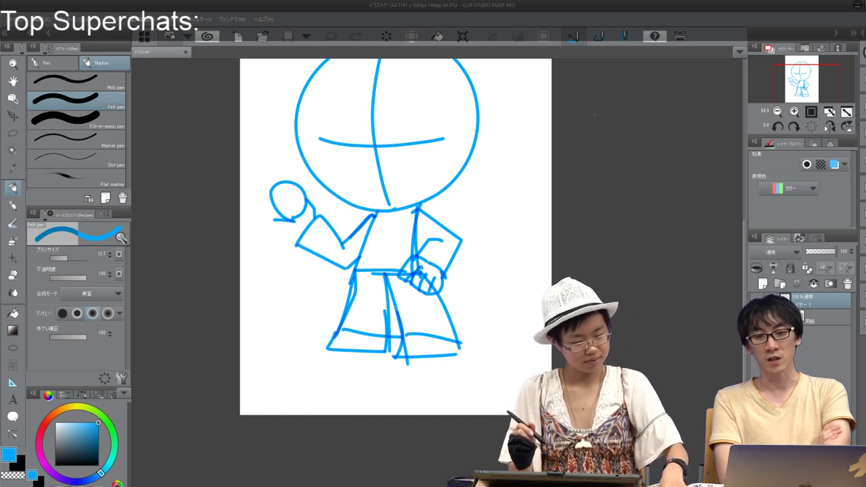
{"action": "key", "text": "ctrl+z"}
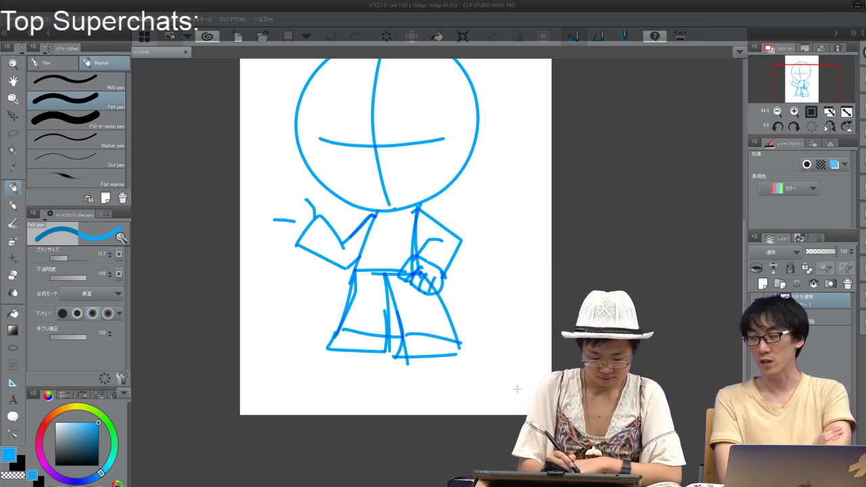
{"action": "mouse_move", "coordinate": [296, 221]}
{"action": "left_mouse_down"}
{"action": "mouse_move", "coordinate": [307, 209]}
{"action": "mouse_move", "coordinate": [303, 191]}
{"action": "mouse_move", "coordinate": [267, 188]}
{"action": "mouse_move", "coordinate": [262, 215]}
{"action": "mouse_move", "coordinate": [279, 223]}
{"action": "left_mouse_up"}
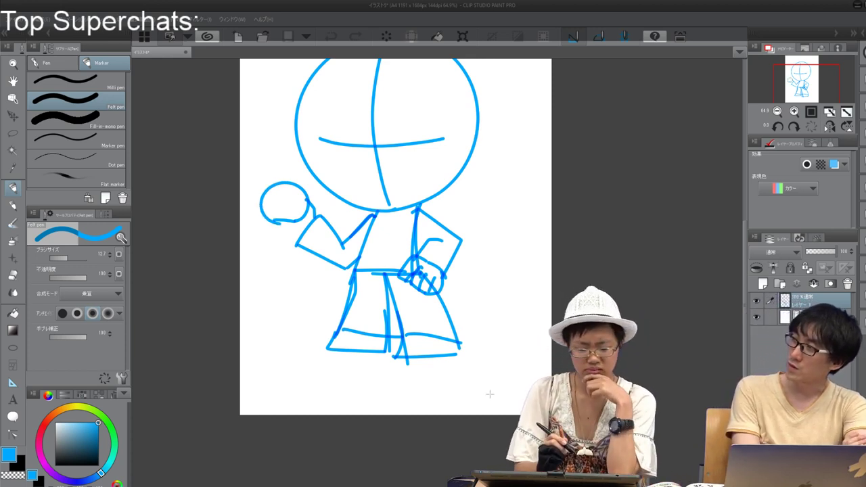
Step: Add a star-shaped leafy stem on top of the round object and a cupped hand line beneath it
{"action": "mouse_move", "coordinate": [283, 186]}
{"action": "left_mouse_down"}
{"action": "mouse_move", "coordinate": [281, 177]}
{"action": "mouse_move", "coordinate": [283, 186]}
{"action": "left_mouse_up"}
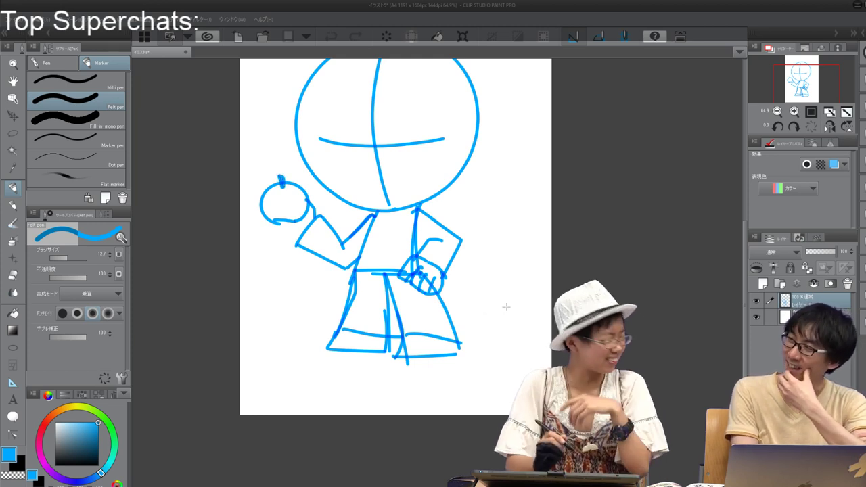
{"action": "mouse_move", "coordinate": [284, 185]}
{"action": "left_mouse_down"}
{"action": "mouse_move", "coordinate": [302, 176]}
{"action": "mouse_move", "coordinate": [283, 186]}
{"action": "left_mouse_up"}
{"action": "mouse_move", "coordinate": [285, 183]}
{"action": "left_mouse_down"}
{"action": "mouse_move", "coordinate": [293, 175]}
{"action": "mouse_move", "coordinate": [269, 184]}
{"action": "left_mouse_up"}
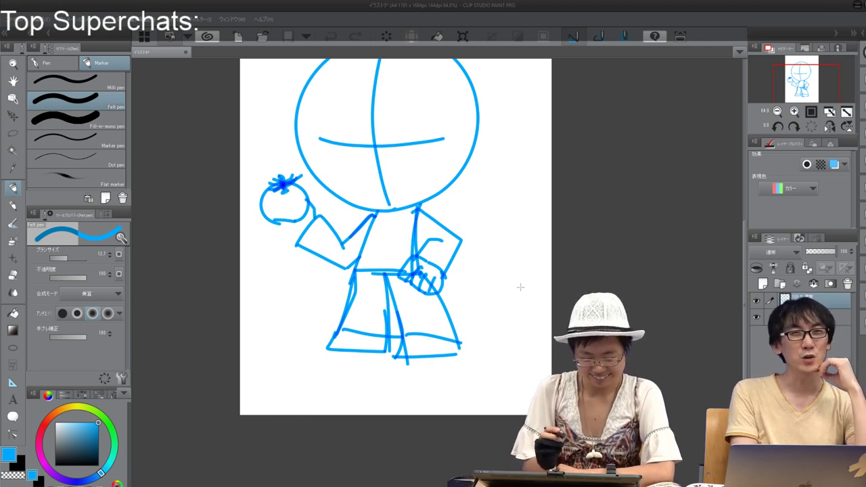
{"action": "mouse_move", "coordinate": [261, 206]}
{"action": "left_mouse_down"}
{"action": "mouse_move", "coordinate": [274, 231]}
{"action": "mouse_move", "coordinate": [302, 237]}
{"action": "left_mouse_up"}
Step: Move the sketch layer slightly right and down to centre the figure on the page
{"action": "left_click_drag", "start_coordinate": [393, 203], "coordinate": [394, 295]}
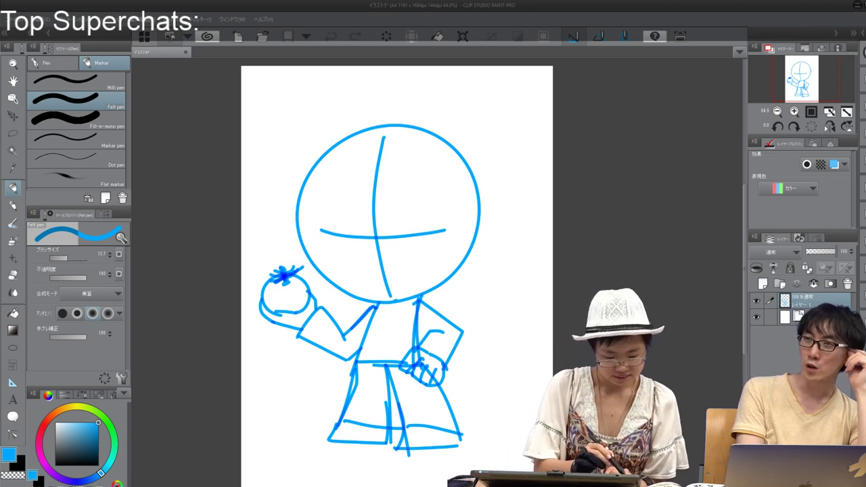
{"action": "key", "text": "k"}
{"action": "left_click_drag", "start_coordinate": [393, 271], "coordinate": [407, 276]}
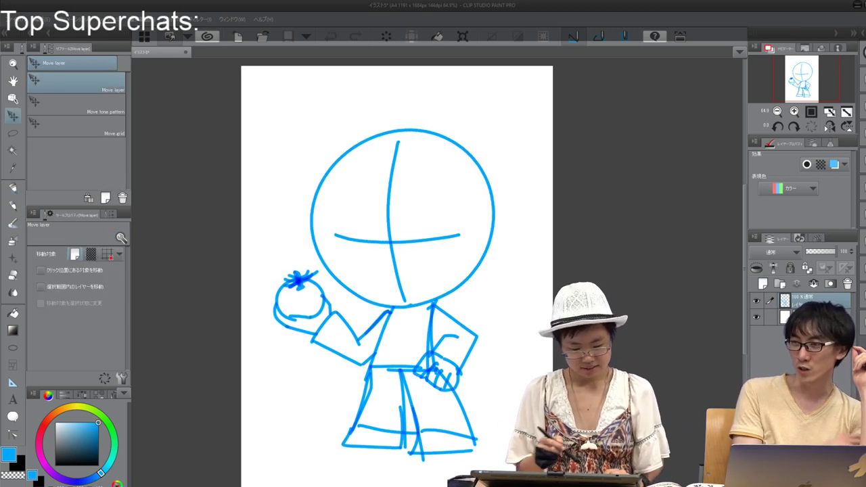
Step: Switch to the Felt pen and choose a very dark green drawing colour
{"action": "key", "text": "p"}
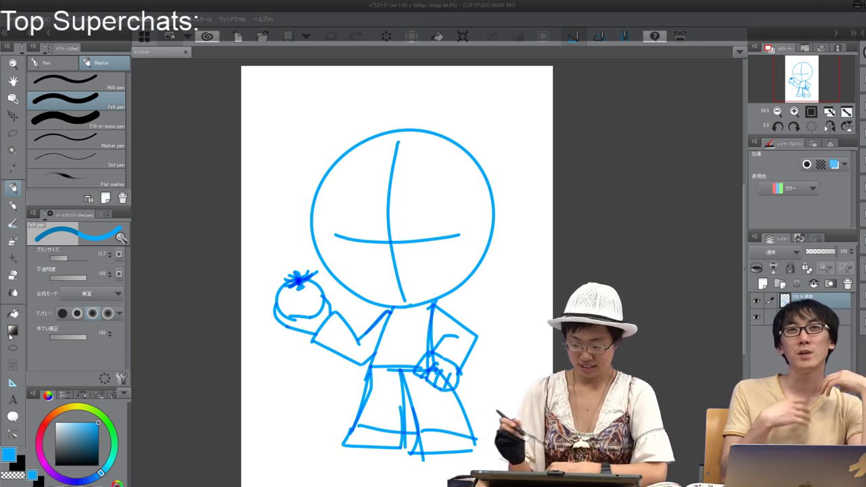
{"action": "left_click", "coordinate": [89, 447]}
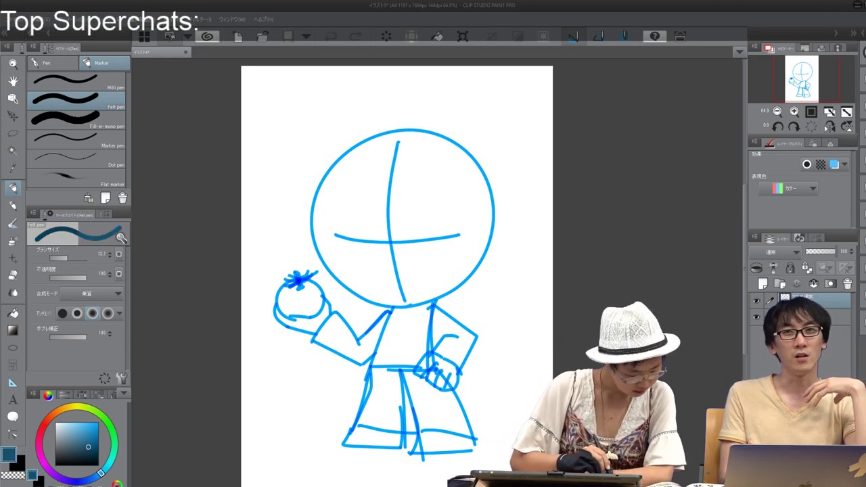
{"action": "left_click", "coordinate": [107, 423]}
{"action": "left_click", "coordinate": [98, 460]}
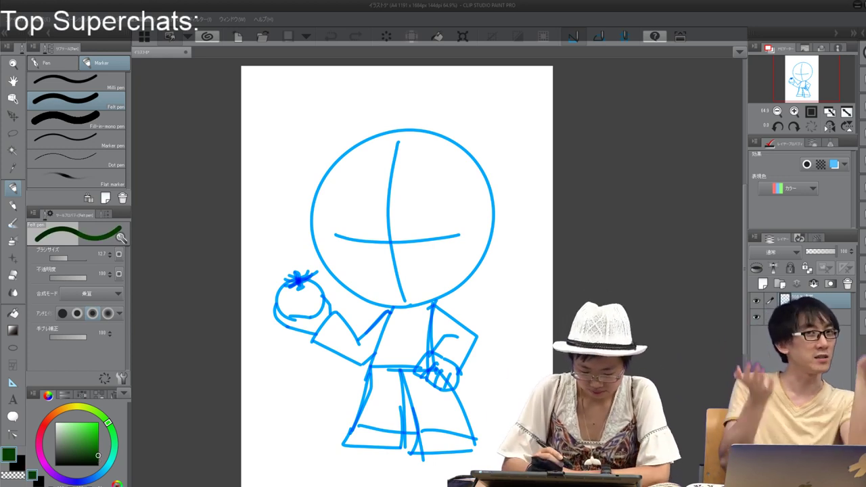
Step: Undo the trial jaw stroke, fade the blue sketch layer to a low opacity, and make the new layer above it active
{"action": "mouse_move", "coordinate": [336, 233]}
{"action": "left_mouse_down"}
{"action": "mouse_move", "coordinate": [351, 278]}
{"action": "mouse_move", "coordinate": [408, 304]}
{"action": "left_mouse_up"}
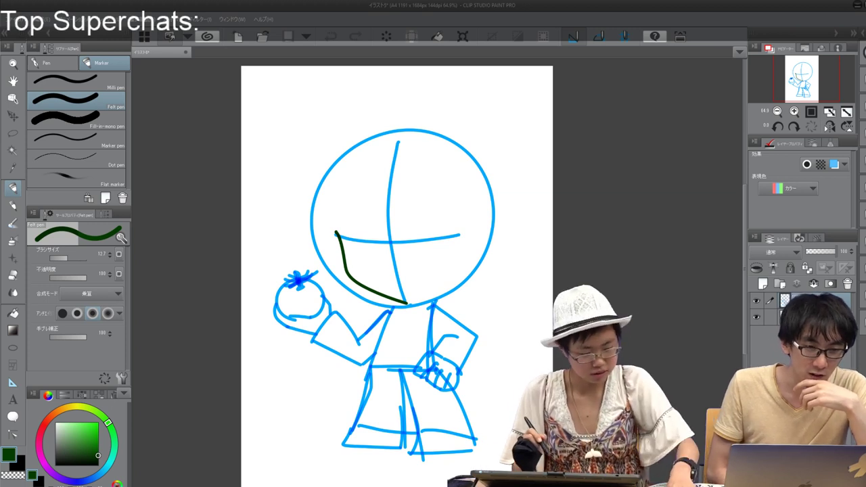
{"action": "key", "text": "ctrl+z"}
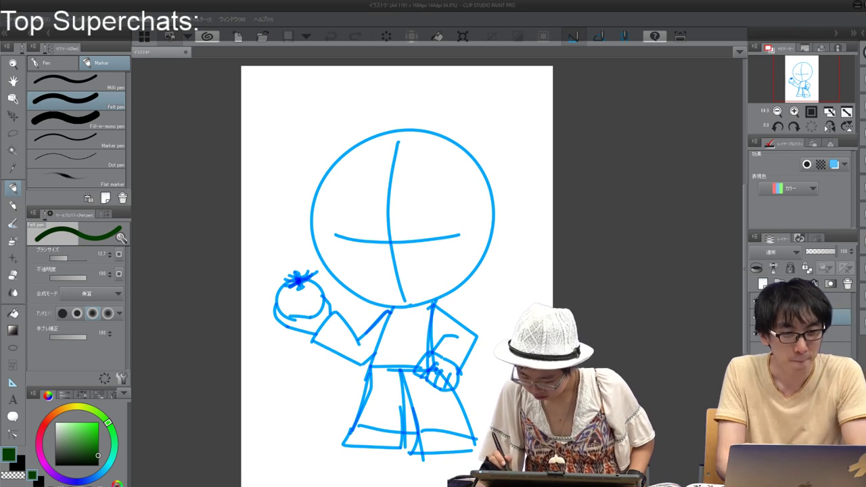
{"action": "left_click_drag", "start_coordinate": [836, 252], "coordinate": [815, 252]}
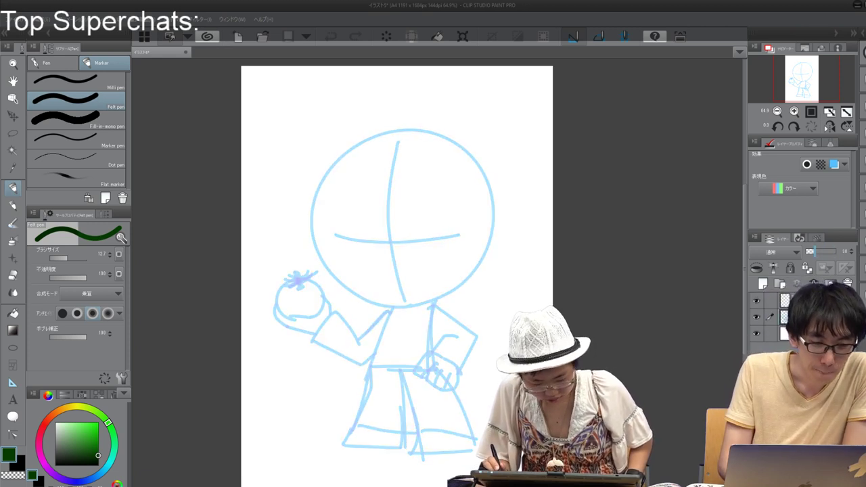
{"action": "left_click", "coordinate": [809, 301]}
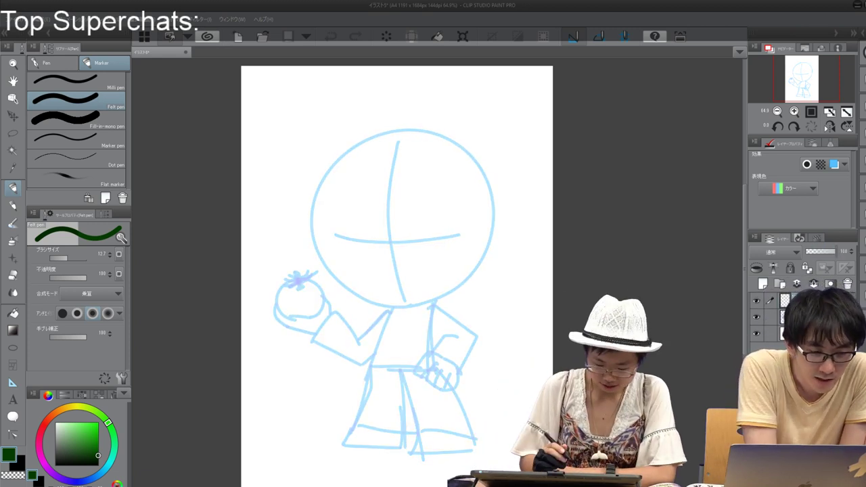
Step: Draw the face contour from the temple around the cheek to a pointed chin and up the other side of the jaw
{"action": "mouse_move", "coordinate": [332, 216]}
{"action": "left_mouse_down"}
{"action": "mouse_move", "coordinate": [351, 287]}
{"action": "mouse_move", "coordinate": [402, 310]}
{"action": "left_mouse_up"}
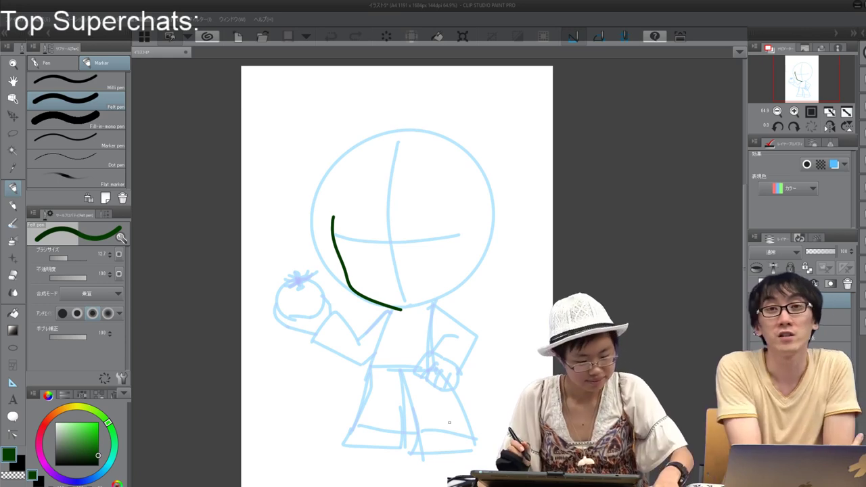
{"action": "scroll", "coordinate": [456, 328], "scroll_direction": "up", "scroll_amount": 5}
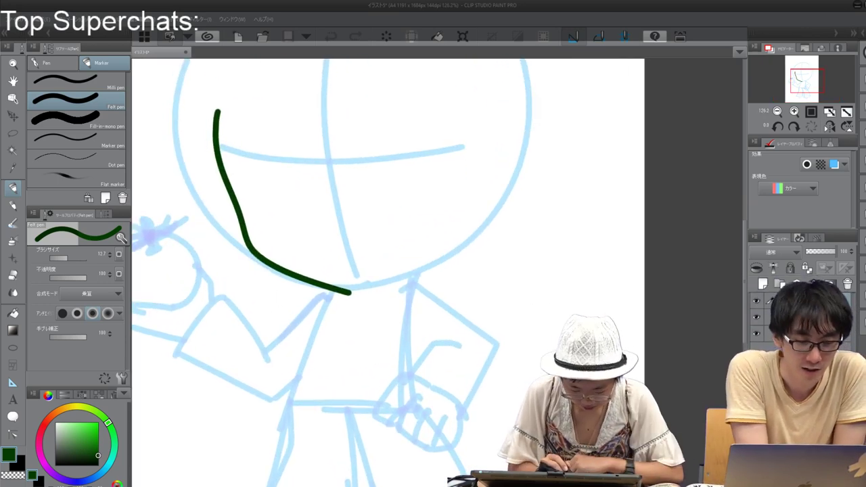
{"action": "left_click_drag", "start_coordinate": [344, 292], "coordinate": [426, 263]}
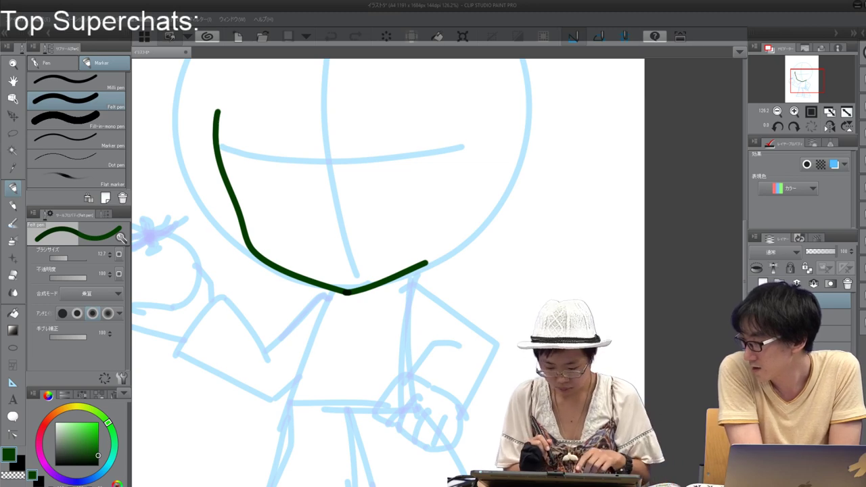
Step: Hide the green line layer and set the Felt pen's blending mode to Normal
{"action": "scroll", "coordinate": [345, 302], "scroll_direction": "up", "scroll_amount": 4}
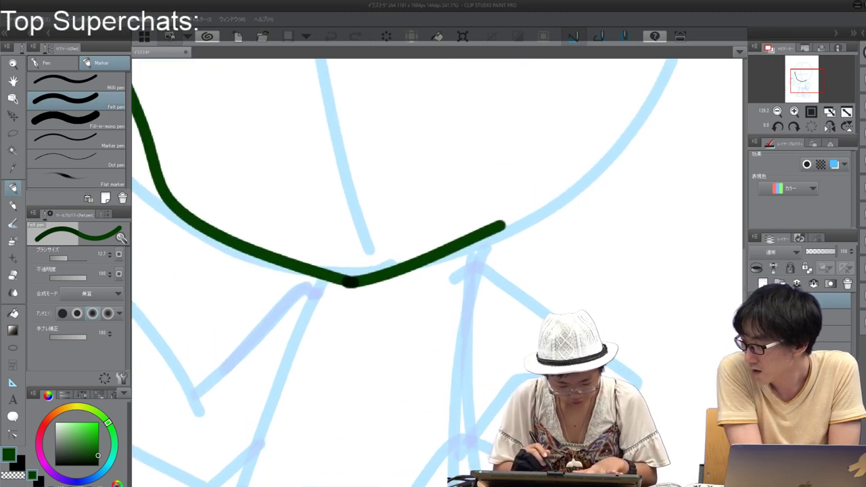
{"action": "scroll", "coordinate": [345, 301], "scroll_direction": "down", "scroll_amount": 2}
{"action": "scroll", "coordinate": [179, 208], "scroll_direction": "down", "scroll_amount": 2}
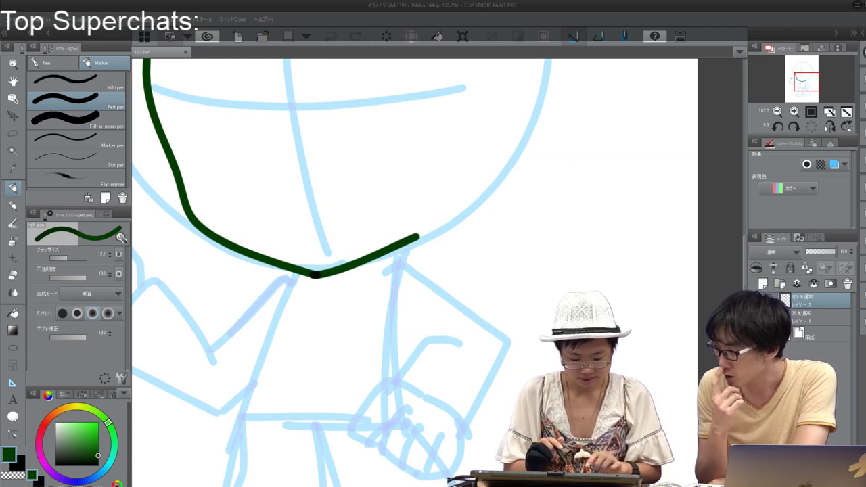
{"action": "scroll", "coordinate": [315, 273], "scroll_direction": "up", "scroll_amount": 2}
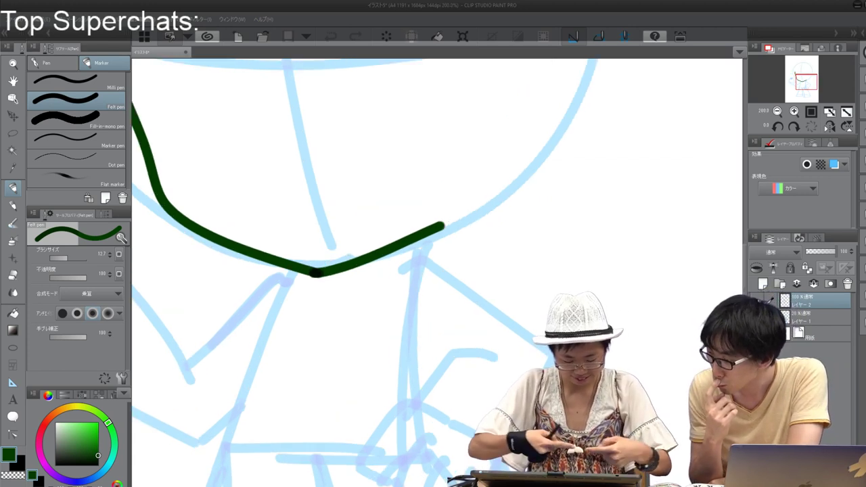
{"action": "scroll", "coordinate": [316, 274], "scroll_direction": "up", "scroll_amount": 6}
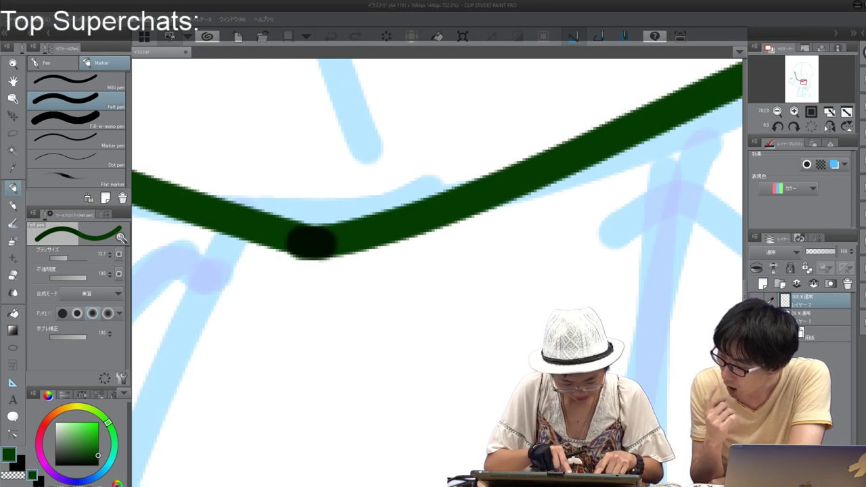
{"action": "scroll", "coordinate": [358, 285], "scroll_direction": "down", "scroll_amount": 3}
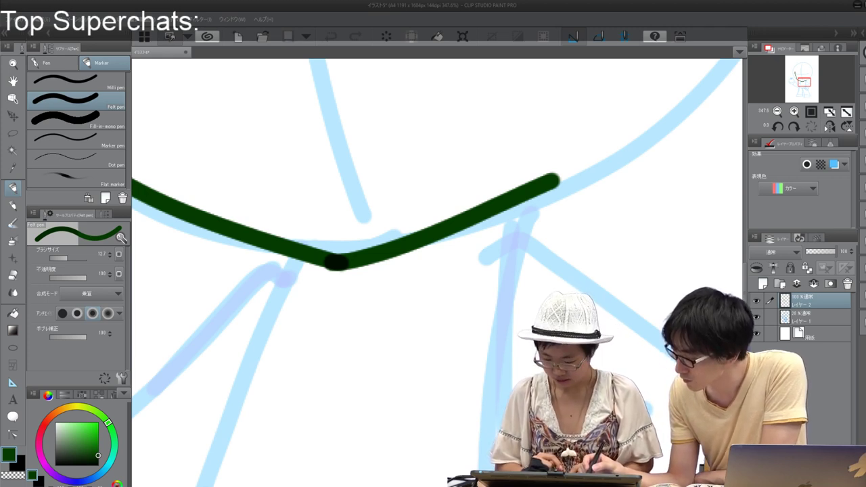
{"action": "left_click", "coordinate": [757, 301]}
{"action": "left_click", "coordinate": [757, 317]}
{"action": "left_click", "coordinate": [756, 317]}
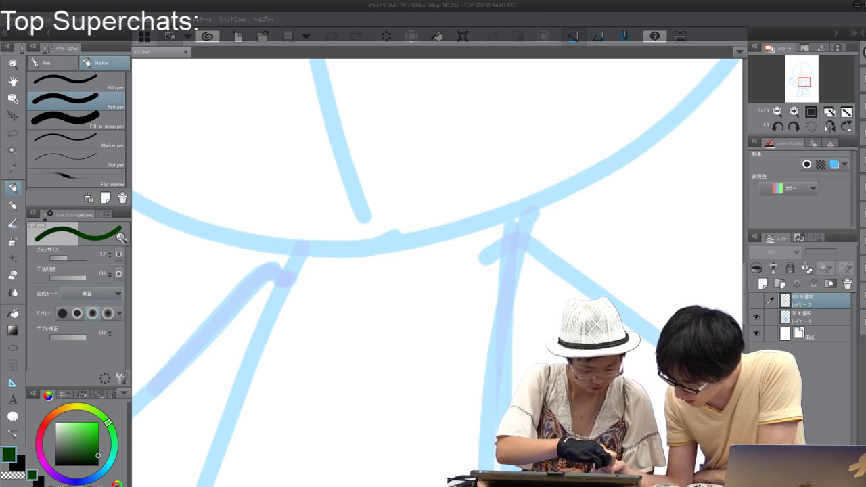
{"action": "left_click", "coordinate": [91, 294]}
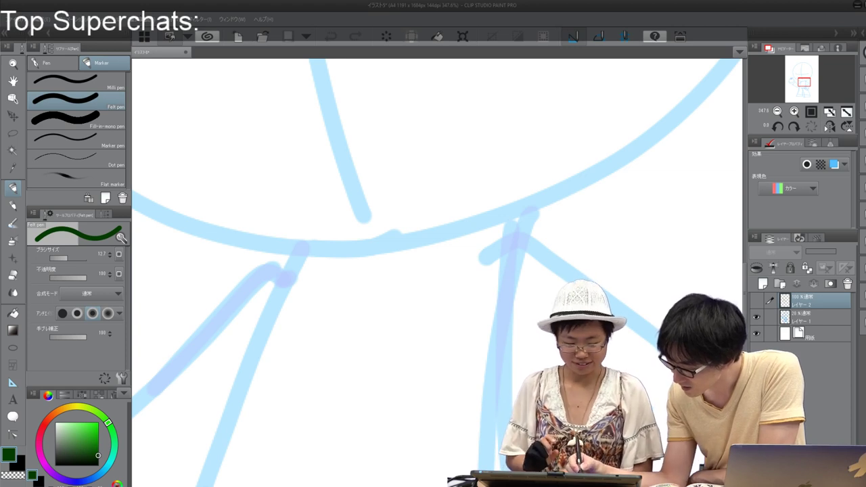
Step: Test the Felt pen with a crossed pair of strokes on the faded sketch layer and undo both strokes
{"action": "left_click", "coordinate": [818, 318]}
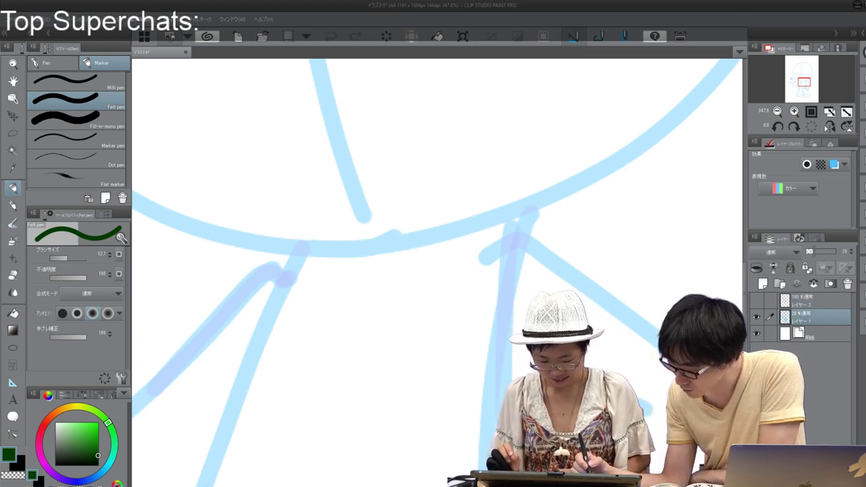
{"action": "left_click_drag", "start_coordinate": [369, 332], "coordinate": [303, 387]}
{"action": "left_click_drag", "start_coordinate": [295, 329], "coordinate": [383, 403]}
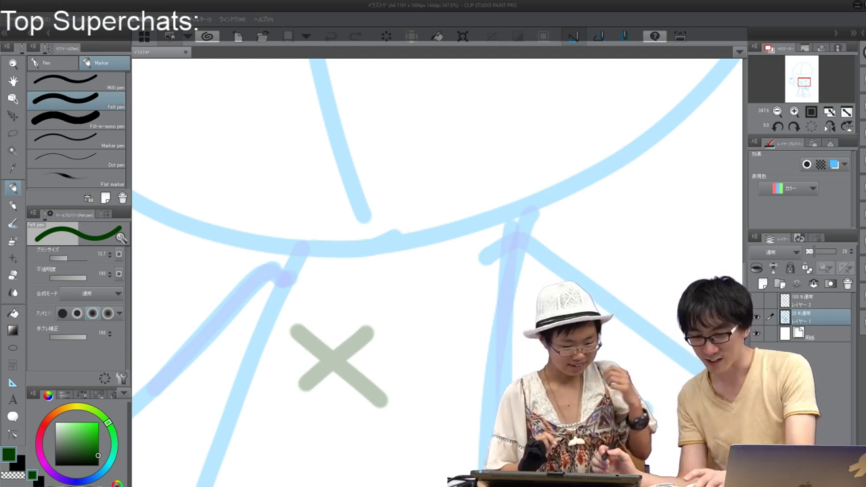
{"action": "key", "text": "ctrl+z"}
{"action": "key", "text": "ctrl+z"}
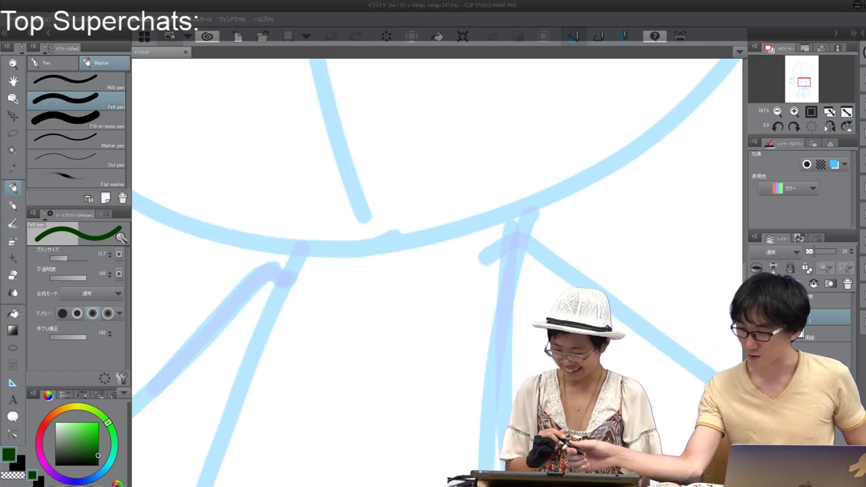
Step: Show the green line layer again, make it active, and paint over the dark overlap spot at the chin
{"action": "left_click", "coordinate": [816, 301]}
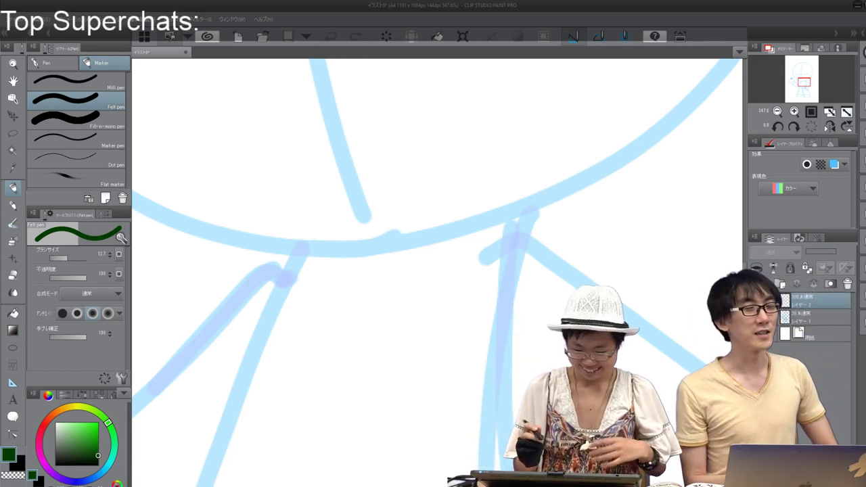
{"action": "left_click", "coordinate": [757, 301]}
{"action": "left_click_drag", "start_coordinate": [336, 262], "coordinate": [348, 309]}
{"action": "scroll", "coordinate": [409, 312], "scroll_direction": "down", "scroll_amount": 5}
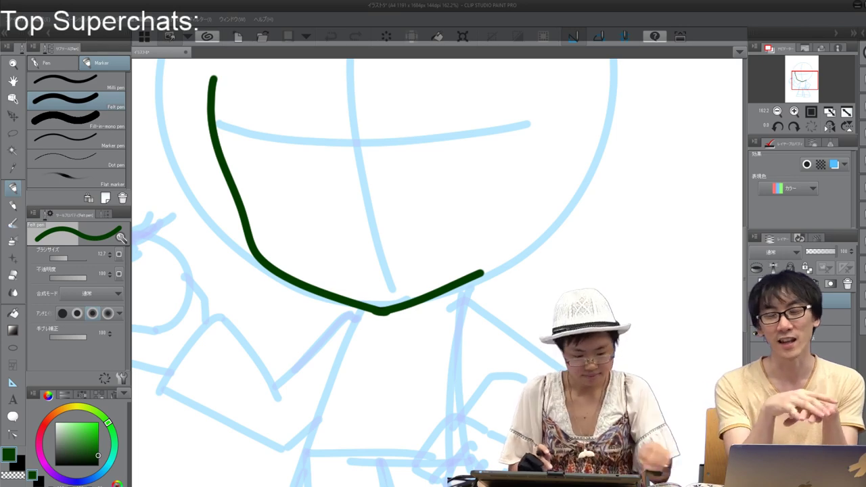
Step: Extend the open end of the jaw line with a short upward stroke at the cheek
{"action": "mouse_move", "coordinate": [481, 273]}
{"action": "left_mouse_down"}
{"action": "mouse_move", "coordinate": [492, 317]}
{"action": "mouse_move", "coordinate": [486, 282]}
{"action": "left_mouse_up"}
{"action": "scroll", "coordinate": [392, 321], "scroll_direction": "up", "scroll_amount": 6}
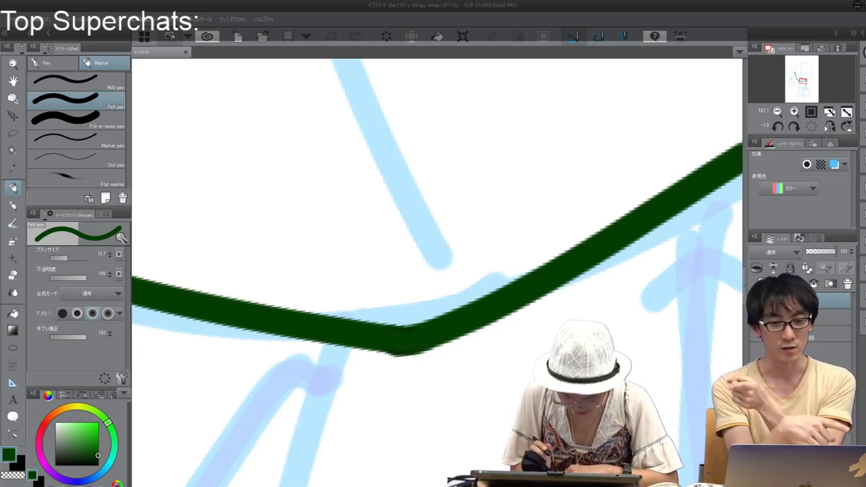
{"action": "scroll", "coordinate": [407, 324], "scroll_direction": "down", "scroll_amount": 5}
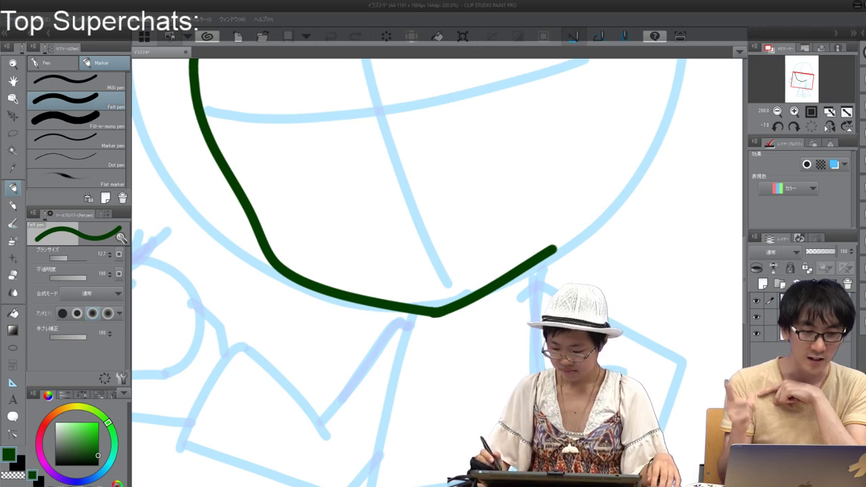
{"action": "scroll", "coordinate": [437, 271], "scroll_direction": "down", "scroll_amount": 2}
{"action": "key", "text": "ctrl+@"}
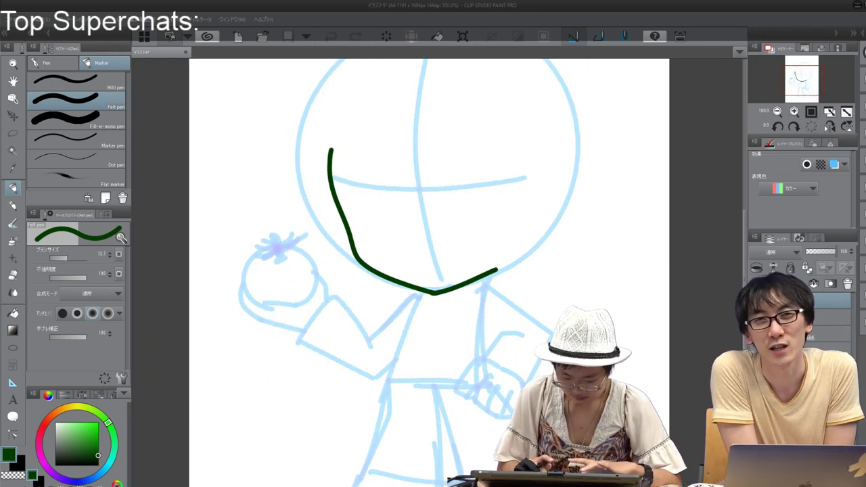
{"action": "scroll", "coordinate": [423, 262], "scroll_direction": "up", "scroll_amount": 2}
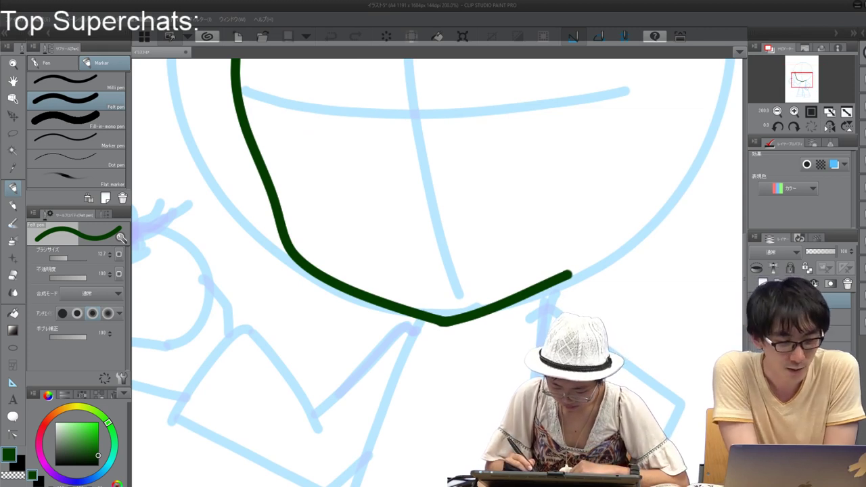
{"action": "left_click_drag", "start_coordinate": [584, 266], "coordinate": [608, 244]}
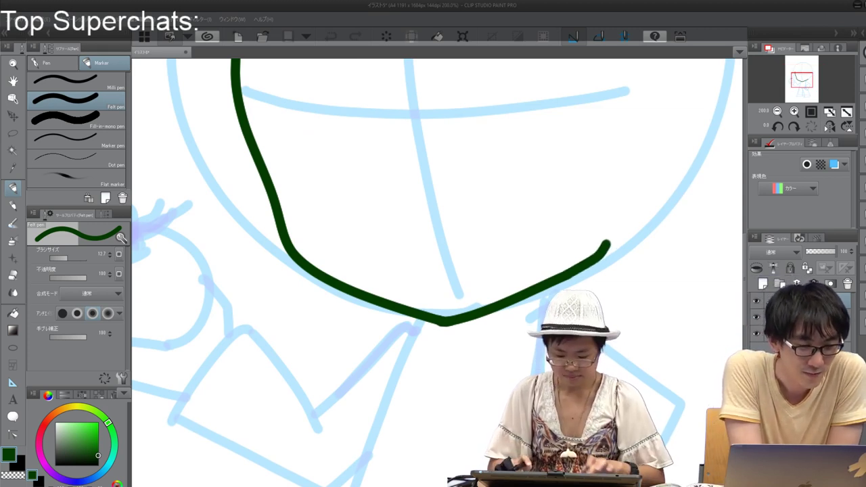
Step: Draw an angular ear outline at the edge of the head circle, ending at the open end of the jaw line
{"action": "scroll", "coordinate": [425, 274], "scroll_direction": "down", "scroll_amount": 2}
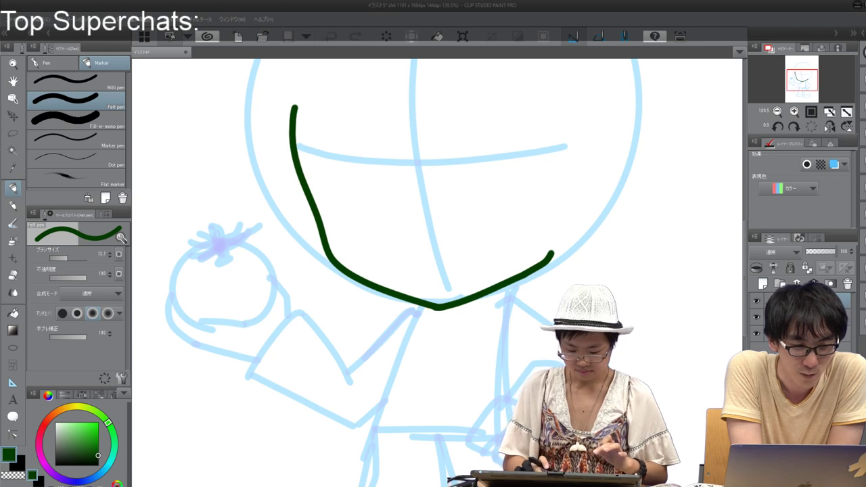
{"action": "left_click_drag", "start_coordinate": [551, 188], "coordinate": [575, 155]}
{"action": "mouse_move", "coordinate": [579, 150]}
{"action": "left_mouse_down"}
{"action": "mouse_move", "coordinate": [618, 204]}
{"action": "mouse_move", "coordinate": [552, 259]}
{"action": "left_mouse_up"}
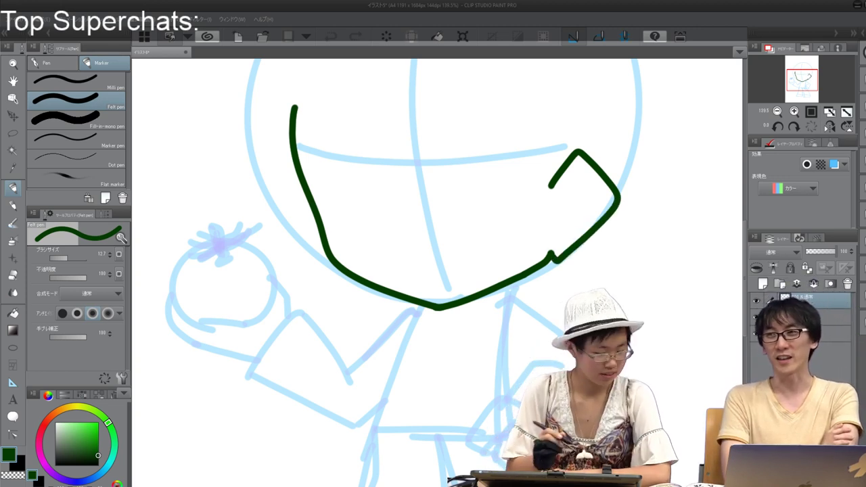
{"action": "key", "text": "e"}
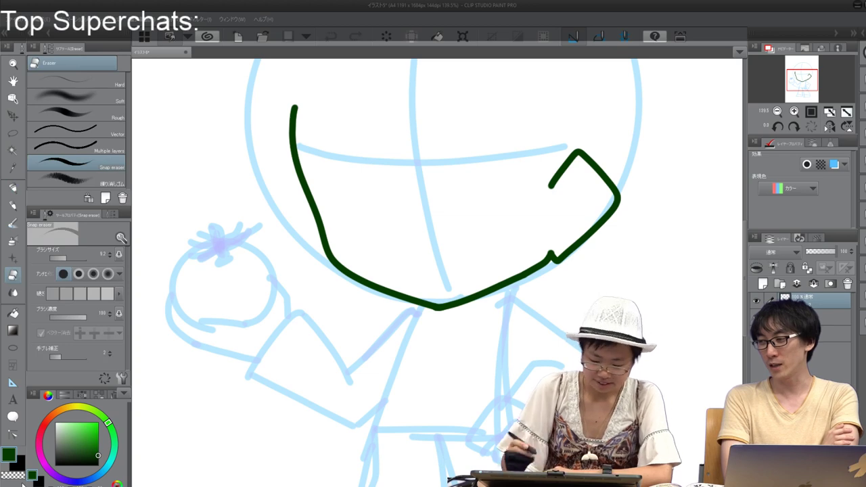
{"action": "left_click_drag", "start_coordinate": [541, 235], "coordinate": [498, 251]}
{"action": "scroll", "coordinate": [492, 265], "scroll_direction": "up", "scroll_amount": 5}
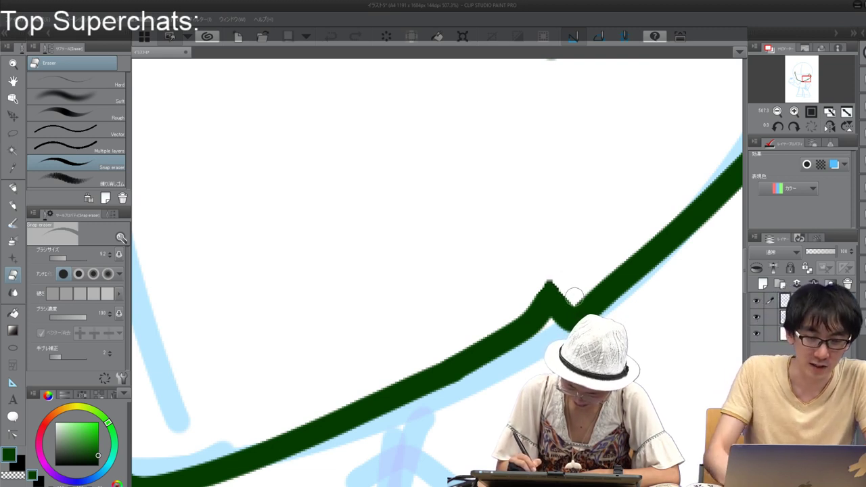
{"action": "scroll", "coordinate": [581, 277], "scroll_direction": "down", "scroll_amount": 2}
{"action": "scroll", "coordinate": [581, 278], "scroll_direction": "down", "scroll_amount": 3}
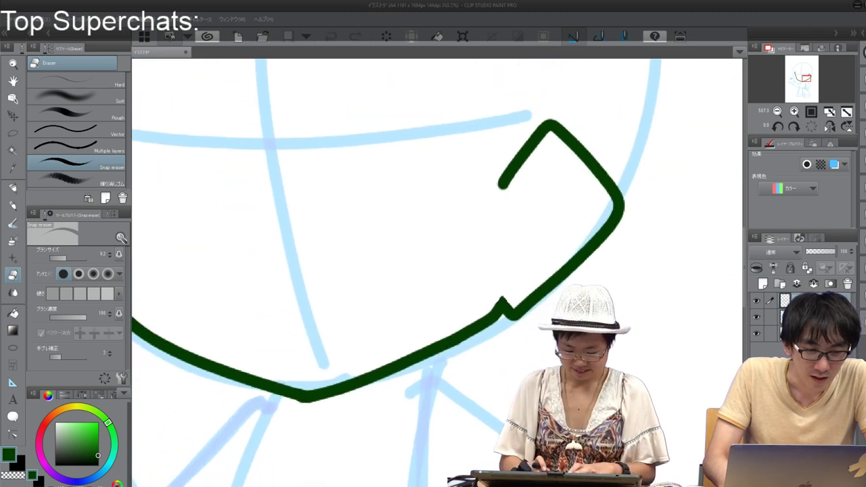
{"action": "scroll", "coordinate": [581, 278], "scroll_direction": "down", "scroll_amount": 3}
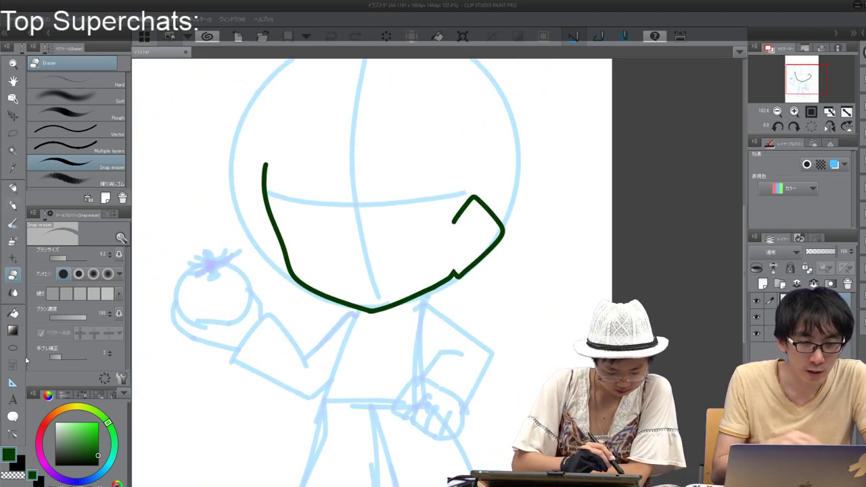
Step: Try several Felt pen arcs for the top of the head inside the faded head circle, undoing each one
{"action": "key", "text": "p"}
{"action": "left_click_drag", "start_coordinate": [379, 258], "coordinate": [409, 301]}
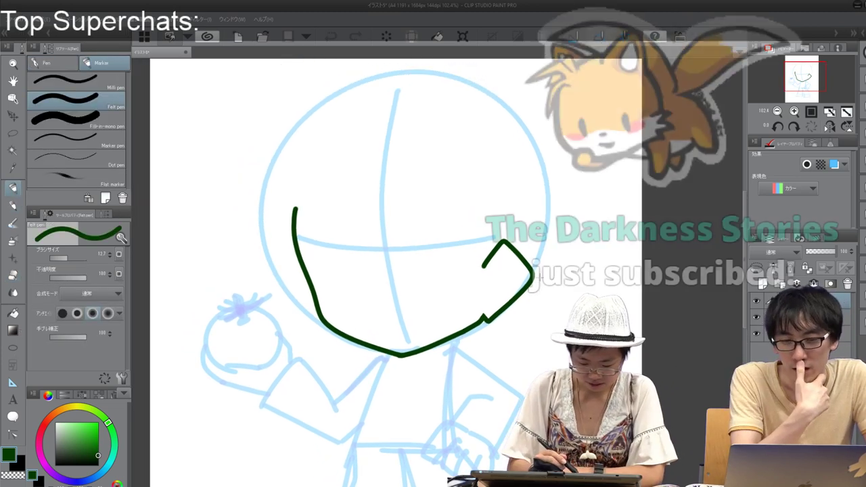
{"action": "mouse_move", "coordinate": [302, 176]}
{"action": "left_mouse_down"}
{"action": "mouse_move", "coordinate": [299, 185]}
{"action": "mouse_move", "coordinate": [338, 139]}
{"action": "mouse_move", "coordinate": [391, 128]}
{"action": "left_mouse_up"}
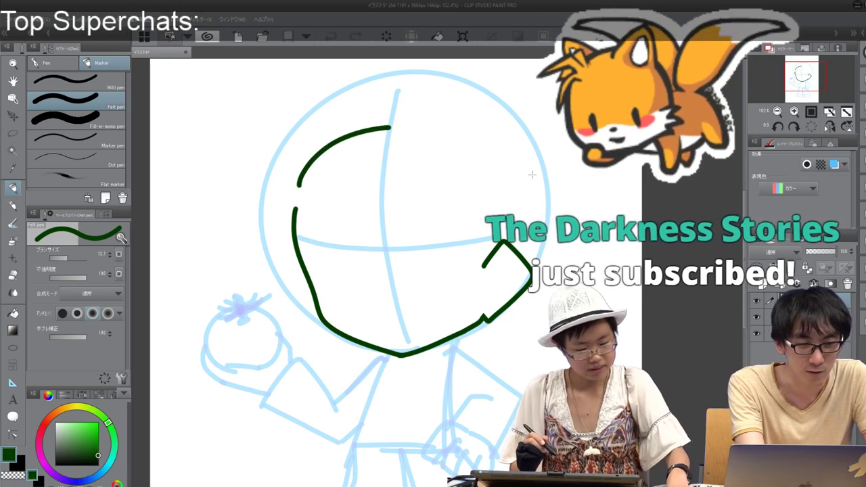
{"action": "key", "text": "ctrl+z"}
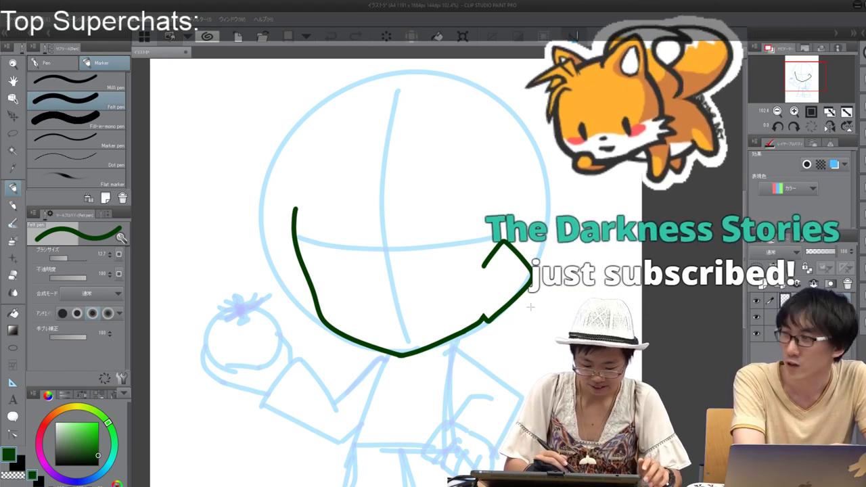
{"action": "mouse_move", "coordinate": [296, 194]}
{"action": "left_mouse_down"}
{"action": "mouse_move", "coordinate": [334, 133]}
{"action": "mouse_move", "coordinate": [370, 112]}
{"action": "mouse_move", "coordinate": [410, 108]}
{"action": "mouse_move", "coordinate": [456, 117]}
{"action": "mouse_move", "coordinate": [518, 161]}
{"action": "mouse_move", "coordinate": [532, 191]}
{"action": "mouse_move", "coordinate": [535, 237]}
{"action": "left_mouse_up"}
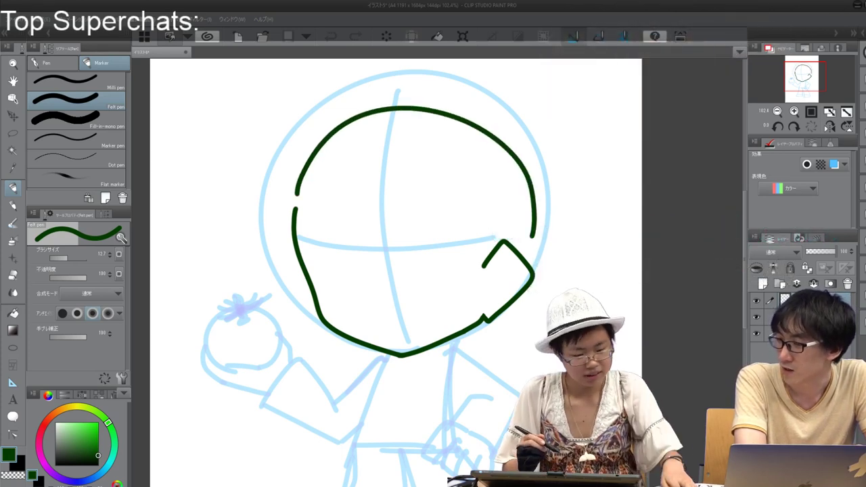
{"action": "key", "text": "ctrl+z"}
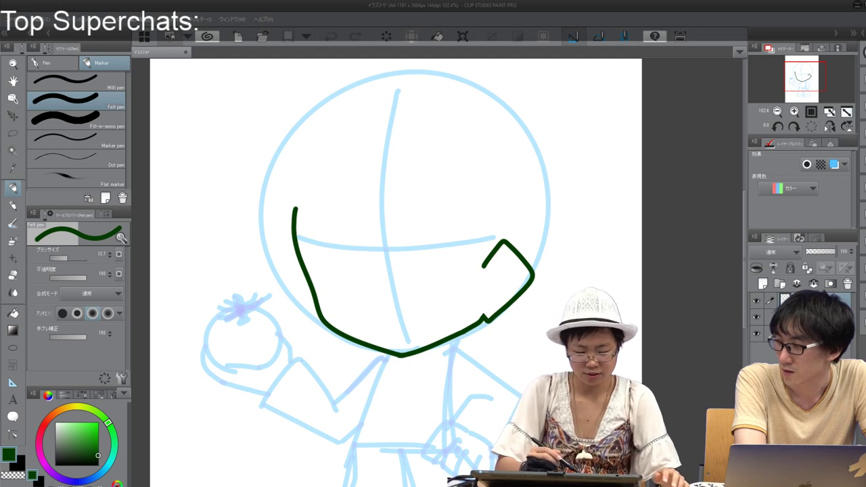
{"action": "mouse_move", "coordinate": [298, 198]}
{"action": "left_mouse_down"}
{"action": "mouse_move", "coordinate": [328, 143]}
{"action": "mouse_move", "coordinate": [360, 124]}
{"action": "mouse_move", "coordinate": [406, 118]}
{"action": "mouse_move", "coordinate": [492, 149]}
{"action": "mouse_move", "coordinate": [512, 171]}
{"action": "mouse_move", "coordinate": [524, 225]}
{"action": "left_mouse_up"}
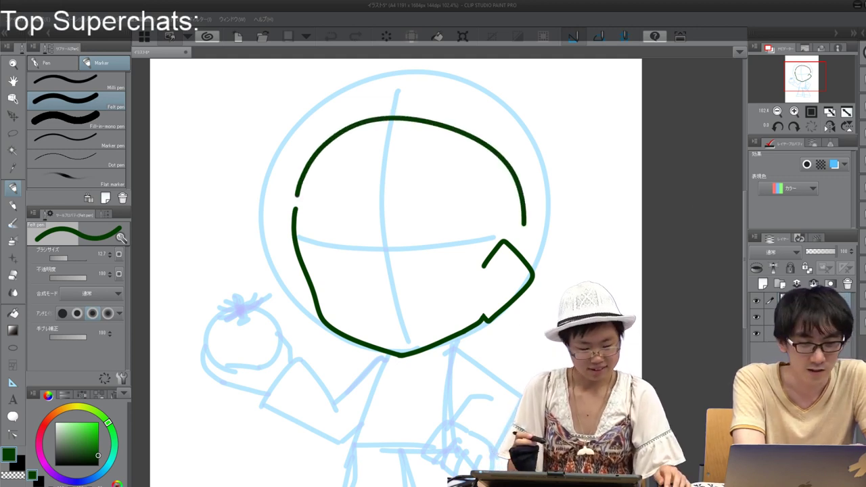
{"action": "key", "text": "ctrl+z"}
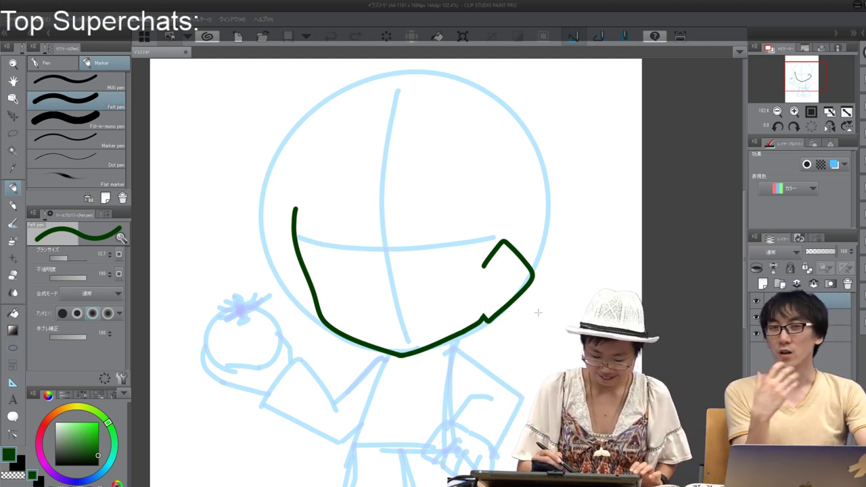
{"action": "mouse_move", "coordinate": [298, 195]}
{"action": "left_mouse_down"}
{"action": "mouse_move", "coordinate": [335, 130]}
{"action": "mouse_move", "coordinate": [400, 109]}
{"action": "mouse_move", "coordinate": [458, 123]}
{"action": "mouse_move", "coordinate": [505, 161]}
{"action": "mouse_move", "coordinate": [522, 234]}
{"action": "left_mouse_up"}
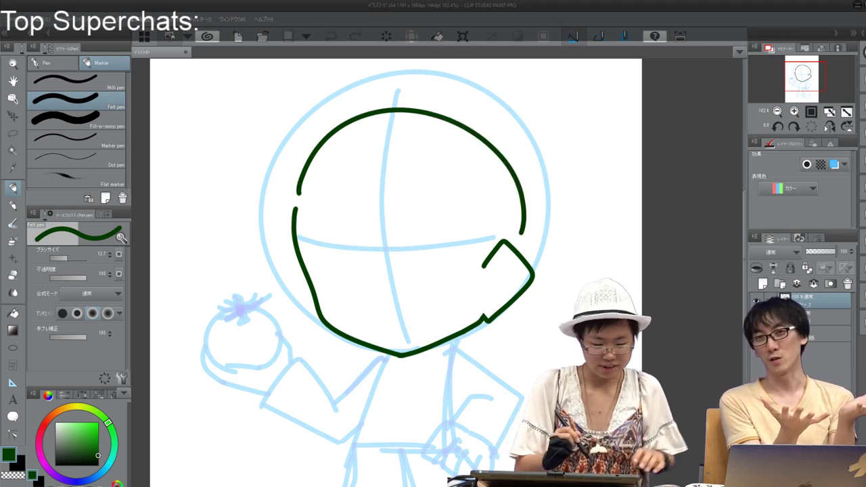
{"action": "key", "text": "ctrl+z"}
Step: Draw the top-of-head arc from the ear over to the cheek and thin its cheek-side end with the Snap eraser
{"action": "mouse_move", "coordinate": [524, 245]}
{"action": "left_mouse_down"}
{"action": "mouse_move", "coordinate": [528, 230]}
{"action": "mouse_move", "coordinate": [493, 135]}
{"action": "mouse_move", "coordinate": [358, 119]}
{"action": "mouse_move", "coordinate": [291, 198]}
{"action": "left_mouse_up"}
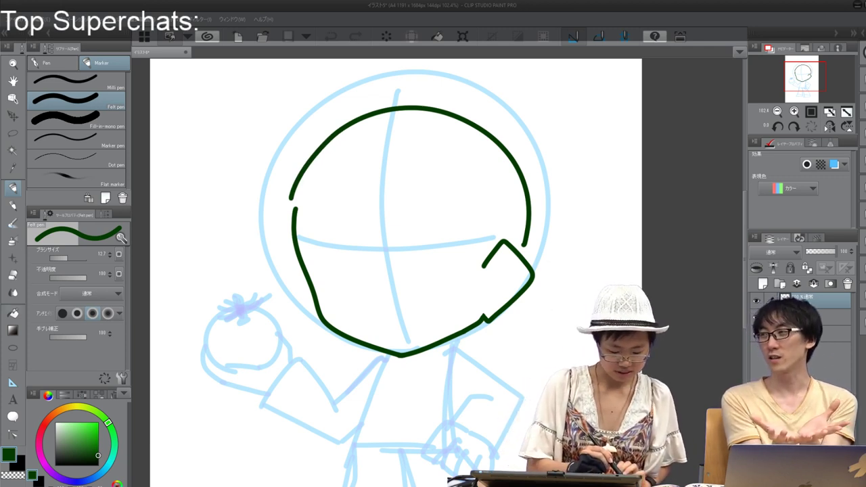
{"action": "key", "text": "e"}
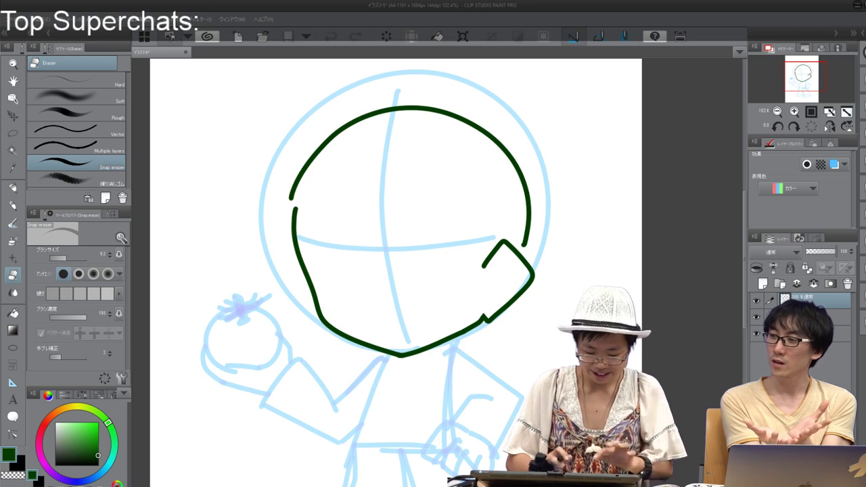
{"action": "scroll", "coordinate": [312, 207], "scroll_direction": "up", "scroll_amount": 5}
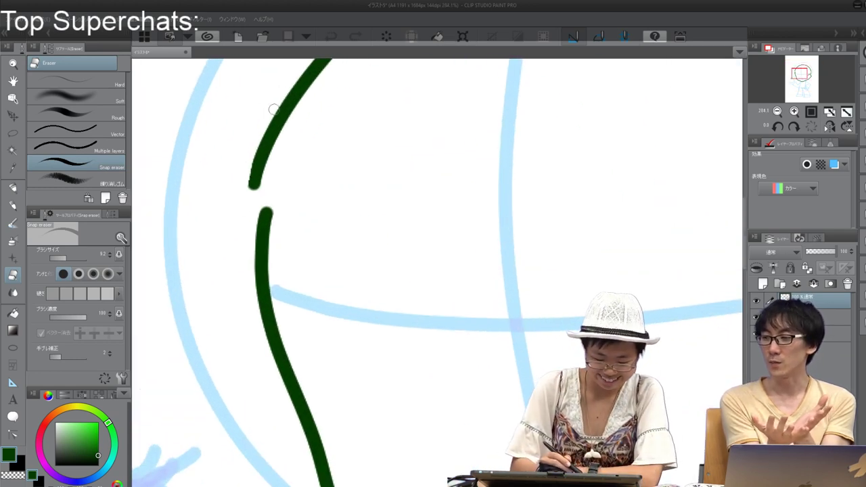
{"action": "left_click_drag", "start_coordinate": [274, 109], "coordinate": [248, 194]}
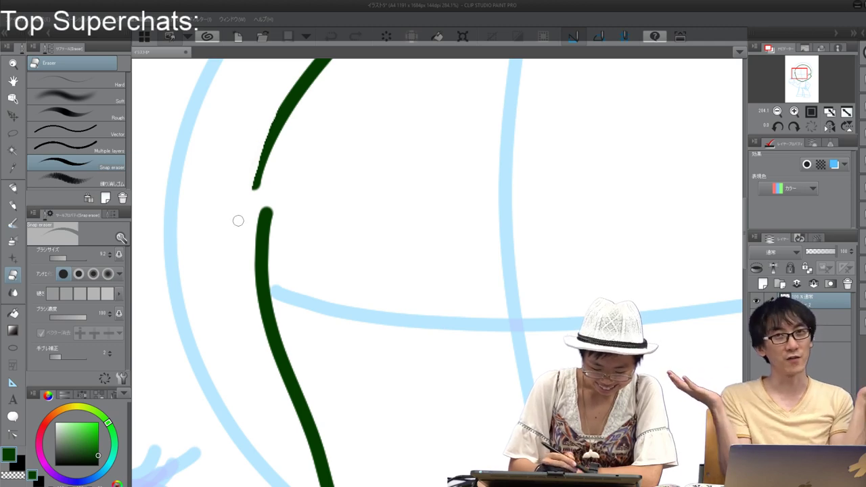
{"action": "scroll", "coordinate": [238, 220], "scroll_direction": "down", "scroll_amount": 3}
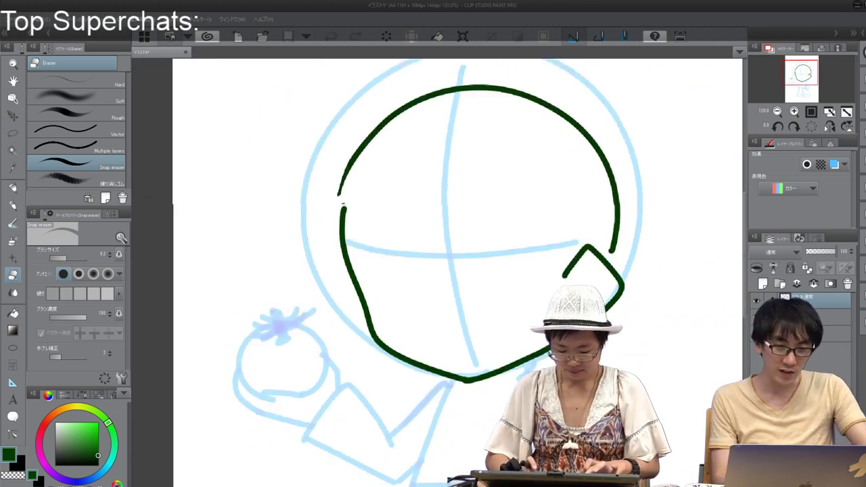
{"action": "left_click_drag", "start_coordinate": [238, 221], "coordinate": [223, 243]}
Step: Draw two short Felt pen neck lines below the chin, undoing the first pair and redrawing them
{"action": "left_click", "coordinate": [13, 224]}
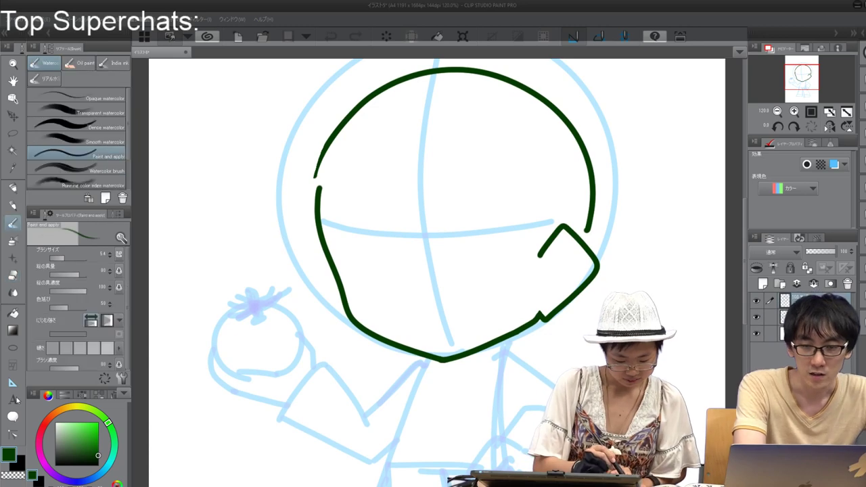
{"action": "key", "text": "p"}
{"action": "mouse_move", "coordinate": [433, 271]}
{"action": "left_mouse_down"}
{"action": "mouse_move", "coordinate": [402, 193]}
{"action": "mouse_move", "coordinate": [413, 182]}
{"action": "left_mouse_up"}
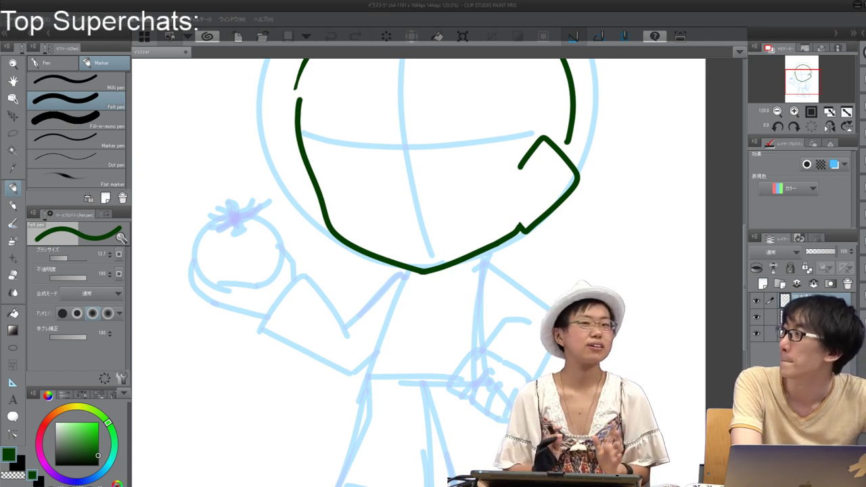
{"action": "mouse_move", "coordinate": [472, 257]}
{"action": "left_mouse_down"}
{"action": "mouse_move", "coordinate": [470, 273]}
{"action": "mouse_move", "coordinate": [422, 285]}
{"action": "left_mouse_up"}
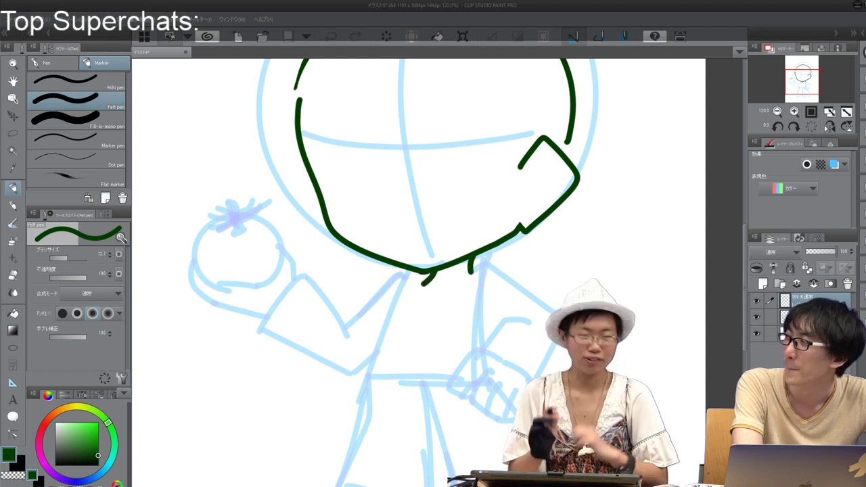
{"action": "key", "text": "ctrl+z"}
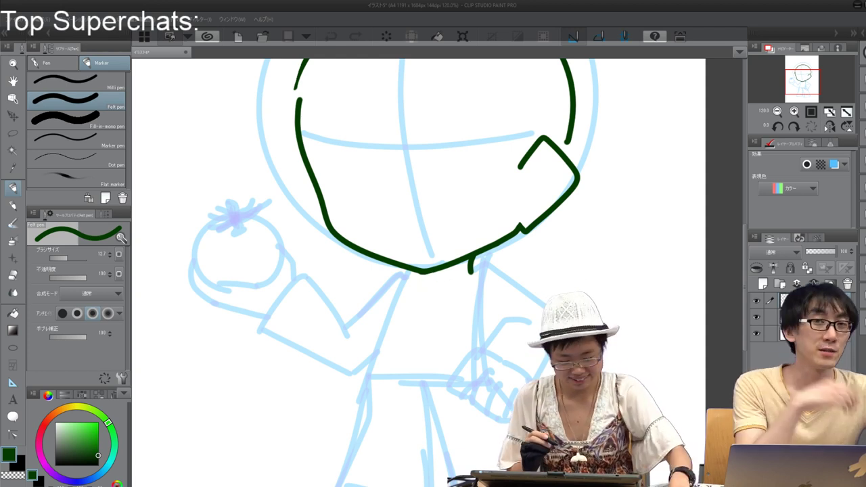
{"action": "key", "text": "ctrl+z"}
{"action": "mouse_move", "coordinate": [472, 257]}
{"action": "left_mouse_down"}
{"action": "mouse_move", "coordinate": [464, 285]}
{"action": "mouse_move", "coordinate": [434, 279]}
{"action": "mouse_move", "coordinate": [428, 290]}
{"action": "mouse_move", "coordinate": [426, 351]}
{"action": "mouse_move", "coordinate": [440, 328]}
{"action": "left_mouse_up"}
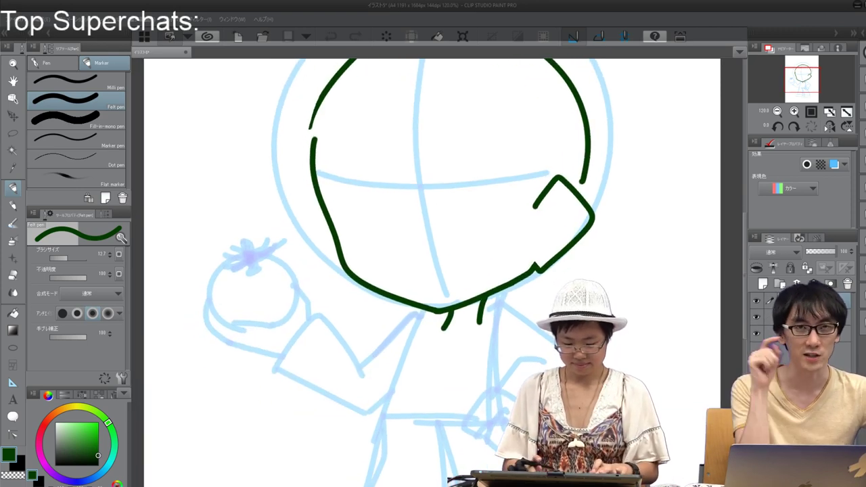
Step: Move the green line layer up slightly so the head sits higher within the faded head circle
{"action": "scroll", "coordinate": [439, 297], "scroll_direction": "down", "scroll_amount": 3}
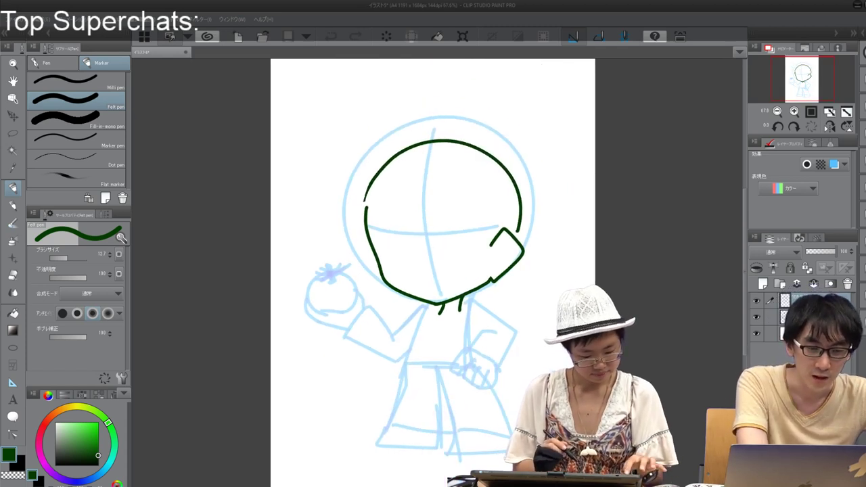
{"action": "key", "text": "k"}
{"action": "left_click_drag", "start_coordinate": [443, 223], "coordinate": [441, 212]}
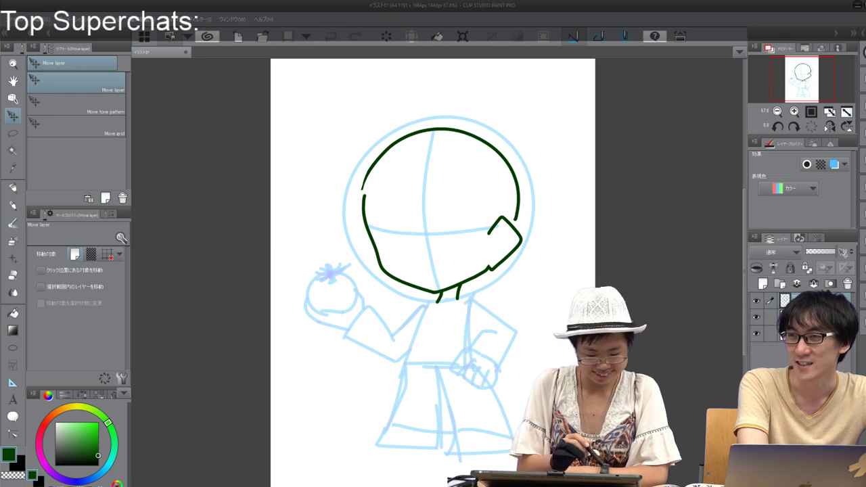
Step: Draw the neck base, shoulder and bent elbow of the hand-on-hip arm with the Felt pen, plus its inner forearm line
{"action": "key", "text": "p"}
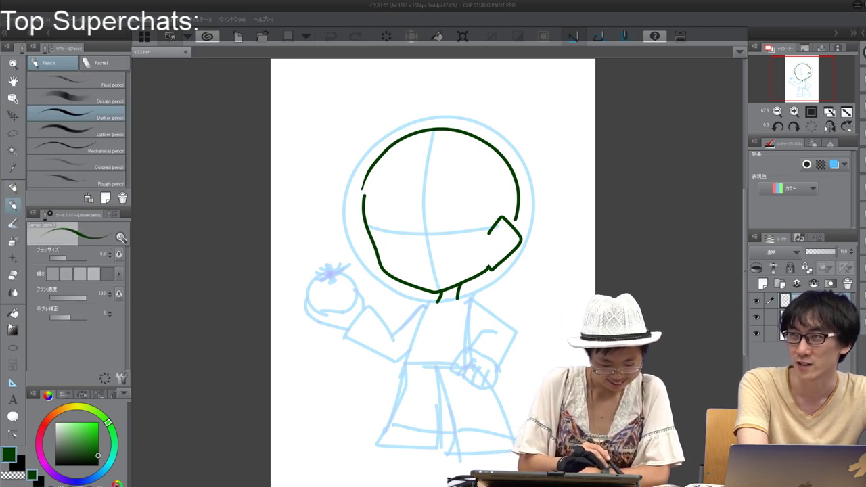
{"action": "key", "text": "p"}
{"action": "scroll", "coordinate": [456, 329], "scroll_direction": "up", "scroll_amount": 5}
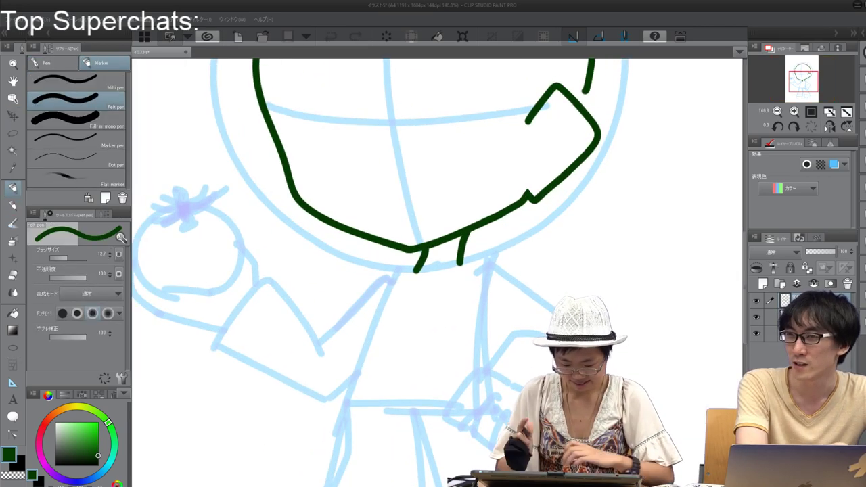
{"action": "mouse_move", "coordinate": [460, 264]}
{"action": "left_mouse_down"}
{"action": "mouse_move", "coordinate": [498, 263]}
{"action": "mouse_move", "coordinate": [569, 318]}
{"action": "left_mouse_up"}
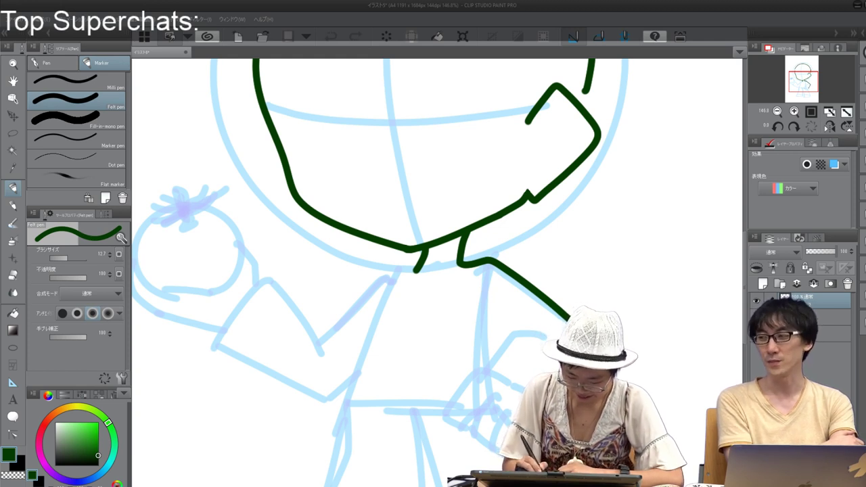
{"action": "left_click_drag", "start_coordinate": [527, 330], "coordinate": [476, 375]}
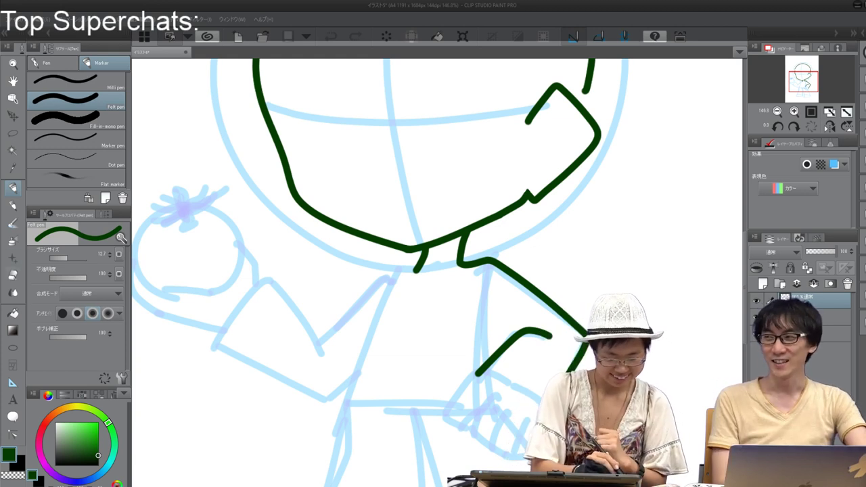
Step: Trim the ends of the inner forearm line with the Snap eraser and enlarge the eraser to 24.2
{"action": "key", "text": "e"}
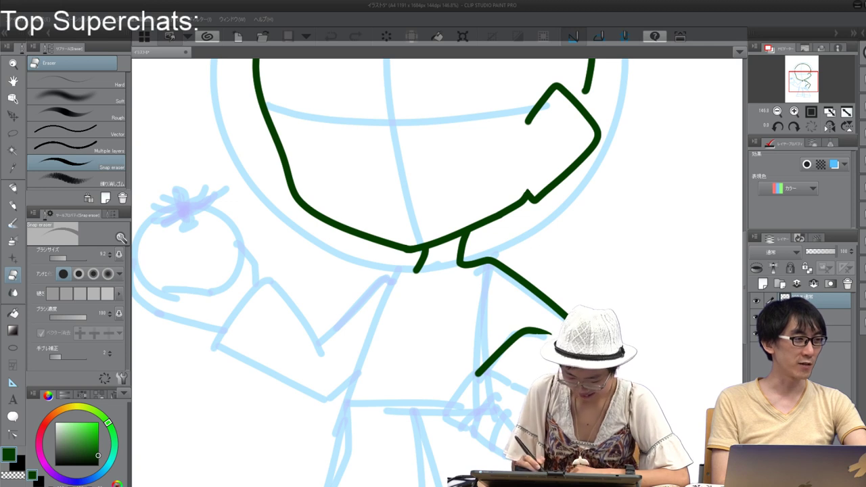
{"action": "left_click_drag", "start_coordinate": [472, 379], "coordinate": [500, 378]}
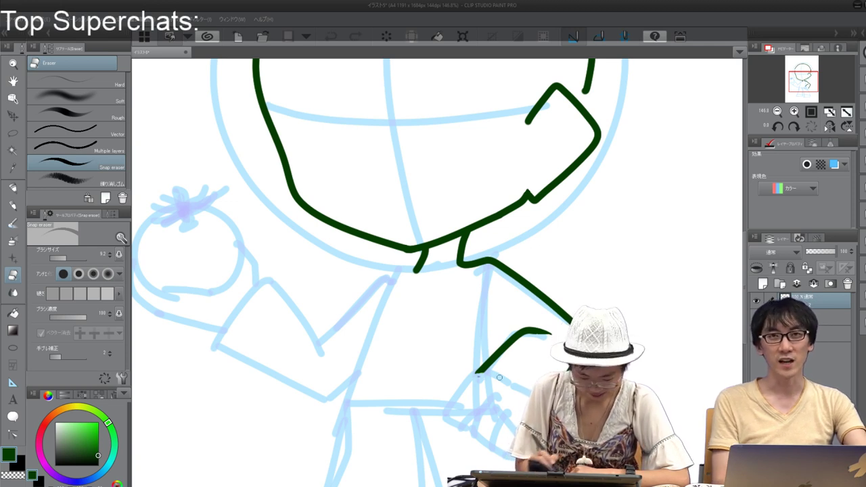
{"action": "left_click_drag", "start_coordinate": [66, 258], "coordinate": [69, 258]}
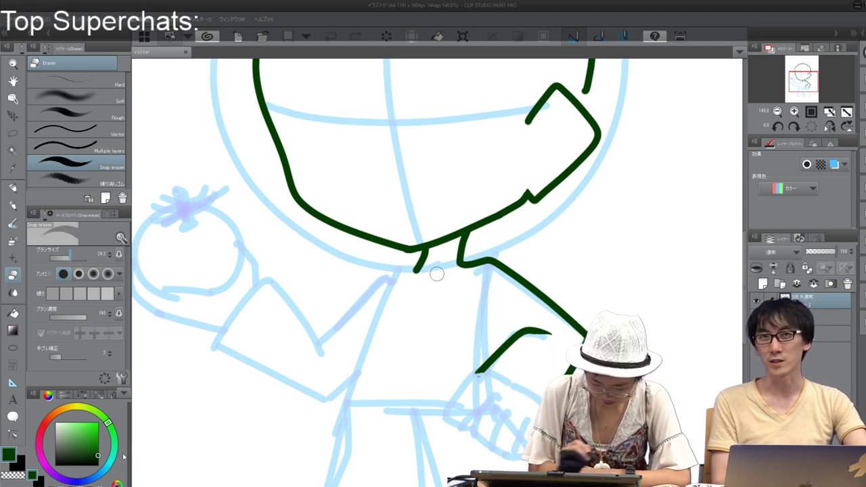
{"action": "key", "text": "bracketright"}
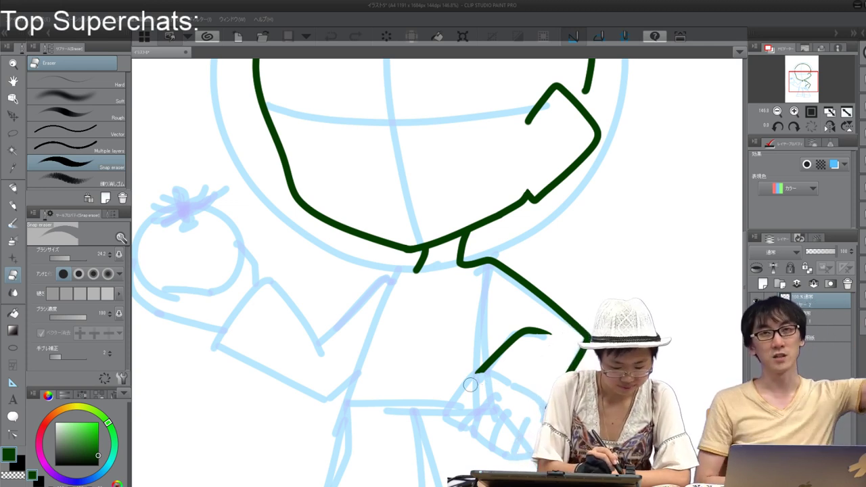
Step: Draw a diagonal inner upper-arm line and a vertical torso line, closing the triangular gap between the torso and the bent arm
{"action": "key", "text": "p"}
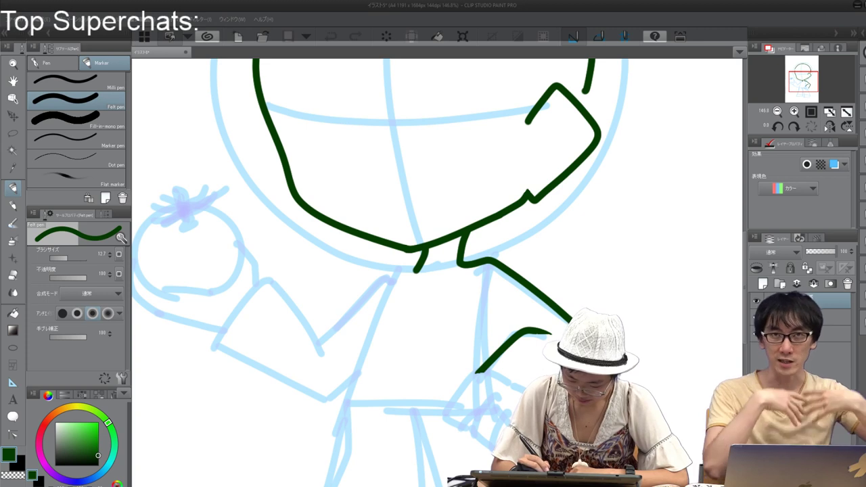
{"action": "left_click_drag", "start_coordinate": [472, 298], "coordinate": [513, 339]}
{"action": "key", "text": "e"}
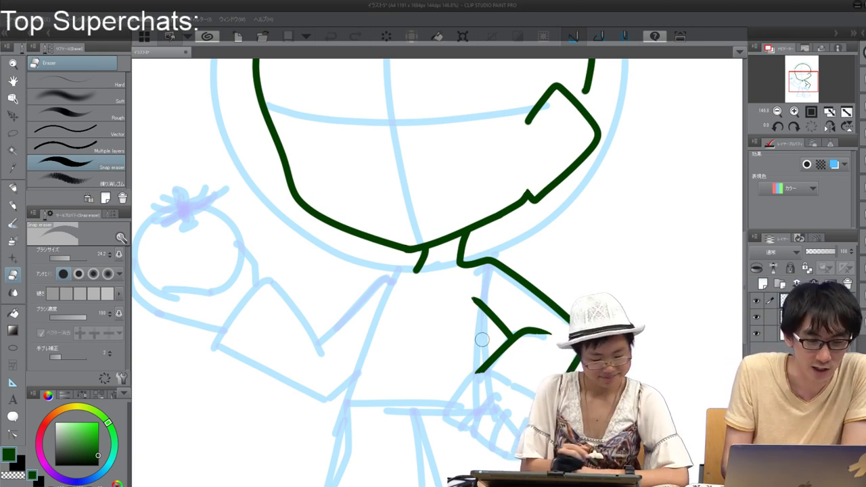
{"action": "key", "text": "p"}
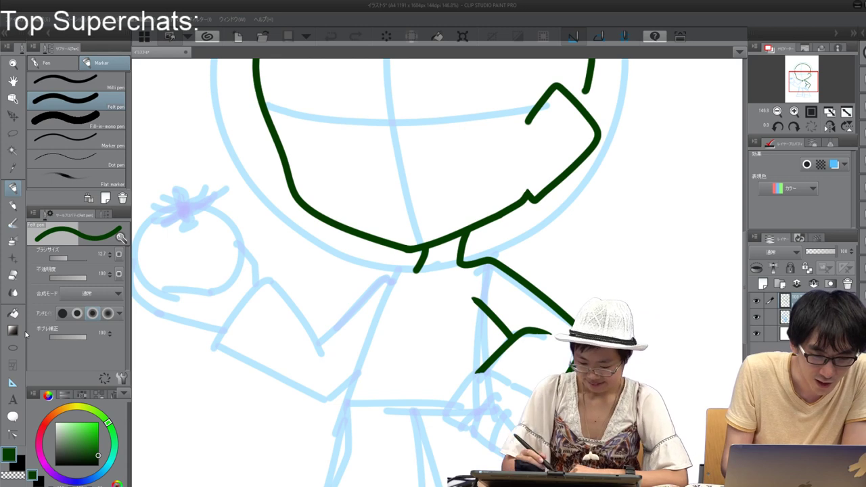
{"action": "left_click_drag", "start_coordinate": [480, 307], "coordinate": [480, 364]}
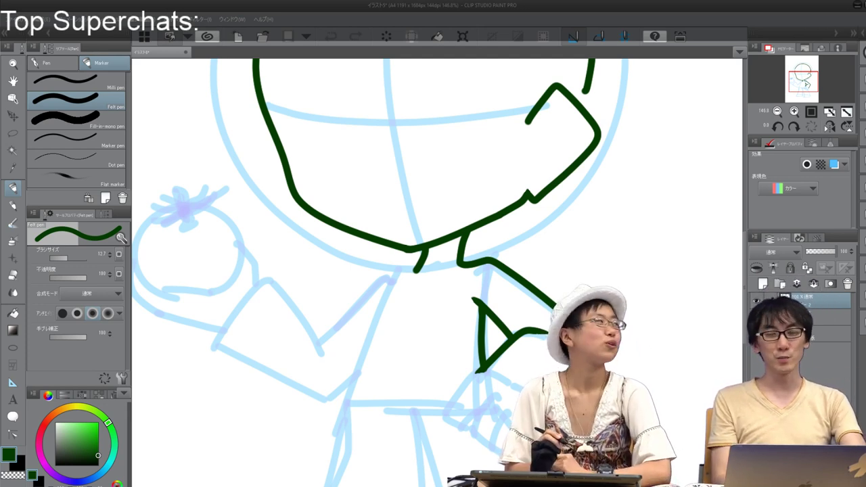
Step: Draw the shoulder and upper-arm line of the raised arm with the Felt pen, plus a curved armpit line beside it
{"action": "mouse_move", "coordinate": [410, 268]}
{"action": "left_mouse_down"}
{"action": "mouse_move", "coordinate": [397, 266]}
{"action": "mouse_move", "coordinate": [315, 350]}
{"action": "left_mouse_up"}
{"action": "mouse_move", "coordinate": [404, 278]}
{"action": "left_mouse_down"}
{"action": "mouse_move", "coordinate": [373, 301]}
{"action": "mouse_move", "coordinate": [395, 338]}
{"action": "left_mouse_up"}
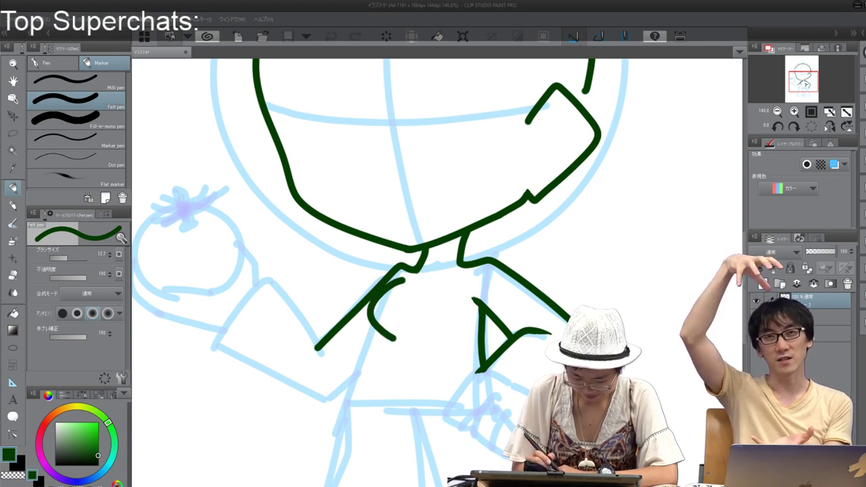
Step: Reduce the Snap eraser to 9.2 and taper the ends of the curved armpit line, undoing the stray cut across the arm line
{"action": "key", "text": "e"}
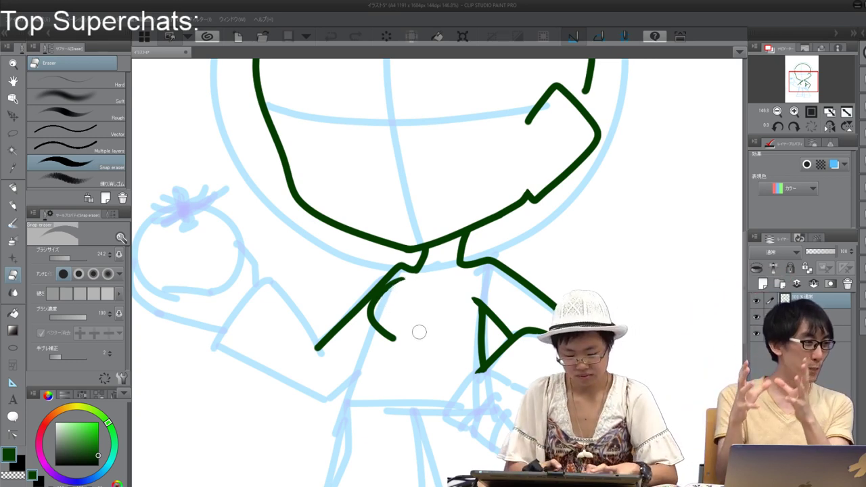
{"action": "scroll", "coordinate": [393, 301], "scroll_direction": "up", "scroll_amount": 5}
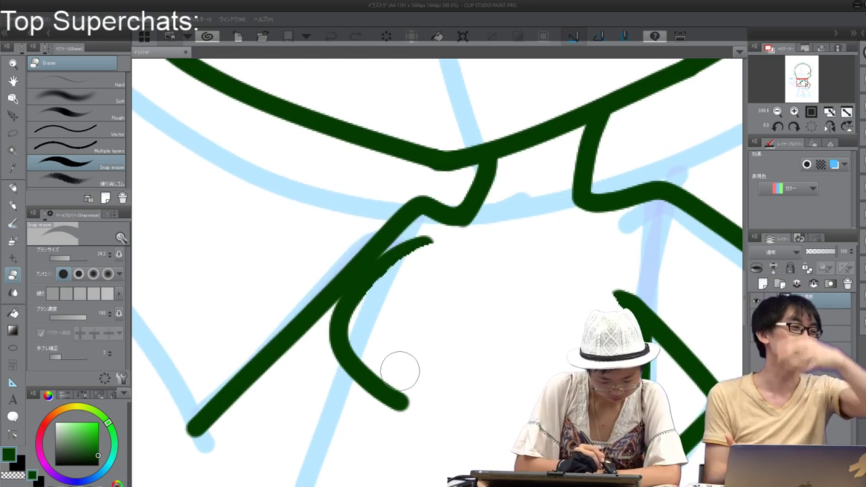
{"action": "left_click", "coordinate": [67, 257]}
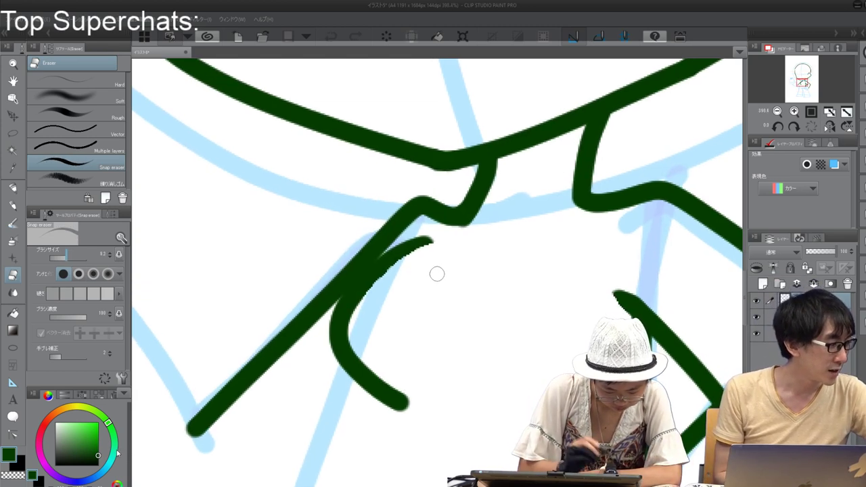
{"action": "mouse_move", "coordinate": [437, 274]}
{"action": "left_mouse_down"}
{"action": "mouse_move", "coordinate": [353, 324]}
{"action": "mouse_move", "coordinate": [364, 326]}
{"action": "mouse_move", "coordinate": [355, 335]}
{"action": "mouse_move", "coordinate": [373, 369]}
{"action": "mouse_move", "coordinate": [423, 409]}
{"action": "left_mouse_up"}
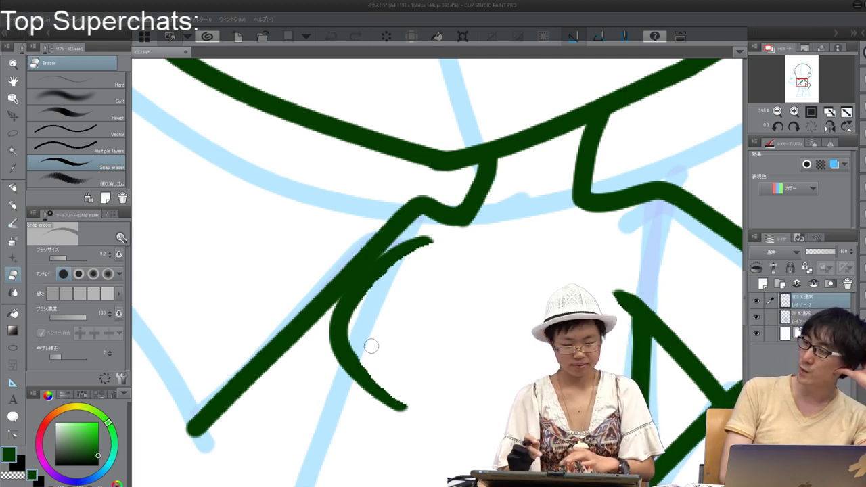
{"action": "scroll", "coordinate": [445, 342], "scroll_direction": "down", "scroll_amount": 3}
{"action": "mouse_move", "coordinate": [445, 221]}
{"action": "left_mouse_down"}
{"action": "mouse_move", "coordinate": [478, 230]}
{"action": "mouse_move", "coordinate": [455, 231]}
{"action": "left_mouse_up"}
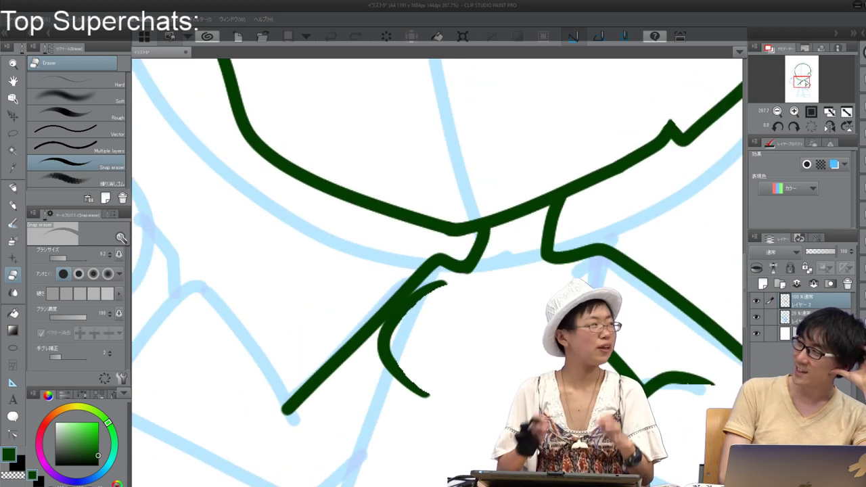
{"action": "left_click_drag", "start_coordinate": [455, 230], "coordinate": [368, 255]}
{"action": "scroll", "coordinate": [409, 277], "scroll_direction": "down", "scroll_amount": 3}
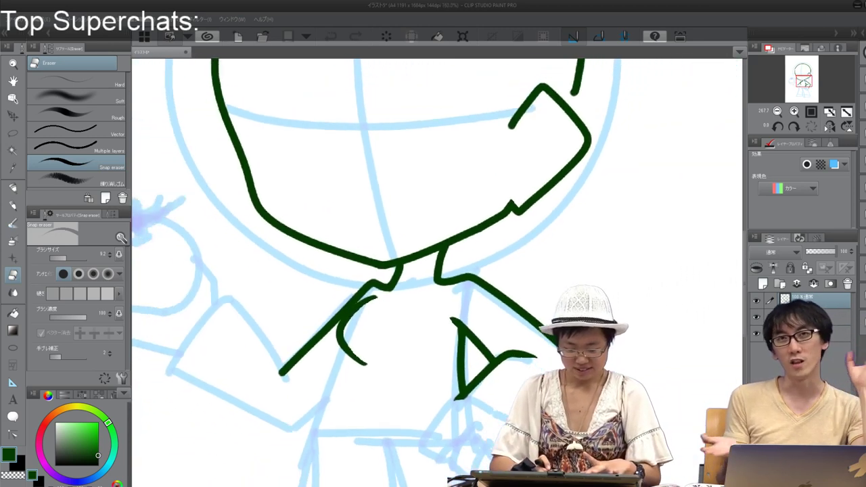
{"action": "scroll", "coordinate": [437, 271], "scroll_direction": "down", "scroll_amount": 1}
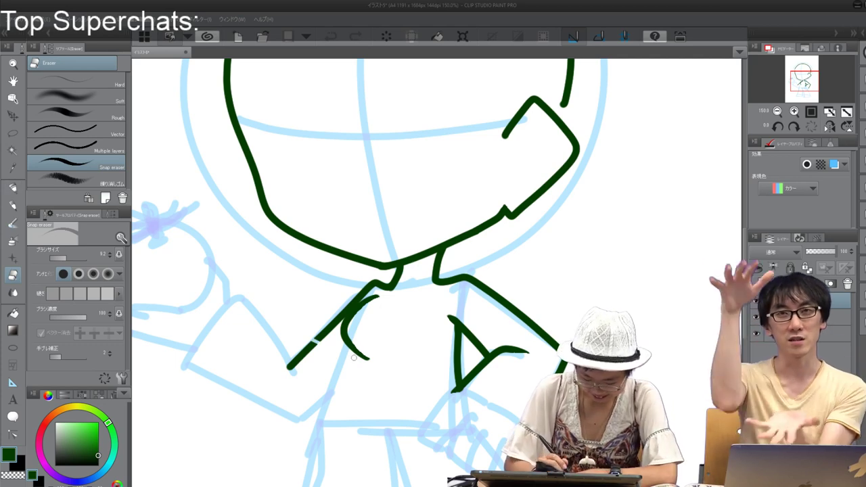
{"action": "key", "text": "ctrl+z"}
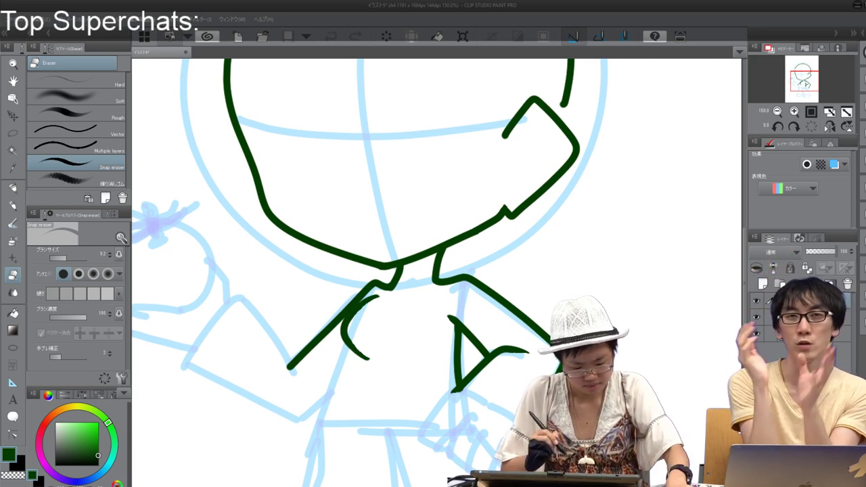
Step: Draw the waist line below the armpit curve with the Felt pen, flaring it into a zigzag shirt hem
{"action": "key", "text": "p"}
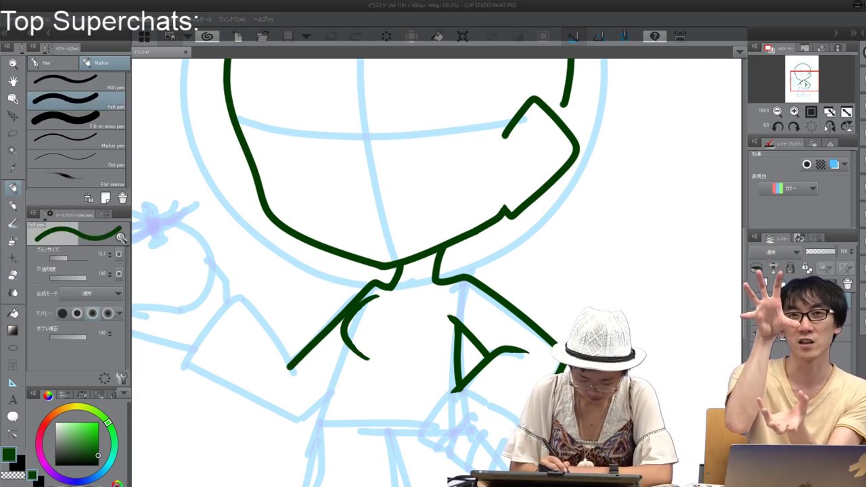
{"action": "mouse_move", "coordinate": [355, 351]}
{"action": "left_mouse_down"}
{"action": "mouse_move", "coordinate": [352, 377]}
{"action": "mouse_move", "coordinate": [316, 411]}
{"action": "mouse_move", "coordinate": [341, 433]}
{"action": "left_mouse_up"}
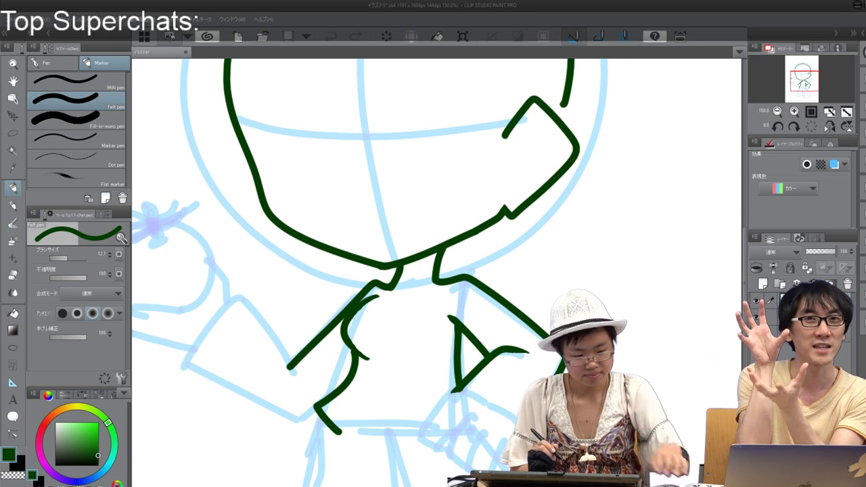
{"action": "key", "text": "ctrl+z"}
{"action": "mouse_move", "coordinate": [354, 350]}
{"action": "left_mouse_down"}
{"action": "mouse_move", "coordinate": [345, 383]}
{"action": "mouse_move", "coordinate": [314, 397]}
{"action": "mouse_move", "coordinate": [359, 440]}
{"action": "mouse_move", "coordinate": [391, 419]}
{"action": "mouse_move", "coordinate": [433, 448]}
{"action": "left_mouse_up"}
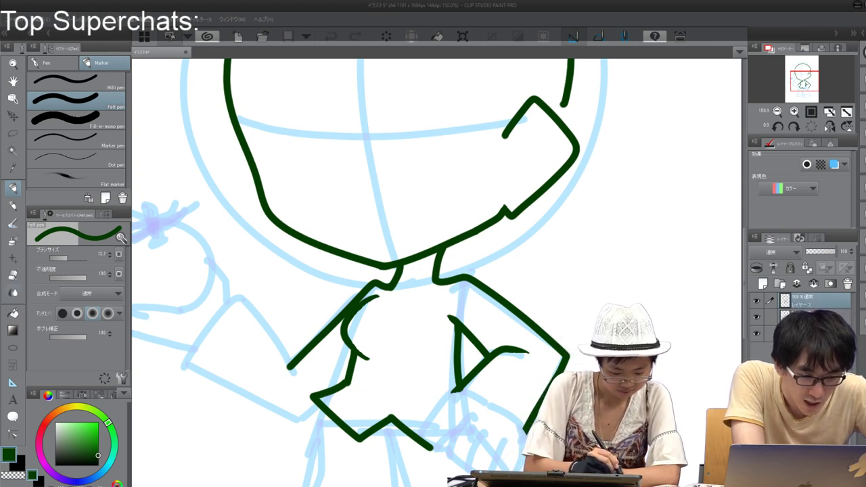
Step: Round off the bend in the waist line with the Snap eraser and Felt pen, and trim the lower tip of the arm-gap triangle
{"action": "key", "text": "e"}
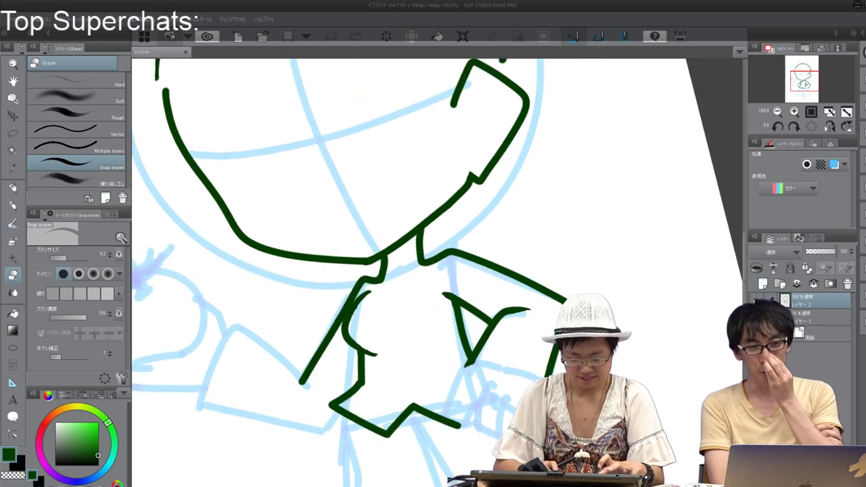
{"action": "scroll", "coordinate": [383, 374], "scroll_direction": "up", "scroll_amount": 5}
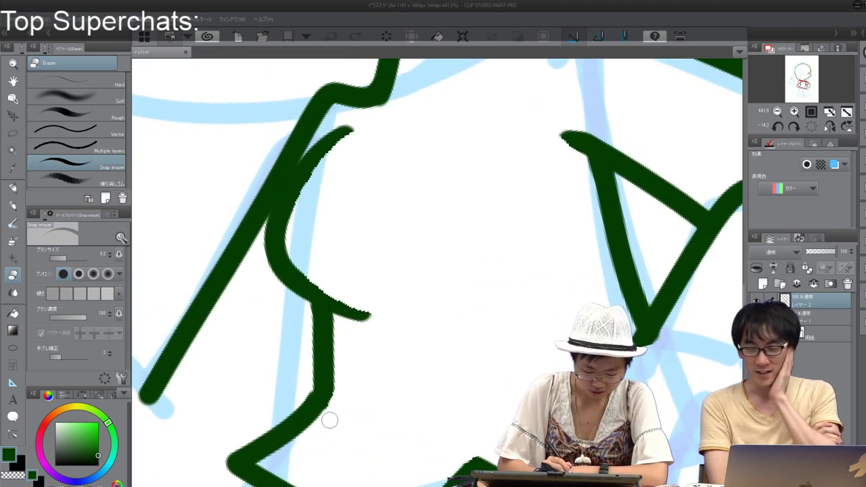
{"action": "left_click_drag", "start_coordinate": [327, 423], "coordinate": [184, 316]}
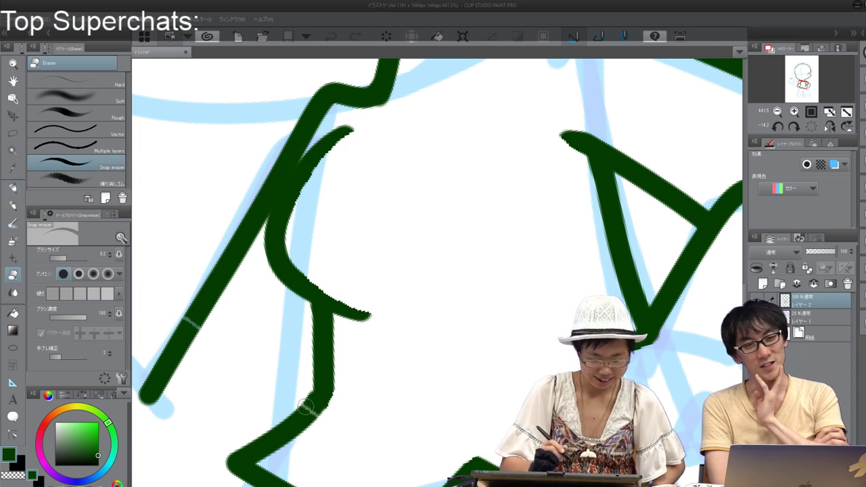
{"action": "key", "text": "ctrl+z"}
{"action": "mouse_move", "coordinate": [305, 407]}
{"action": "left_mouse_down"}
{"action": "mouse_move", "coordinate": [322, 390]}
{"action": "mouse_move", "coordinate": [317, 401]}
{"action": "left_mouse_up"}
{"action": "key", "text": "ctrl+z"}
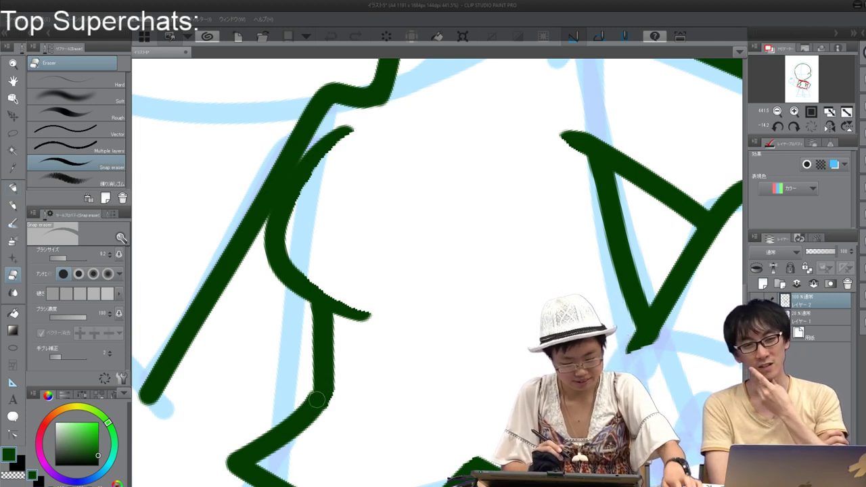
{"action": "key", "text": "p"}
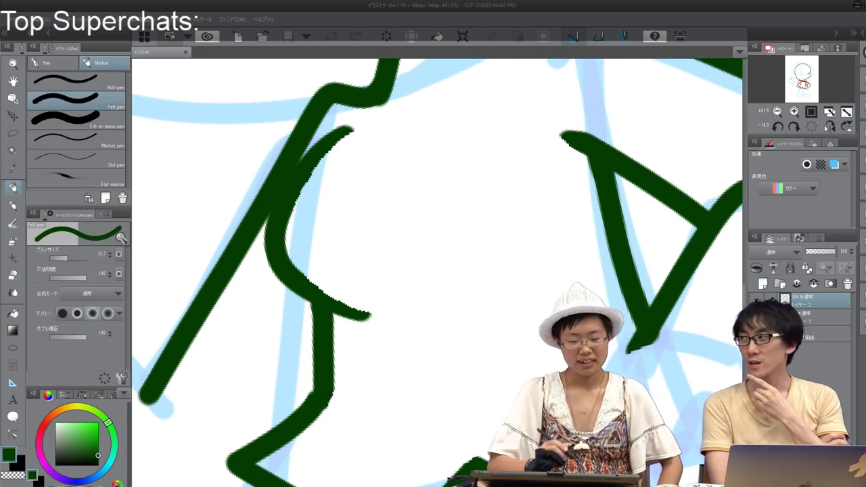
{"action": "left_click_drag", "start_coordinate": [324, 373], "coordinate": [320, 392]}
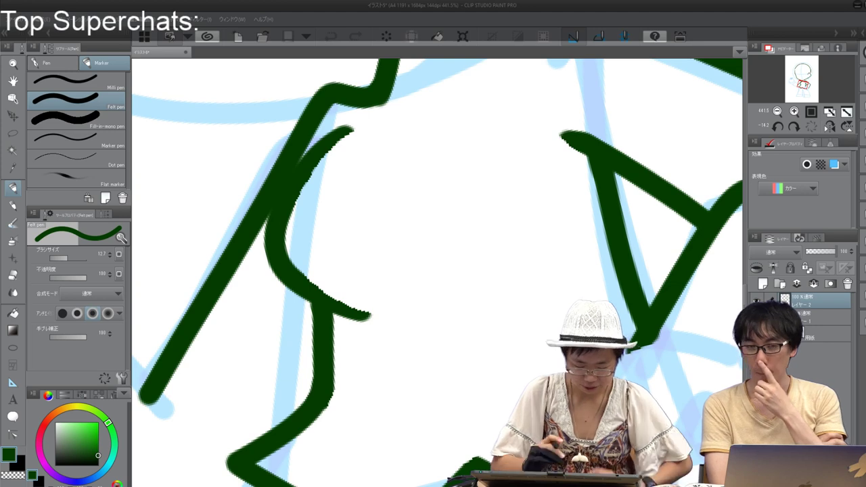
Step: Draw a short slanted line just beneath the shirt hem and taper it with the Snap eraser
{"action": "scroll", "coordinate": [438, 273], "scroll_direction": "down", "scroll_amount": 5}
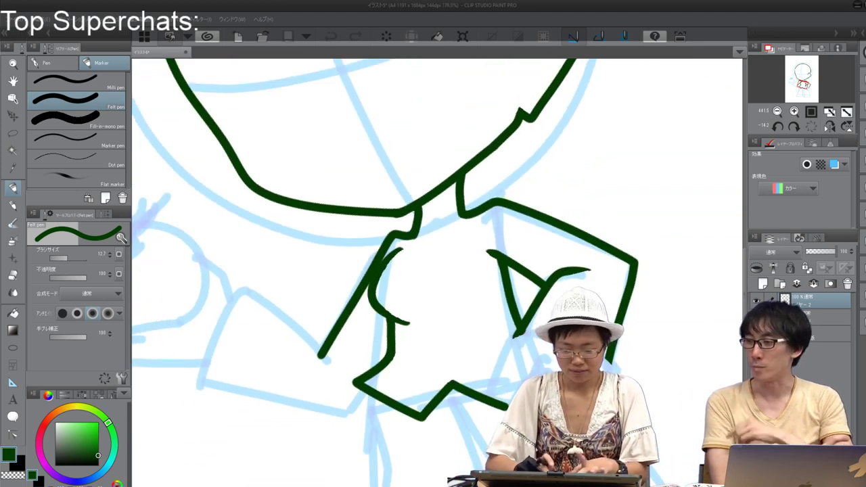
{"action": "scroll", "coordinate": [436, 270], "scroll_direction": "down", "scroll_amount": 3}
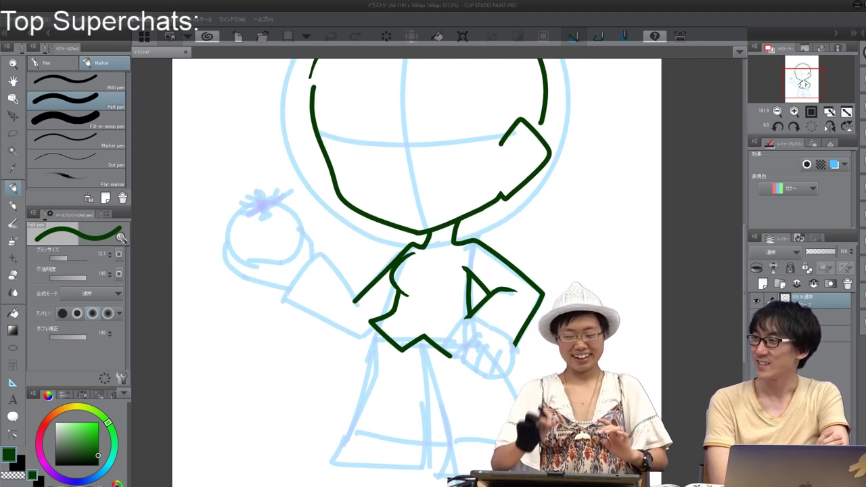
{"action": "left_click_drag", "start_coordinate": [437, 237], "coordinate": [421, 325]}
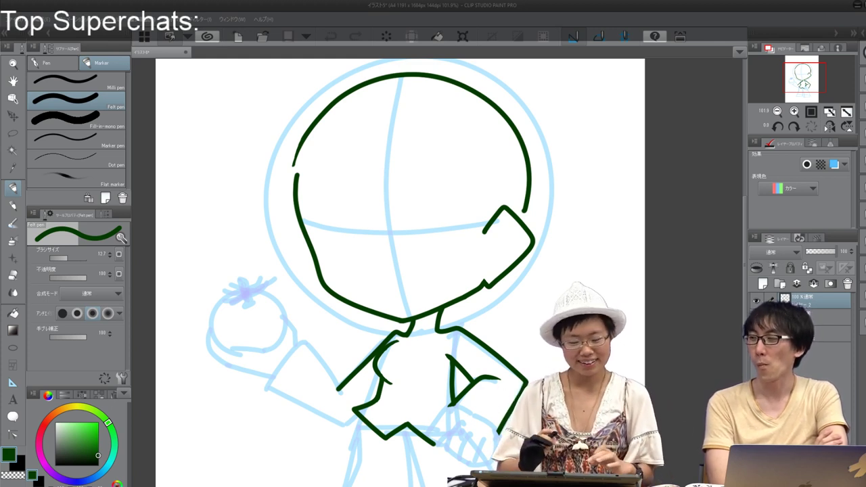
{"action": "left_click_drag", "start_coordinate": [407, 305], "coordinate": [413, 250]}
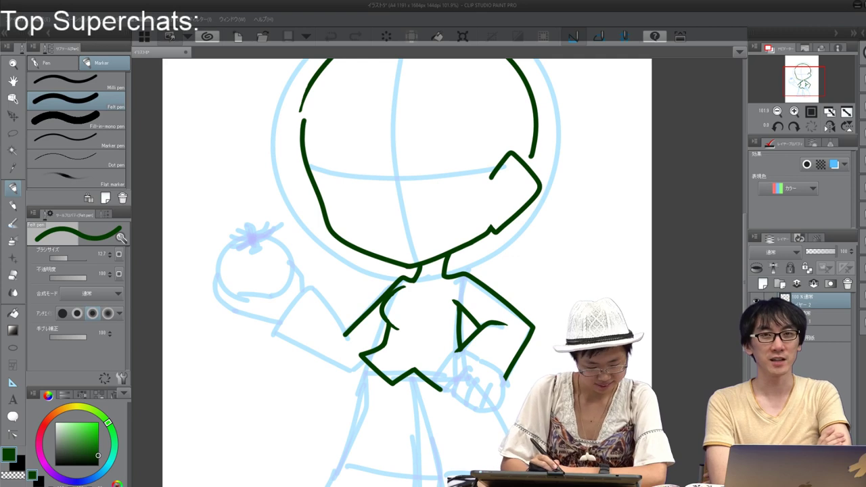
{"action": "left_click_drag", "start_coordinate": [406, 386], "coordinate": [435, 396]}
{"action": "key", "text": "e"}
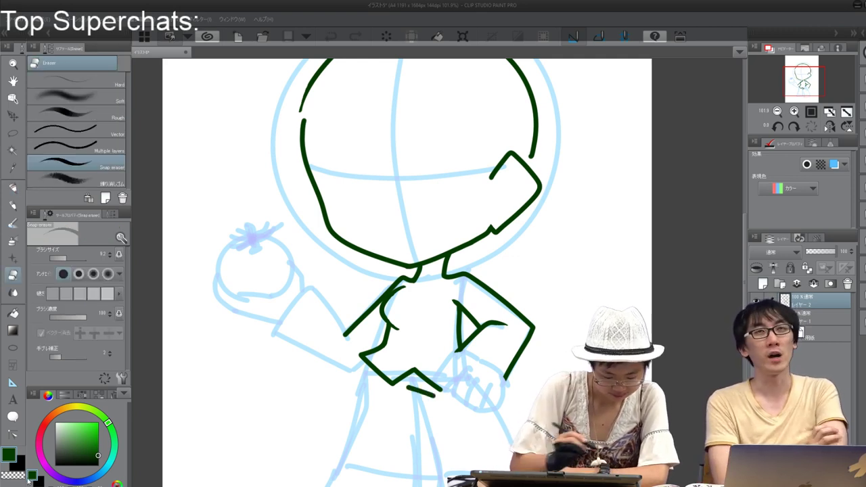
{"action": "scroll", "coordinate": [432, 372], "scroll_direction": "up", "scroll_amount": 10}
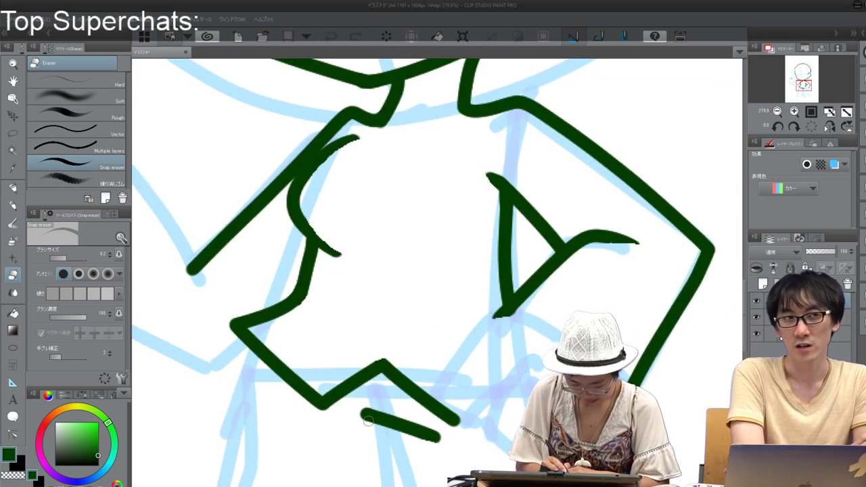
{"action": "left_click_drag", "start_coordinate": [357, 409], "coordinate": [461, 447]}
Step: Draw the hand resting on the hip with the Felt pen, including thumb, fist outline and finger lines, and thin the strokes with the Snap eraser
{"action": "key", "text": "p"}
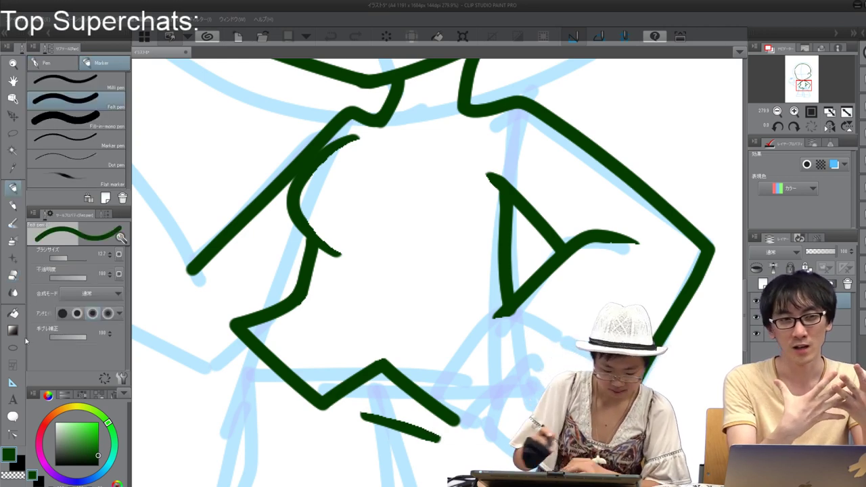
{"action": "scroll", "coordinate": [450, 383], "scroll_direction": "down", "scroll_amount": 2}
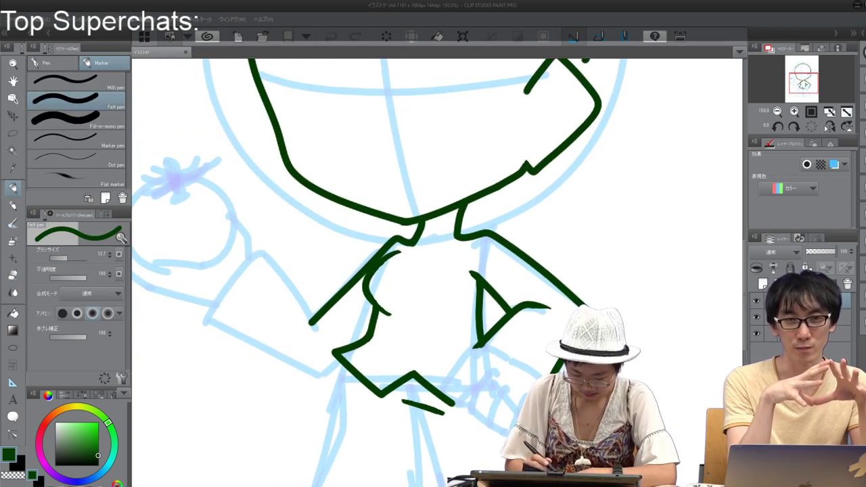
{"action": "mouse_move", "coordinate": [509, 364]}
{"action": "left_mouse_down"}
{"action": "mouse_move", "coordinate": [468, 350]}
{"action": "mouse_move", "coordinate": [442, 388]}
{"action": "mouse_move", "coordinate": [464, 405]}
{"action": "left_mouse_up"}
{"action": "left_click_drag", "start_coordinate": [505, 357], "coordinate": [542, 377]}
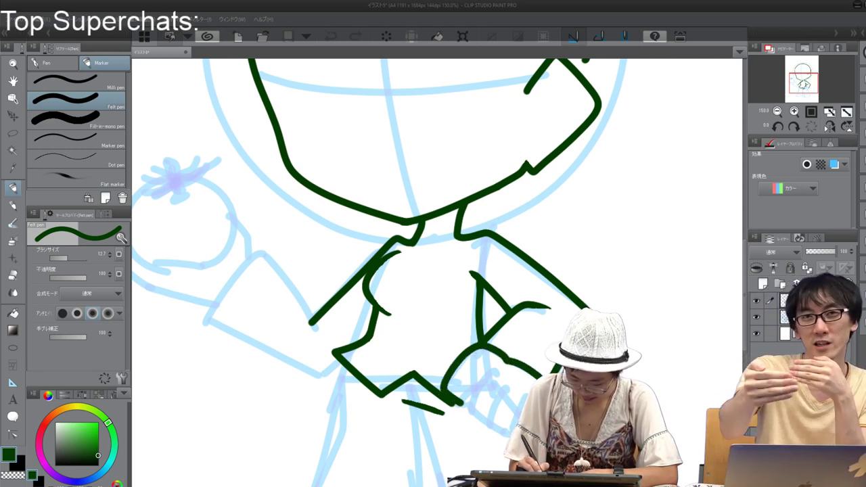
{"action": "mouse_move", "coordinate": [476, 419]}
{"action": "left_mouse_down"}
{"action": "mouse_move", "coordinate": [472, 391]}
{"action": "mouse_move", "coordinate": [493, 367]}
{"action": "left_mouse_up"}
{"action": "left_click_drag", "start_coordinate": [462, 402], "coordinate": [475, 385]}
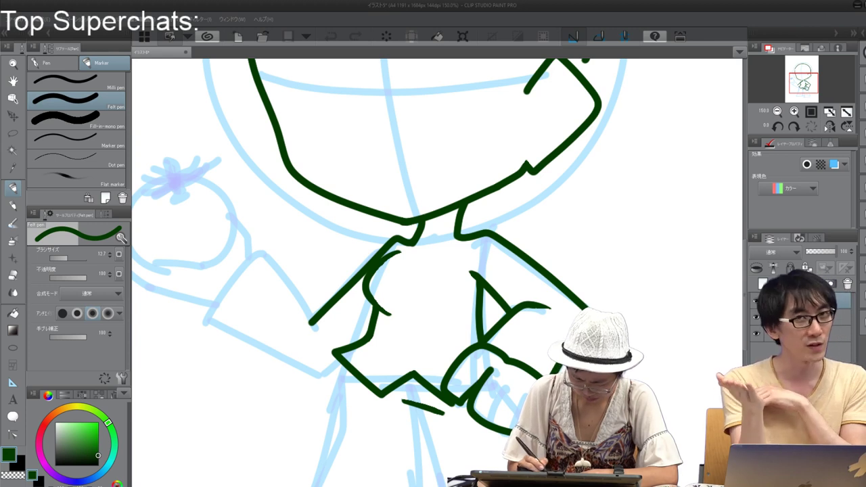
{"action": "left_click_drag", "start_coordinate": [507, 379], "coordinate": [496, 391]}
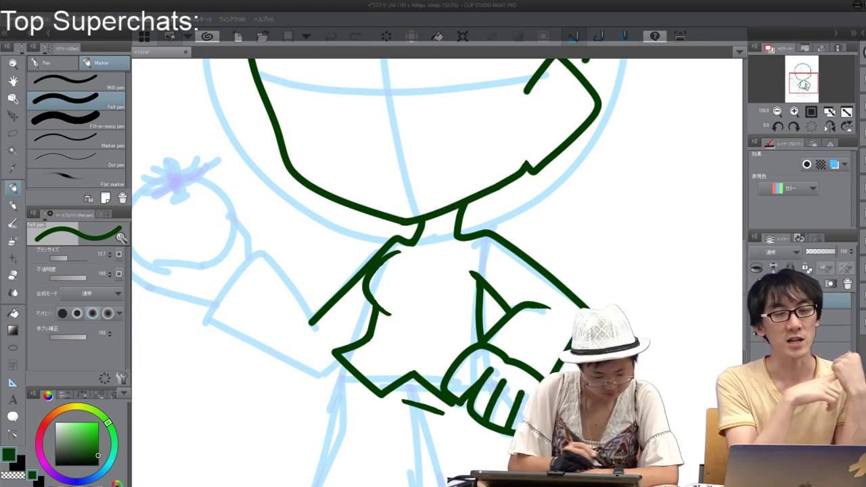
{"action": "key", "text": "e"}
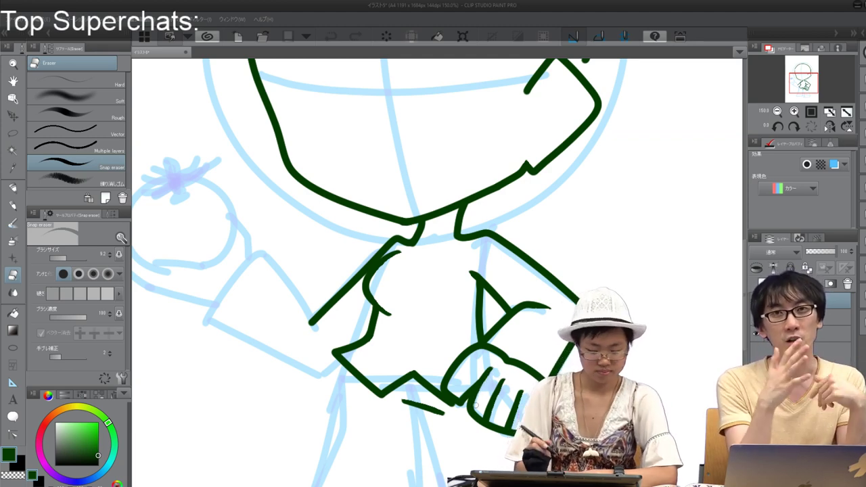
Step: Draw the raised arm's forearm with the Felt pen: upper edge, wrist line and lower edge reaching the elbow at the waist
{"action": "key", "text": "p"}
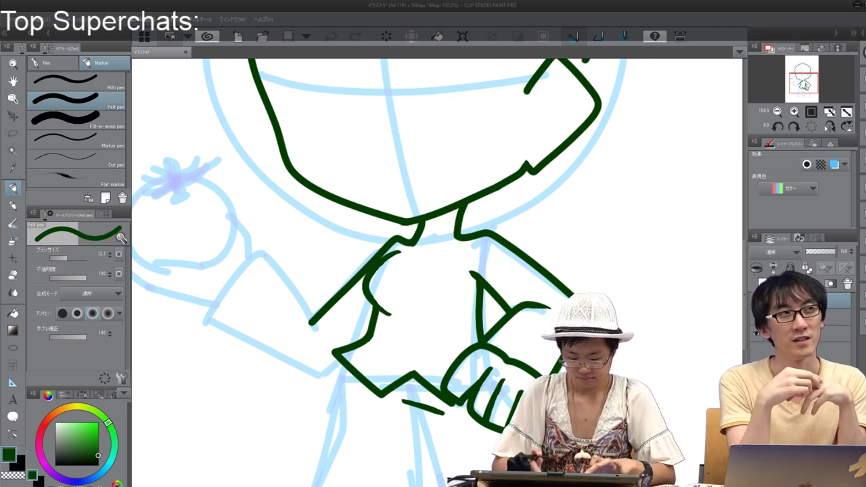
{"action": "scroll", "coordinate": [437, 271], "scroll_direction": "down", "scroll_amount": 2}
{"action": "left_click_drag", "start_coordinate": [433, 325], "coordinate": [440, 229]}
{"action": "left_click_drag", "start_coordinate": [308, 188], "coordinate": [349, 241]}
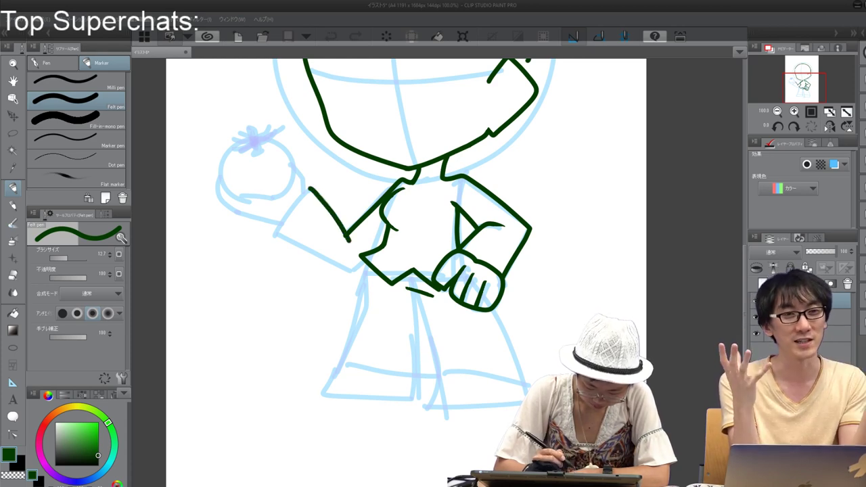
{"action": "mouse_move", "coordinate": [308, 189]}
{"action": "left_mouse_down"}
{"action": "mouse_move", "coordinate": [275, 235]}
{"action": "mouse_move", "coordinate": [355, 272]}
{"action": "left_mouse_up"}
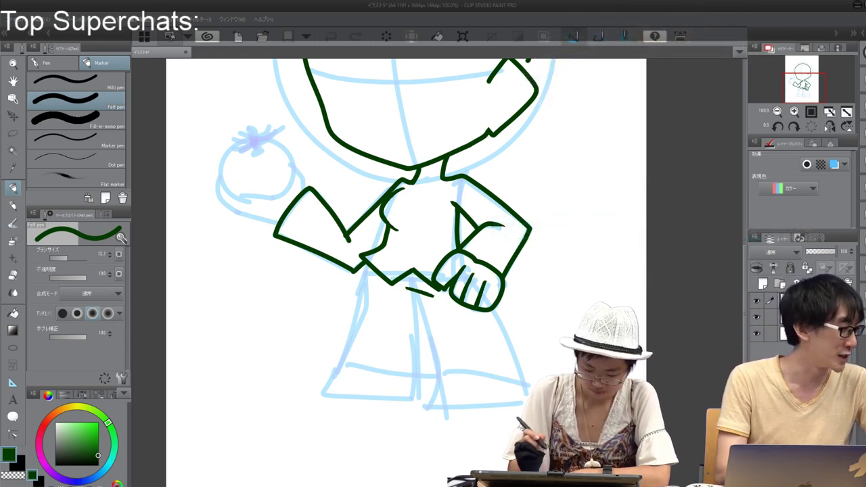
Step: Taper the overshooting tip of the forearm's upper line at the inner elbow with the Snap eraser
{"action": "key", "text": "e"}
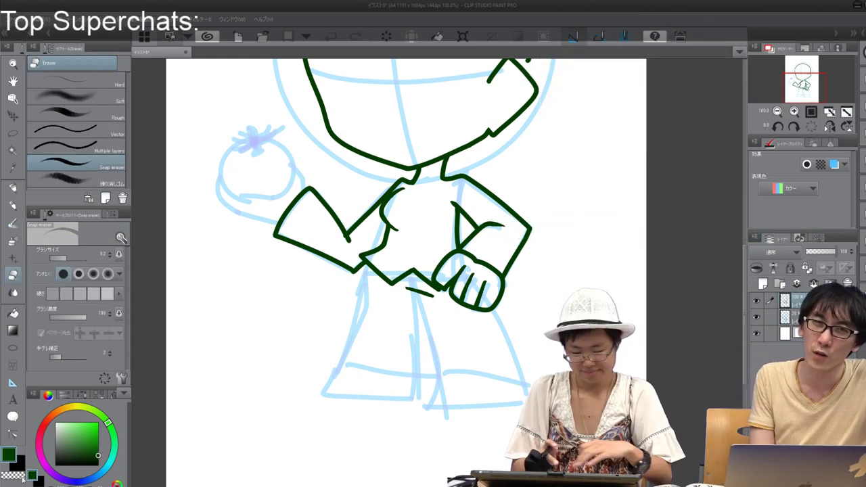
{"action": "key", "text": "minus"}
{"action": "key", "text": "minus"}
{"action": "key", "text": "minus"}
{"action": "key", "text": "minus"}
{"action": "scroll", "coordinate": [328, 270], "scroll_direction": "up", "scroll_amount": 7}
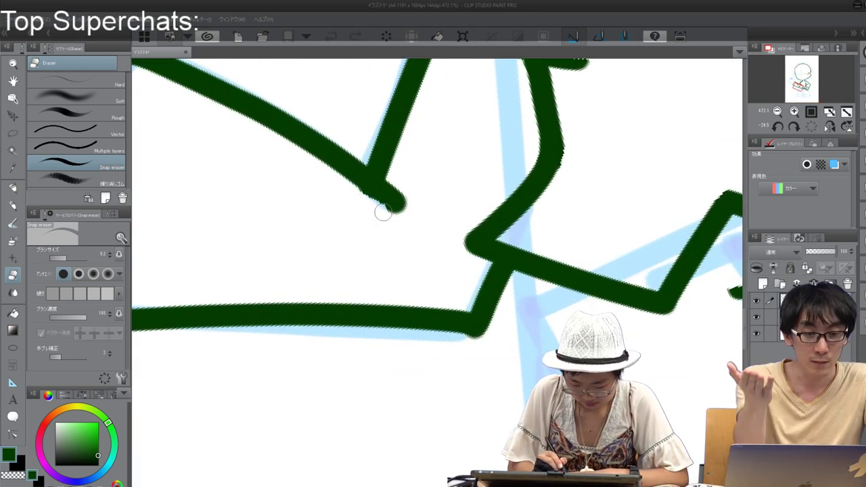
{"action": "left_click_drag", "start_coordinate": [358, 194], "coordinate": [398, 215]}
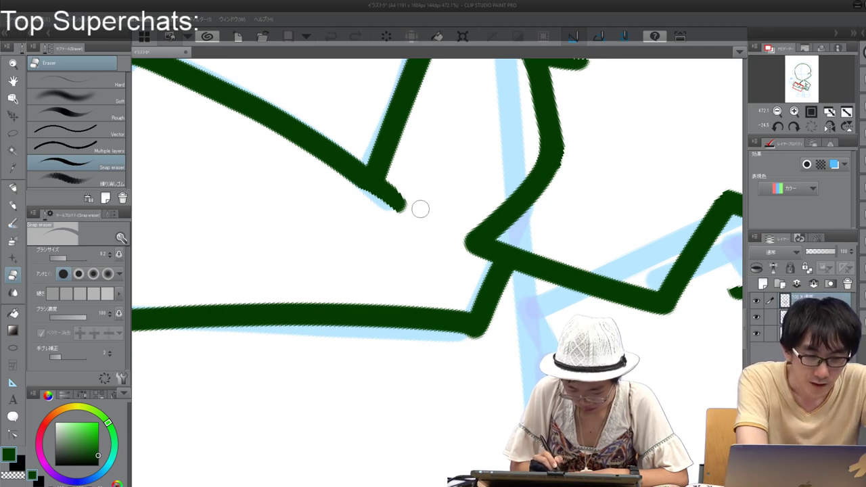
{"action": "scroll", "coordinate": [437, 227], "scroll_direction": "down", "scroll_amount": 4}
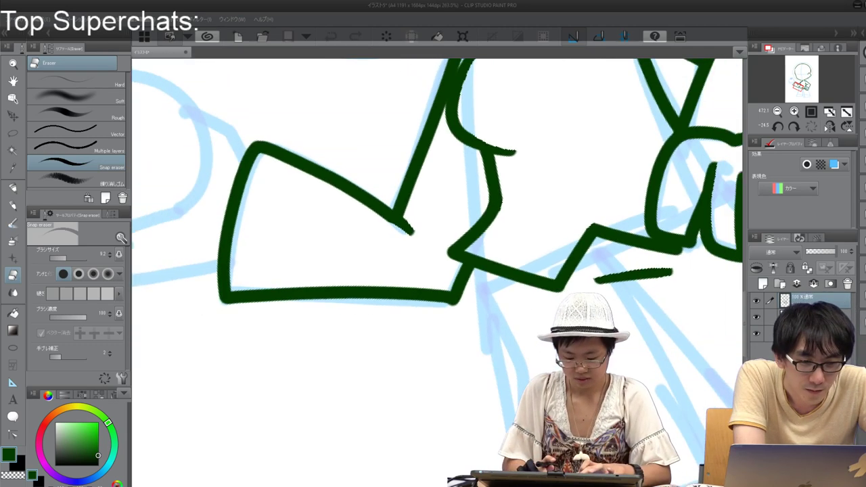
{"action": "scroll", "coordinate": [437, 228], "scroll_direction": "up", "scroll_amount": 3}
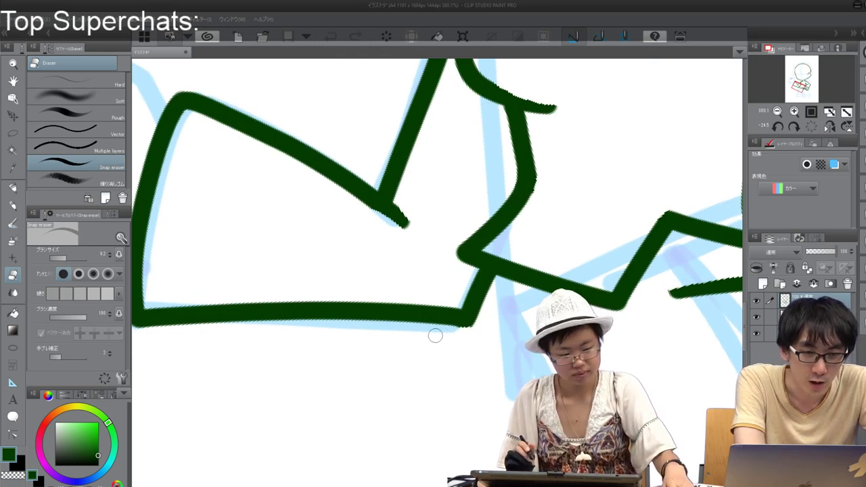
{"action": "scroll", "coordinate": [640, 342], "scroll_direction": "down", "scroll_amount": 9}
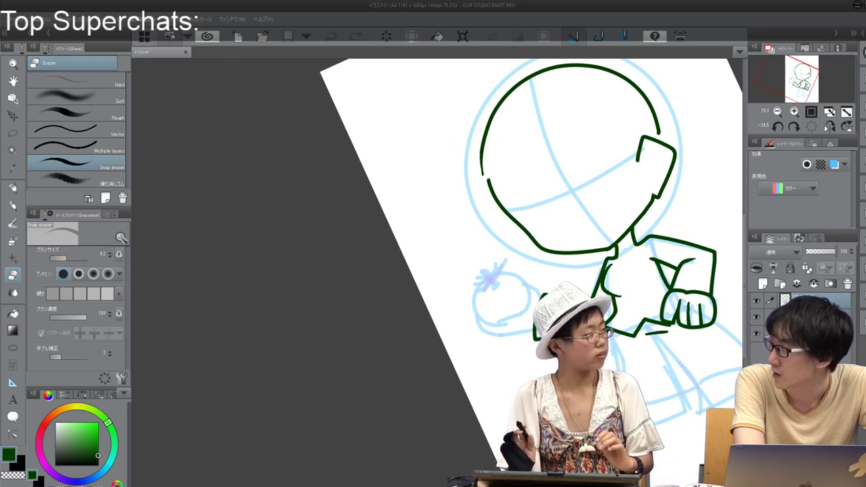
{"action": "left_click_drag", "start_coordinate": [596, 217], "coordinate": [469, 212]}
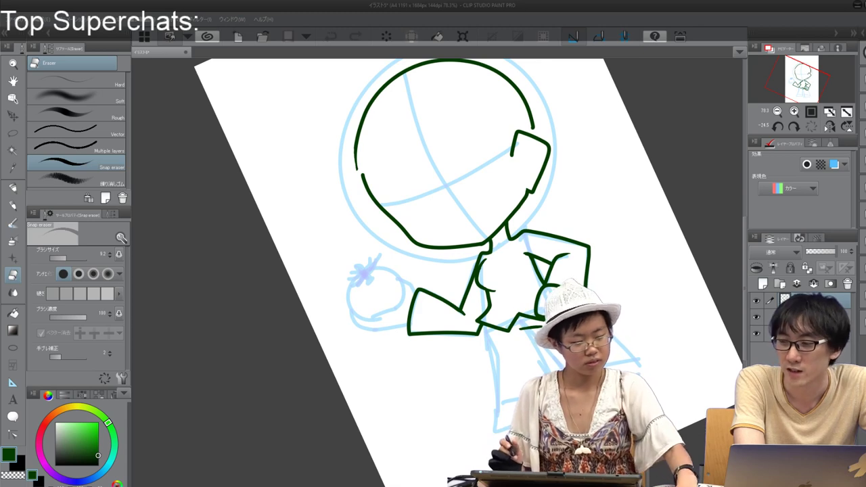
{"action": "left_click_drag", "start_coordinate": [473, 169], "coordinate": [513, 192]}
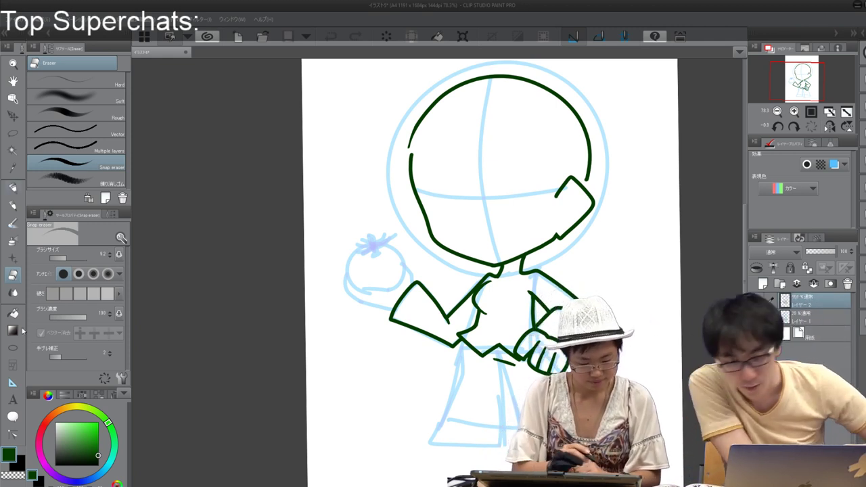
Step: Enlarge the Snap eraser's brush size
{"action": "key", "text": "p"}
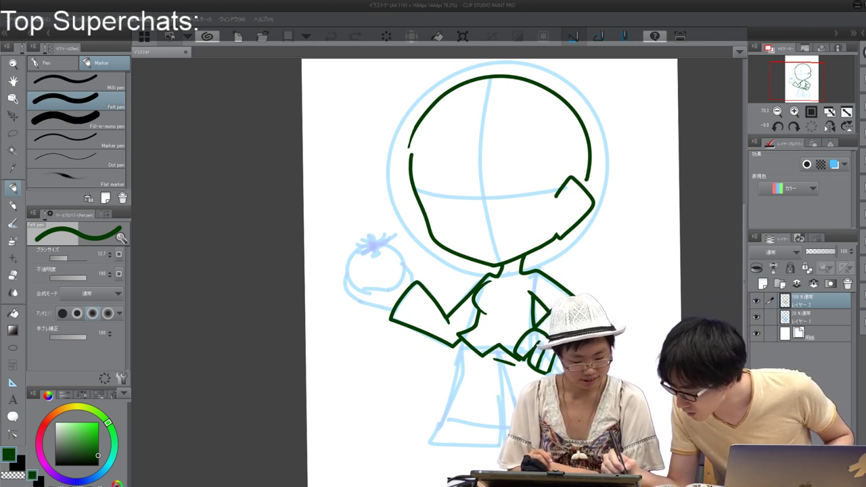
{"action": "key", "text": "e"}
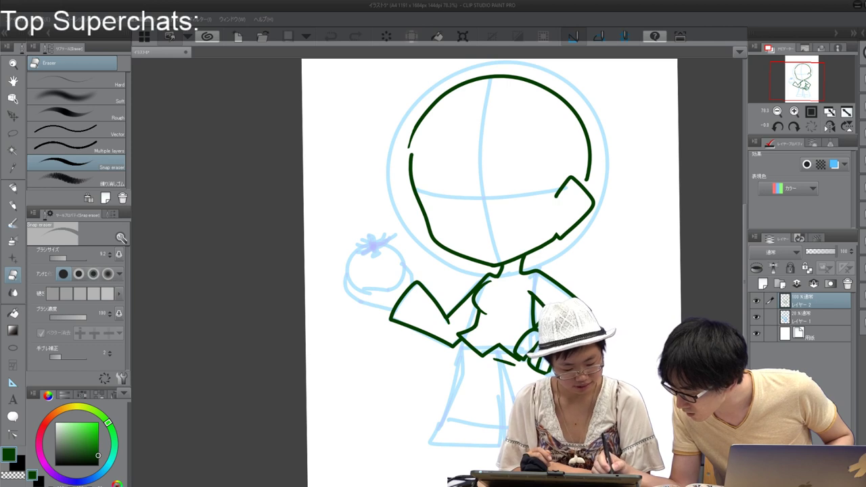
{"action": "left_click_drag", "start_coordinate": [65, 257], "coordinate": [73, 258]}
{"action": "key", "text": "bracketleft"}
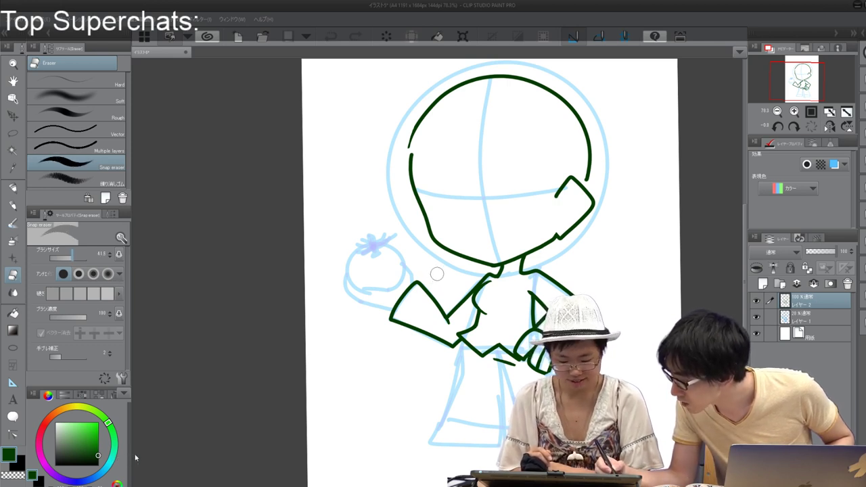
Step: Draw the leg below the hip hand with the Felt pen: both side lines, a curved ankle line and the flared foot's sole
{"action": "key", "text": "p"}
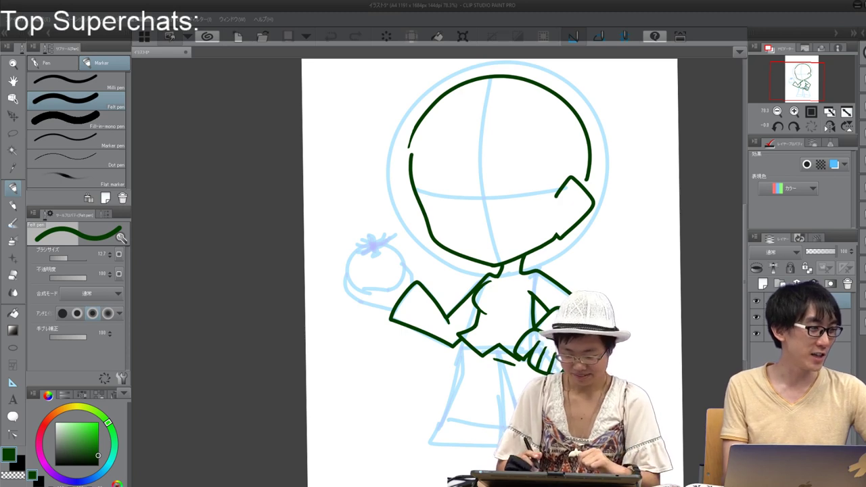
{"action": "left_click_drag", "start_coordinate": [474, 325], "coordinate": [392, 219]}
{"action": "scroll", "coordinate": [420, 253], "scroll_direction": "up", "scroll_amount": 3}
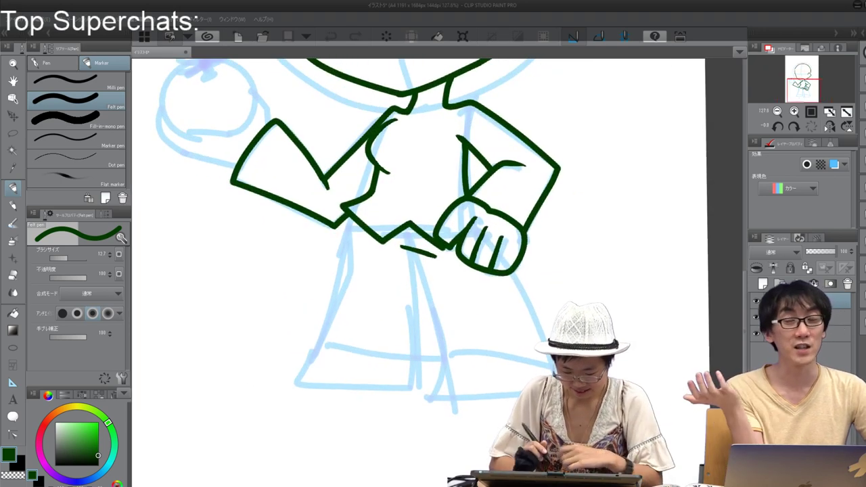
{"action": "left_click_drag", "start_coordinate": [418, 254], "coordinate": [448, 360]}
{"action": "left_click_drag", "start_coordinate": [513, 272], "coordinate": [530, 302]}
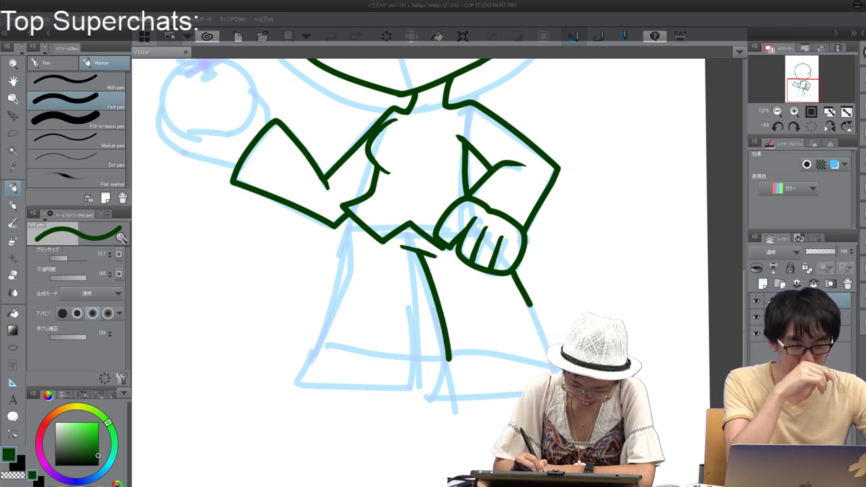
{"action": "left_click_drag", "start_coordinate": [449, 360], "coordinate": [523, 354]}
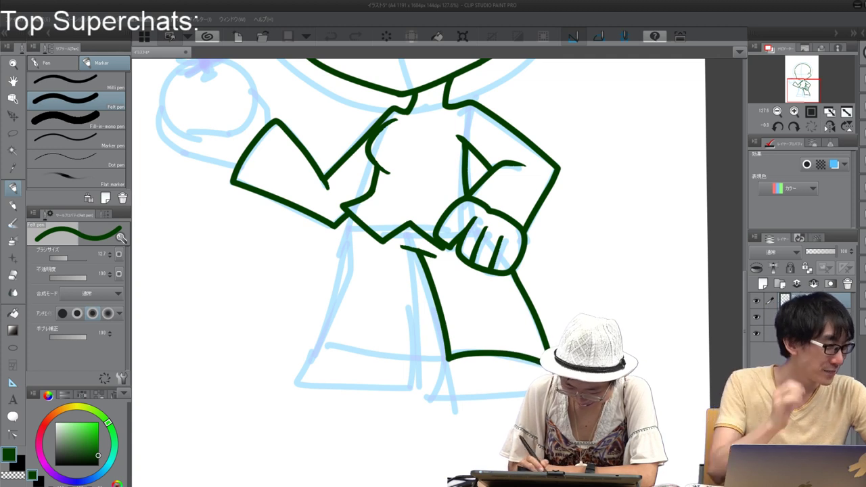
{"action": "left_click_drag", "start_coordinate": [451, 359], "coordinate": [431, 394]}
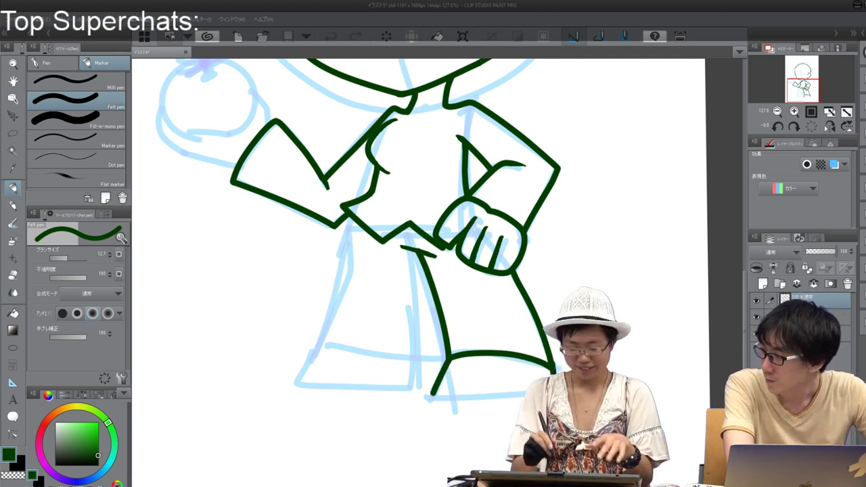
{"action": "left_click_drag", "start_coordinate": [432, 395], "coordinate": [514, 389]}
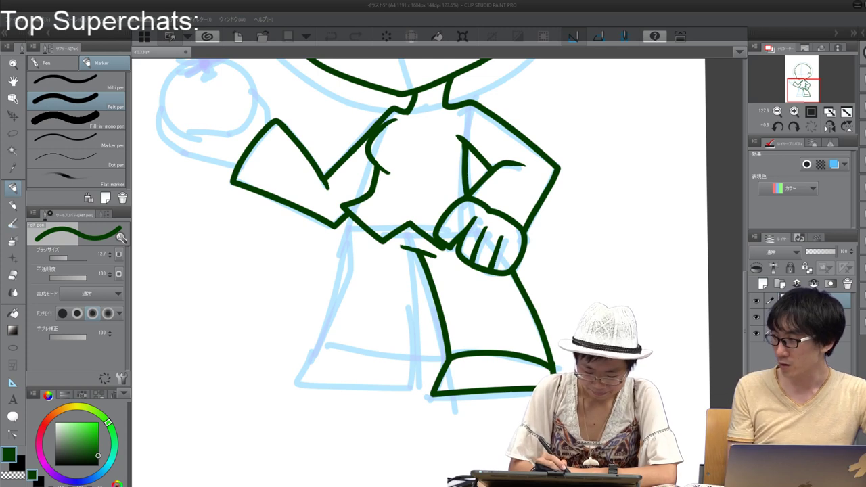
Step: Draw the other leg with the Felt pen: outer line from the waist, straight inner line, flat sole and curved ankle line
{"action": "mouse_move", "coordinate": [358, 223]}
{"action": "left_mouse_down"}
{"action": "mouse_move", "coordinate": [346, 292]}
{"action": "mouse_move", "coordinate": [293, 384]}
{"action": "left_mouse_up"}
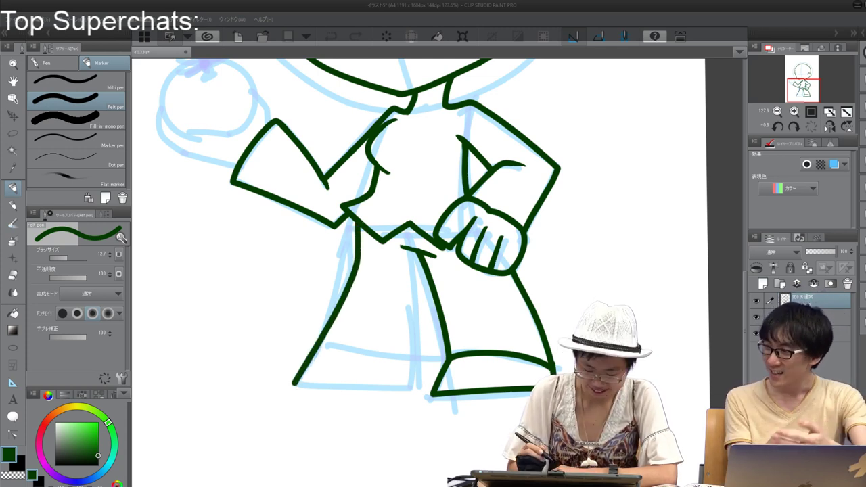
{"action": "left_click_drag", "start_coordinate": [414, 252], "coordinate": [420, 391]}
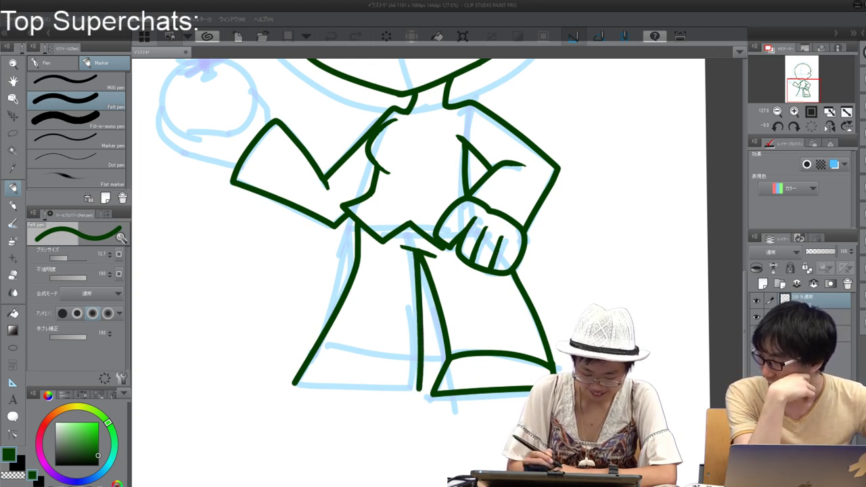
{"action": "key", "text": "ctrl+at"}
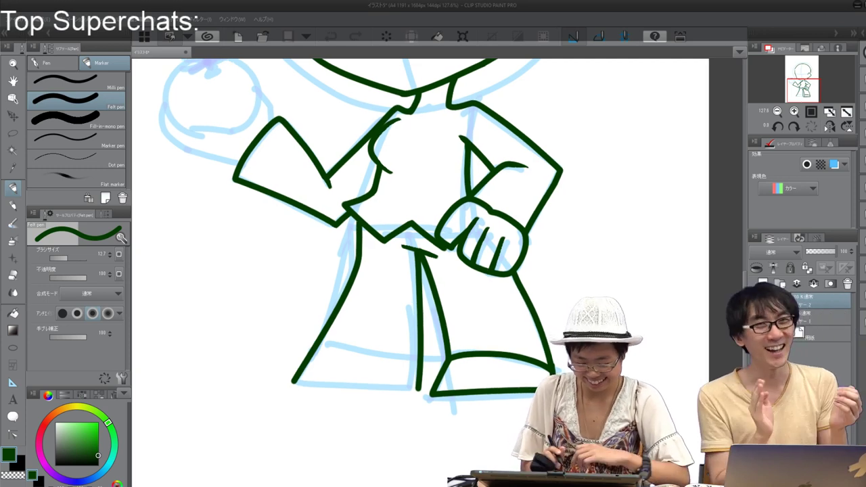
{"action": "left_click_drag", "start_coordinate": [292, 382], "coordinate": [420, 391]}
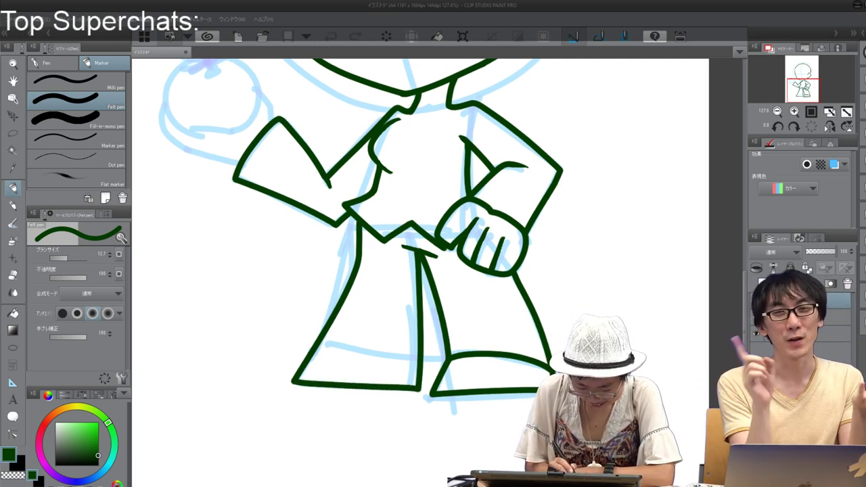
{"action": "left_click_drag", "start_coordinate": [314, 349], "coordinate": [417, 360]}
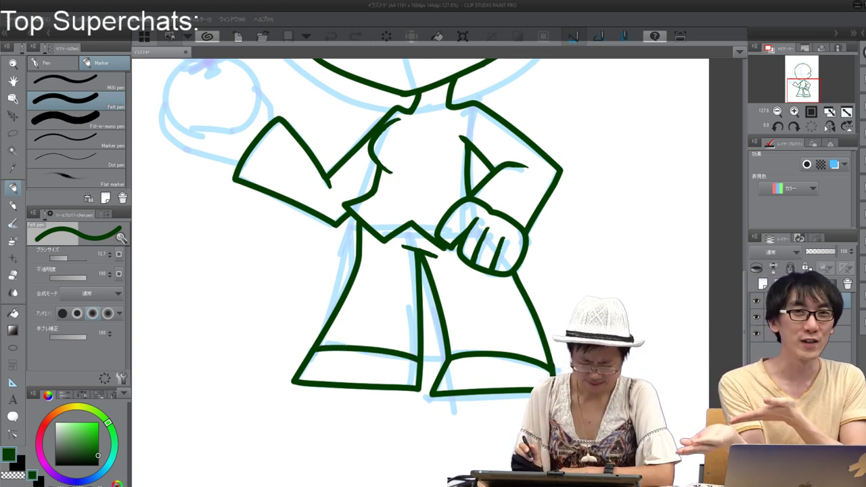
Step: Draw the raised hand's short bent edge above the wrist and the curved line beneath the round object, tapering that curve with the Snap eraser
{"action": "left_click_drag", "start_coordinate": [420, 203], "coordinate": [404, 319]}
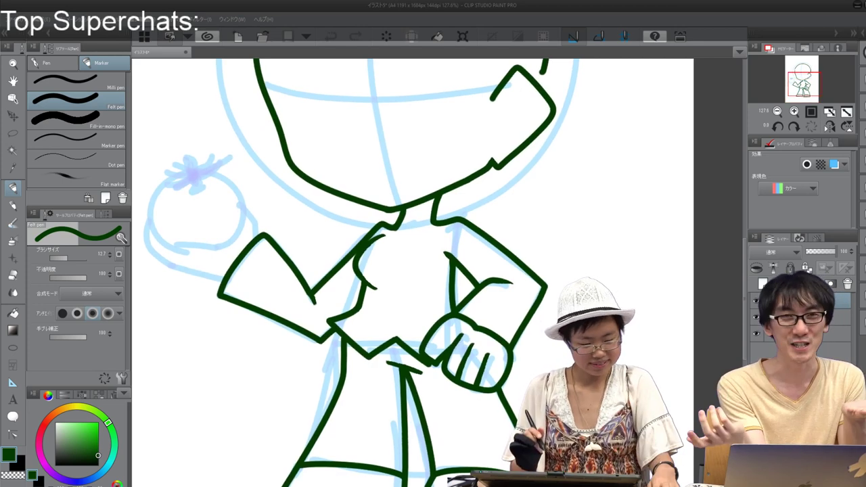
{"action": "scroll", "coordinate": [585, 280], "scroll_direction": "down", "scroll_amount": 5}
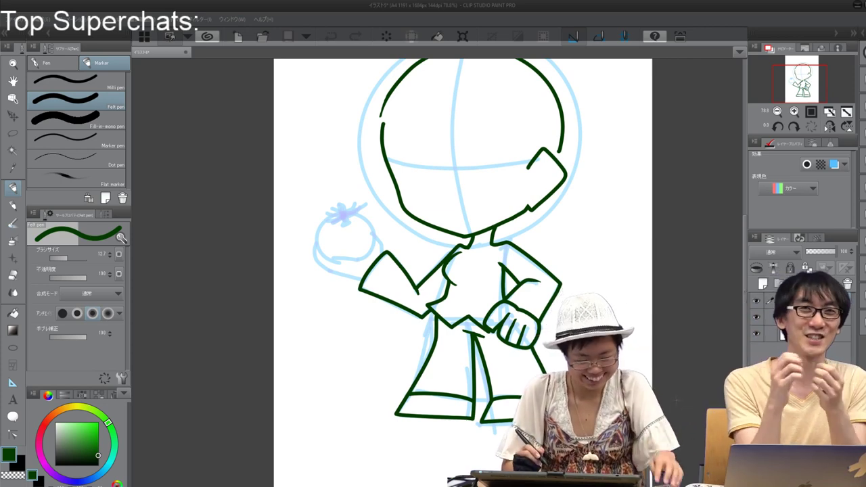
{"action": "scroll", "coordinate": [528, 294], "scroll_direction": "up", "scroll_amount": 3}
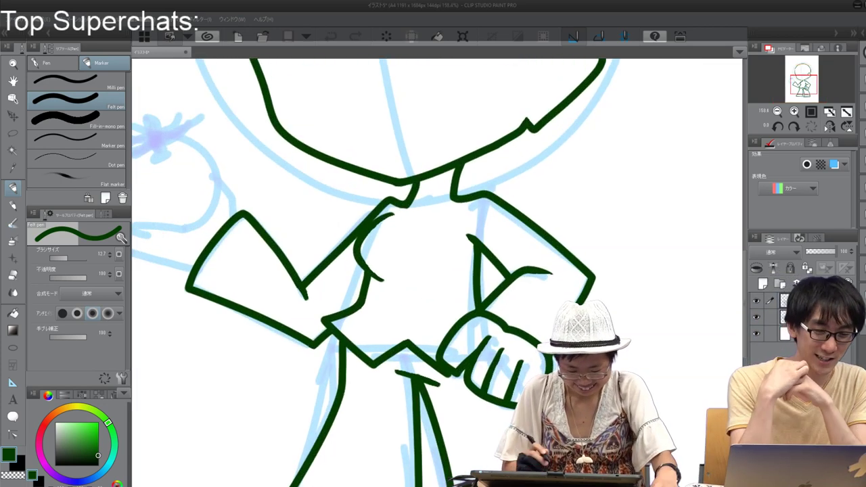
{"action": "left_click_drag", "start_coordinate": [393, 264], "coordinate": [517, 306]}
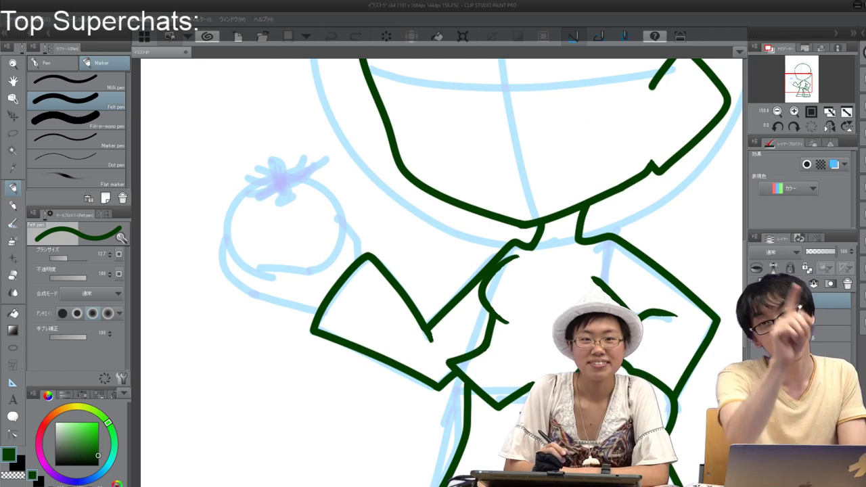
{"action": "mouse_move", "coordinate": [339, 220]}
{"action": "left_mouse_down"}
{"action": "mouse_move", "coordinate": [359, 239]}
{"action": "mouse_move", "coordinate": [357, 260]}
{"action": "left_mouse_up"}
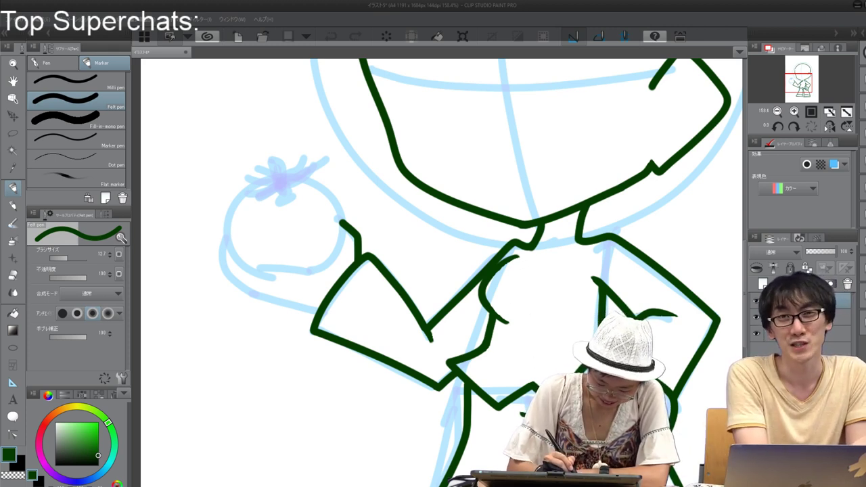
{"action": "mouse_move", "coordinate": [258, 277]}
{"action": "left_mouse_down"}
{"action": "mouse_move", "coordinate": [278, 264]}
{"action": "mouse_move", "coordinate": [321, 274]}
{"action": "mouse_move", "coordinate": [321, 356]}
{"action": "left_mouse_up"}
{"action": "key", "text": "e"}
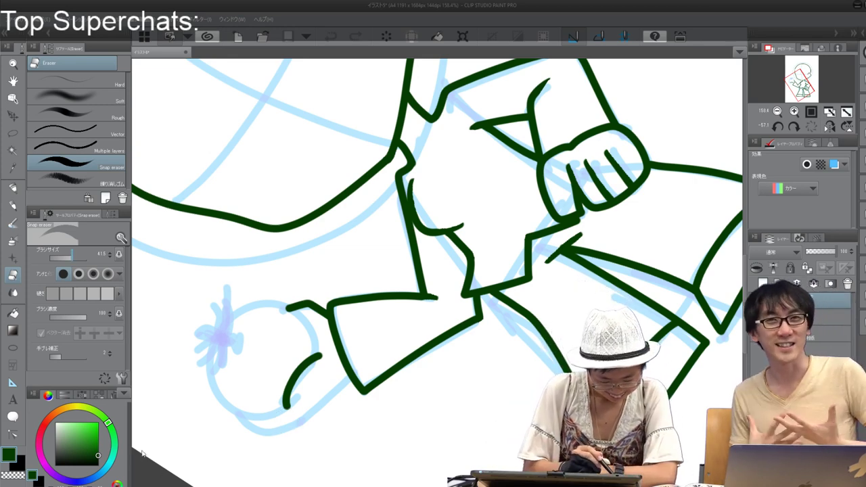
{"action": "left_click_drag", "start_coordinate": [438, 274], "coordinate": [411, 278], "text": "ctrl+alt"}
{"action": "key", "text": "bracketleft"}
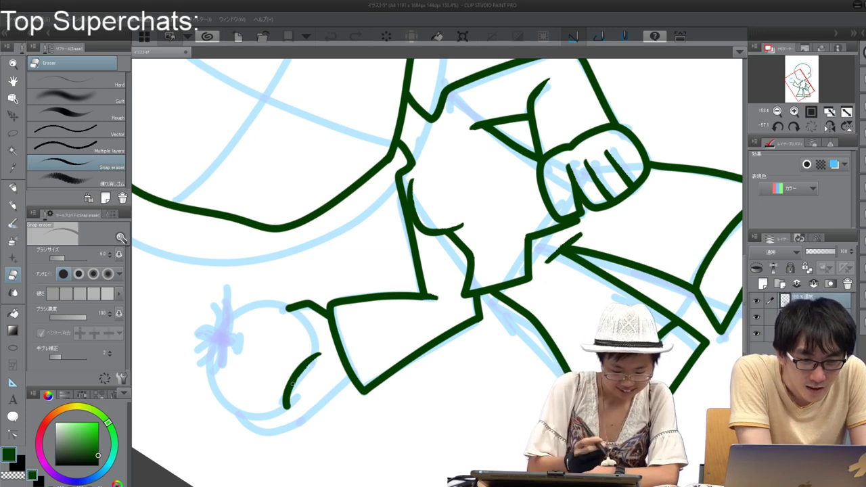
Step: Draw the raised hand's lower edge with the Felt pen, curving from the wrist under the round object to its far side
{"action": "key", "text": "p"}
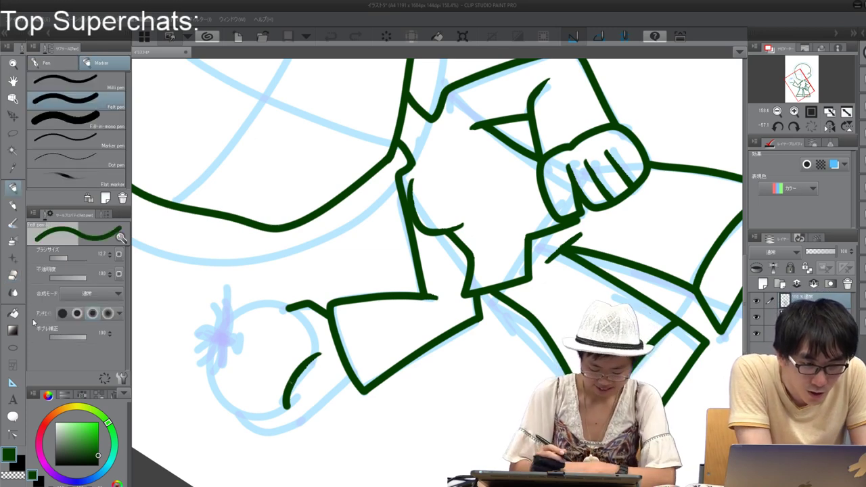
{"action": "scroll", "coordinate": [437, 271], "scroll_direction": "down", "scroll_amount": 3}
{"action": "scroll", "coordinate": [438, 271], "scroll_direction": "up", "scroll_amount": 5}
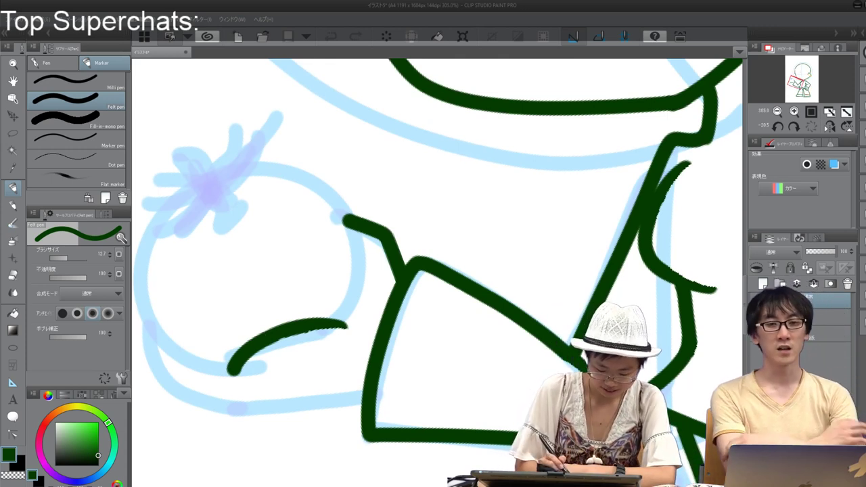
{"action": "mouse_move", "coordinate": [363, 394]}
{"action": "left_mouse_down"}
{"action": "mouse_move", "coordinate": [252, 406]}
{"action": "mouse_move", "coordinate": [197, 399]}
{"action": "mouse_move", "coordinate": [153, 376]}
{"action": "mouse_move", "coordinate": [143, 331]}
{"action": "mouse_move", "coordinate": [152, 323]}
{"action": "left_mouse_up"}
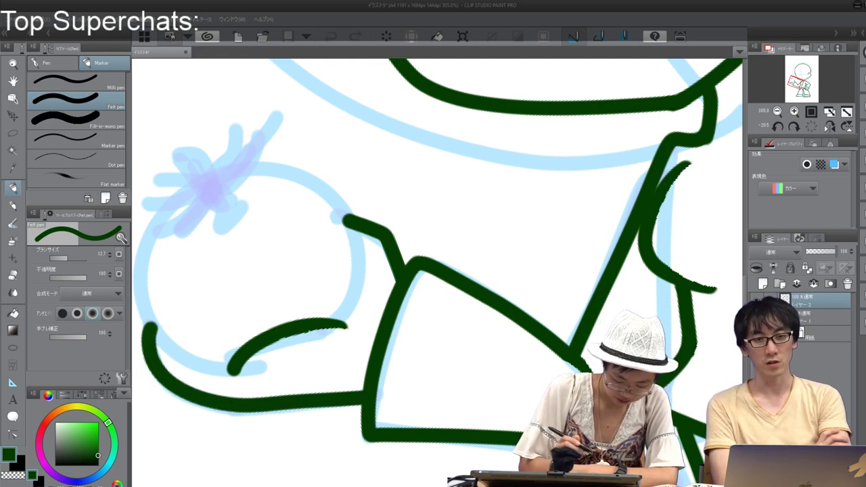
Step: Outline the round object with the Felt pen, joining the circle to both ends of the curved hand line beneath it
{"action": "key", "text": "asciicircum"}
{"action": "key", "text": "asciicircum"}
{"action": "key", "text": "asciicircum"}
{"action": "key", "text": "asciicircum"}
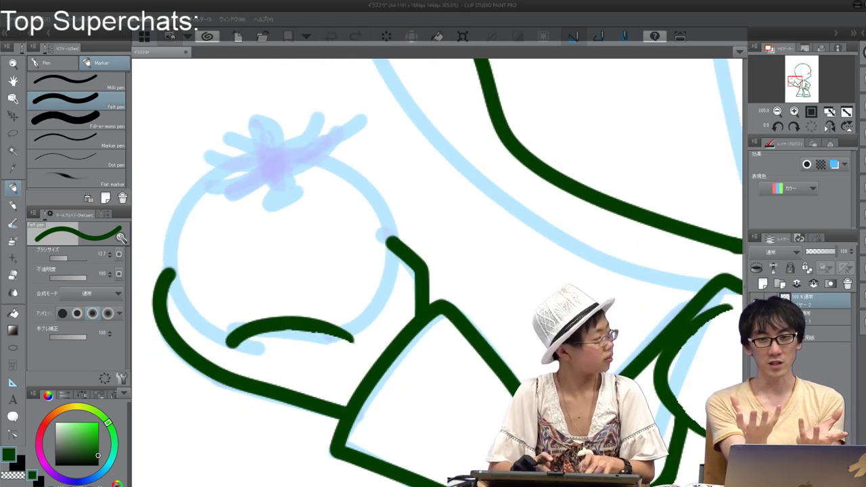
{"action": "left_click_drag", "start_coordinate": [325, 270], "coordinate": [450, 304]}
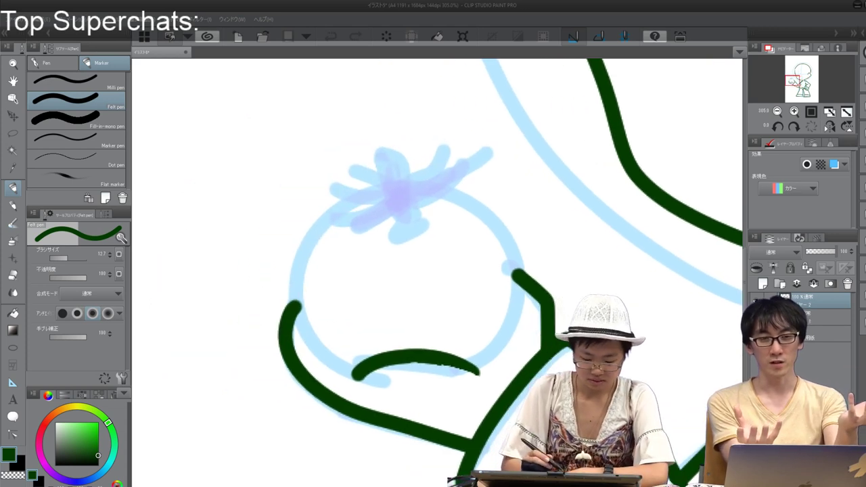
{"action": "mouse_move", "coordinate": [356, 374]}
{"action": "left_mouse_down"}
{"action": "mouse_move", "coordinate": [298, 323]}
{"action": "mouse_move", "coordinate": [292, 287]}
{"action": "mouse_move", "coordinate": [311, 234]}
{"action": "mouse_move", "coordinate": [366, 189]}
{"action": "mouse_move", "coordinate": [439, 181]}
{"action": "mouse_move", "coordinate": [490, 206]}
{"action": "mouse_move", "coordinate": [520, 254]}
{"action": "mouse_move", "coordinate": [518, 310]}
{"action": "mouse_move", "coordinate": [466, 367]}
{"action": "left_mouse_up"}
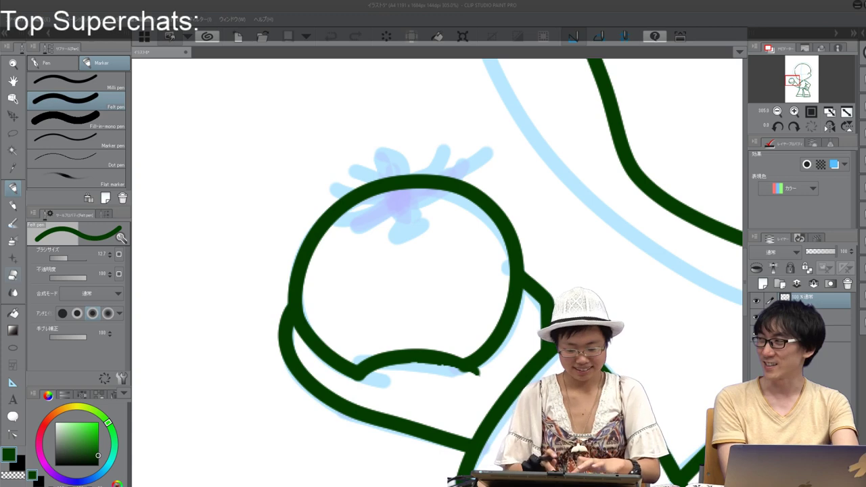
Step: Draw a spiky leafy stem on top of the round object with the Felt pen and sharpen its tips with the Snap eraser
{"action": "left_click_drag", "start_coordinate": [437, 343], "coordinate": [454, 338]}
{"action": "scroll", "coordinate": [454, 339], "scroll_direction": "up", "scroll_amount": 6}
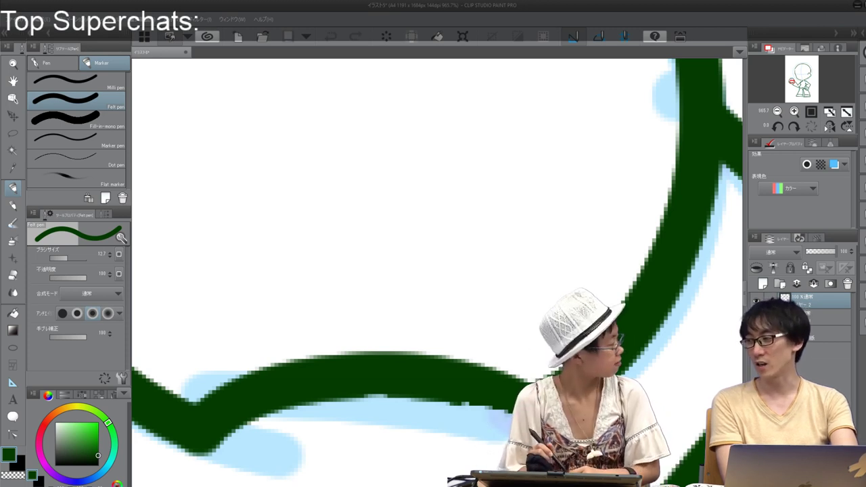
{"action": "left_click_drag", "start_coordinate": [488, 271], "coordinate": [319, 349]}
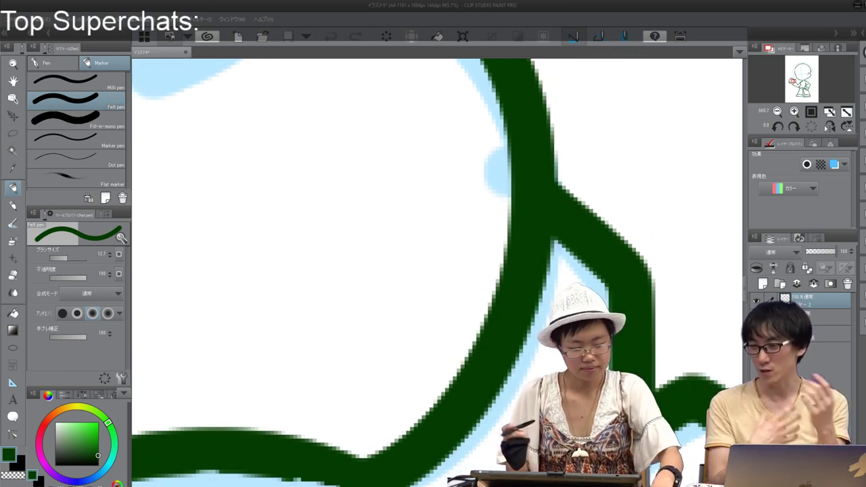
{"action": "scroll", "coordinate": [612, 274], "scroll_direction": "down", "scroll_amount": 10}
{"action": "scroll", "coordinate": [610, 273], "scroll_direction": "up", "scroll_amount": 5}
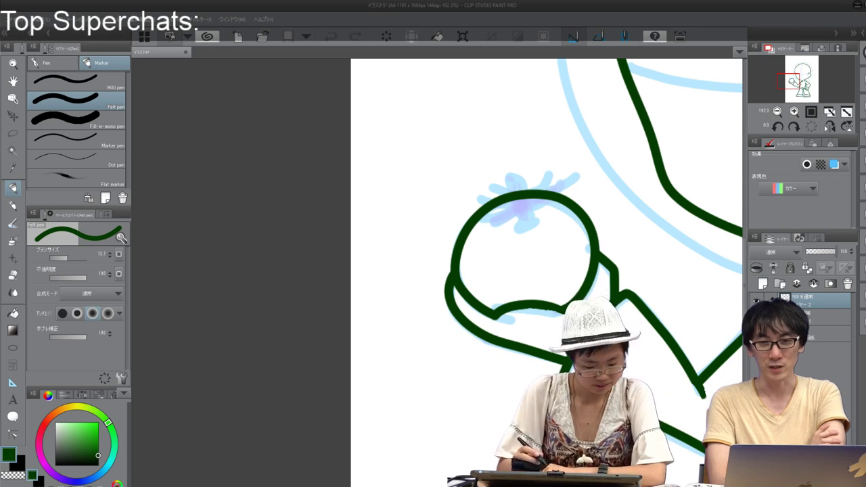
{"action": "mouse_move", "coordinate": [509, 173]}
{"action": "left_mouse_down"}
{"action": "mouse_move", "coordinate": [514, 197]}
{"action": "mouse_move", "coordinate": [509, 174]}
{"action": "mouse_move", "coordinate": [519, 175]}
{"action": "mouse_move", "coordinate": [520, 191]}
{"action": "mouse_move", "coordinate": [550, 171]}
{"action": "mouse_move", "coordinate": [535, 202]}
{"action": "mouse_move", "coordinate": [520, 207]}
{"action": "mouse_move", "coordinate": [565, 192]}
{"action": "mouse_move", "coordinate": [519, 212]}
{"action": "mouse_move", "coordinate": [489, 194]}
{"action": "mouse_move", "coordinate": [509, 193]}
{"action": "mouse_move", "coordinate": [490, 215]}
{"action": "mouse_move", "coordinate": [517, 210]}
{"action": "mouse_move", "coordinate": [514, 223]}
{"action": "mouse_move", "coordinate": [533, 217]}
{"action": "mouse_move", "coordinate": [539, 225]}
{"action": "left_mouse_up"}
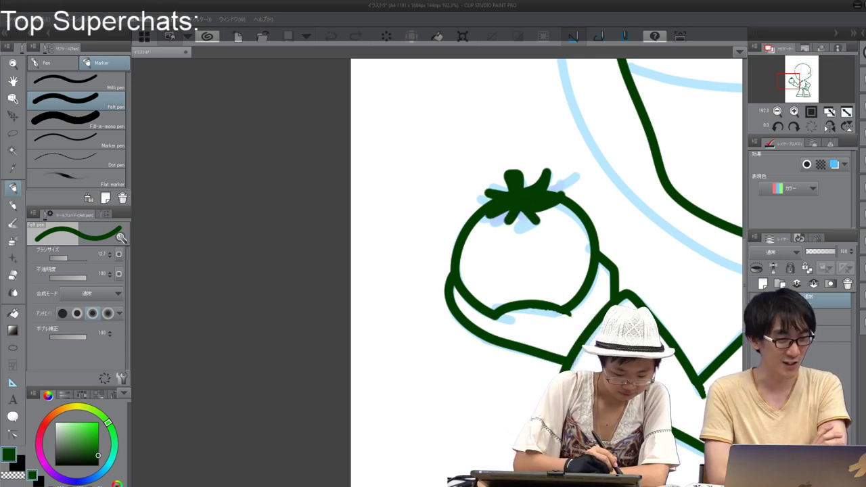
{"action": "key", "text": "e"}
{"action": "mouse_move", "coordinate": [542, 175]}
{"action": "left_mouse_down"}
{"action": "mouse_move", "coordinate": [500, 170]}
{"action": "mouse_move", "coordinate": [528, 168]}
{"action": "left_mouse_up"}
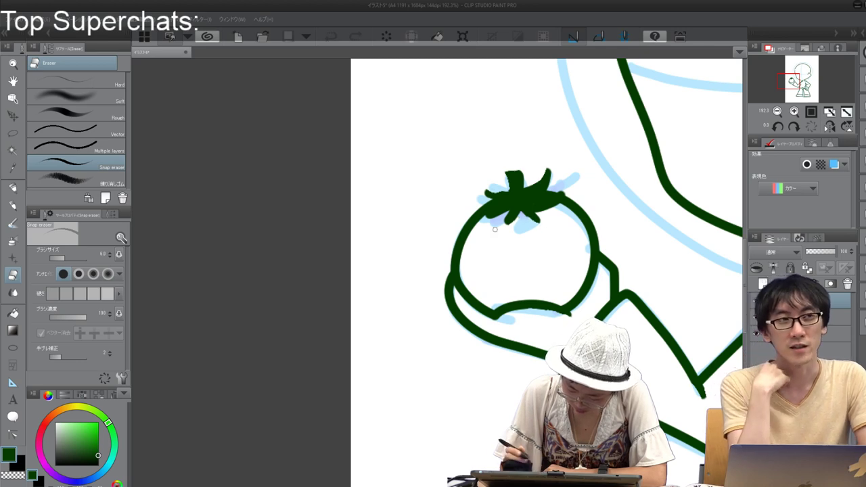
Step: Draw two closed, upward-arched eyes along the face's horizontal guideline with the Felt pen
{"action": "scroll", "coordinate": [495, 229], "scroll_direction": "down", "scroll_amount": 4}
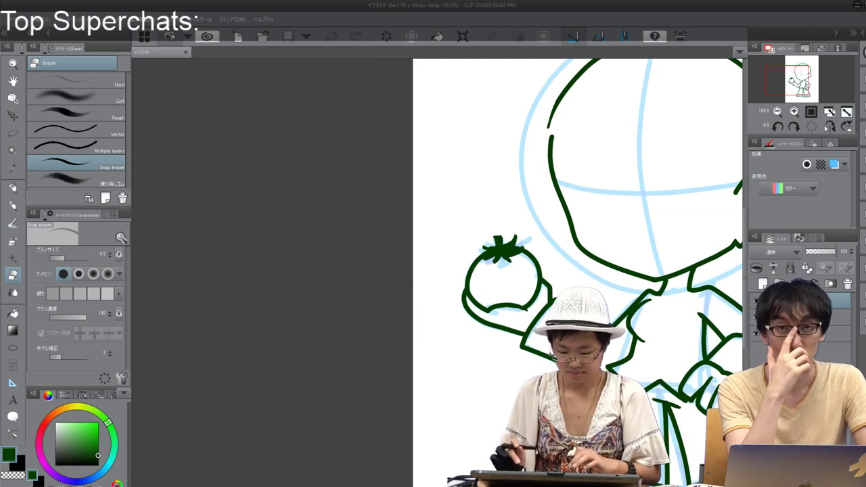
{"action": "left_click_drag", "start_coordinate": [495, 230], "coordinate": [327, 228]}
{"action": "left_click_drag", "start_coordinate": [473, 244], "coordinate": [415, 267]}
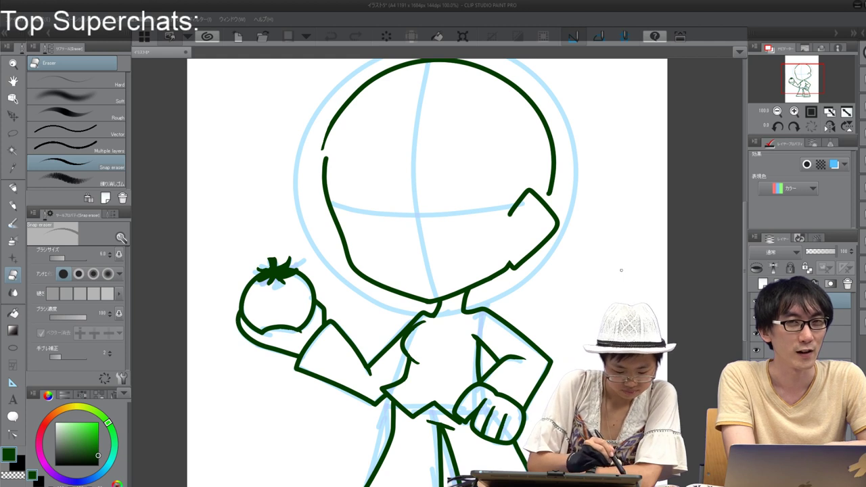
{"action": "key", "text": "p"}
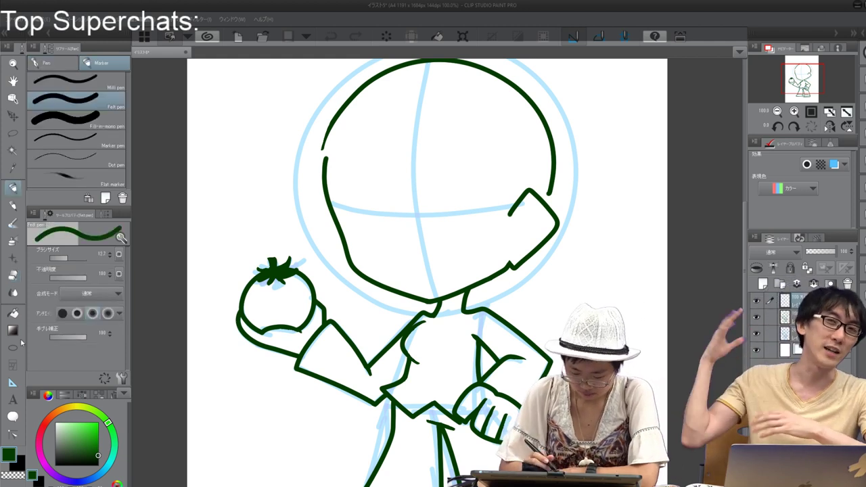
{"action": "mouse_move", "coordinate": [433, 232]}
{"action": "left_mouse_down"}
{"action": "mouse_move", "coordinate": [447, 205]}
{"action": "mouse_move", "coordinate": [464, 194]}
{"action": "mouse_move", "coordinate": [485, 205]}
{"action": "mouse_move", "coordinate": [493, 224]}
{"action": "left_mouse_up"}
{"action": "mouse_move", "coordinate": [354, 228]}
{"action": "left_mouse_down"}
{"action": "mouse_move", "coordinate": [376, 202]}
{"action": "mouse_move", "coordinate": [391, 216]}
{"action": "left_mouse_up"}
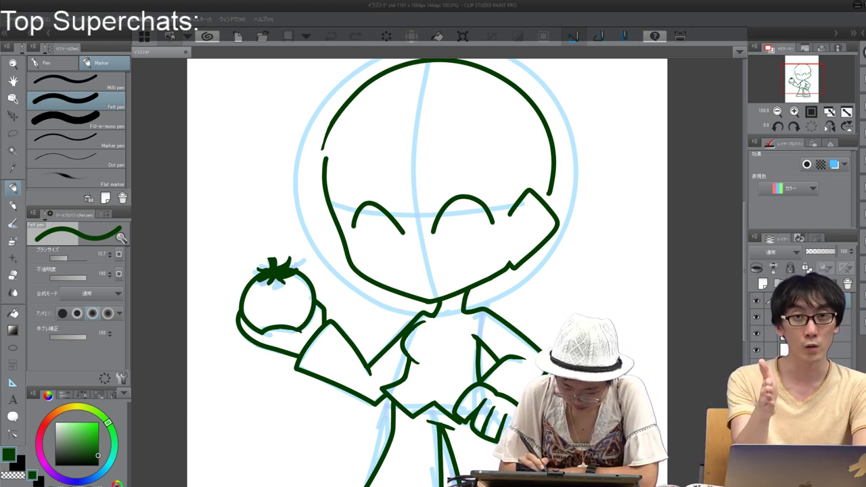
Step: Add a thick upturned lash at the outer corner of each closed eye and thin the lashes with the Snap eraser
{"action": "left_click_drag", "start_coordinate": [493, 215], "coordinate": [507, 197]}
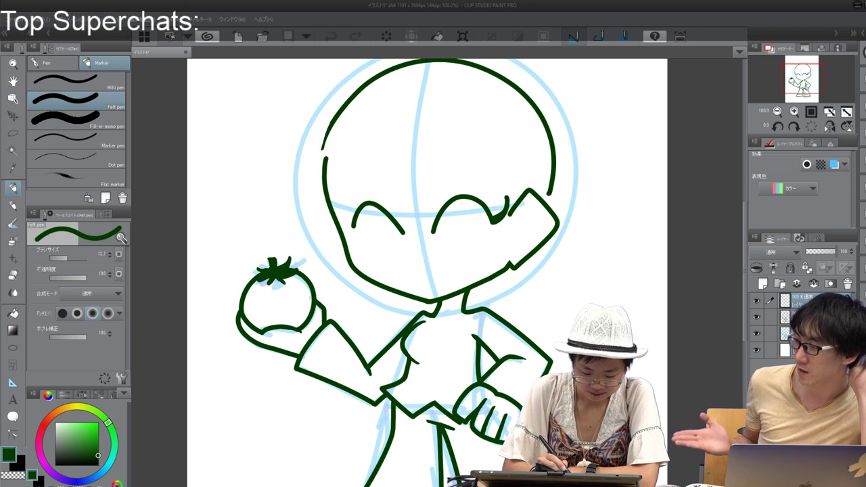
{"action": "left_click_drag", "start_coordinate": [334, 205], "coordinate": [341, 226]}
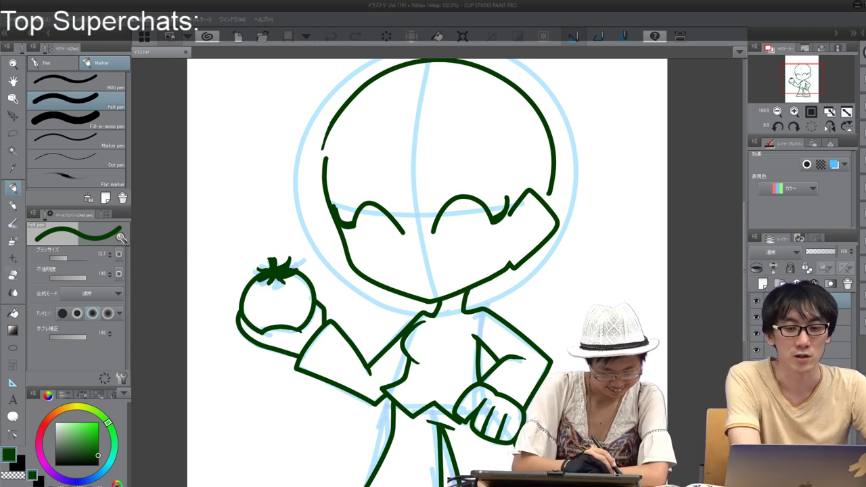
{"action": "key", "text": "e"}
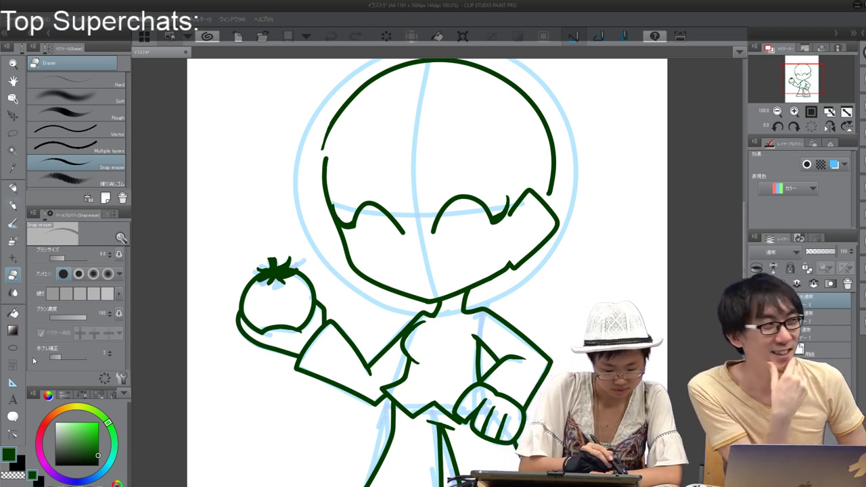
Step: Draw the zigzag bangs across the forehead with the Felt pen, ending in one long sweep to the ear
{"action": "key", "text": "p"}
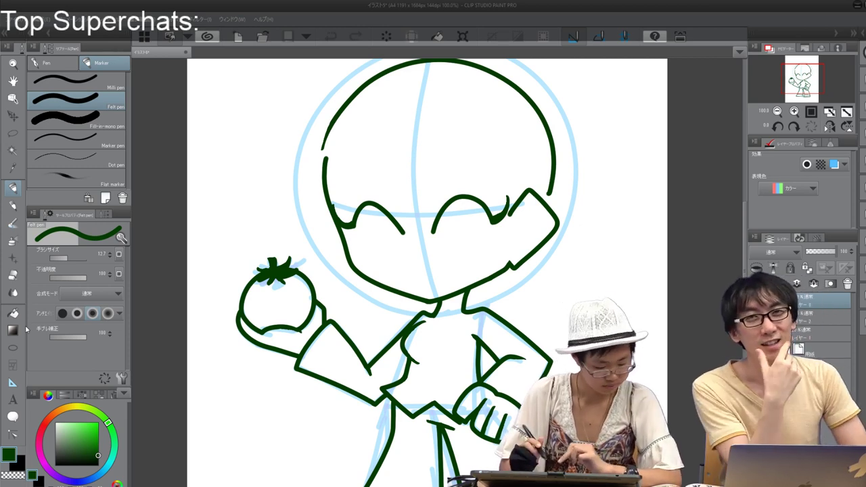
{"action": "mouse_move", "coordinate": [376, 137]}
{"action": "left_mouse_down"}
{"action": "mouse_move", "coordinate": [376, 157]}
{"action": "mouse_move", "coordinate": [399, 192]}
{"action": "mouse_move", "coordinate": [425, 203]}
{"action": "mouse_move", "coordinate": [447, 139]}
{"action": "left_mouse_up"}
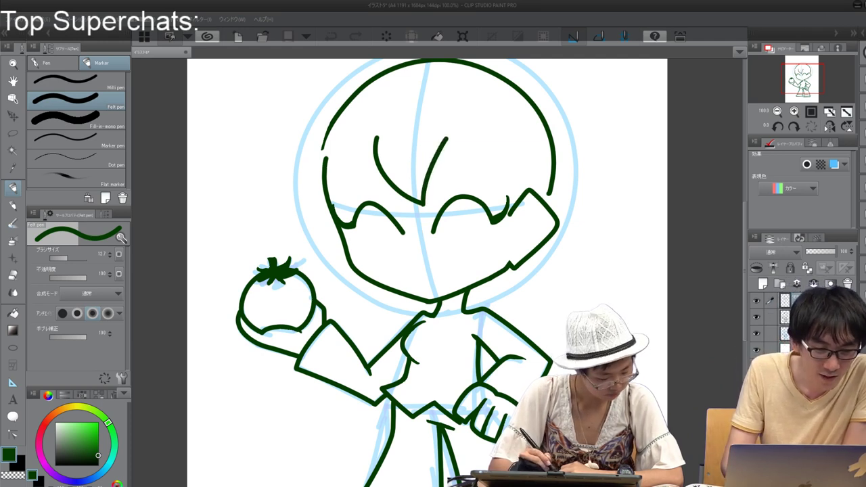
{"action": "mouse_move", "coordinate": [447, 139]}
{"action": "left_mouse_down"}
{"action": "mouse_move", "coordinate": [500, 183]}
{"action": "mouse_move", "coordinate": [554, 198]}
{"action": "left_mouse_up"}
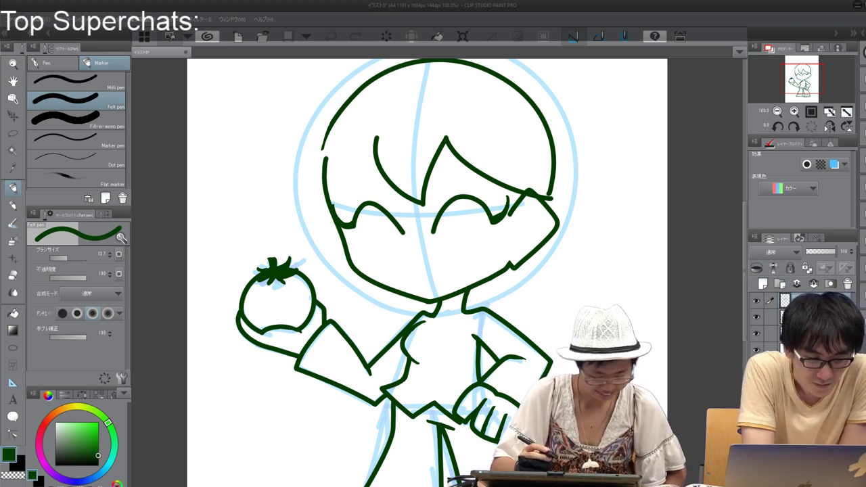
{"action": "left_click_drag", "start_coordinate": [338, 141], "coordinate": [366, 199]}
{"action": "left_click_drag", "start_coordinate": [374, 147], "coordinate": [360, 191]}
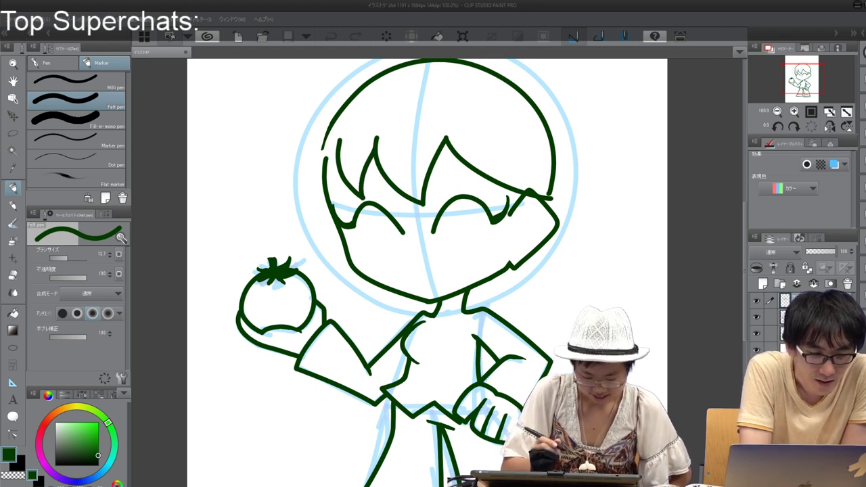
Step: Draw a curved side hair lock bulging outside the face outline, with a short inner line joining it to the bangs
{"action": "left_click_drag", "start_coordinate": [321, 120], "coordinate": [302, 184]}
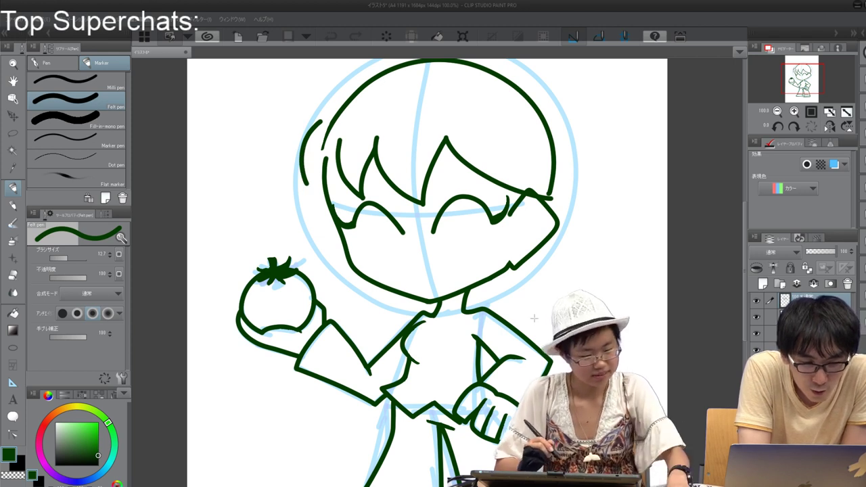
{"action": "key", "text": "ctrl+z"}
{"action": "mouse_move", "coordinate": [318, 129]}
{"action": "left_mouse_down"}
{"action": "mouse_move", "coordinate": [300, 189]}
{"action": "mouse_move", "coordinate": [329, 214]}
{"action": "left_mouse_up"}
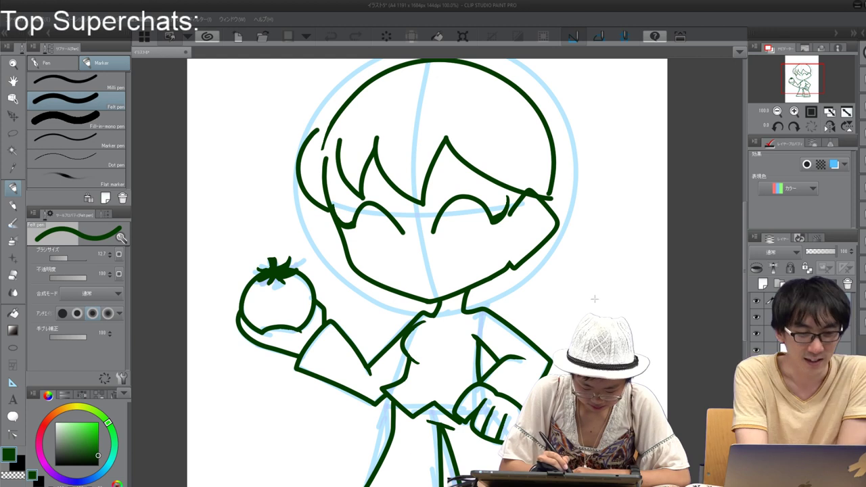
{"action": "left_click_drag", "start_coordinate": [339, 171], "coordinate": [332, 181]}
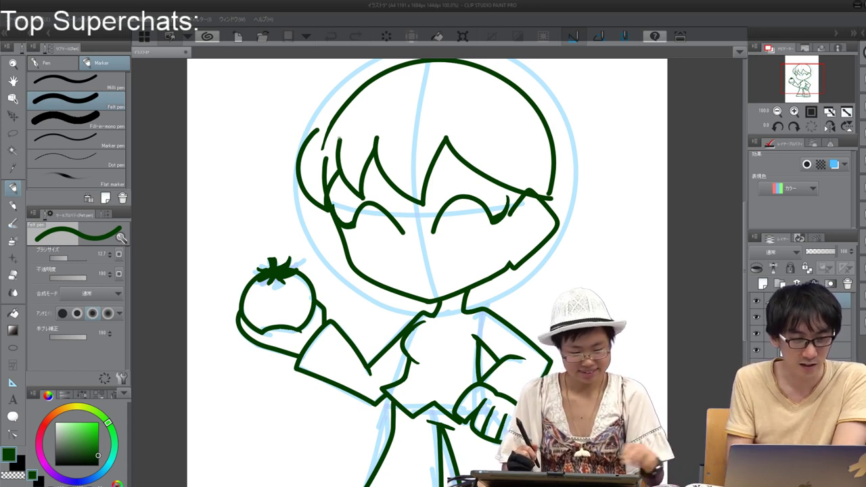
Step: Turn off the Felt pen's anti-aliasing and set its brush size to 15
{"action": "scroll", "coordinate": [518, 329], "scroll_direction": "up", "scroll_amount": 4}
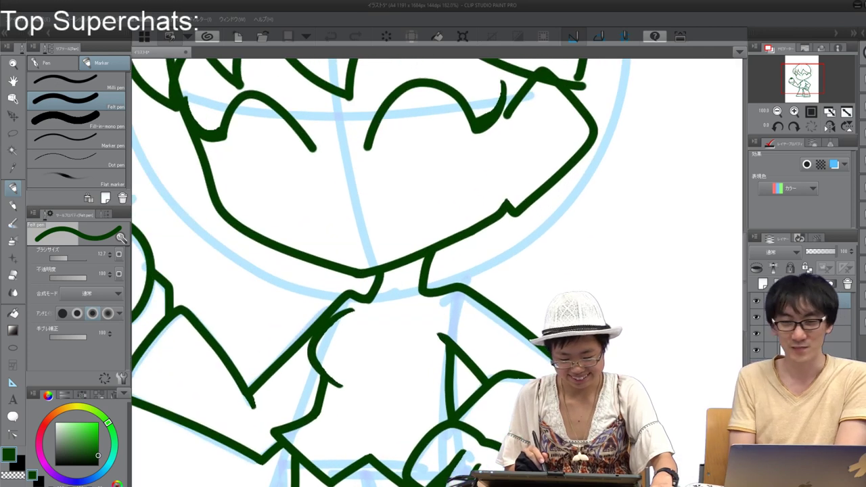
{"action": "mouse_move", "coordinate": [400, 230]}
{"action": "left_mouse_down"}
{"action": "mouse_move", "coordinate": [471, 315]}
{"action": "mouse_move", "coordinate": [526, 413]}
{"action": "left_mouse_up"}
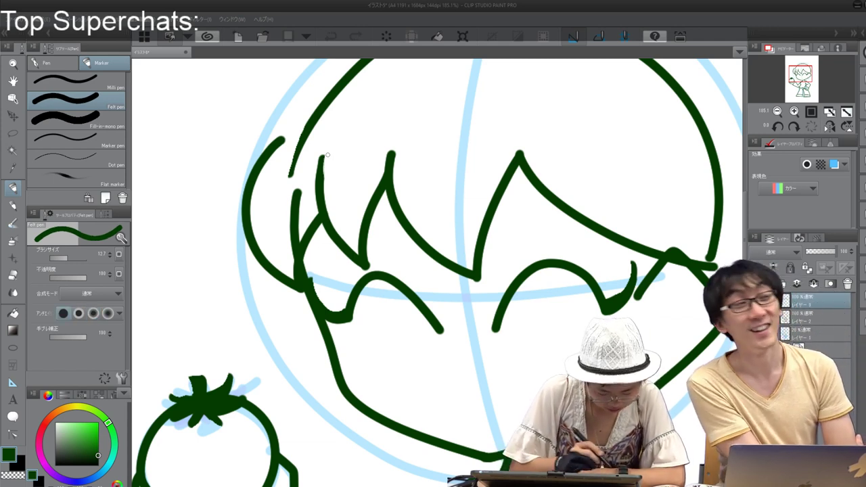
{"action": "left_click", "coordinate": [73, 258]}
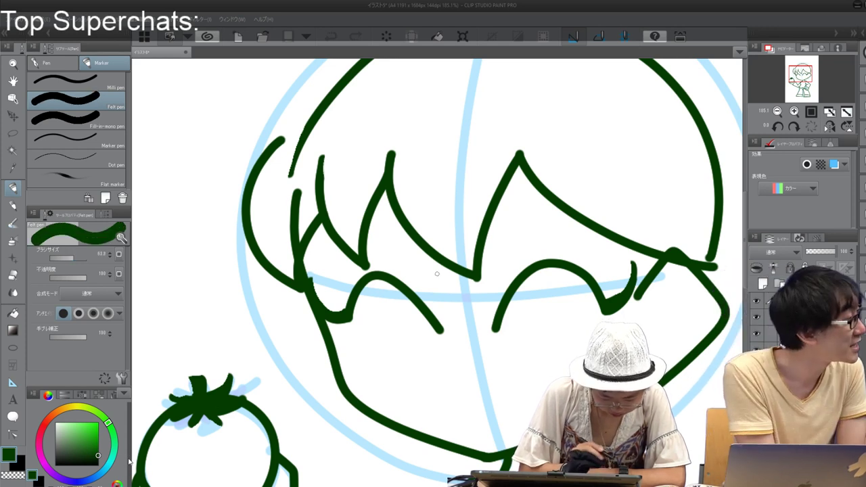
{"action": "left_click_drag", "start_coordinate": [73, 258], "coordinate": [67, 258]}
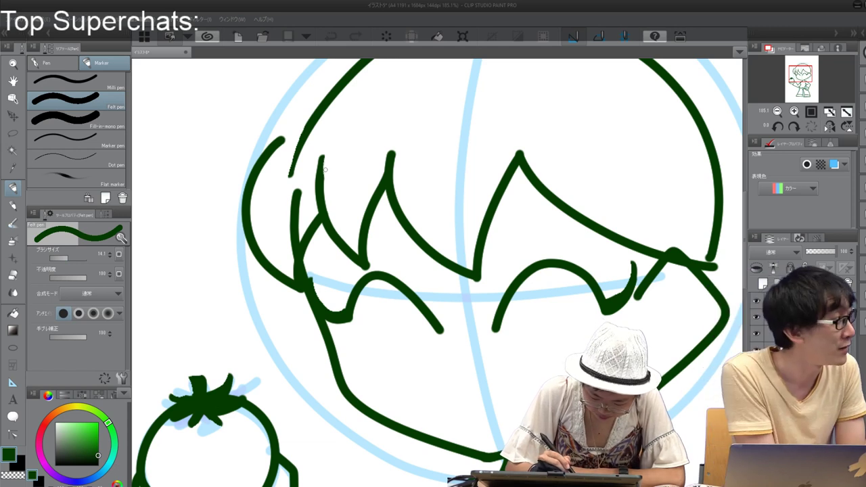
{"action": "left_click", "coordinate": [72, 258]}
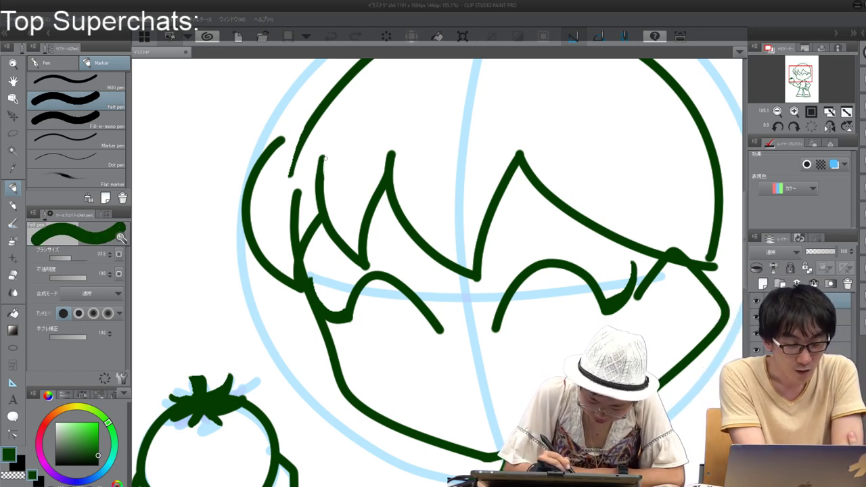
{"action": "key", "text": "["}
{"action": "key", "text": "]"}
{"action": "key", "text": "]"}
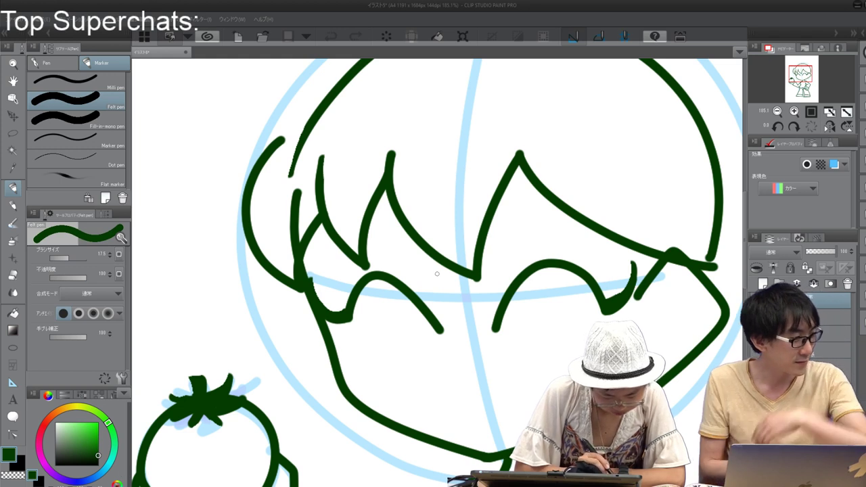
{"action": "key", "text": "["}
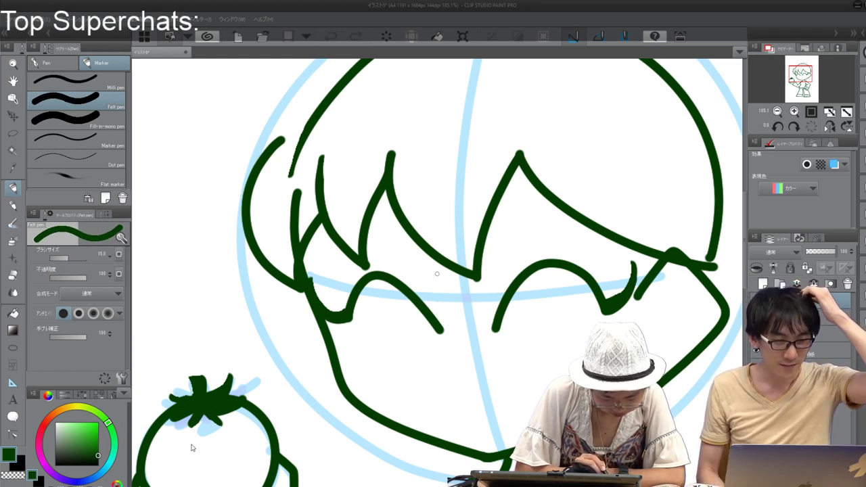
Step: Reduce the Snap eraser's brush size and trim the rounded lower tip of the small left bang to a sharp point
{"action": "key", "text": "e"}
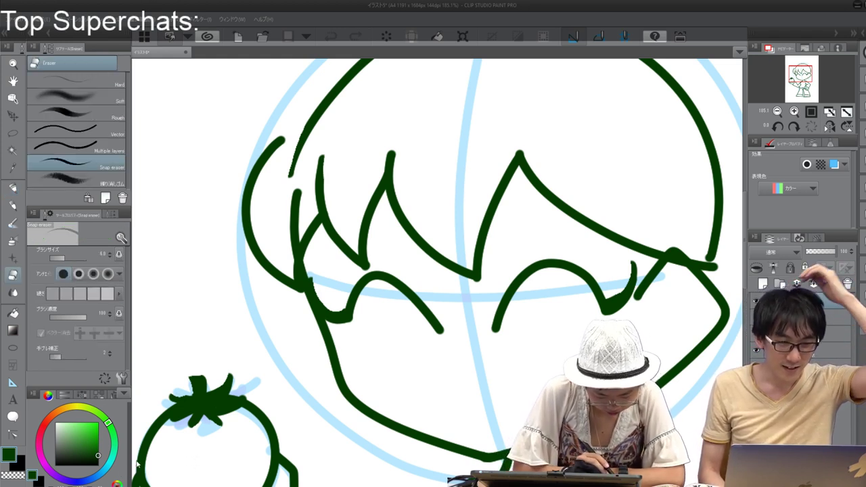
{"action": "key", "text": "]"}
{"action": "key", "text": "]"}
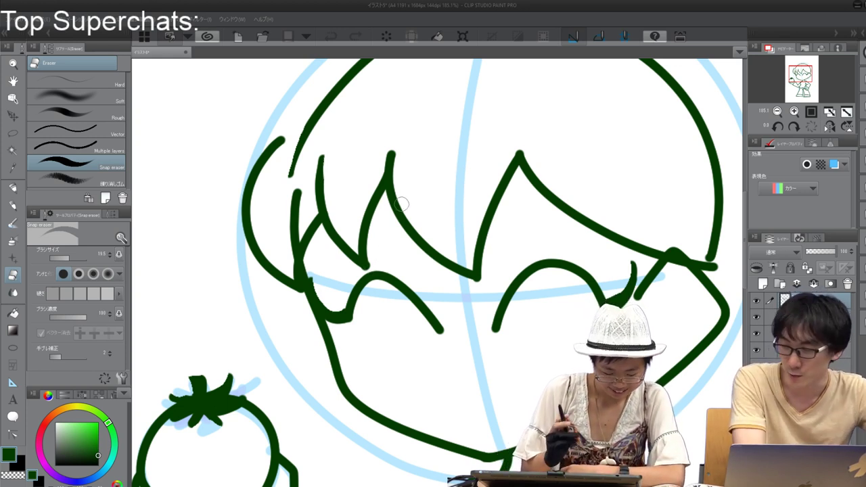
{"action": "left_click", "coordinate": [68, 258]}
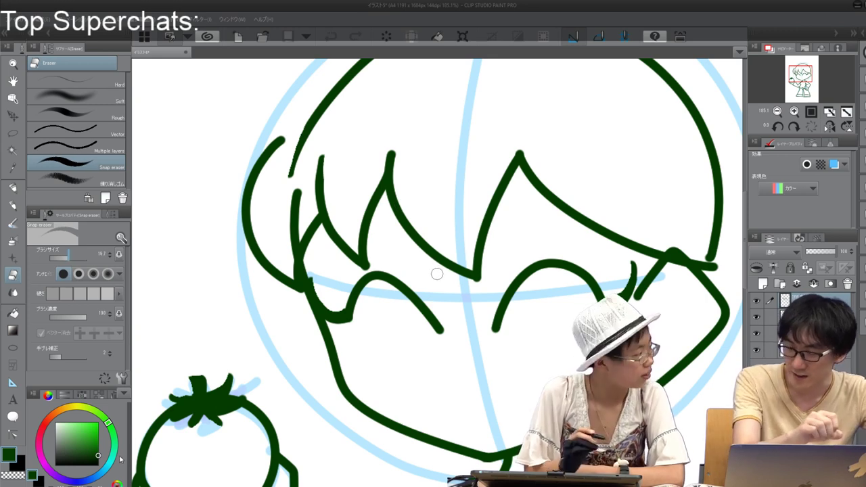
{"action": "scroll", "coordinate": [437, 274], "scroll_direction": "up", "scroll_amount": 4}
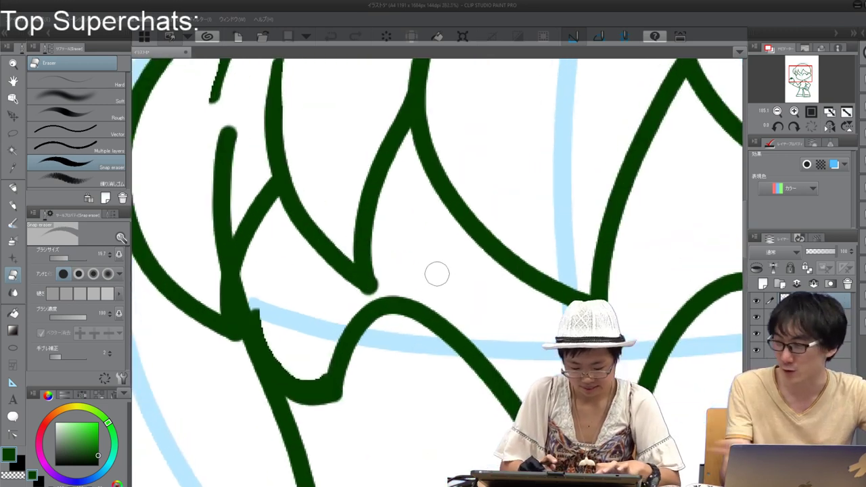
{"action": "key", "text": "ctrl+plus"}
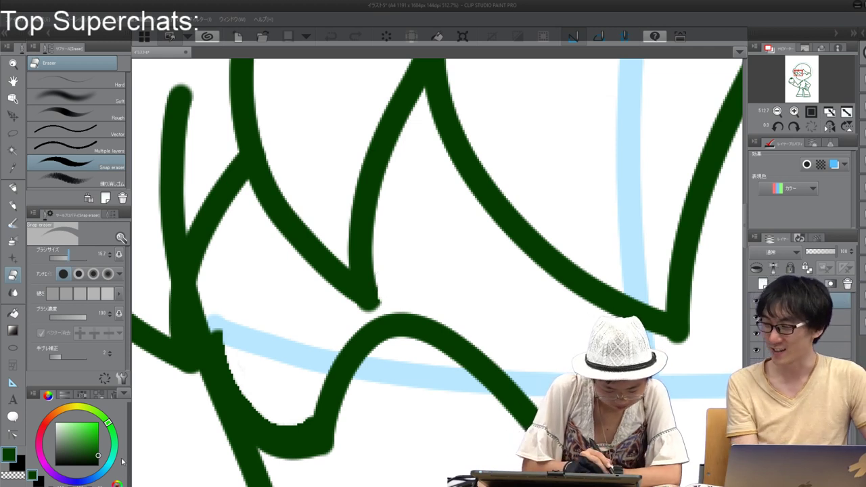
{"action": "left_click_drag", "start_coordinate": [437, 274], "coordinate": [430, 275], "text": "ctrl+alt"}
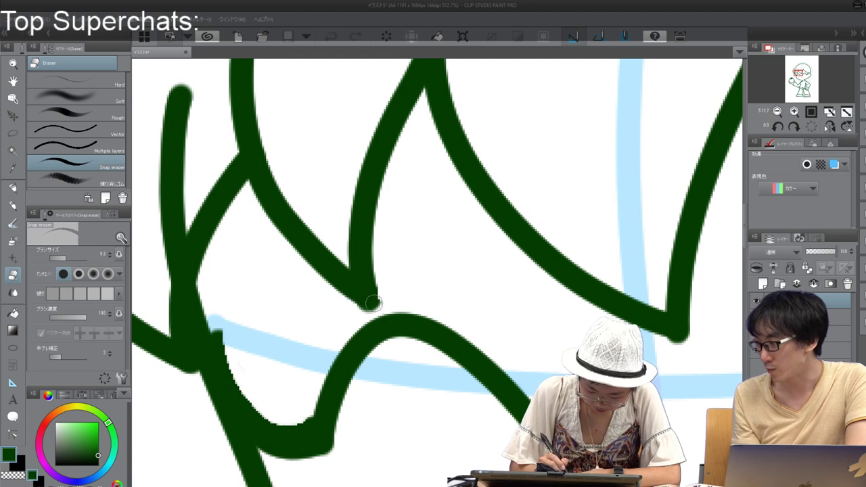
{"action": "mouse_move", "coordinate": [363, 310]}
{"action": "left_mouse_down"}
{"action": "mouse_move", "coordinate": [319, 290]}
{"action": "mouse_move", "coordinate": [375, 310]}
{"action": "left_mouse_up"}
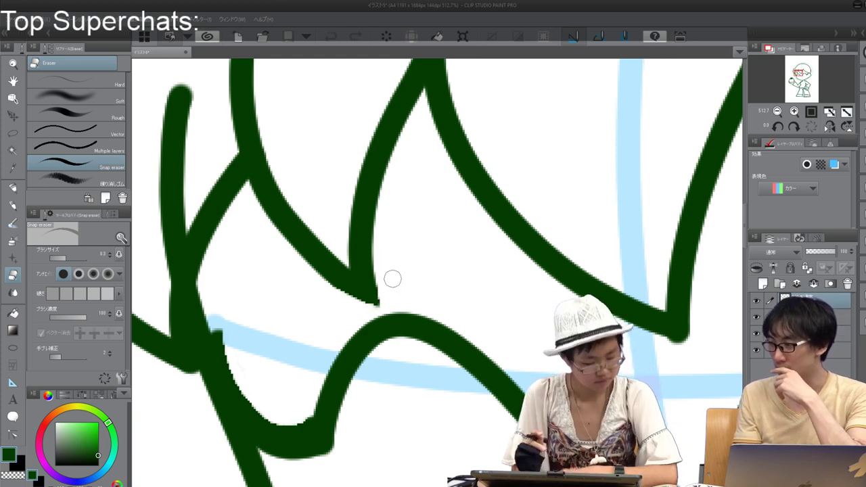
Step: Sharpen the upper peaks of the bangs and the lower point at the centre of the forehead with the Snap eraser
{"action": "scroll", "coordinate": [437, 327], "scroll_direction": "down", "scroll_amount": 5}
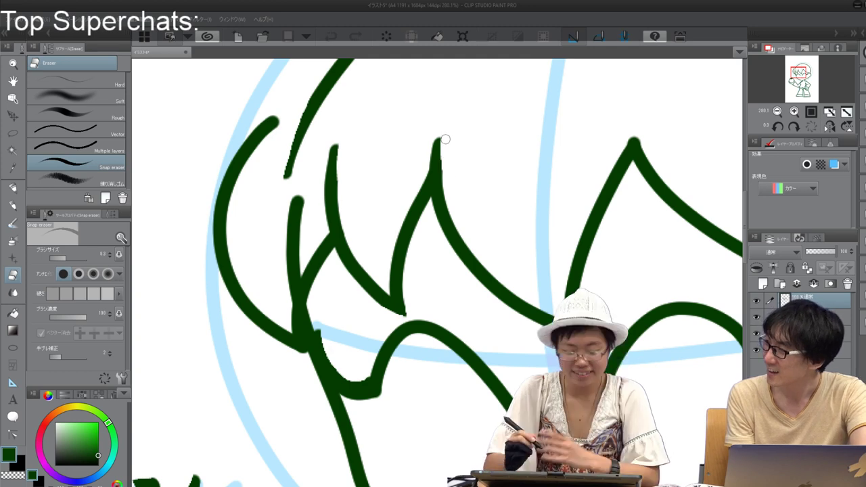
{"action": "left_click_drag", "start_coordinate": [446, 139], "coordinate": [335, 133]}
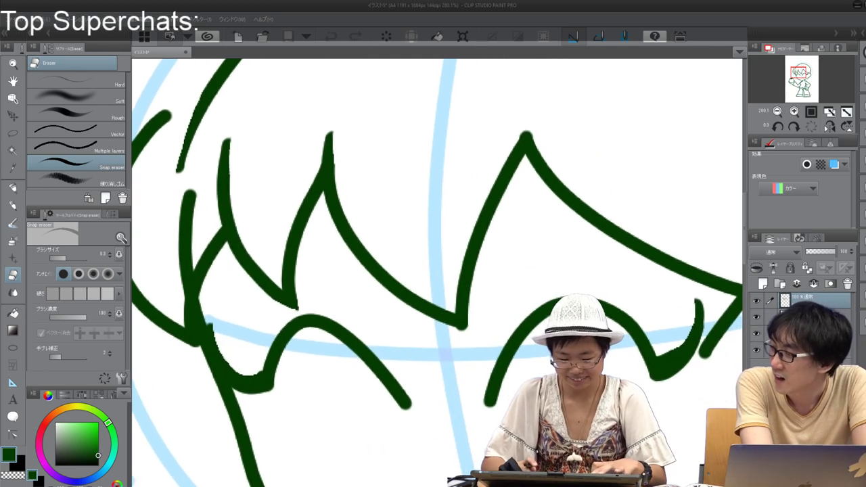
{"action": "scroll", "coordinate": [463, 333], "scroll_direction": "up", "scroll_amount": 5}
{"action": "left_click_drag", "start_coordinate": [437, 314], "coordinate": [484, 324]}
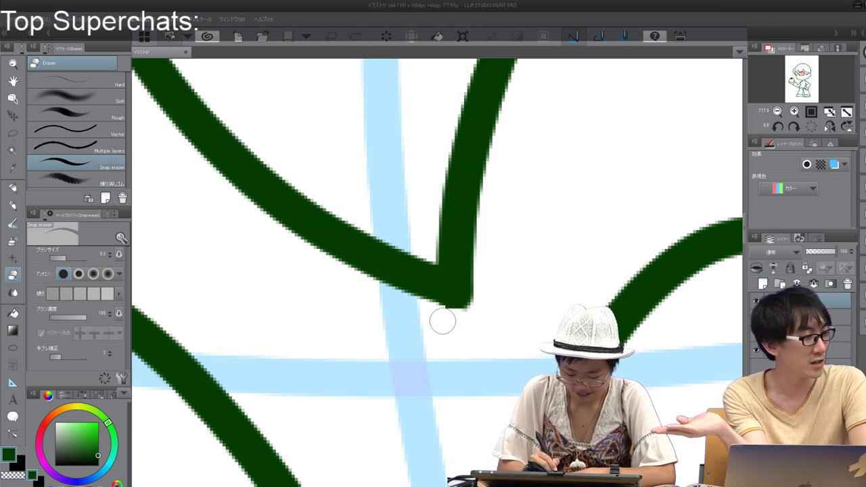
{"action": "scroll", "coordinate": [410, 207], "scroll_direction": "down", "scroll_amount": 5}
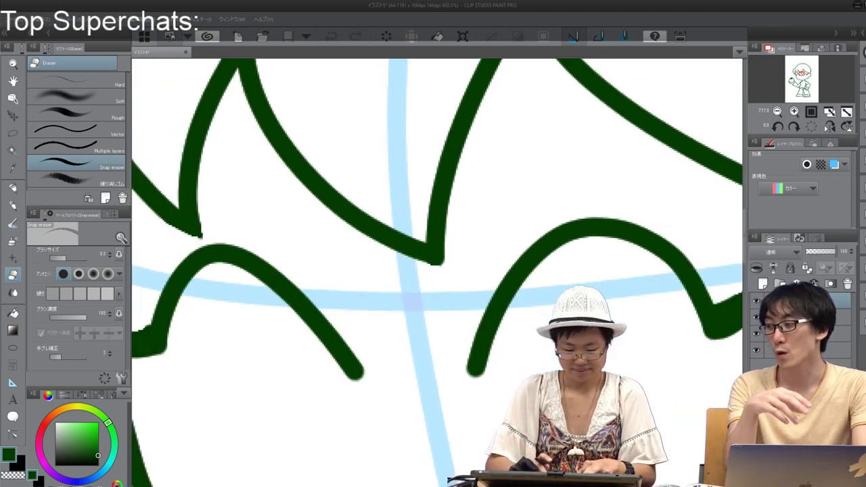
{"action": "left_click_drag", "start_coordinate": [409, 207], "coordinate": [327, 337]}
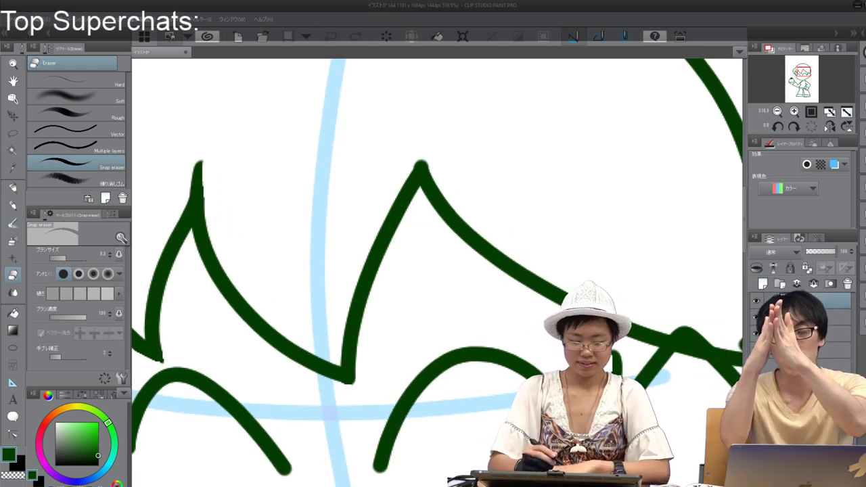
{"action": "mouse_move", "coordinate": [418, 156]}
{"action": "left_mouse_down"}
{"action": "mouse_move", "coordinate": [413, 167]}
{"action": "mouse_move", "coordinate": [490, 152]}
{"action": "left_mouse_up"}
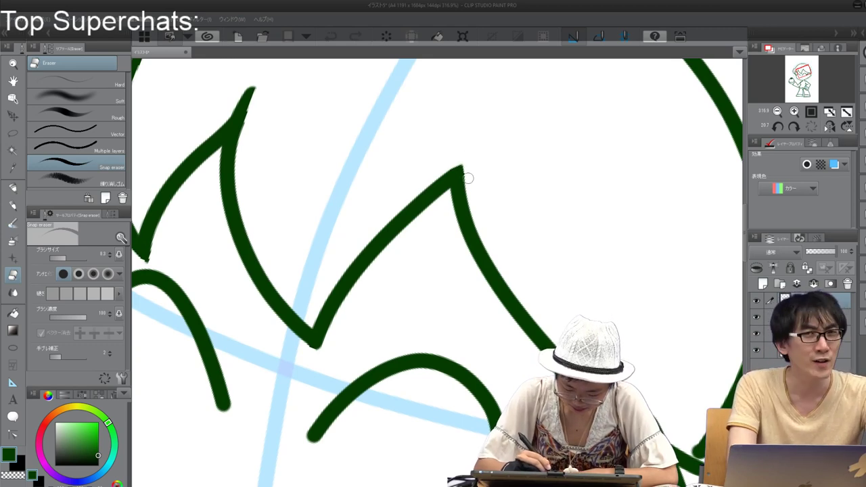
Step: Taper the end of the long bang sweep by the right ear with the Snap eraser and reset the canvas rotation
{"action": "scroll", "coordinate": [488, 313], "scroll_direction": "down", "scroll_amount": 3}
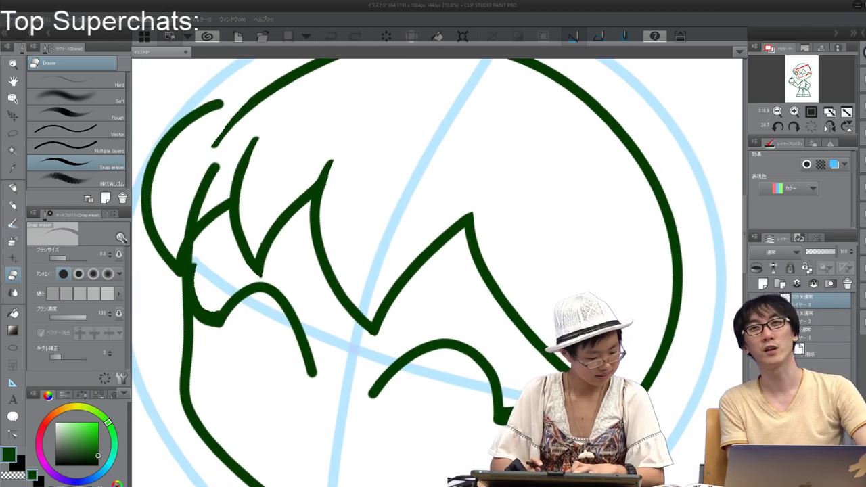
{"action": "scroll", "coordinate": [597, 403], "scroll_direction": "up", "scroll_amount": 6}
{"action": "left_click_drag", "start_coordinate": [474, 344], "coordinate": [309, 299]}
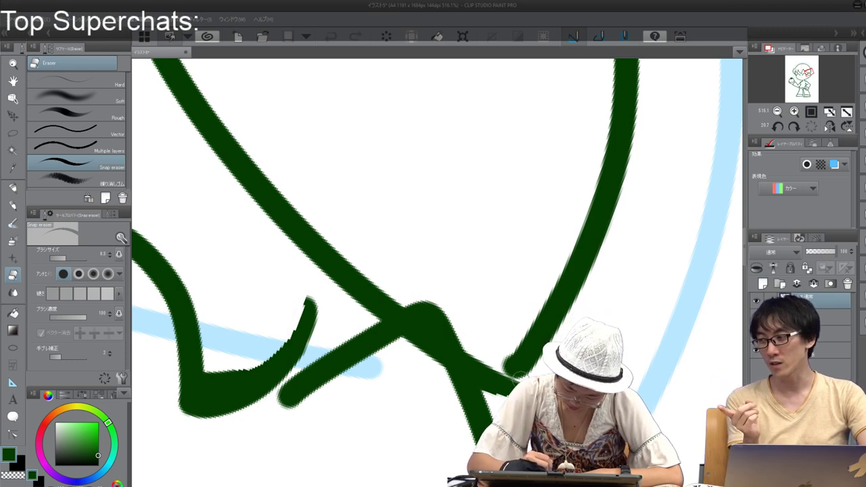
{"action": "scroll", "coordinate": [468, 317], "scroll_direction": "down", "scroll_amount": 6}
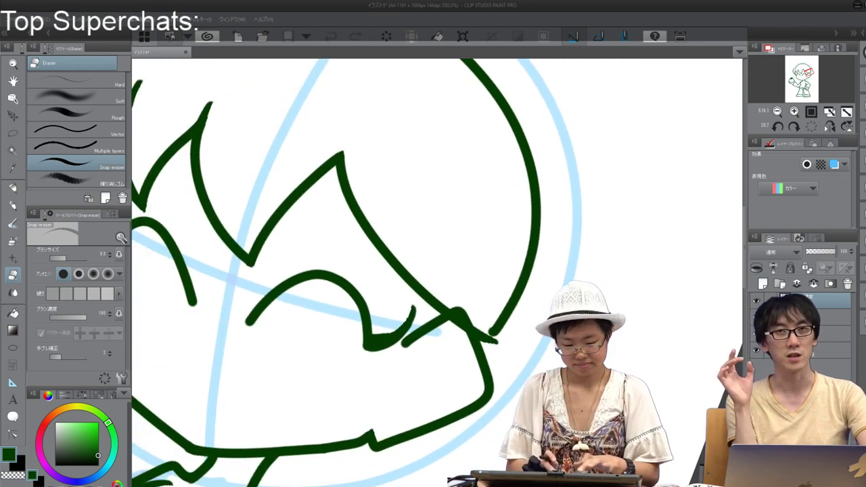
{"action": "scroll", "coordinate": [467, 317], "scroll_direction": "up", "scroll_amount": 2}
{"action": "scroll", "coordinate": [467, 317], "scroll_direction": "down", "scroll_amount": 1}
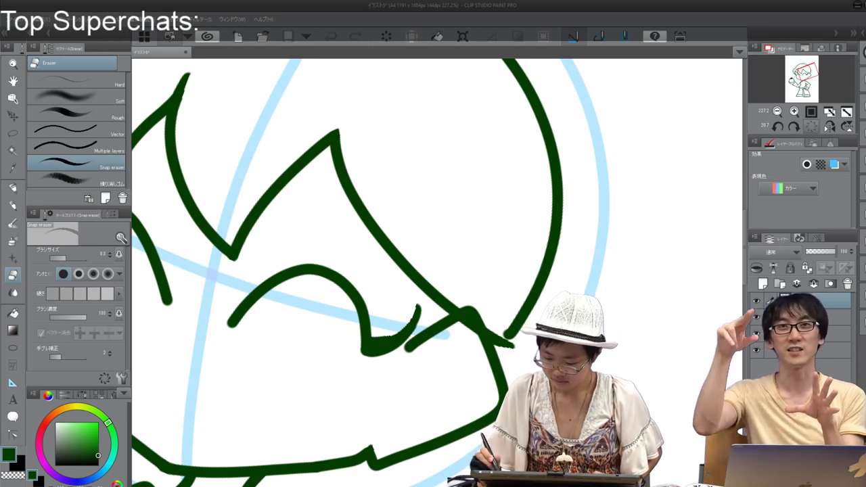
{"action": "key", "text": "ctrl+at"}
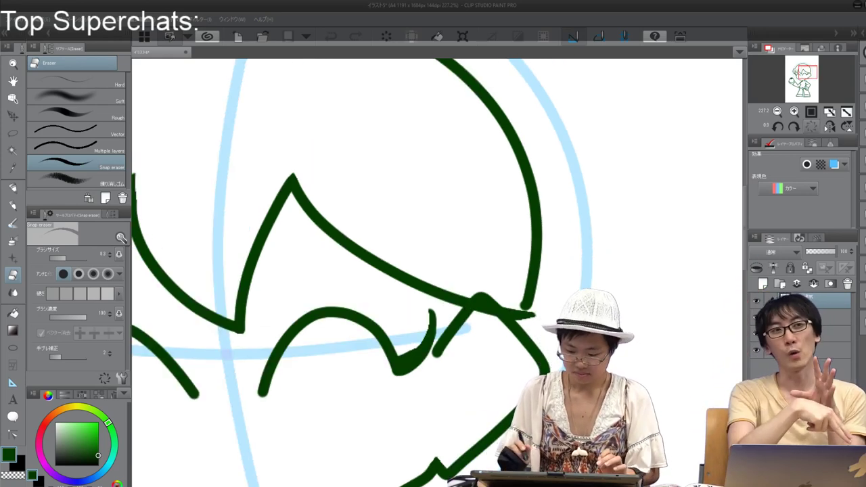
{"action": "scroll", "coordinate": [452, 350], "scroll_direction": "up", "scroll_amount": 2}
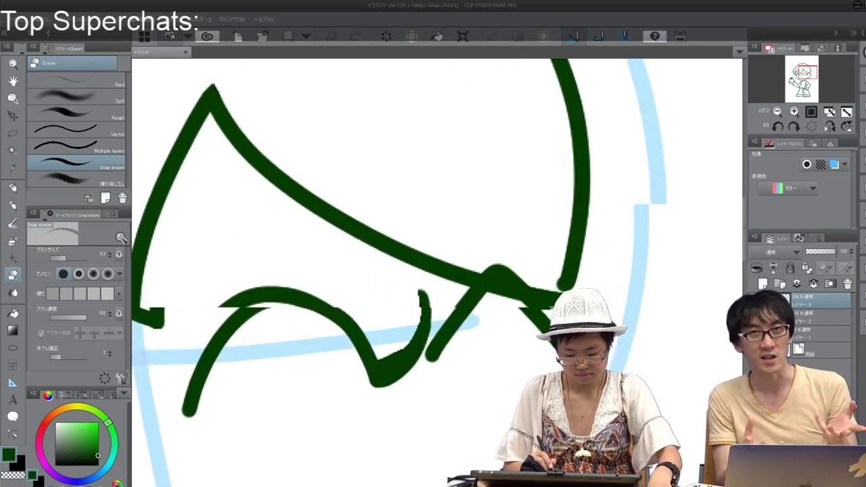
{"action": "scroll", "coordinate": [452, 350], "scroll_direction": "down", "scroll_amount": 8}
{"action": "scroll", "coordinate": [452, 349], "scroll_direction": "up", "scroll_amount": 2}
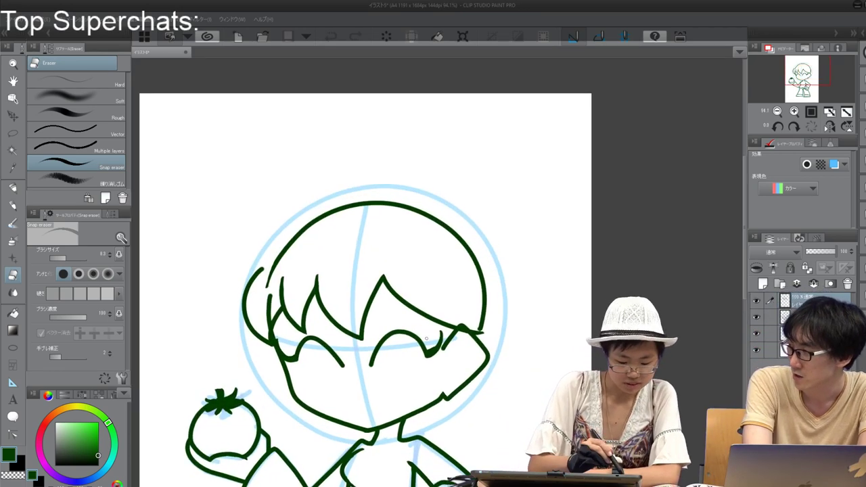
Step: Draw the outer hair contour with the Felt pen from a notched centre parting down both sides, ending in an outward curl right of the neck
{"action": "key", "text": "p"}
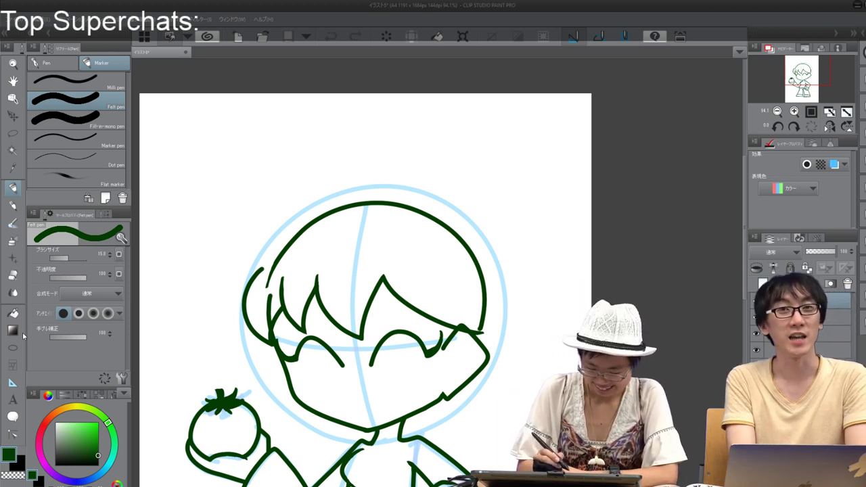
{"action": "mouse_move", "coordinate": [373, 191]}
{"action": "left_mouse_down"}
{"action": "mouse_move", "coordinate": [356, 183]}
{"action": "mouse_move", "coordinate": [305, 204]}
{"action": "mouse_move", "coordinate": [259, 269]}
{"action": "left_mouse_up"}
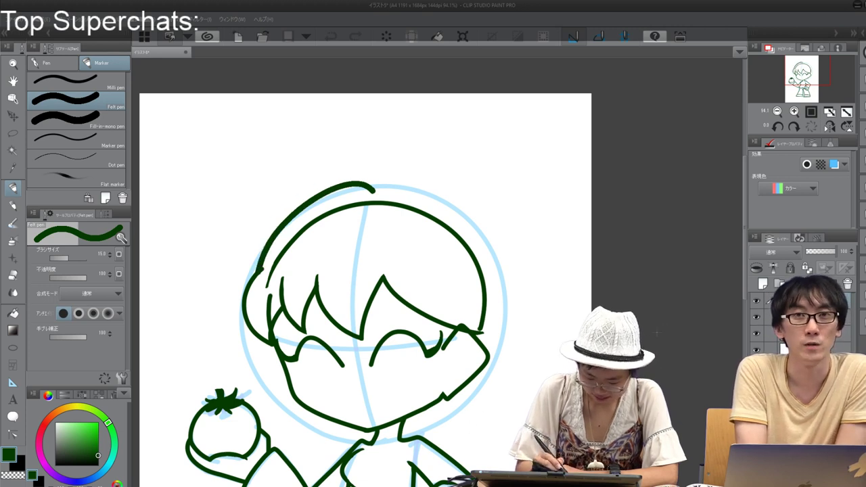
{"action": "mouse_move", "coordinate": [374, 190]}
{"action": "left_mouse_down"}
{"action": "mouse_move", "coordinate": [410, 180]}
{"action": "mouse_move", "coordinate": [462, 199]}
{"action": "mouse_move", "coordinate": [498, 244]}
{"action": "mouse_move", "coordinate": [510, 281]}
{"action": "mouse_move", "coordinate": [502, 347]}
{"action": "mouse_move", "coordinate": [475, 386]}
{"action": "mouse_move", "coordinate": [432, 417]}
{"action": "mouse_move", "coordinate": [435, 426]}
{"action": "mouse_move", "coordinate": [455, 428]}
{"action": "left_mouse_up"}
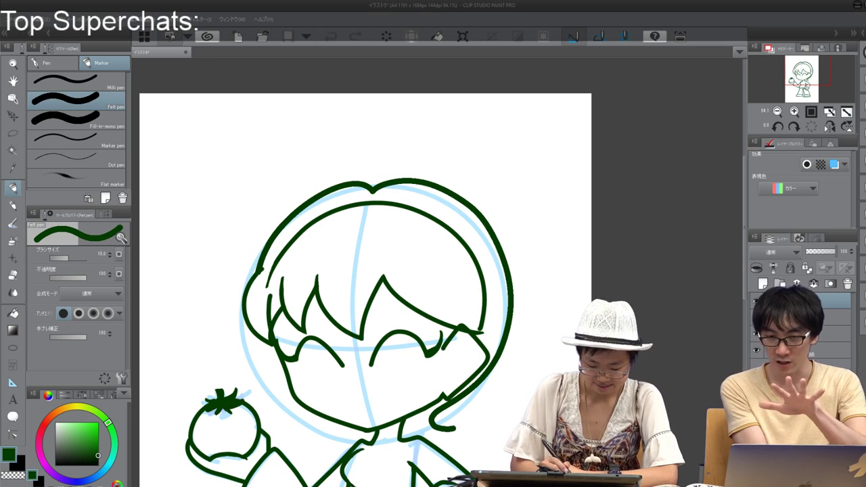
Step: Reduce the Felt pen's brush size to 13 and draw flipped-out hair tips on both sides of the neck
{"action": "left_click_drag", "start_coordinate": [379, 325], "coordinate": [399, 214]}
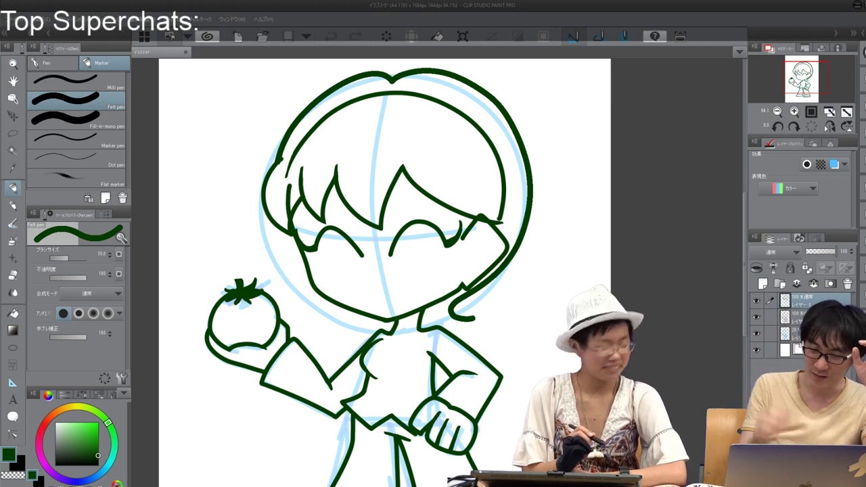
{"action": "key", "text": "bracketleft"}
{"action": "key", "text": "bracketleft"}
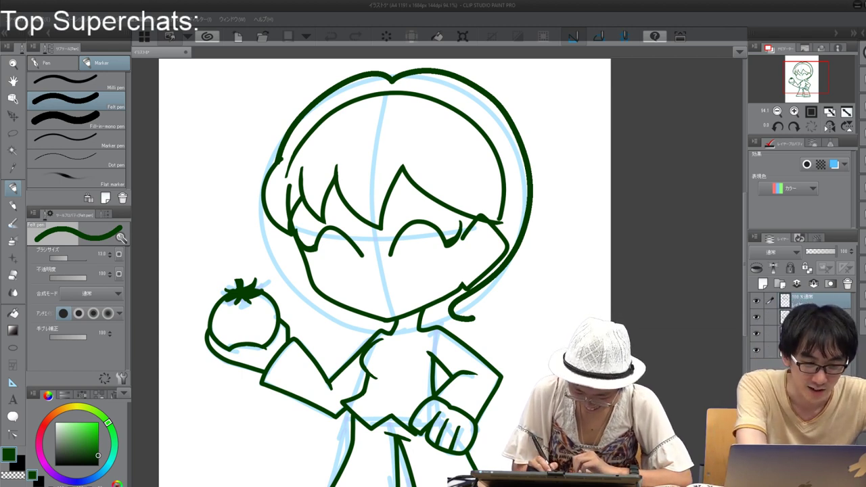
{"action": "left_click_drag", "start_coordinate": [460, 325], "coordinate": [434, 307]}
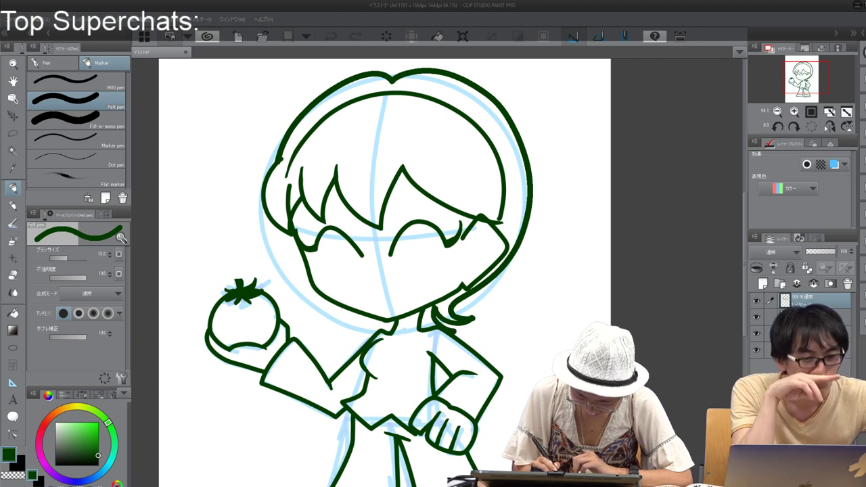
{"action": "mouse_move", "coordinate": [366, 315]}
{"action": "left_mouse_down"}
{"action": "mouse_move", "coordinate": [355, 326]}
{"action": "mouse_move", "coordinate": [376, 322]}
{"action": "mouse_move", "coordinate": [356, 339]}
{"action": "mouse_move", "coordinate": [372, 337]}
{"action": "left_mouse_up"}
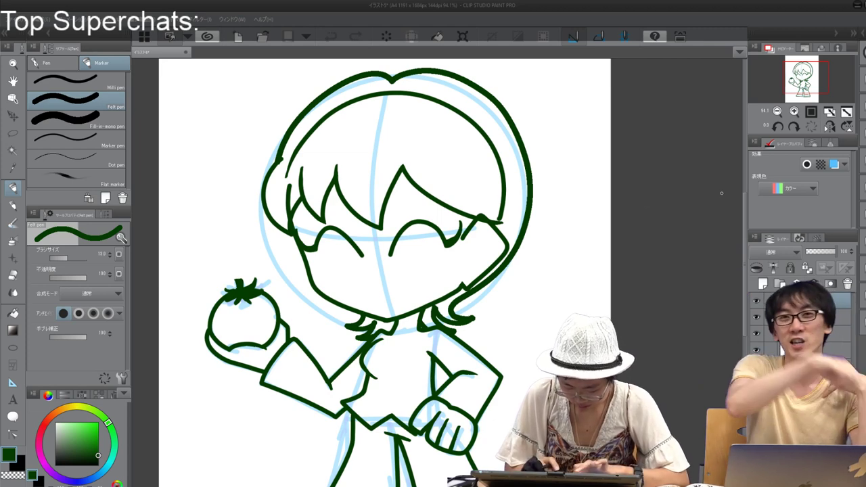
Step: Trim the rounded end of the hair curl right of the neck to a sharp point
{"action": "scroll", "coordinate": [430, 338], "scroll_direction": "up", "scroll_amount": 5}
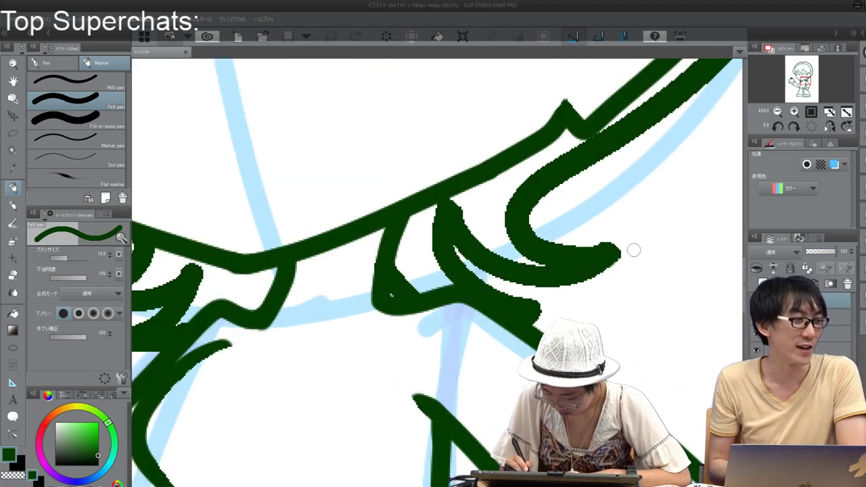
{"action": "mouse_move", "coordinate": [622, 244]}
{"action": "left_mouse_down"}
{"action": "mouse_move", "coordinate": [553, 244]}
{"action": "mouse_move", "coordinate": [624, 241]}
{"action": "mouse_move", "coordinate": [595, 246]}
{"action": "left_mouse_up"}
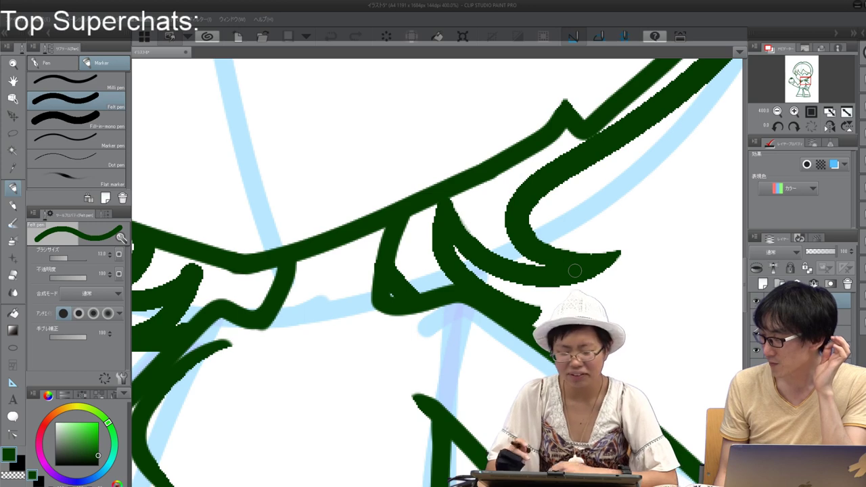
{"action": "scroll", "coordinate": [449, 301], "scroll_direction": "down", "scroll_amount": 3}
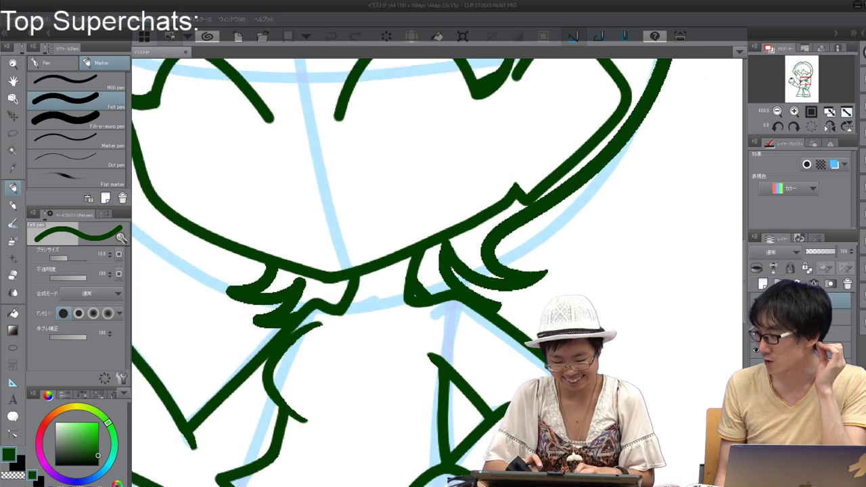
Step: Try to thin the upper edge of the hair tip left of the neck using the Felt pen with transparent colour, and undo it
{"action": "scroll", "coordinate": [278, 304], "scroll_direction": "up", "scroll_amount": 3}
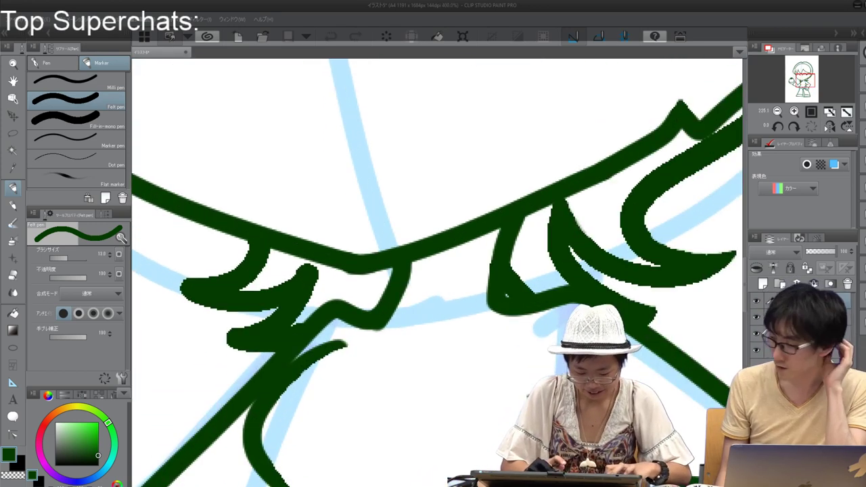
{"action": "left_click_drag", "start_coordinate": [362, 264], "coordinate": [521, 286]}
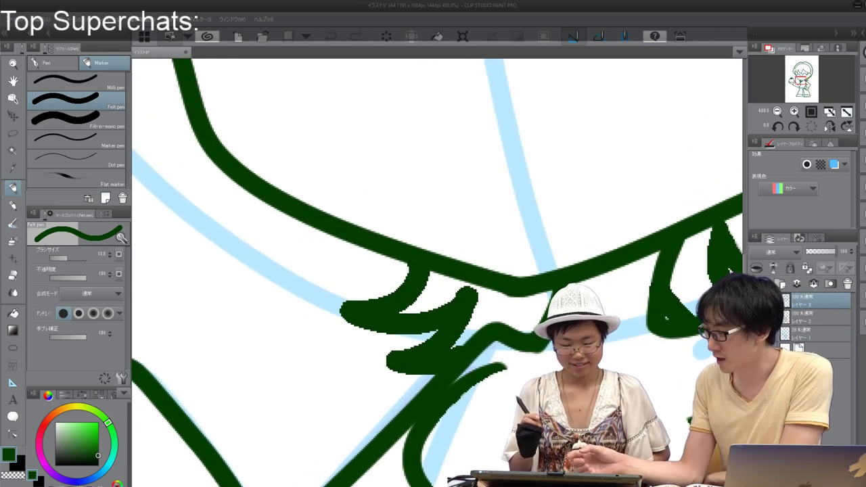
{"action": "left_click_drag", "start_coordinate": [518, 291], "coordinate": [381, 258]}
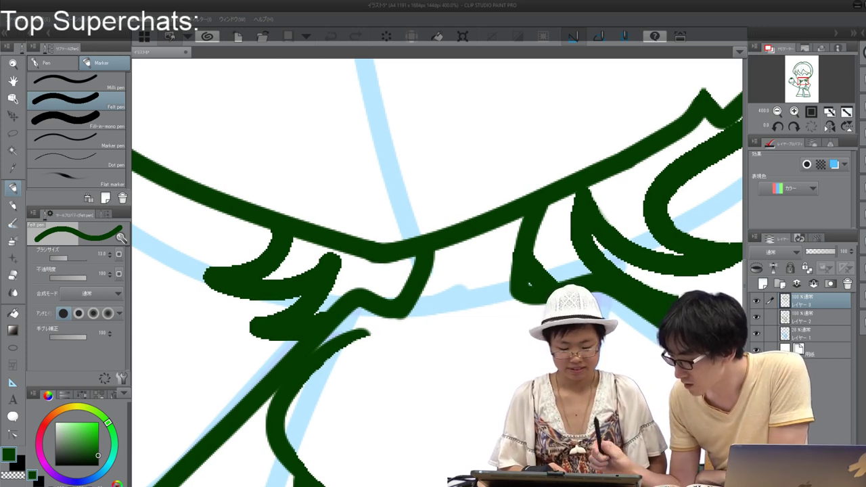
{"action": "scroll", "coordinate": [231, 284], "scroll_direction": "up", "scroll_amount": 5}
{"action": "left_click_drag", "start_coordinate": [338, 237], "coordinate": [403, 296]}
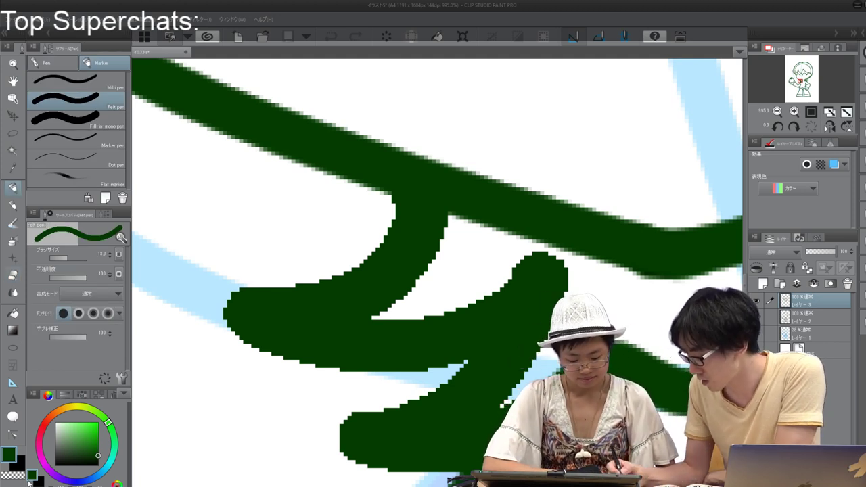
{"action": "key", "text": "c"}
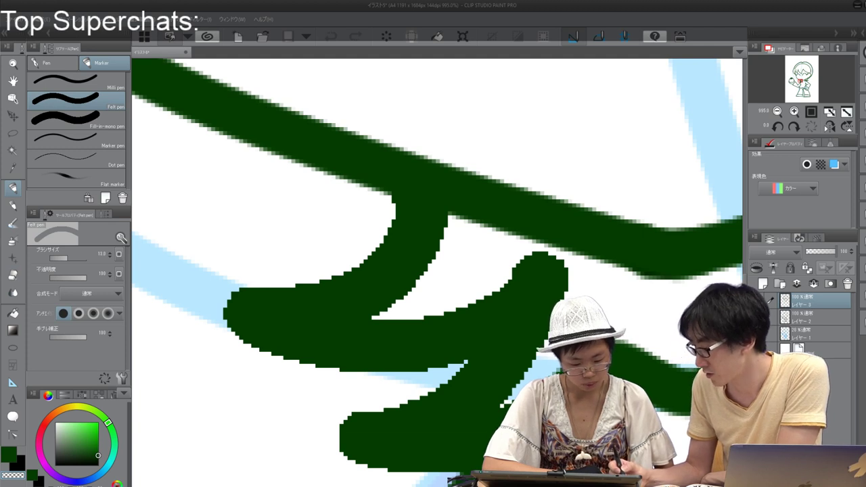
{"action": "key", "text": "c"}
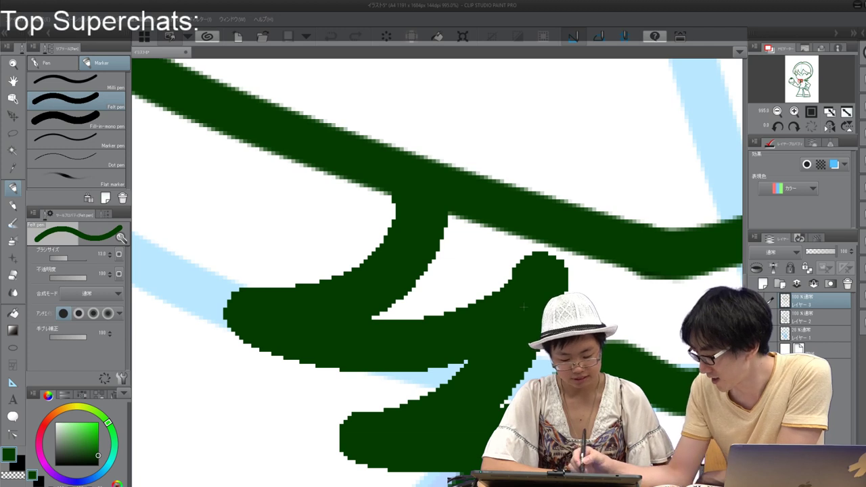
{"action": "key", "text": "c"}
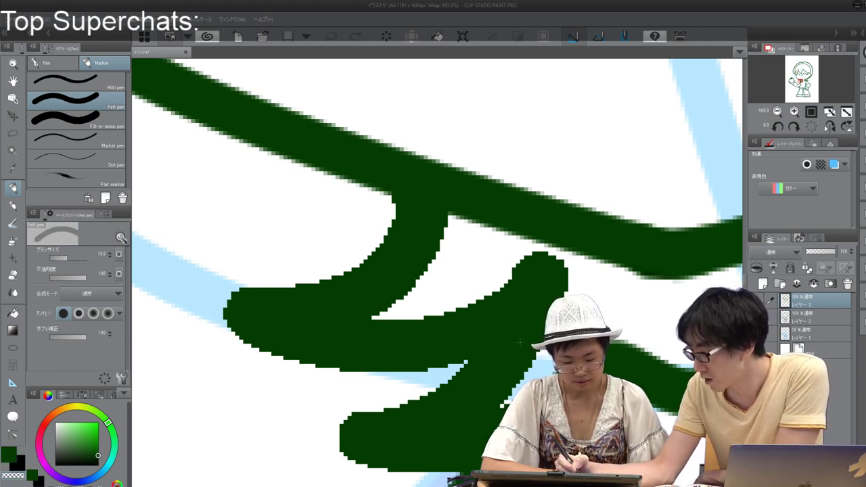
{"action": "mouse_move", "coordinate": [396, 200]}
{"action": "left_mouse_down"}
{"action": "mouse_move", "coordinate": [365, 264]}
{"action": "mouse_move", "coordinate": [318, 298]}
{"action": "mouse_move", "coordinate": [230, 325]}
{"action": "left_mouse_up"}
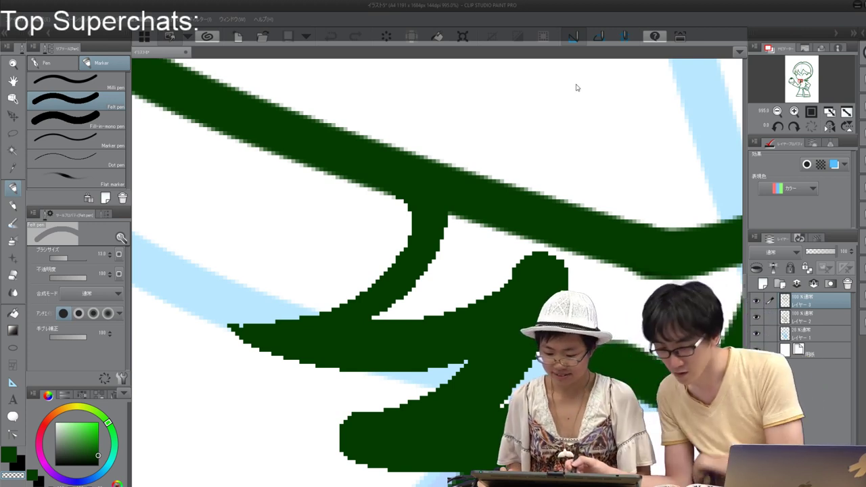
{"action": "key", "text": "ctrl+z"}
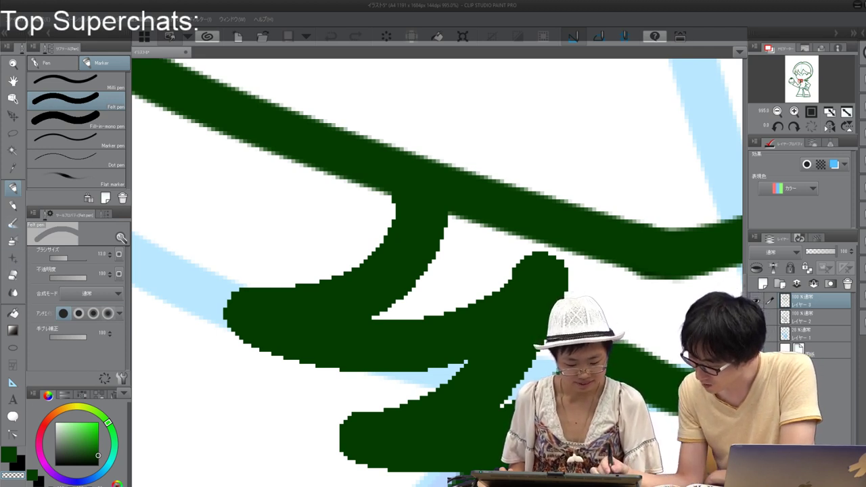
Step: Switch to the Snap eraser and try carving the upper edge of the hair tip left of the neck, undoing the stroke
{"action": "key", "text": "e"}
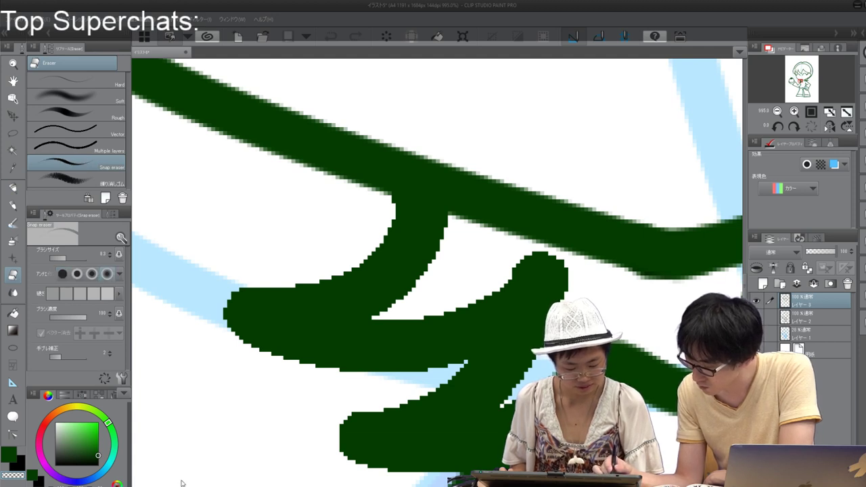
{"action": "mouse_move", "coordinate": [247, 303]}
{"action": "left_mouse_down"}
{"action": "mouse_move", "coordinate": [367, 248]}
{"action": "mouse_move", "coordinate": [266, 294]}
{"action": "left_mouse_up"}
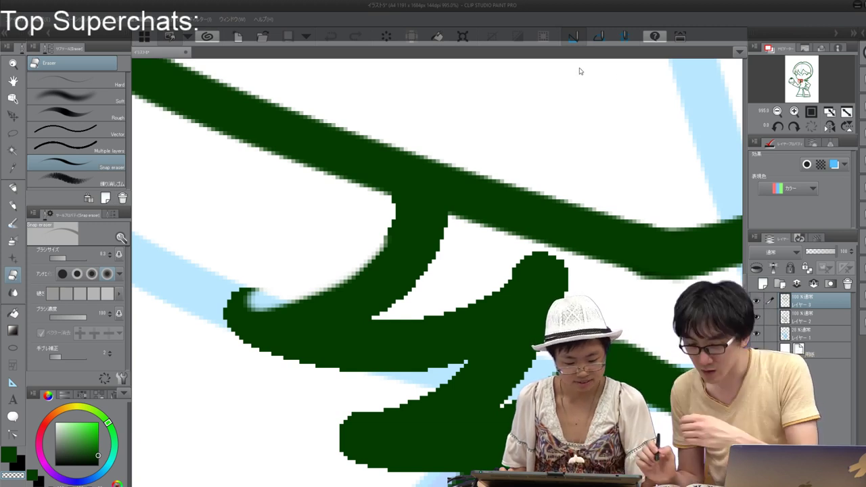
{"action": "key", "text": "ctrl+z"}
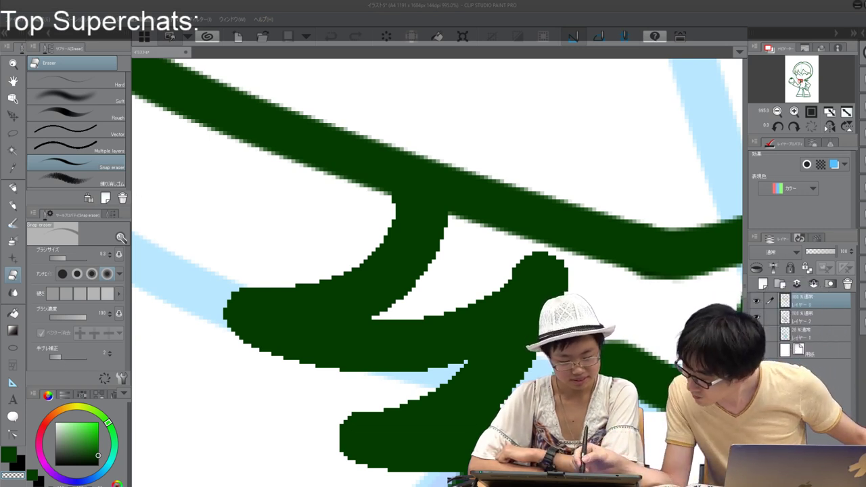
Step: Save the illustration as s2 and raise its resolution to 300 dpi, 2481 x 3508 px
{"action": "key", "text": "Return"}
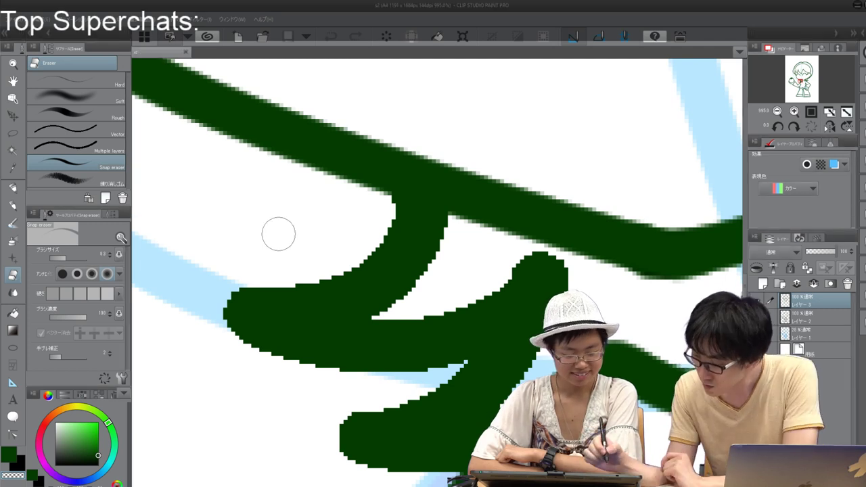
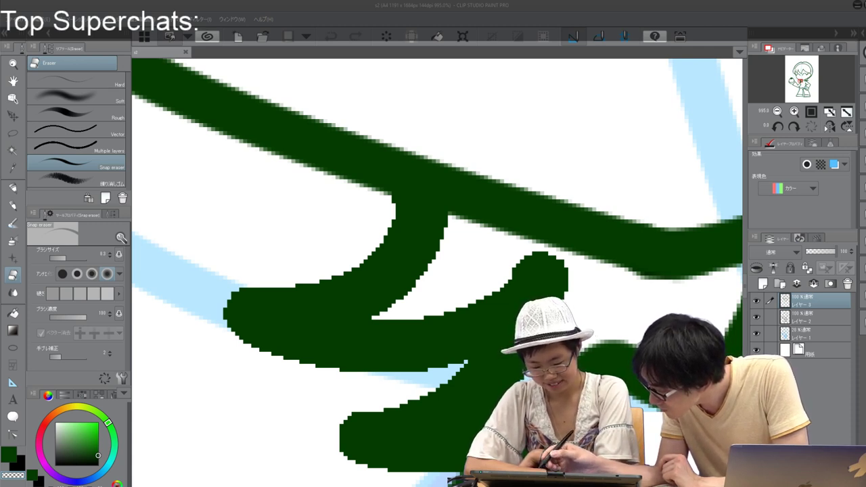
{"action": "left_click", "coordinate": [584, 232]}
Step: Carve the upper edge of the hair tip left of the neck into a smooth concave curve with the Snap eraser
{"action": "scroll", "coordinate": [584, 232], "scroll_direction": "down", "scroll_amount": 5}
{"action": "left_click_drag", "start_coordinate": [434, 305], "coordinate": [384, 217]}
{"action": "scroll", "coordinate": [324, 287], "scroll_direction": "up", "scroll_amount": 5}
{"action": "scroll", "coordinate": [437, 271], "scroll_direction": "down", "scroll_amount": 3}
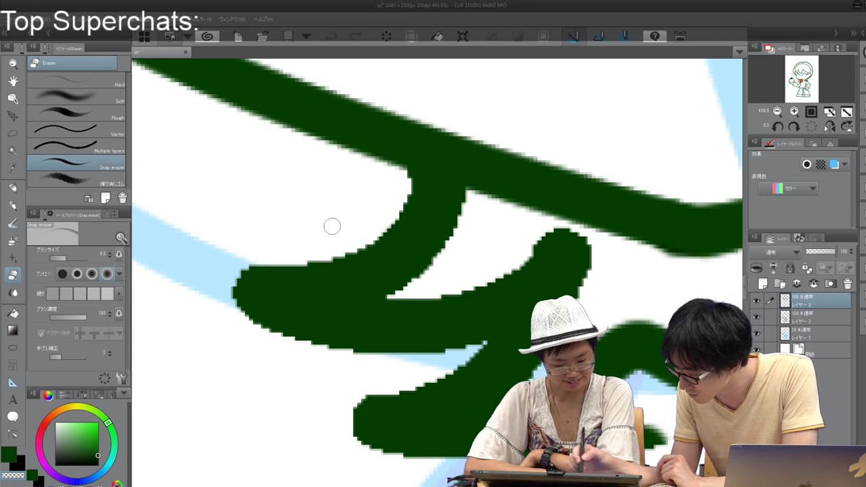
{"action": "mouse_move", "coordinate": [371, 239]}
{"action": "left_mouse_down"}
{"action": "mouse_move", "coordinate": [251, 276]}
{"action": "mouse_move", "coordinate": [232, 275]}
{"action": "mouse_move", "coordinate": [230, 266]}
{"action": "left_mouse_up"}
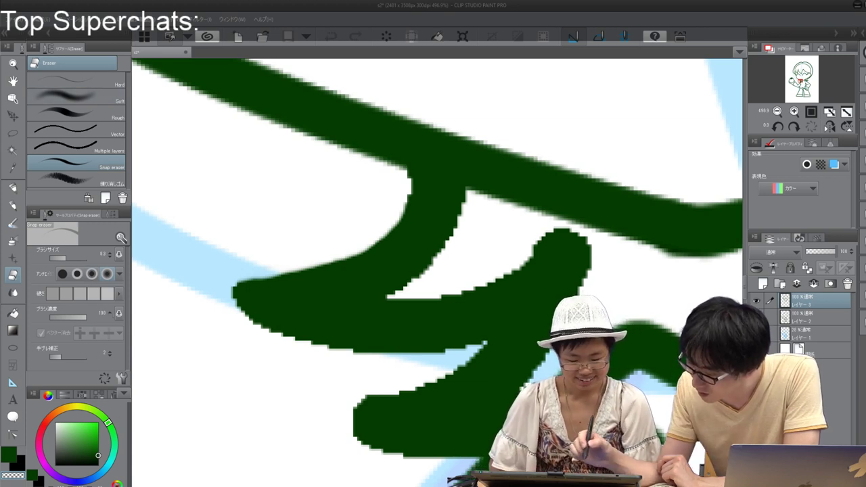
{"action": "key", "text": "ctrl+z"}
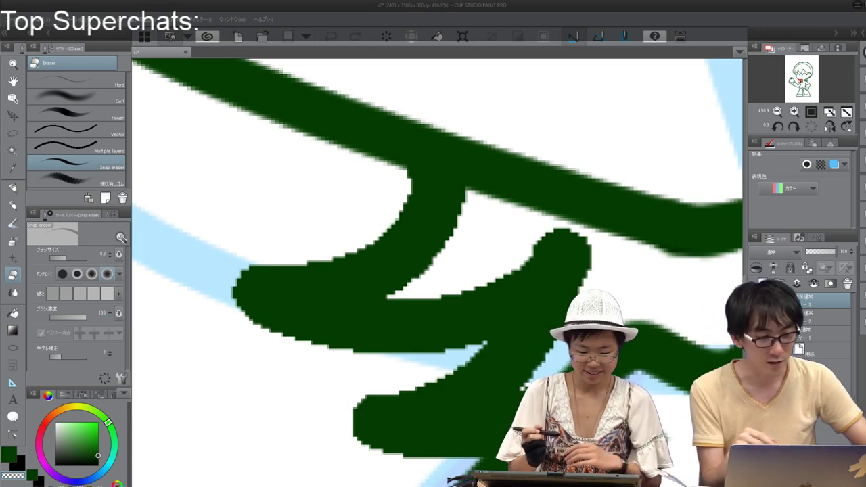
{"action": "mouse_move", "coordinate": [234, 269]}
{"action": "left_mouse_down"}
{"action": "mouse_move", "coordinate": [301, 261]}
{"action": "mouse_move", "coordinate": [379, 228]}
{"action": "mouse_move", "coordinate": [389, 181]}
{"action": "left_mouse_up"}
{"action": "mouse_move", "coordinate": [240, 260]}
{"action": "left_mouse_down"}
{"action": "mouse_move", "coordinate": [279, 266]}
{"action": "mouse_move", "coordinate": [347, 255]}
{"action": "mouse_move", "coordinate": [268, 269]}
{"action": "mouse_move", "coordinate": [245, 268]}
{"action": "mouse_move", "coordinate": [306, 260]}
{"action": "mouse_move", "coordinate": [222, 267]}
{"action": "mouse_move", "coordinate": [257, 276]}
{"action": "mouse_move", "coordinate": [334, 254]}
{"action": "left_mouse_up"}
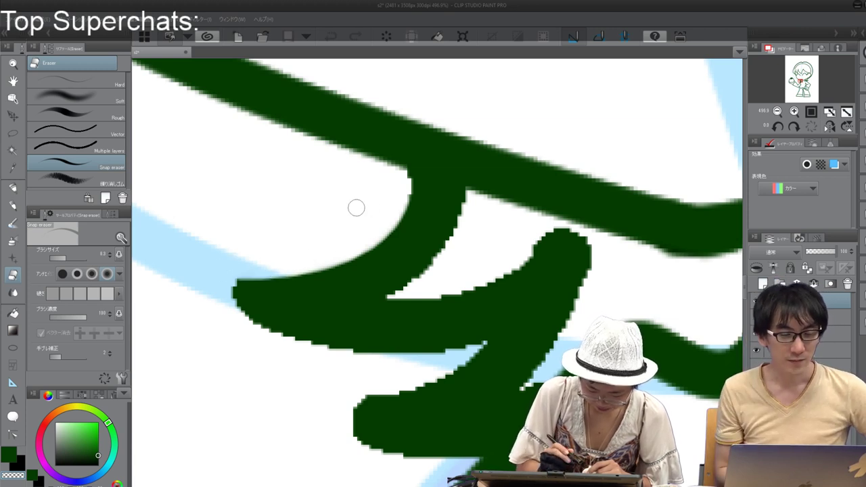
Step: Trim the lower edge of the same hair tip so its rounded outer end tapers to a sharp point
{"action": "mouse_move", "coordinate": [223, 281]}
{"action": "left_mouse_down"}
{"action": "mouse_move", "coordinate": [279, 330]}
{"action": "mouse_move", "coordinate": [323, 344]}
{"action": "mouse_move", "coordinate": [460, 350]}
{"action": "left_mouse_up"}
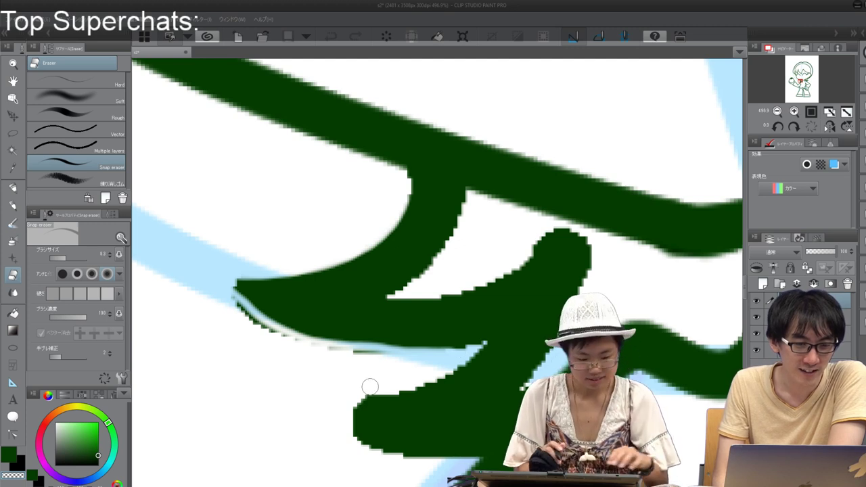
{"action": "key", "text": "ctrl+z"}
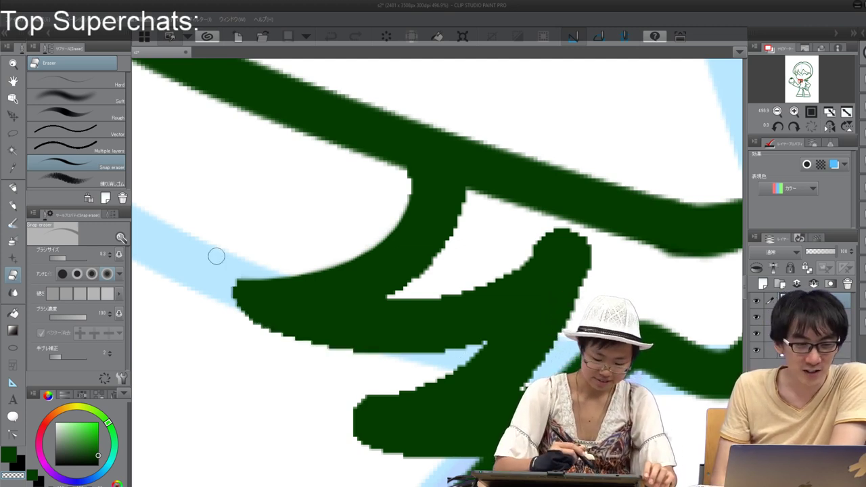
{"action": "left_click_drag", "start_coordinate": [226, 286], "coordinate": [294, 343]}
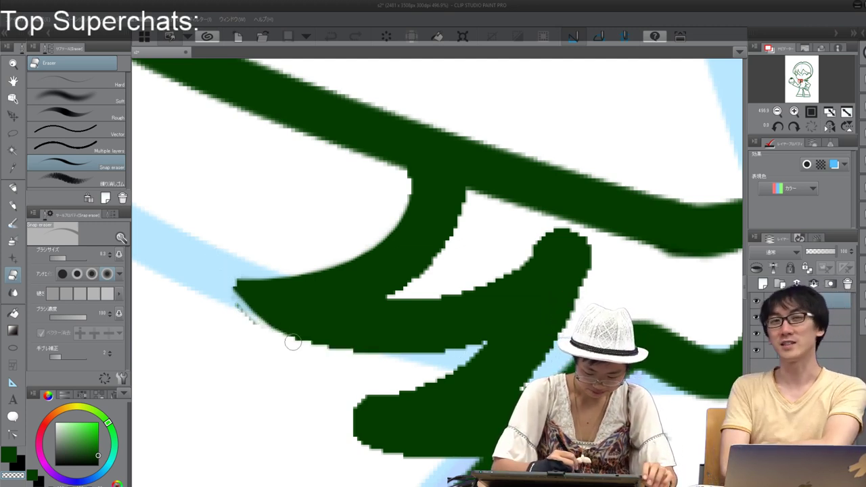
{"action": "left_click_drag", "start_coordinate": [229, 296], "coordinate": [268, 338]}
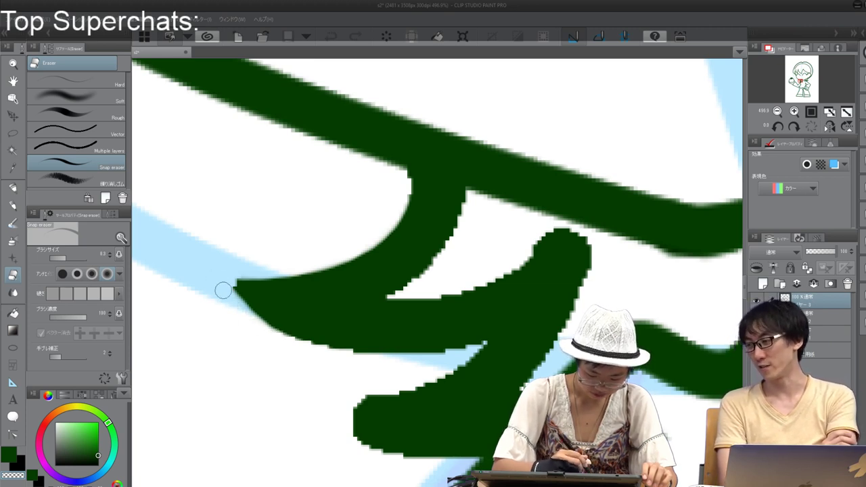
{"action": "left_click_drag", "start_coordinate": [232, 290], "coordinate": [304, 340]}
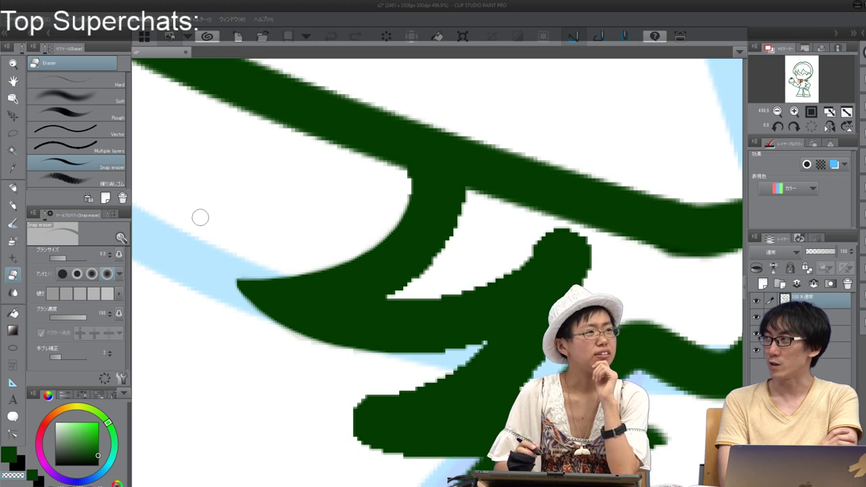
Step: Sharpen the inner end of the hair strand just below the chin line and the outer end of the lower hair tip
{"action": "mouse_move", "coordinate": [568, 230]}
{"action": "left_mouse_down"}
{"action": "mouse_move", "coordinate": [510, 259]}
{"action": "mouse_move", "coordinate": [560, 227]}
{"action": "left_mouse_up"}
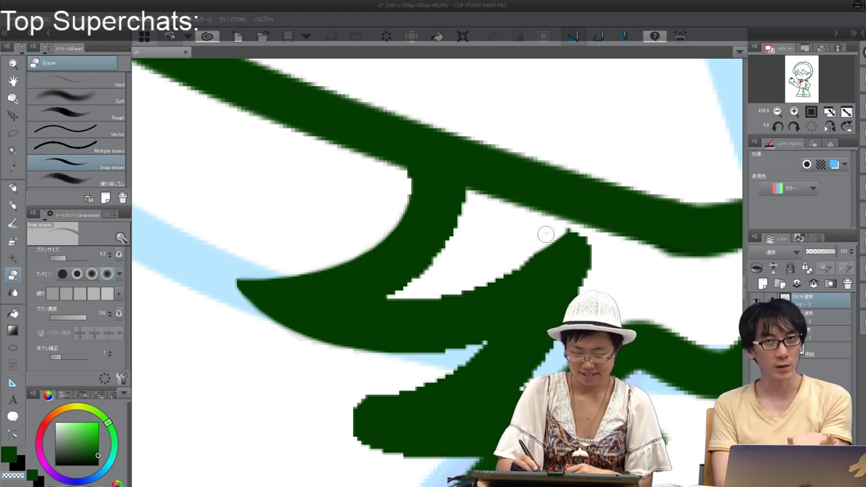
{"action": "left_click_drag", "start_coordinate": [567, 226], "coordinate": [507, 268]}
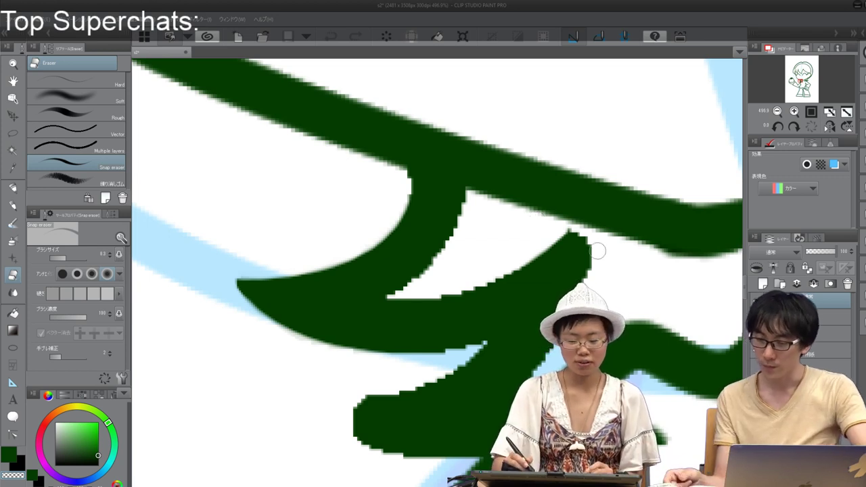
{"action": "left_click_drag", "start_coordinate": [593, 235], "coordinate": [591, 286]}
{"action": "mouse_move", "coordinate": [595, 246]}
{"action": "left_mouse_down"}
{"action": "mouse_move", "coordinate": [586, 234]}
{"action": "mouse_move", "coordinate": [589, 256]}
{"action": "left_mouse_up"}
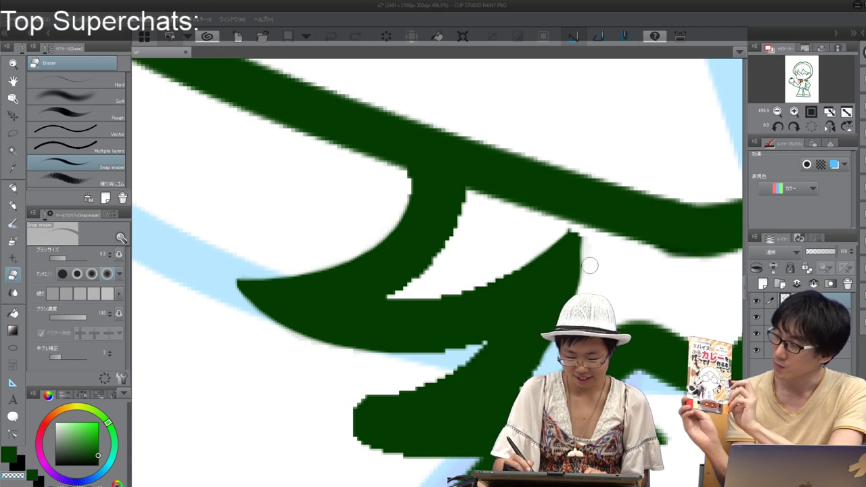
{"action": "left_click_drag", "start_coordinate": [590, 237], "coordinate": [589, 272]}
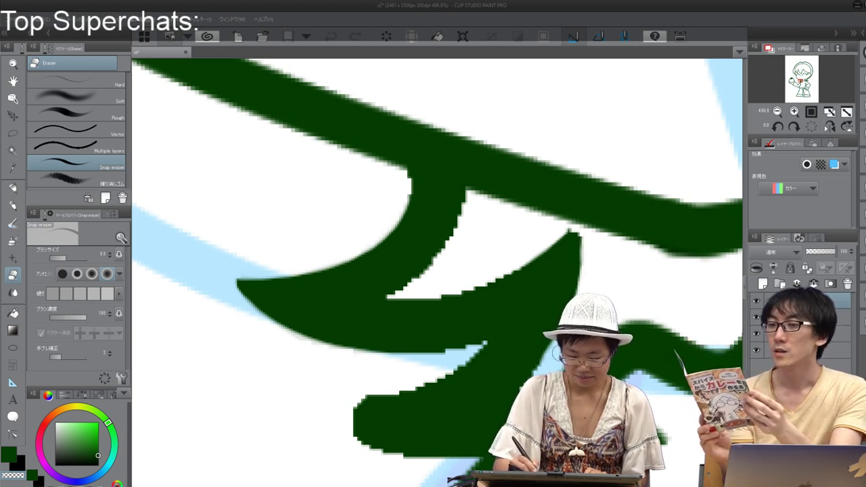
{"action": "mouse_move", "coordinate": [356, 410]}
{"action": "left_mouse_down"}
{"action": "mouse_move", "coordinate": [417, 394]}
{"action": "mouse_move", "coordinate": [483, 346]}
{"action": "left_mouse_up"}
{"action": "mouse_move", "coordinate": [438, 376]}
{"action": "left_mouse_down"}
{"action": "mouse_move", "coordinate": [391, 400]}
{"action": "mouse_move", "coordinate": [354, 404]}
{"action": "mouse_move", "coordinate": [411, 387]}
{"action": "mouse_move", "coordinate": [353, 407]}
{"action": "mouse_move", "coordinate": [419, 385]}
{"action": "left_mouse_up"}
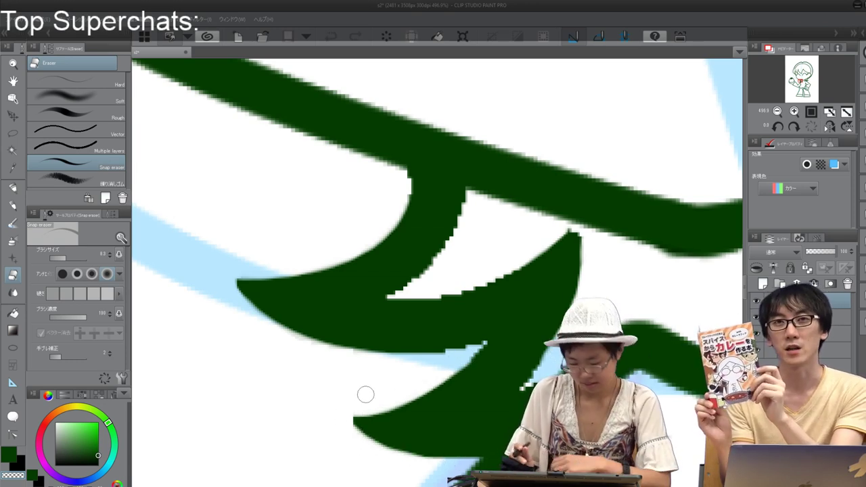
Step: Smooth and taper the outer edge of the pointed hair strand under the jaw right of the neck with the Snap eraser
{"action": "scroll", "coordinate": [365, 395], "scroll_direction": "down", "scroll_amount": 5}
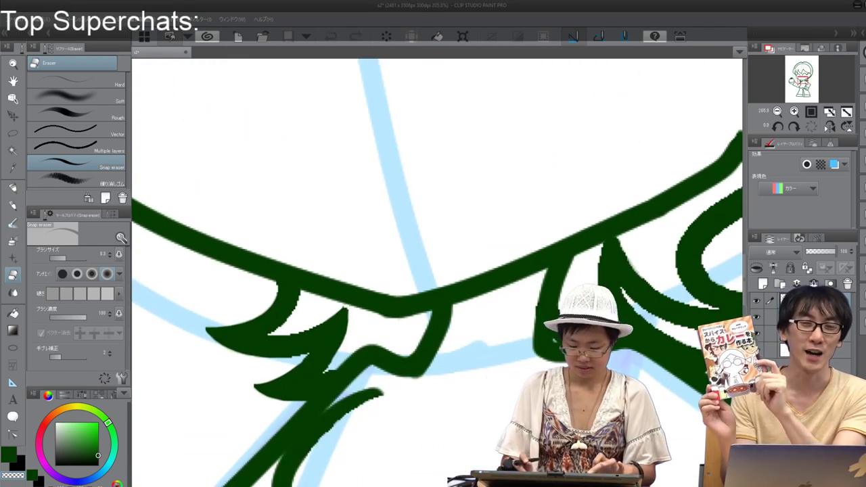
{"action": "left_click_drag", "start_coordinate": [433, 400], "coordinate": [377, 400]}
{"action": "scroll", "coordinate": [516, 405], "scroll_direction": "down", "scroll_amount": 3}
{"action": "scroll", "coordinate": [562, 360], "scroll_direction": "up", "scroll_amount": 5}
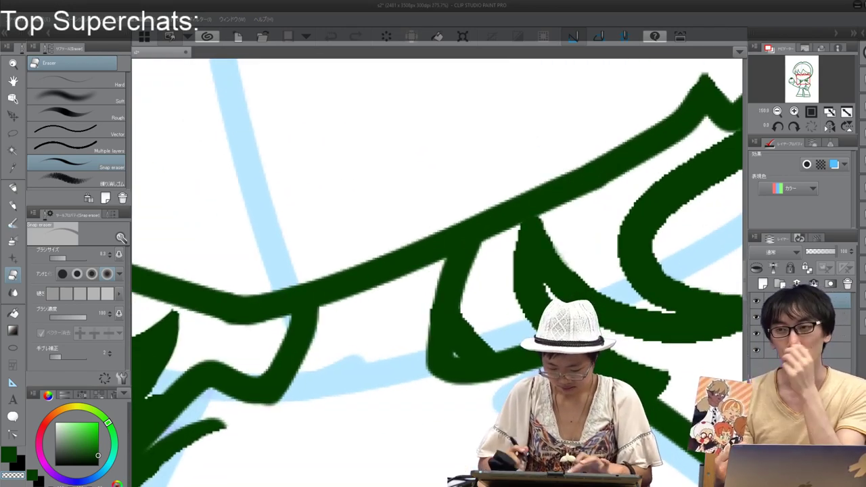
{"action": "left_click_drag", "start_coordinate": [562, 360], "coordinate": [542, 361]}
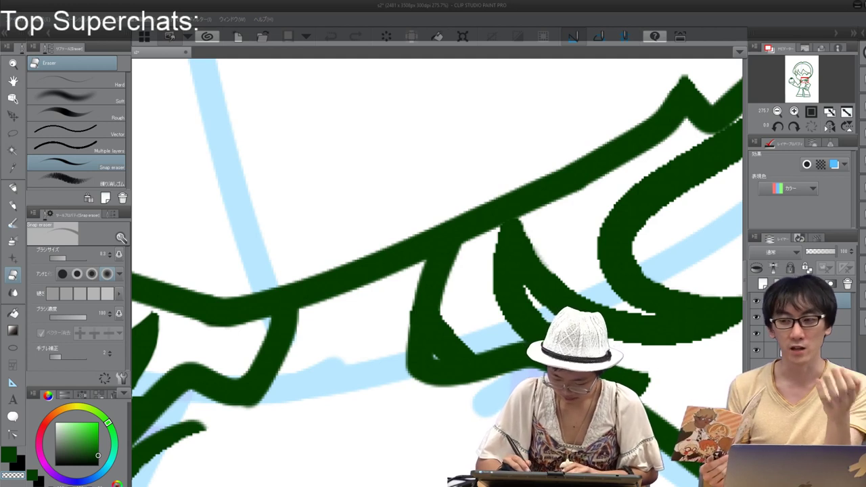
{"action": "left_click_drag", "start_coordinate": [521, 222], "coordinate": [552, 270]}
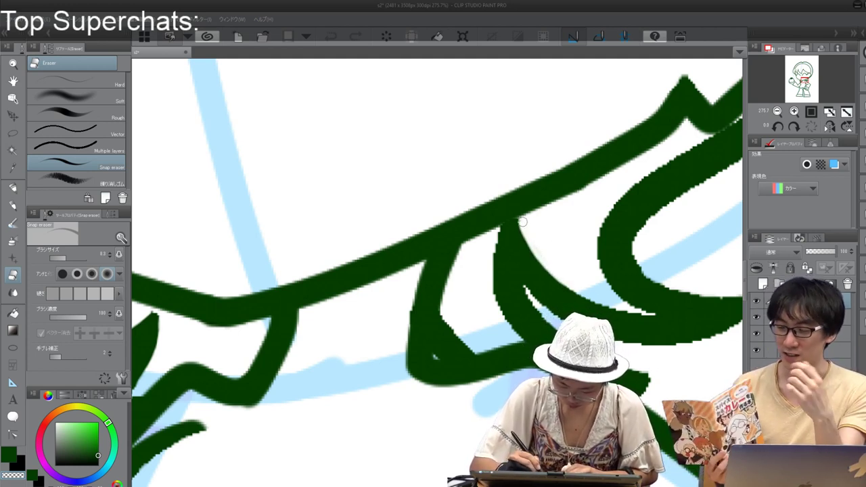
{"action": "left_click_drag", "start_coordinate": [524, 224], "coordinate": [542, 256]}
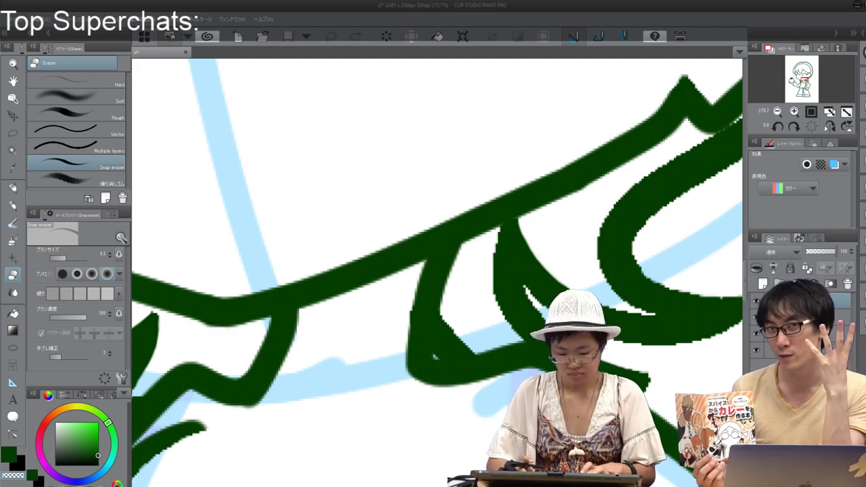
Step: Draw a small curved leaf-shaped sprout rising from the notch at the crown of the hair with the dark green Felt pen
{"action": "scroll", "coordinate": [473, 300], "scroll_direction": "down", "scroll_amount": 5}
{"action": "left_click_drag", "start_coordinate": [473, 301], "coordinate": [530, 423]}
{"action": "scroll", "coordinate": [437, 271], "scroll_direction": "down", "scroll_amount": 3}
{"action": "key", "text": "p"}
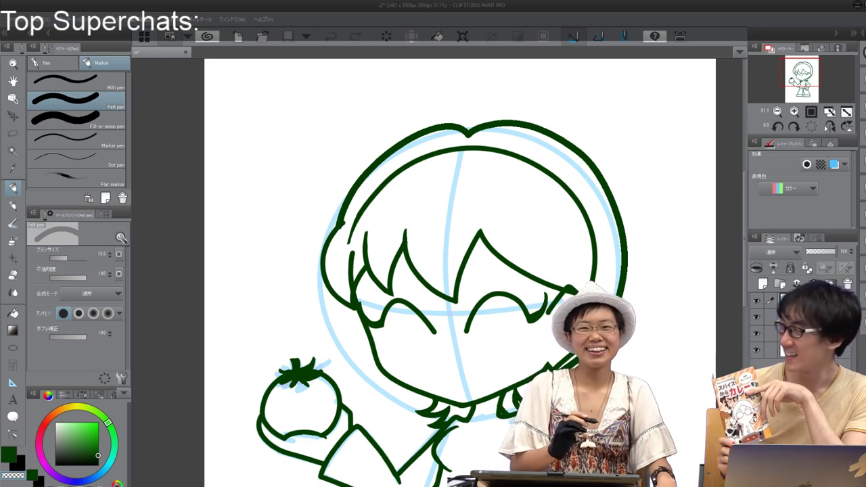
{"action": "mouse_move", "coordinate": [354, 186]}
{"action": "left_mouse_down"}
{"action": "mouse_move", "coordinate": [427, 129]}
{"action": "mouse_move", "coordinate": [351, 189]}
{"action": "left_mouse_up"}
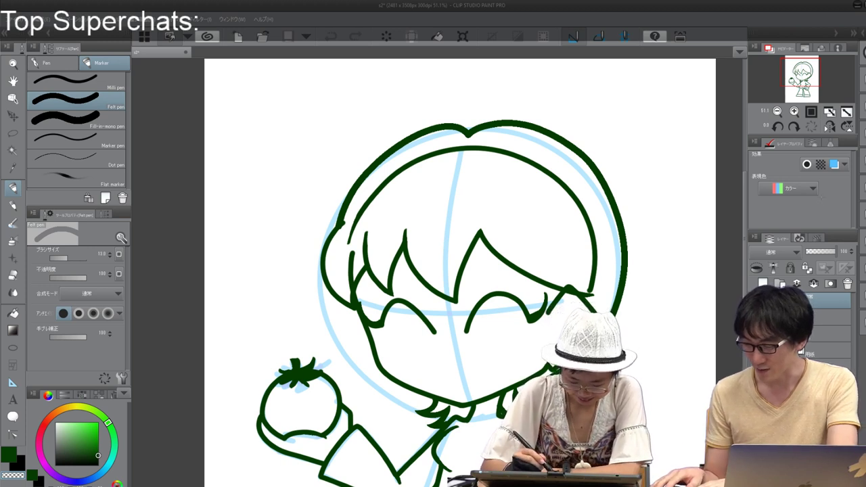
{"action": "left_click_drag", "start_coordinate": [467, 127], "coordinate": [467, 132]}
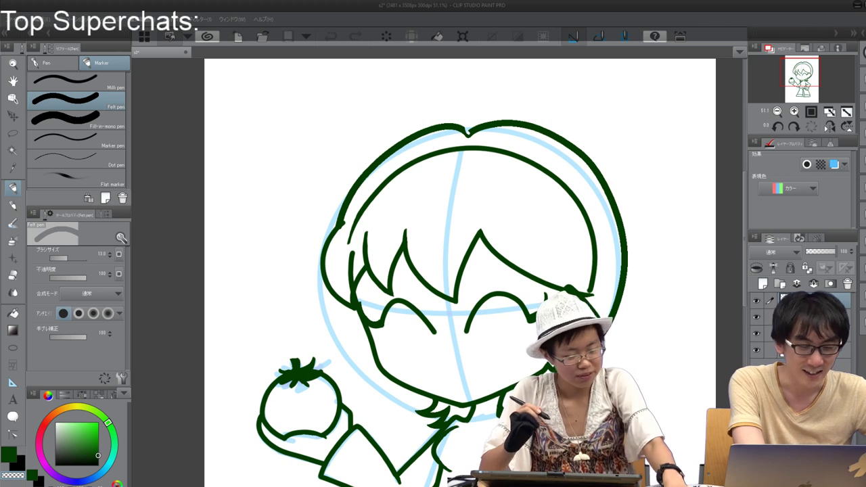
{"action": "key", "text": "ctrl+z"}
{"action": "key", "text": "c"}
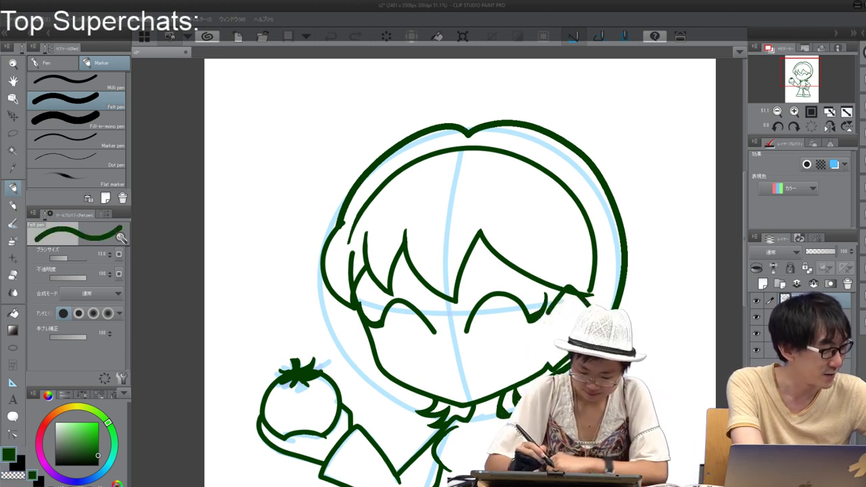
{"action": "left_click_drag", "start_coordinate": [469, 132], "coordinate": [485, 88]}
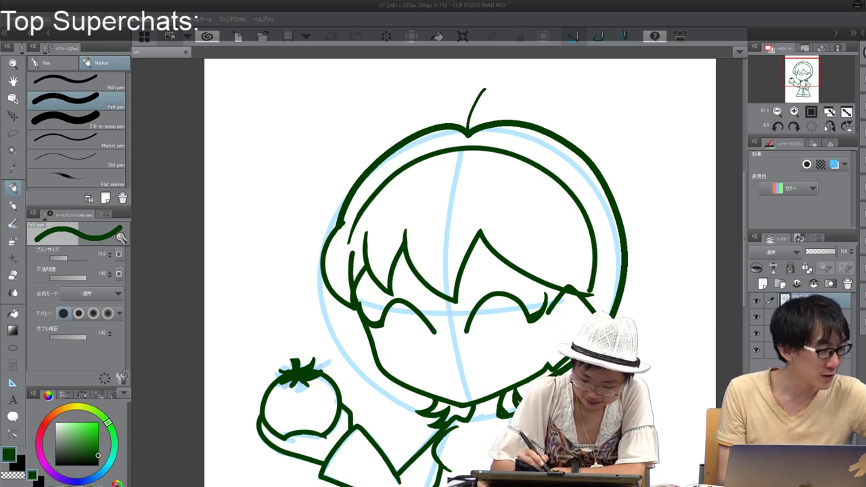
{"action": "mouse_move", "coordinate": [484, 88]}
{"action": "left_mouse_down"}
{"action": "mouse_move", "coordinate": [455, 114]}
{"action": "mouse_move", "coordinate": [456, 126]}
{"action": "left_mouse_up"}
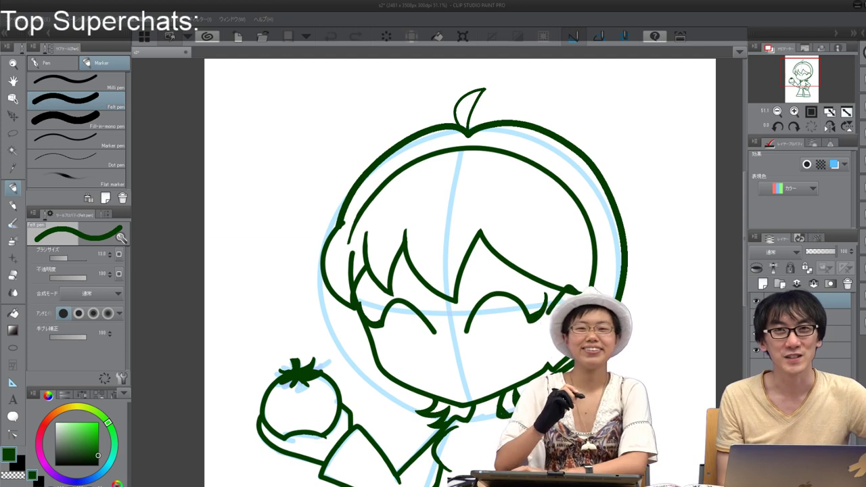
Step: Close both eyes with thin, gently curved lower lid lines joining the ends of the upper lid arcs
{"action": "scroll", "coordinate": [473, 284], "scroll_direction": "down", "scroll_amount": 2}
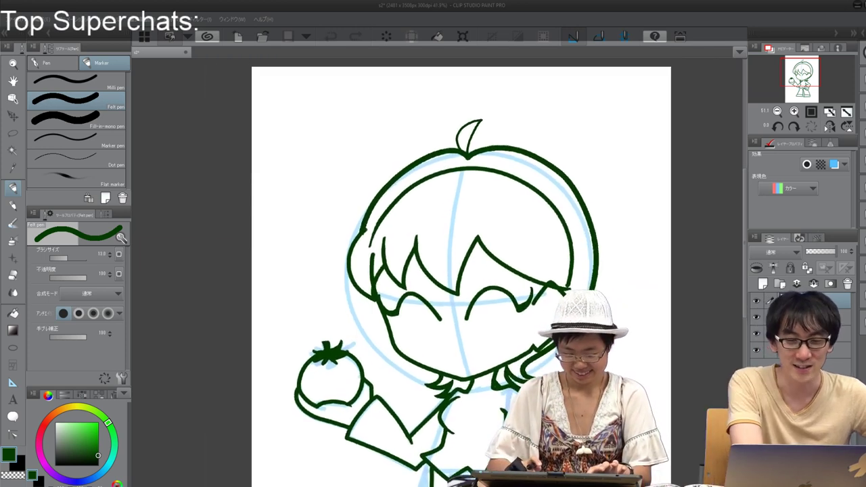
{"action": "scroll", "coordinate": [466, 312], "scroll_direction": "up", "scroll_amount": 2}
{"action": "scroll", "coordinate": [467, 311], "scroll_direction": "up", "scroll_amount": 2}
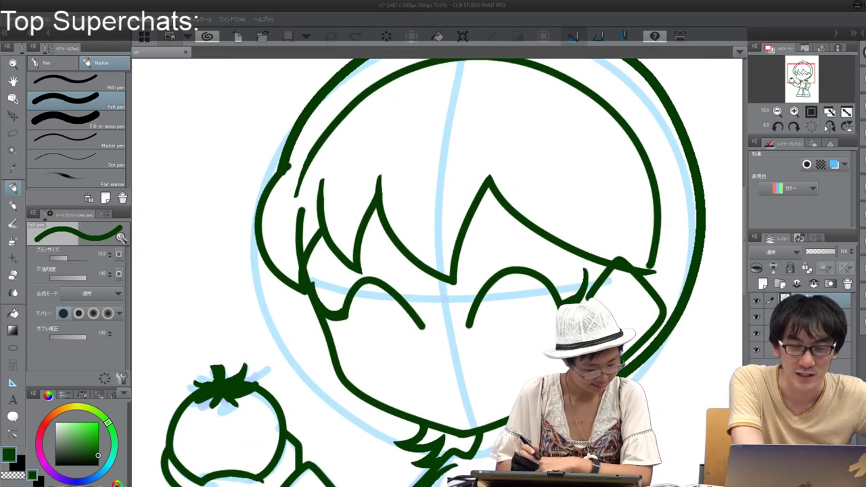
{"action": "left_click_drag", "start_coordinate": [468, 329], "coordinate": [545, 319]}
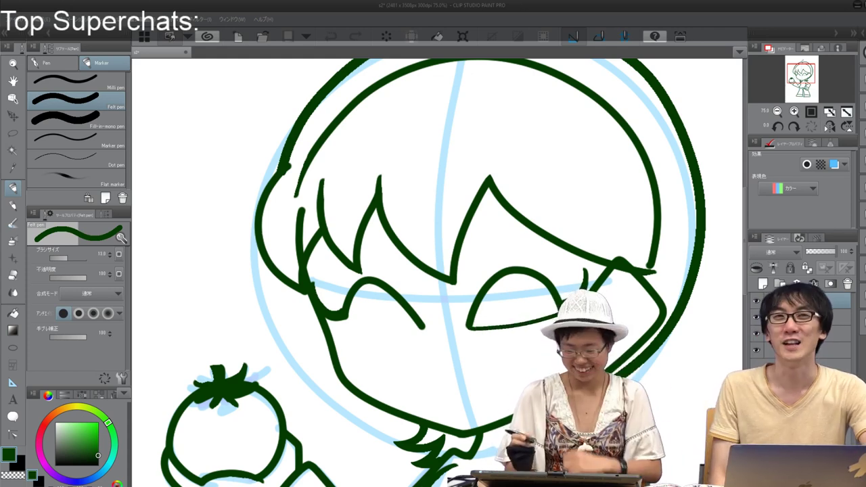
{"action": "left_click_drag", "start_coordinate": [347, 318], "coordinate": [424, 329]}
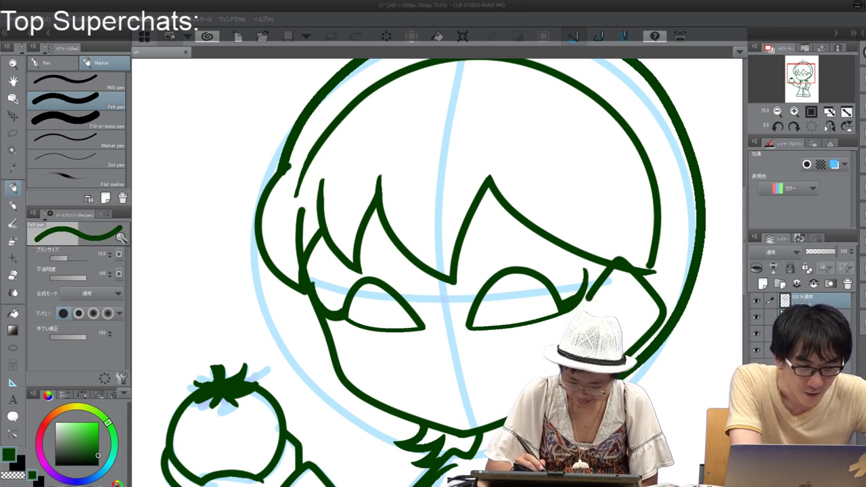
{"action": "mouse_move", "coordinate": [500, 278]}
{"action": "left_mouse_down"}
{"action": "mouse_move", "coordinate": [505, 315]}
{"action": "mouse_move", "coordinate": [518, 324]}
{"action": "left_mouse_up"}
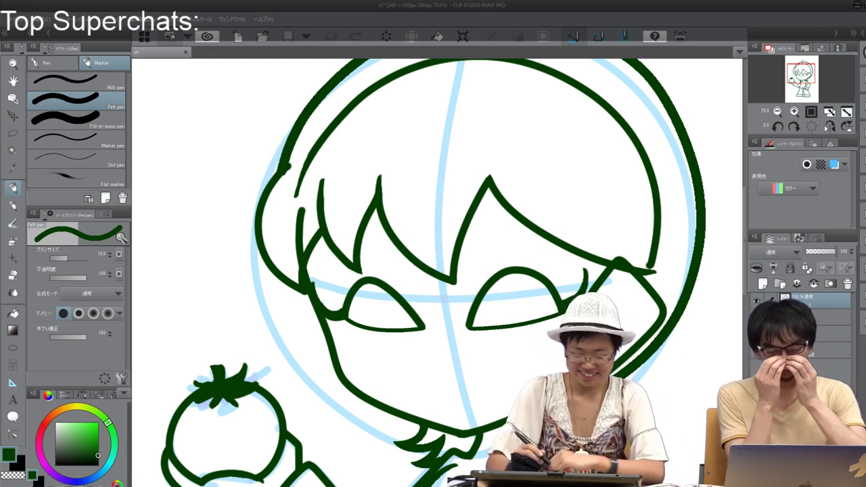
{"action": "mouse_move", "coordinate": [497, 279]}
{"action": "left_mouse_down"}
{"action": "mouse_move", "coordinate": [501, 317]}
{"action": "mouse_move", "coordinate": [516, 325]}
{"action": "left_mouse_up"}
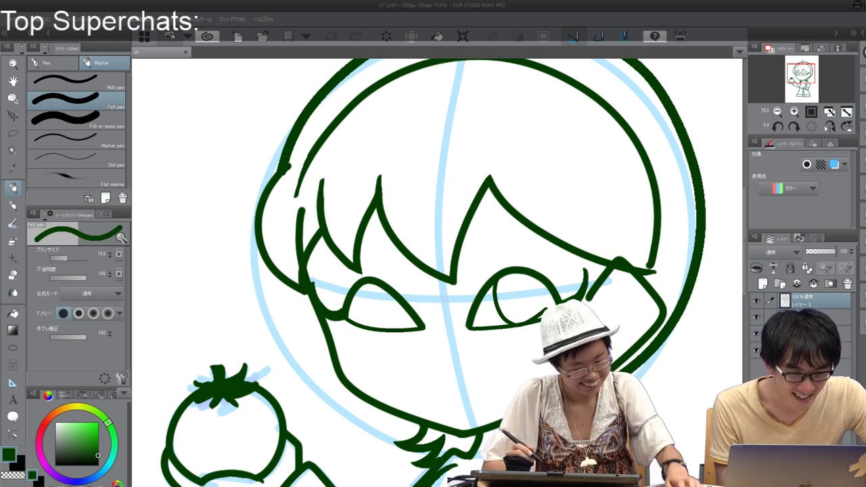
{"action": "key", "text": "ctrl+z"}
Step: Collapse the layer palette dock to enlarge the canvas and draw curved iris outlines inside both eyes
{"action": "left_click_drag", "start_coordinate": [746, 241], "coordinate": [515, 241]}
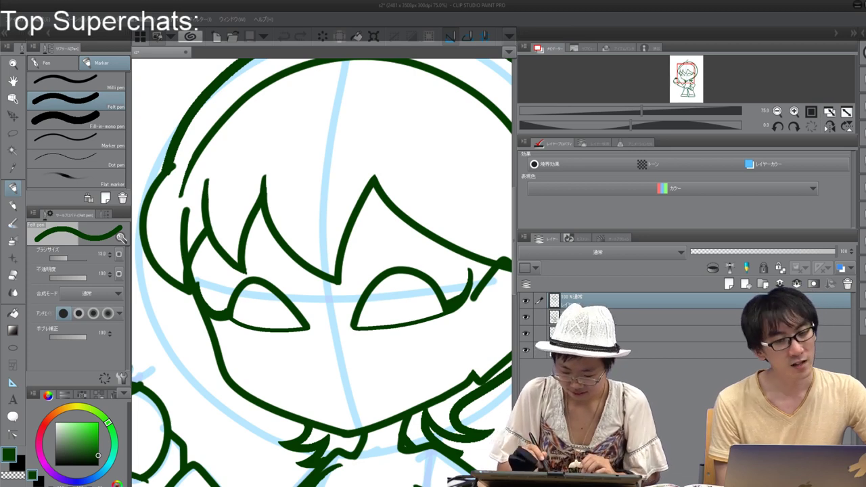
{"action": "scroll", "coordinate": [322, 273], "scroll_direction": "down", "scroll_amount": 1}
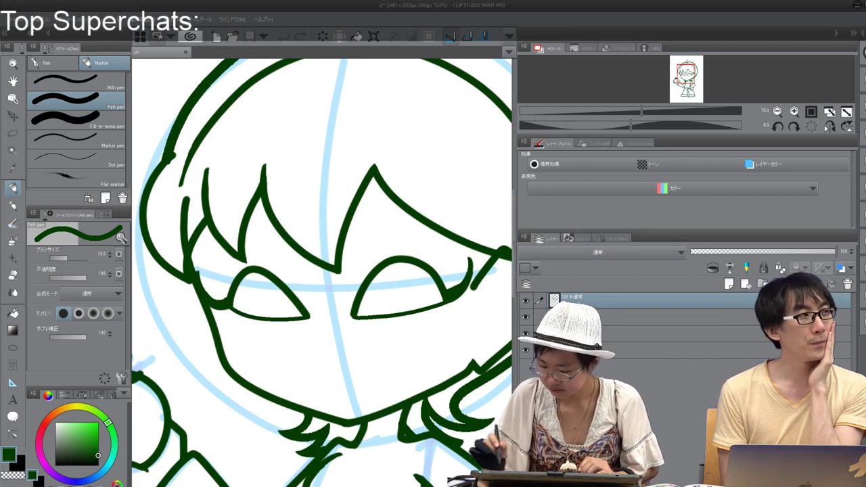
{"action": "left_click", "coordinate": [837, 33]}
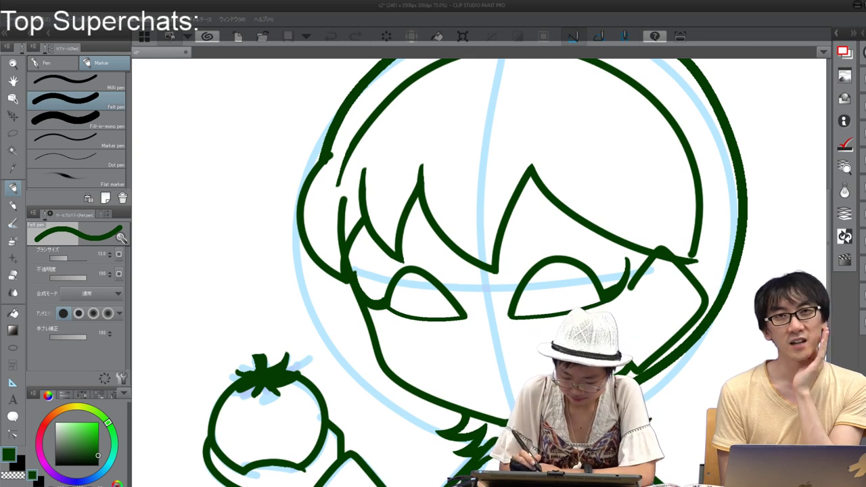
{"action": "left_click_drag", "start_coordinate": [544, 267], "coordinate": [541, 294]}
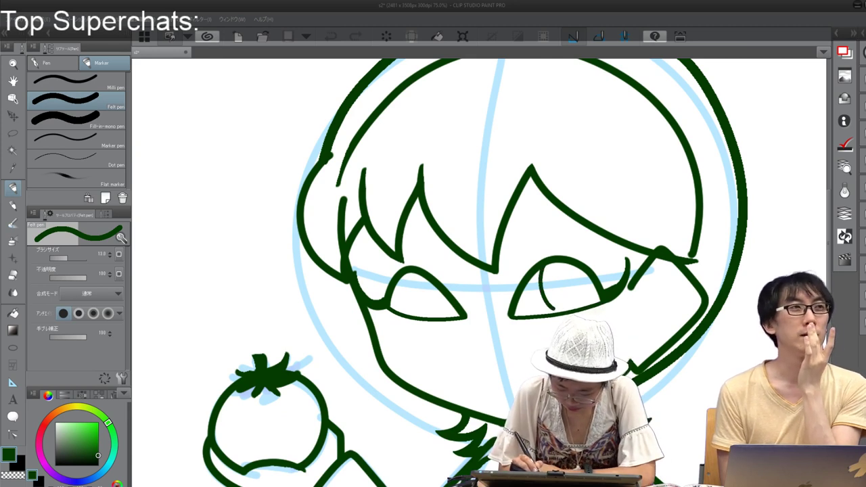
{"action": "mouse_move", "coordinate": [424, 276]}
{"action": "left_mouse_down"}
{"action": "mouse_move", "coordinate": [428, 310]}
{"action": "mouse_move", "coordinate": [457, 312]}
{"action": "left_mouse_up"}
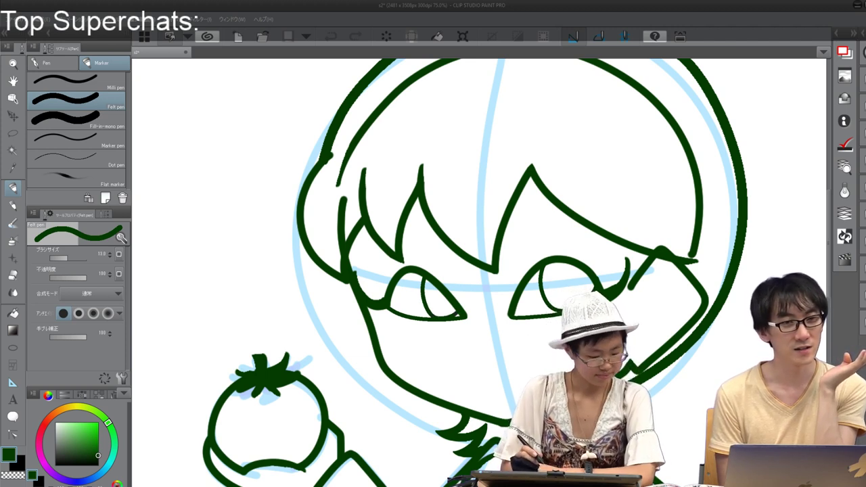
Step: Draw a small angular nose on the vertical face guideline and taper its upper end with the Snap eraser
{"action": "mouse_move", "coordinate": [487, 308]}
{"action": "left_mouse_down"}
{"action": "mouse_move", "coordinate": [474, 340]}
{"action": "mouse_move", "coordinate": [489, 351]}
{"action": "left_mouse_up"}
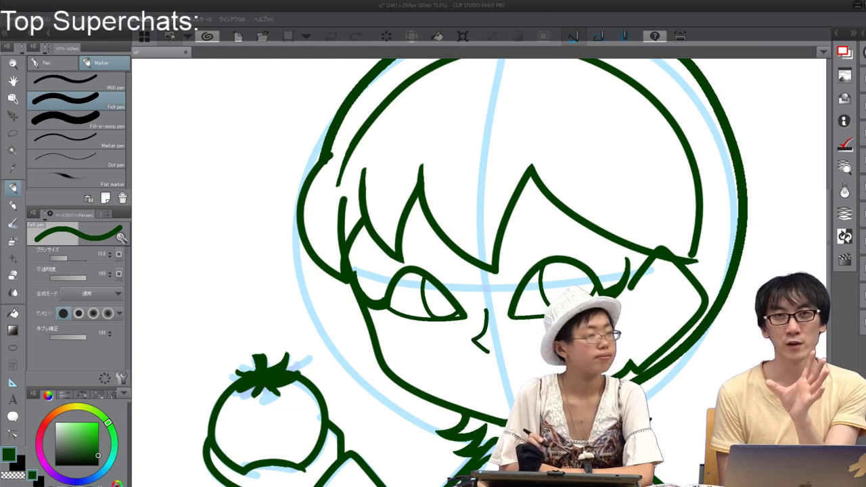
{"action": "key", "text": "e"}
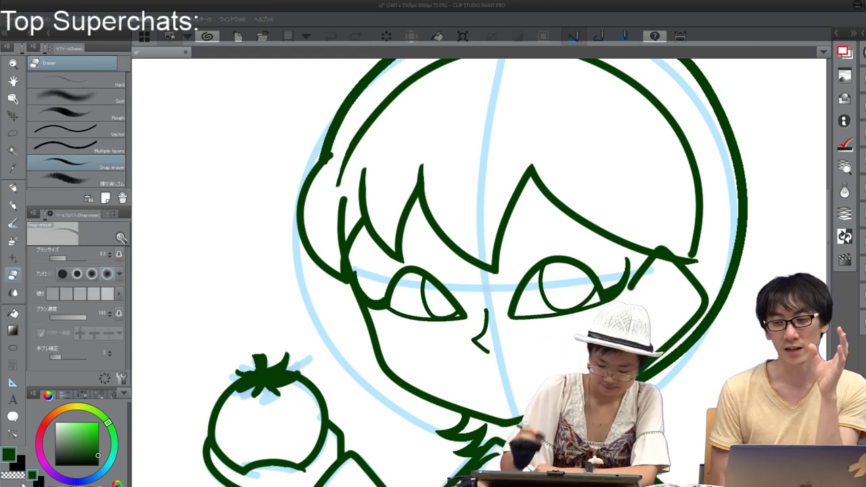
{"action": "left_click_drag", "start_coordinate": [487, 309], "coordinate": [485, 319]}
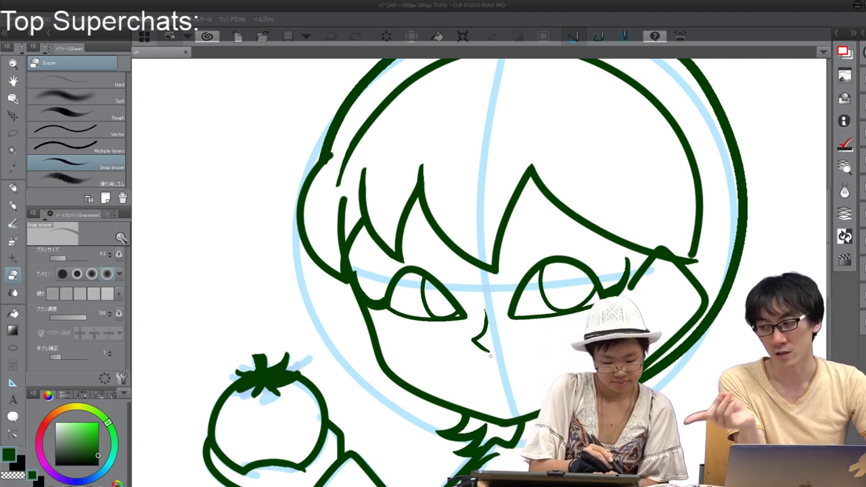
{"action": "key", "text": "p"}
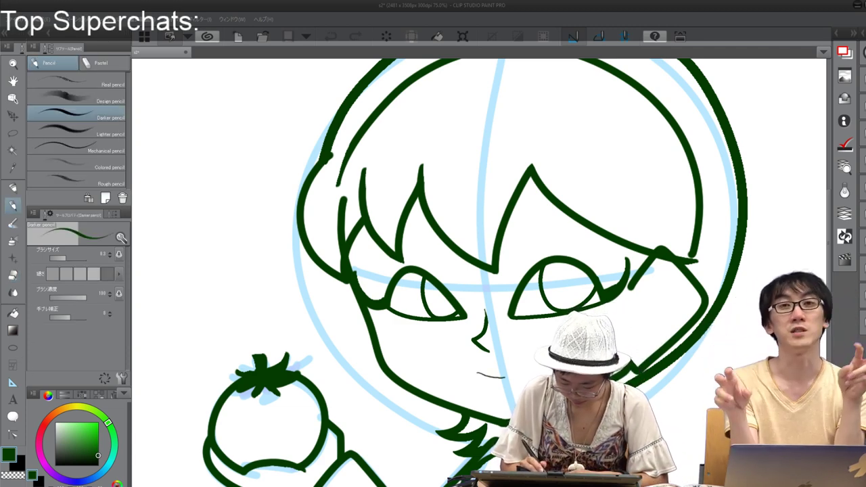
{"action": "left_click_drag", "start_coordinate": [477, 372], "coordinate": [547, 356]}
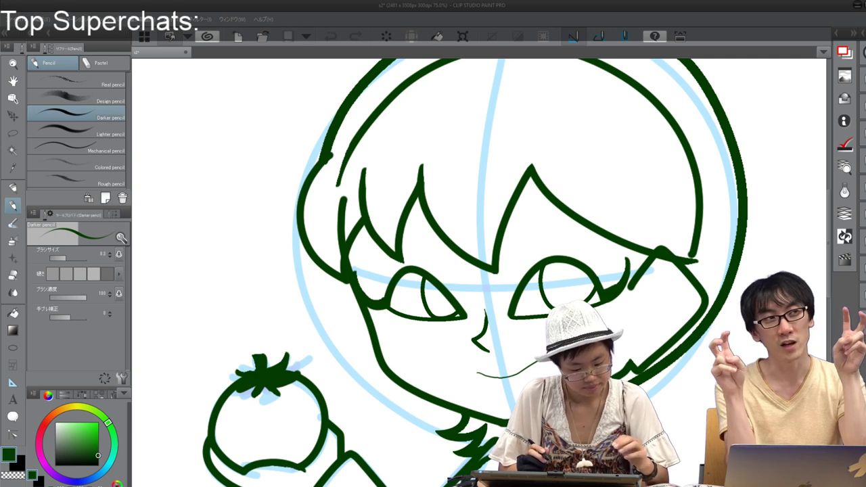
{"action": "key", "text": "ctrl+z"}
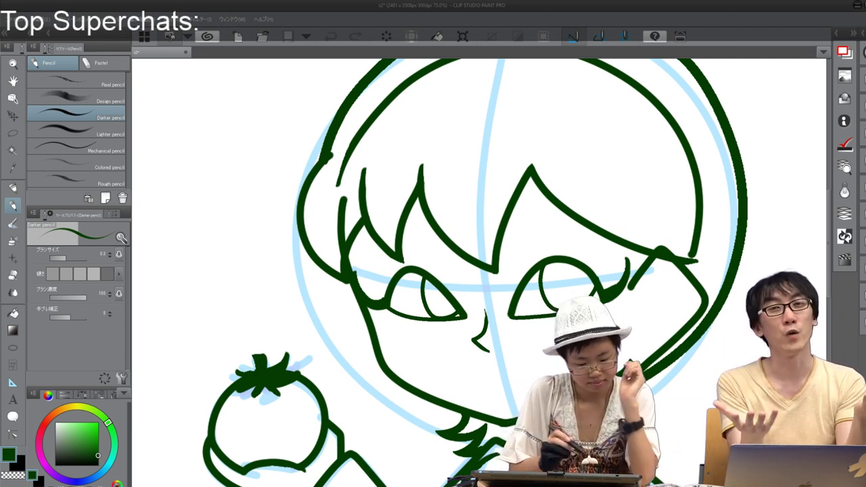
Step: Draw a lopsided smiling mouth below the nose with the Felt pen, rising towards the character's larger eye
{"action": "left_click", "coordinate": [13, 189]}
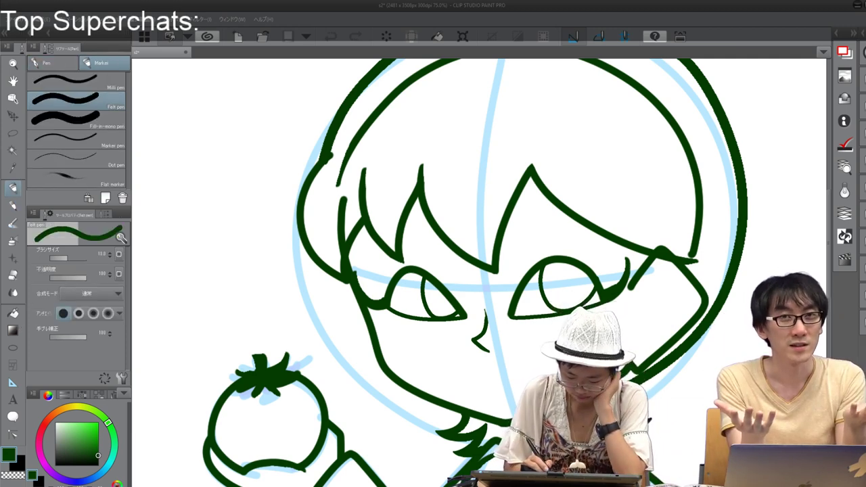
{"action": "left_click_drag", "start_coordinate": [478, 374], "coordinate": [507, 378]}
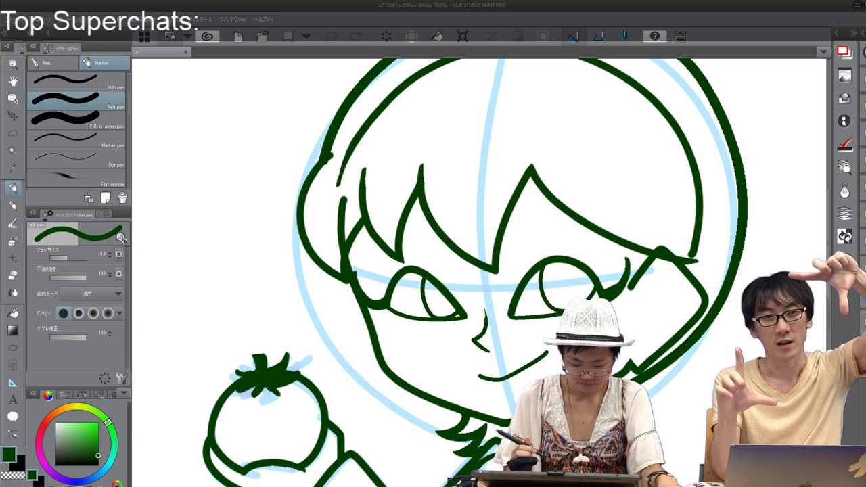
{"action": "left_click_drag", "start_coordinate": [547, 353], "coordinate": [13, 471]}
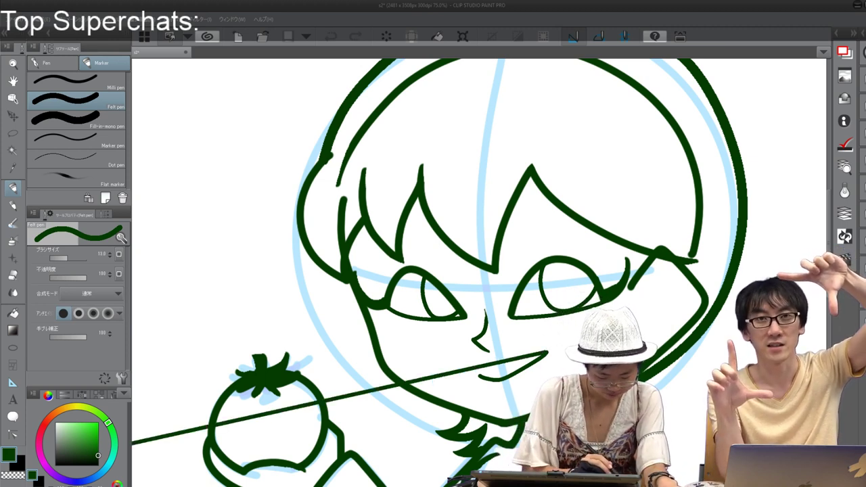
{"action": "left_click", "coordinate": [13, 476]}
{"action": "key", "text": "ctrl+z"}
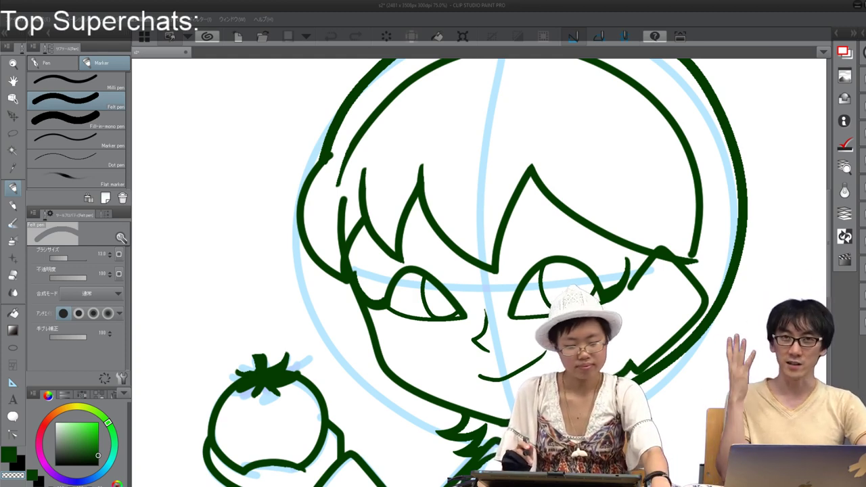
Step: Trim the rounded lower end of the mouth line to a thin point using the Felt pen with transparent colour
{"action": "scroll", "coordinate": [569, 389], "scroll_direction": "up", "scroll_amount": 5}
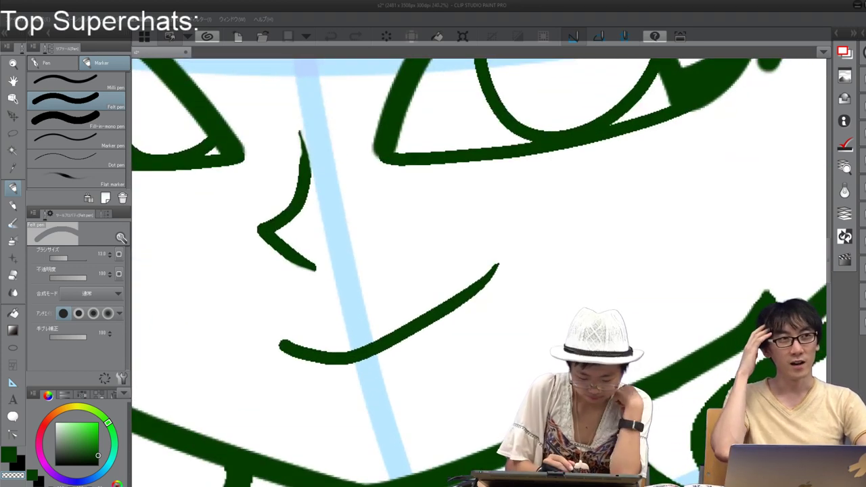
{"action": "left_click_drag", "start_coordinate": [279, 346], "coordinate": [349, 364]}
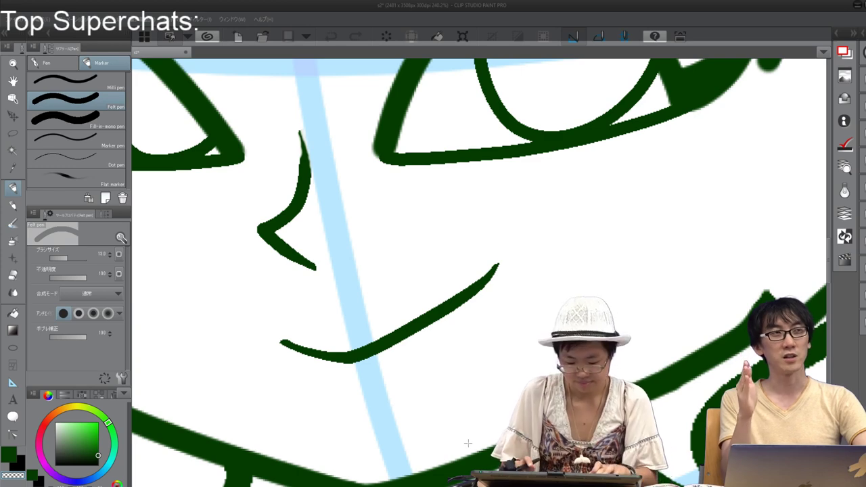
{"action": "scroll", "coordinate": [467, 444], "scroll_direction": "down", "scroll_amount": 5}
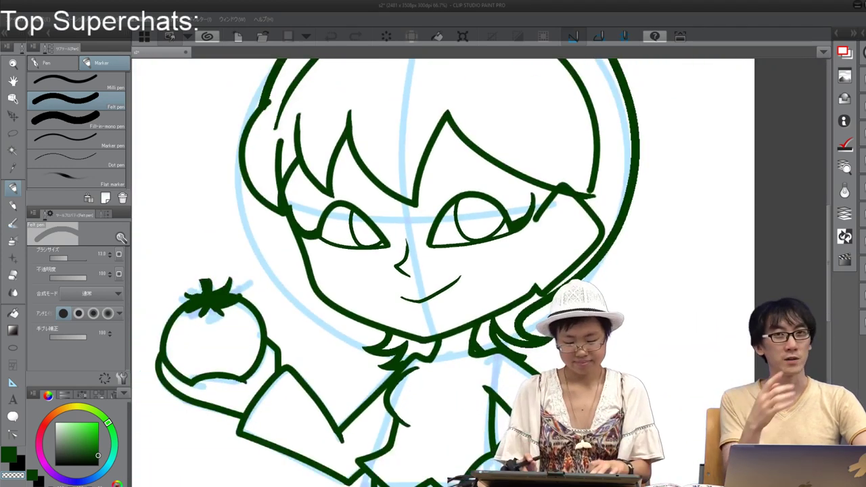
Step: Reopen the layer palette dock, narrow it to free canvas space, and select the second layer from the top
{"action": "scroll", "coordinate": [466, 311], "scroll_direction": "down", "scroll_amount": 2}
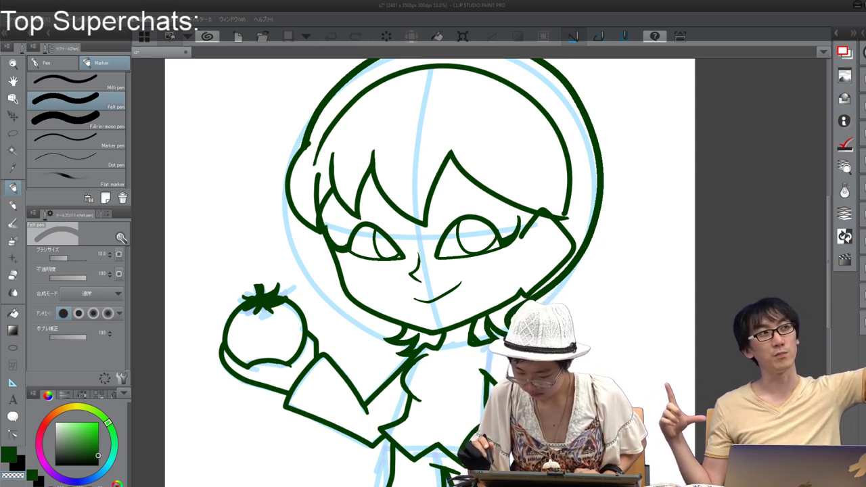
{"action": "left_click", "coordinate": [836, 33]}
{"action": "left_click", "coordinate": [837, 33]}
{"action": "left_click", "coordinate": [853, 33]}
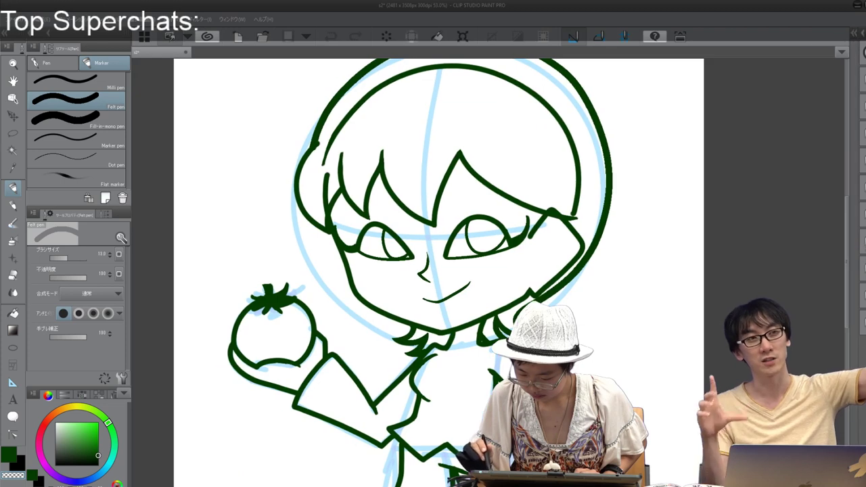
{"action": "left_click", "coordinate": [855, 32]}
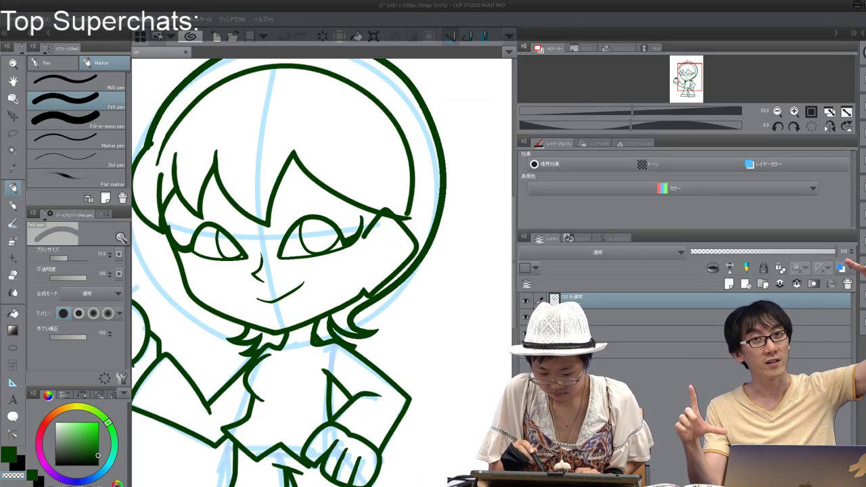
{"action": "left_click_drag", "start_coordinate": [516, 261], "coordinate": [738, 270]}
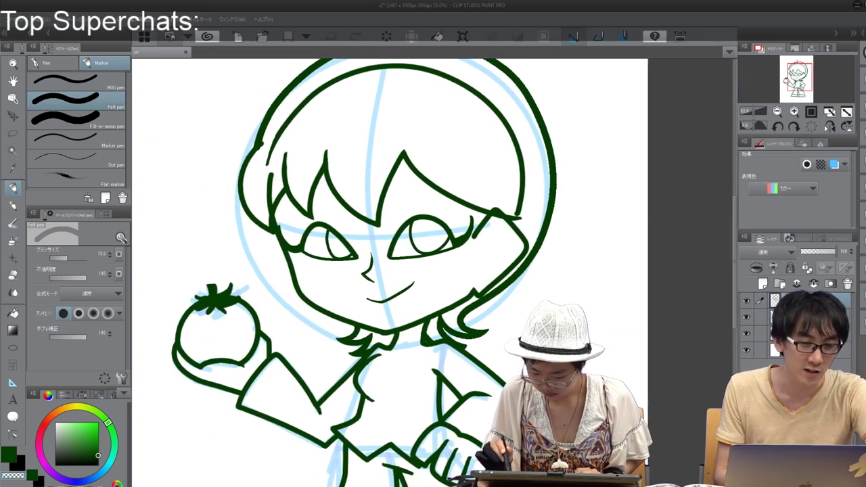
{"action": "left_click", "coordinate": [806, 317]}
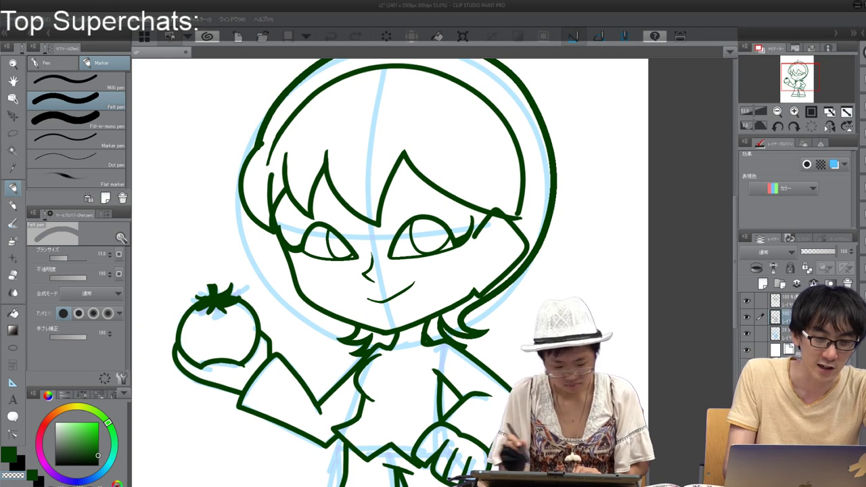
Step: Erase the inner head arc above the fringe using the Snap eraser enlarged to about 79 with anti-aliasing off
{"action": "key", "text": "e"}
{"action": "left_click", "coordinate": [63, 274]}
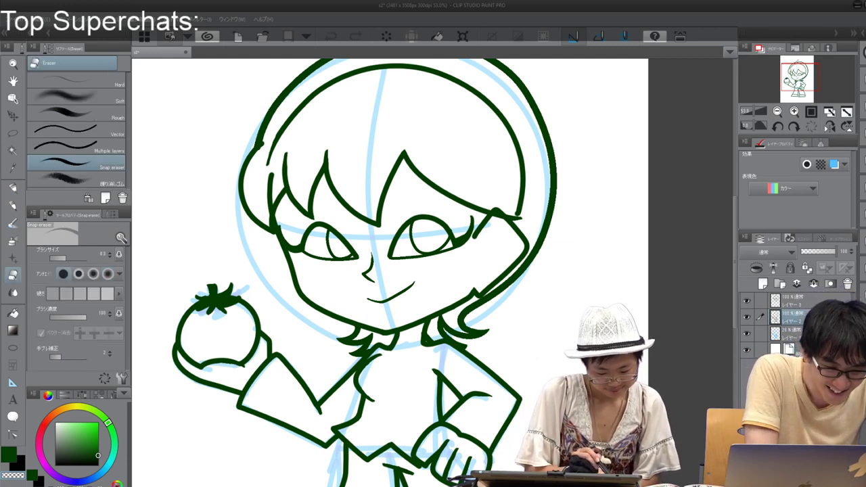
{"action": "mouse_move", "coordinate": [66, 258]}
{"action": "left_mouse_down"}
{"action": "mouse_move", "coordinate": [56, 258]}
{"action": "mouse_move", "coordinate": [74, 258]}
{"action": "left_mouse_up"}
{"action": "mouse_move", "coordinate": [352, 72]}
{"action": "left_mouse_down"}
{"action": "mouse_move", "coordinate": [276, 131]}
{"action": "mouse_move", "coordinate": [266, 160]}
{"action": "mouse_move", "coordinate": [274, 138]}
{"action": "mouse_move", "coordinate": [267, 132]}
{"action": "mouse_move", "coordinate": [282, 144]}
{"action": "mouse_move", "coordinate": [270, 193]}
{"action": "left_mouse_up"}
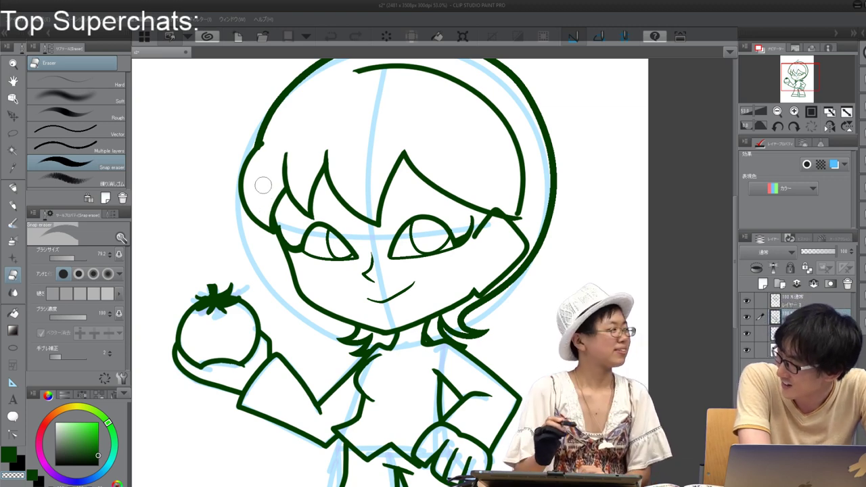
{"action": "left_click_drag", "start_coordinate": [633, 124], "coordinate": [625, 184]}
{"action": "left_click_drag", "start_coordinate": [350, 129], "coordinate": [401, 125]}
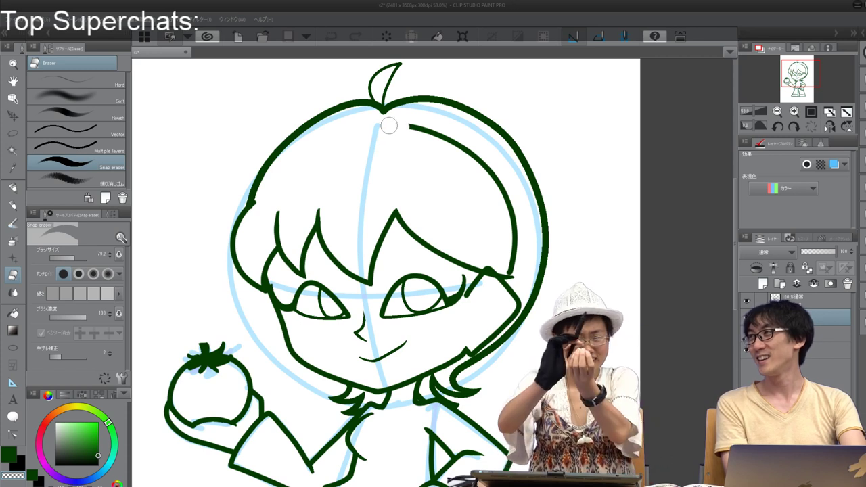
{"action": "mouse_move", "coordinate": [406, 129]}
{"action": "left_mouse_down"}
{"action": "mouse_move", "coordinate": [446, 132]}
{"action": "mouse_move", "coordinate": [482, 159]}
{"action": "mouse_move", "coordinate": [474, 161]}
{"action": "mouse_move", "coordinate": [506, 189]}
{"action": "mouse_move", "coordinate": [518, 225]}
{"action": "mouse_move", "coordinate": [519, 273]}
{"action": "left_mouse_up"}
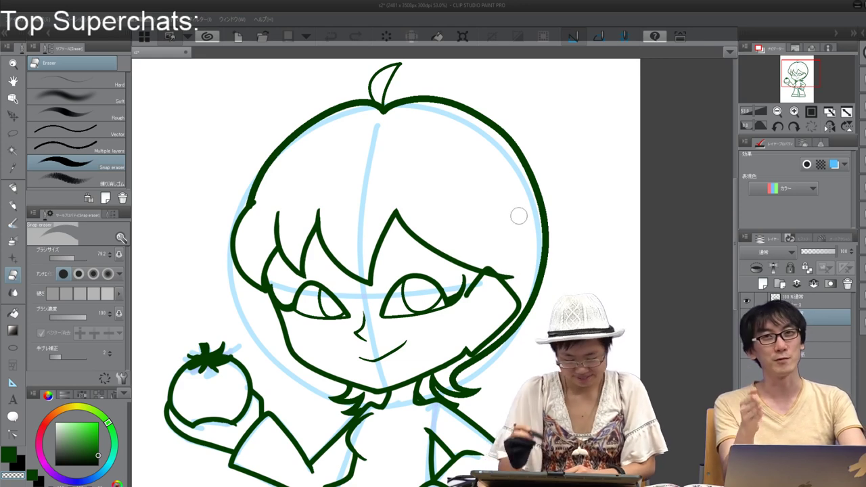
{"action": "mouse_move", "coordinate": [519, 216]}
{"action": "left_mouse_down"}
{"action": "mouse_move", "coordinate": [480, 220]}
{"action": "mouse_move", "coordinate": [546, 216]}
{"action": "left_mouse_up"}
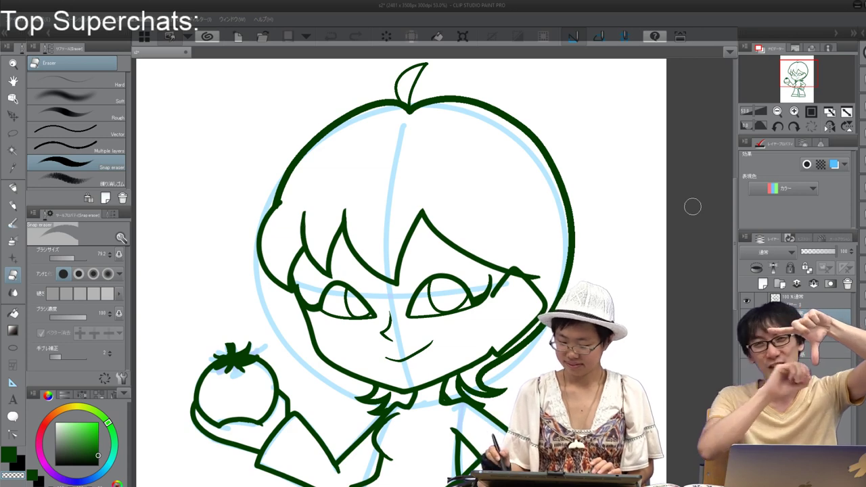
Step: Trim the bump where the outer head line meets the side lock on the top layer, using the small Snap eraser
{"action": "left_click", "coordinate": [811, 302]}
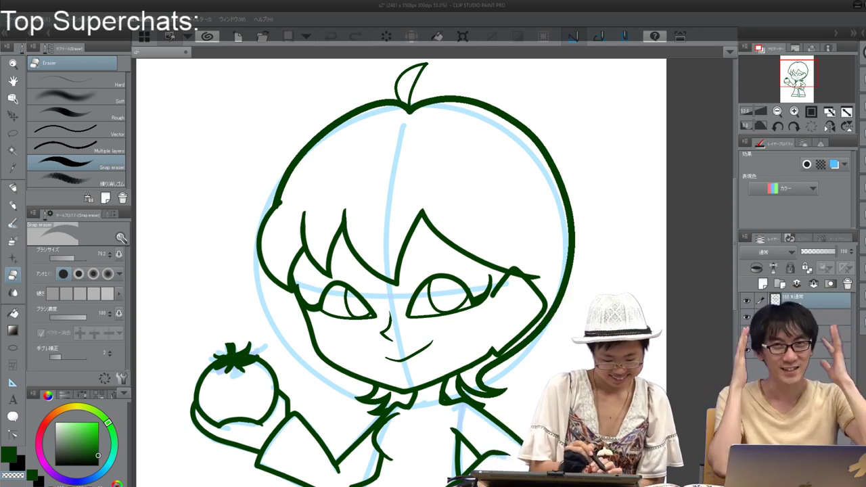
{"action": "key", "text": "p"}
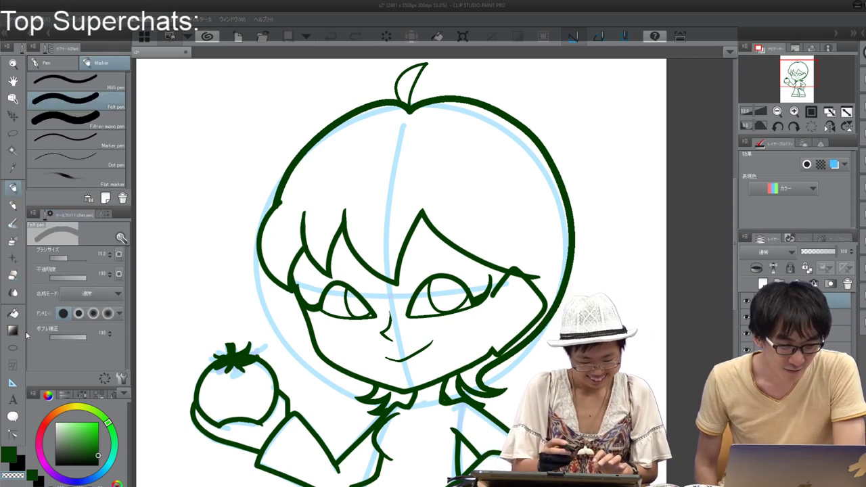
{"action": "key", "text": "e"}
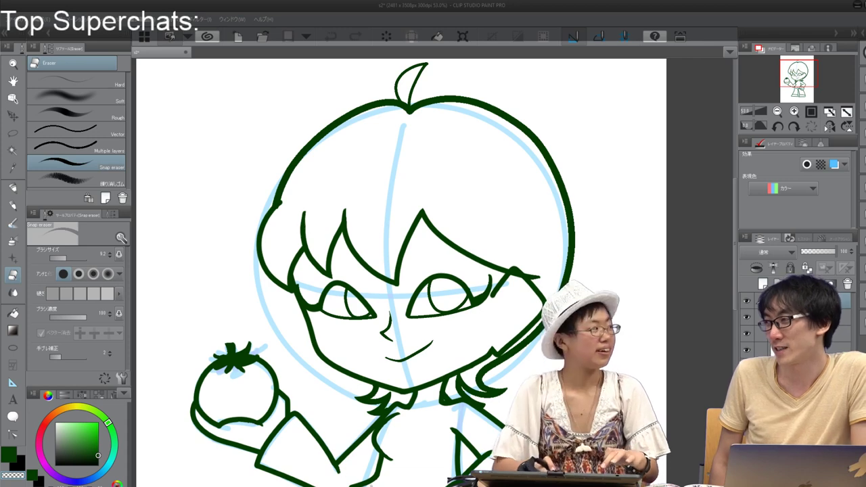
{"action": "scroll", "coordinate": [317, 237], "scroll_direction": "up", "scroll_amount": 6}
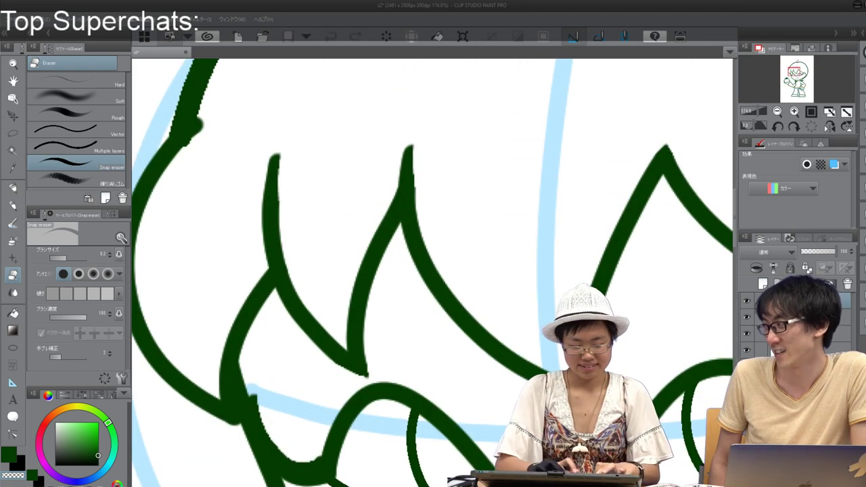
{"action": "left_click_drag", "start_coordinate": [317, 238], "coordinate": [507, 335]}
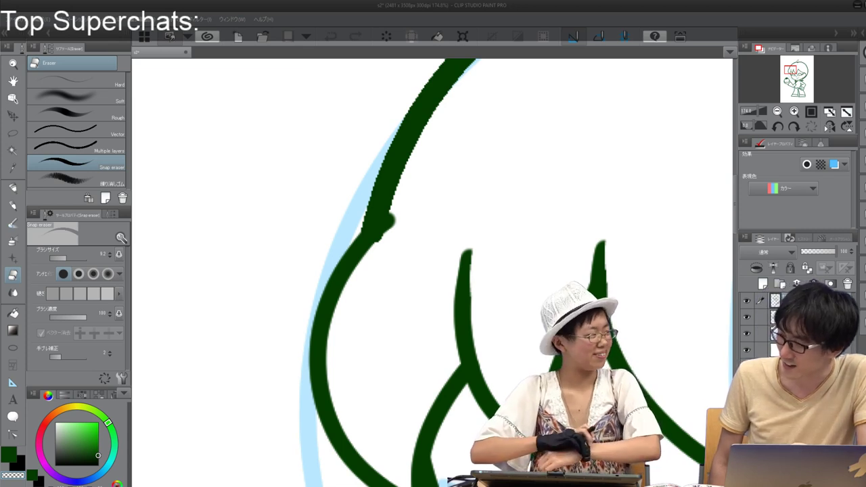
{"action": "left_click_drag", "start_coordinate": [365, 248], "coordinate": [396, 216]}
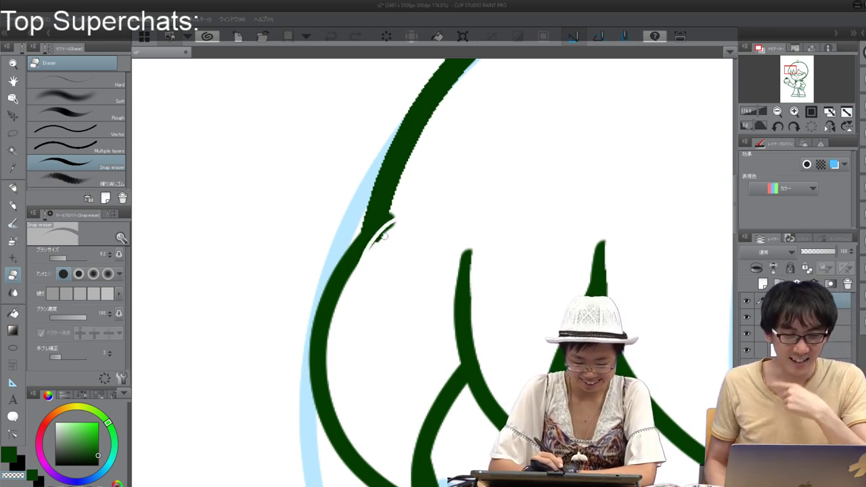
{"action": "key", "text": "ctrl+z"}
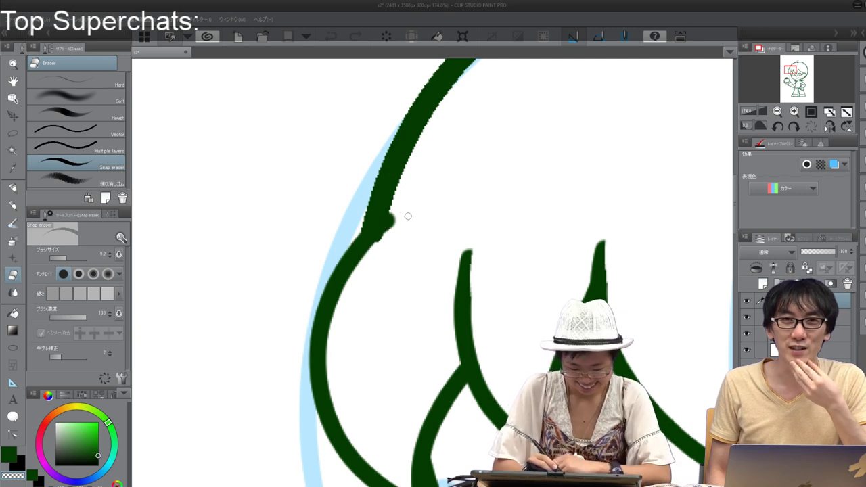
{"action": "left_click_drag", "start_coordinate": [391, 226], "coordinate": [366, 260]}
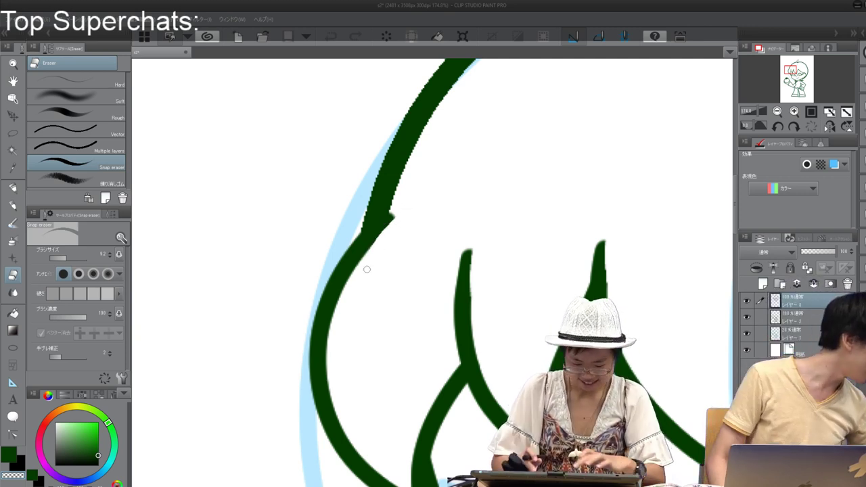
{"action": "key", "text": "ctrl+minus"}
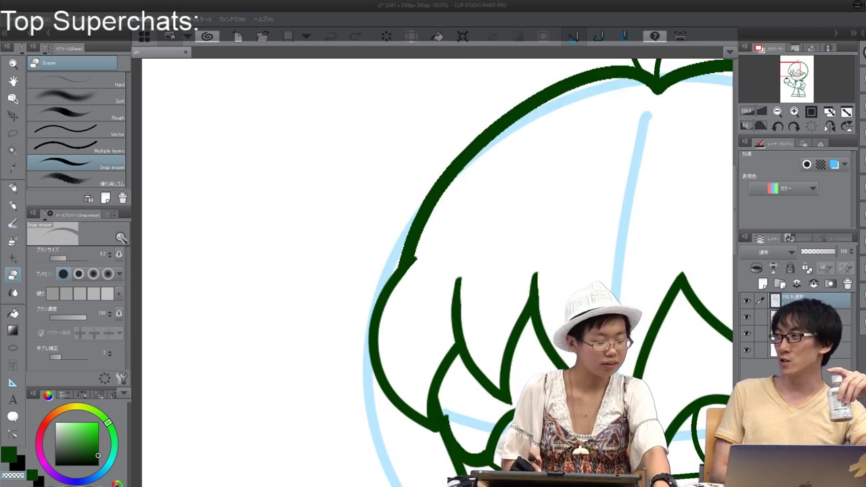
{"action": "left_click_drag", "start_coordinate": [495, 351], "coordinate": [455, 351]}
{"action": "left_click_drag", "start_coordinate": [467, 291], "coordinate": [326, 135]}
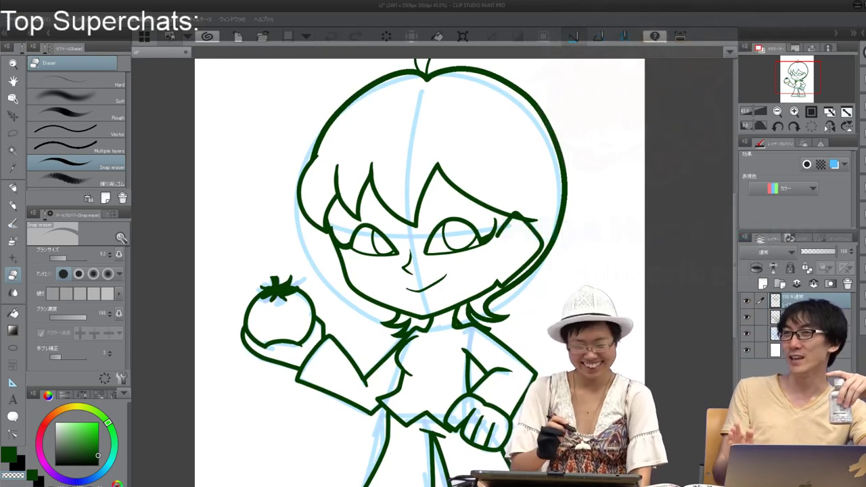
Step: Draw a straight diagonal line from the collar down across the chest with the Felt pen in dark green
{"action": "key", "text": "p"}
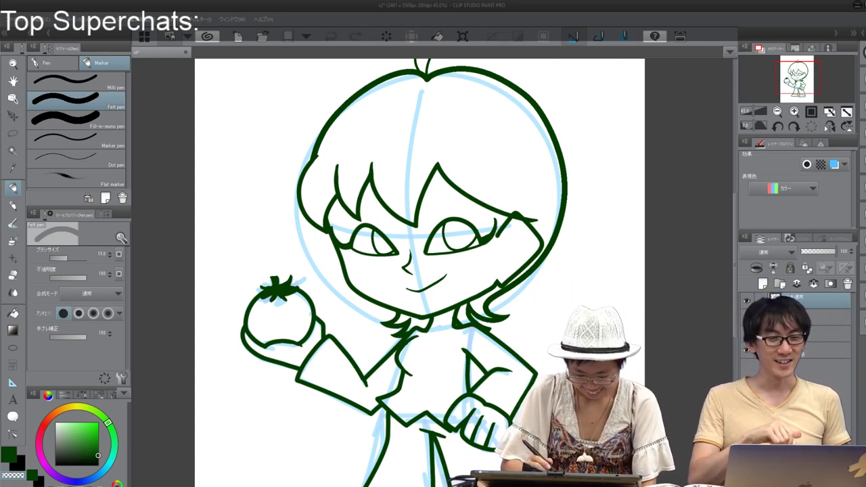
{"action": "left_click_drag", "start_coordinate": [419, 271], "coordinate": [425, 270]}
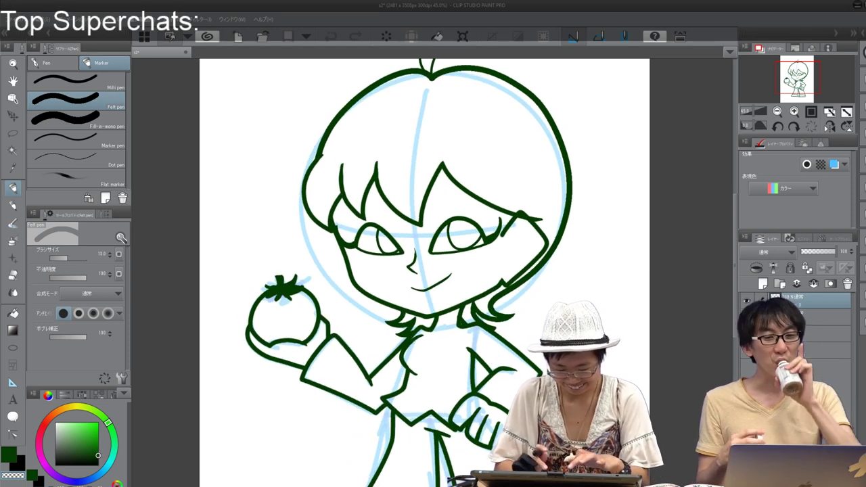
{"action": "scroll", "coordinate": [508, 315], "scroll_direction": "up", "scroll_amount": 5}
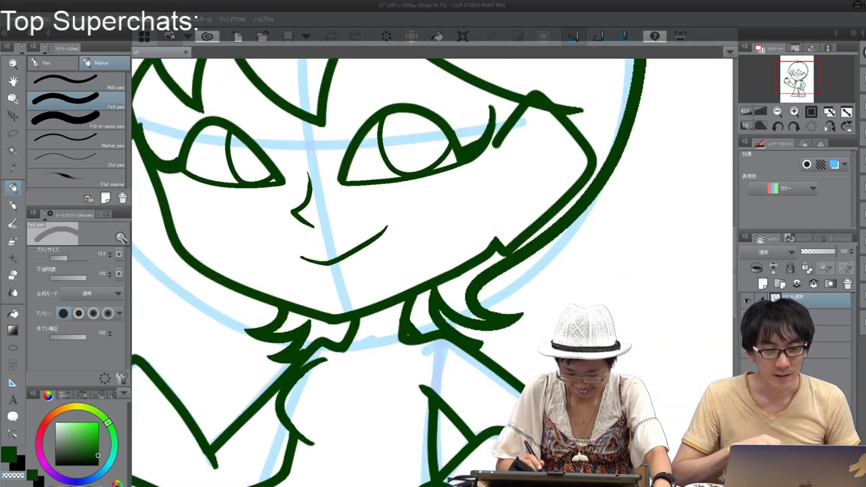
{"action": "left_click_drag", "start_coordinate": [406, 325], "coordinate": [475, 176]}
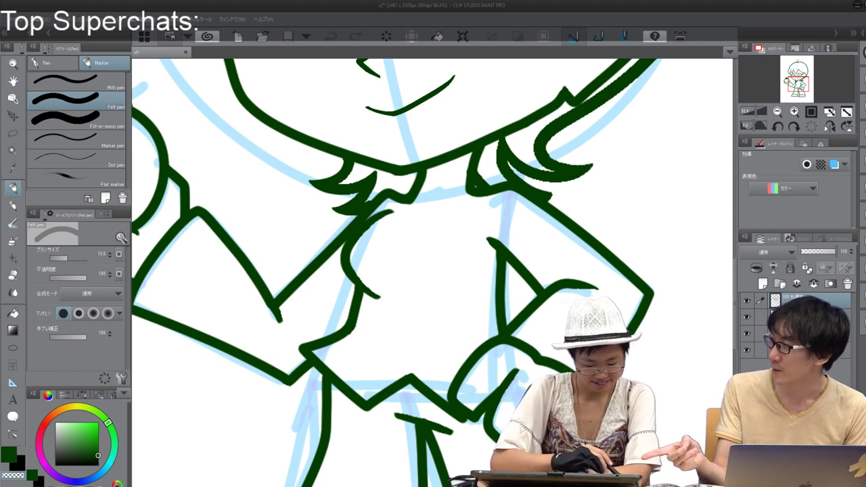
{"action": "key", "text": "c"}
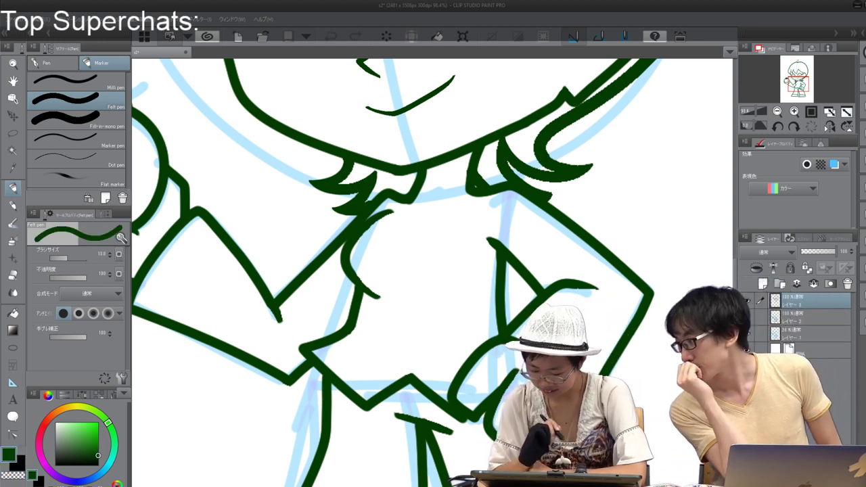
{"action": "left_click_drag", "start_coordinate": [474, 195], "coordinate": [420, 310]}
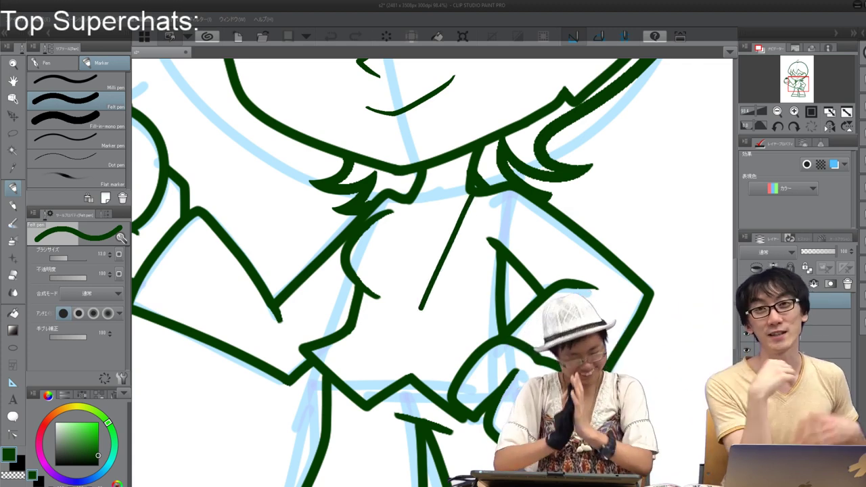
Step: Replace the slanted chest stroke with a curved V-shaped jacket opening and add angular lower lapels on both sides
{"action": "key", "text": "ctrl+z"}
{"action": "mouse_move", "coordinate": [477, 197]}
{"action": "left_mouse_down"}
{"action": "mouse_move", "coordinate": [448, 269]}
{"action": "mouse_move", "coordinate": [408, 318]}
{"action": "left_mouse_up"}
{"action": "mouse_move", "coordinate": [404, 202]}
{"action": "left_mouse_down"}
{"action": "mouse_move", "coordinate": [389, 271]}
{"action": "mouse_move", "coordinate": [408, 319]}
{"action": "left_mouse_up"}
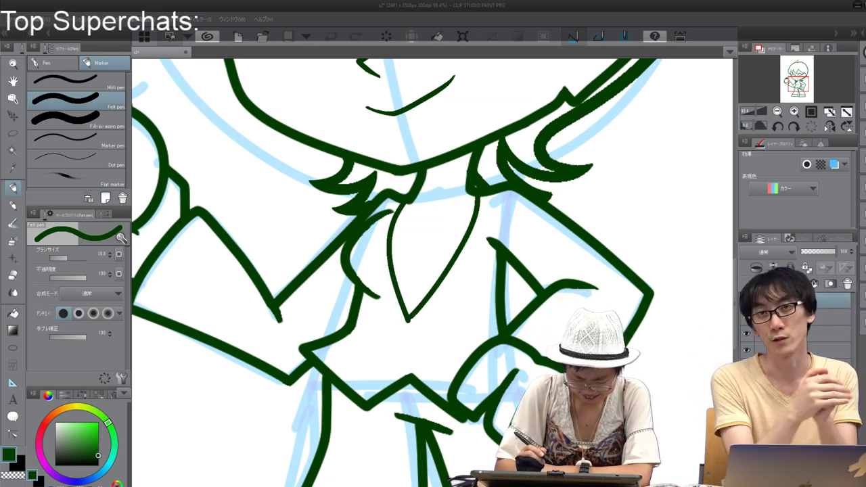
{"action": "mouse_move", "coordinate": [469, 236]}
{"action": "left_mouse_down"}
{"action": "mouse_move", "coordinate": [485, 260]}
{"action": "mouse_move", "coordinate": [411, 320]}
{"action": "left_mouse_up"}
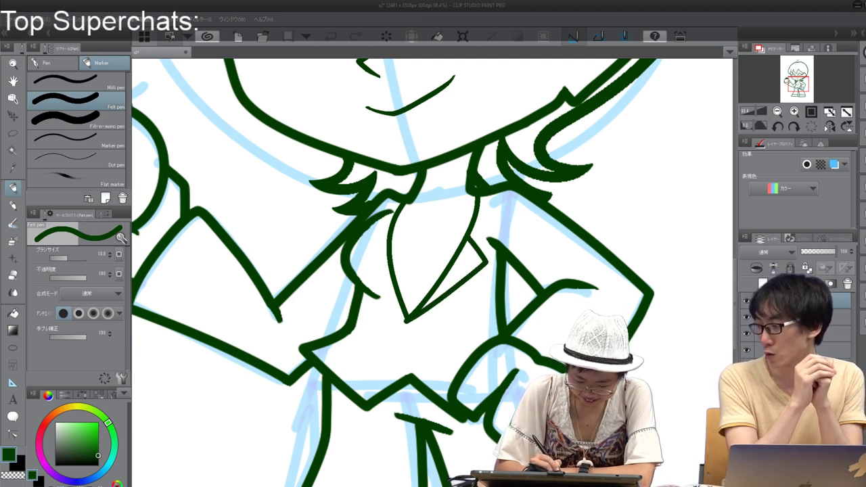
{"action": "mouse_move", "coordinate": [386, 239]}
{"action": "left_mouse_down"}
{"action": "mouse_move", "coordinate": [368, 249]}
{"action": "mouse_move", "coordinate": [365, 267]}
{"action": "mouse_move", "coordinate": [405, 318]}
{"action": "left_mouse_up"}
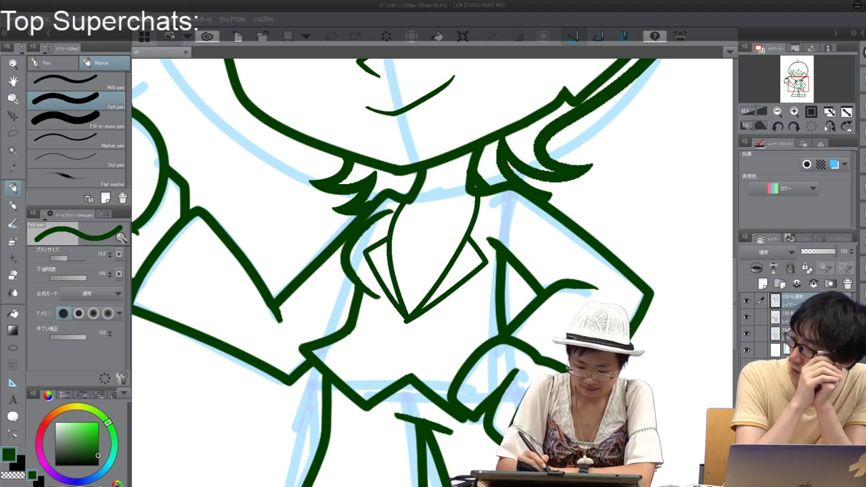
{"action": "mouse_move", "coordinate": [489, 194]}
{"action": "left_mouse_down"}
{"action": "mouse_move", "coordinate": [502, 228]}
{"action": "mouse_move", "coordinate": [479, 250]}
{"action": "left_mouse_up"}
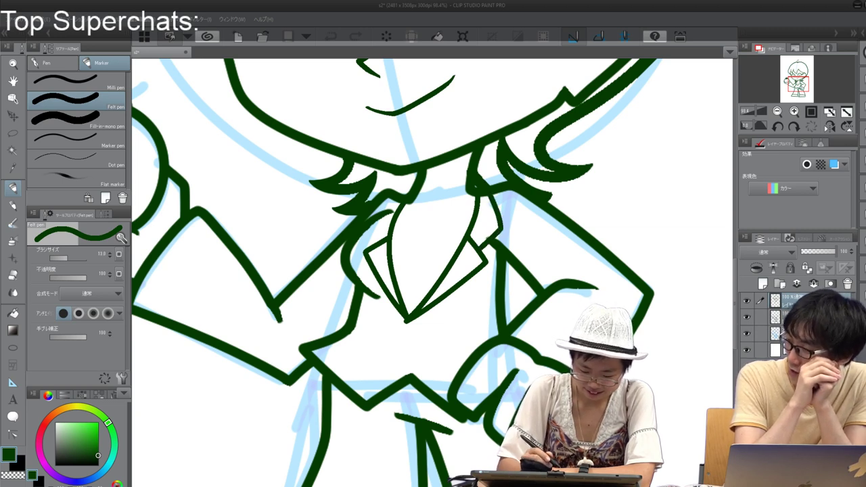
{"action": "mouse_move", "coordinate": [411, 183]}
{"action": "left_mouse_down"}
{"action": "mouse_move", "coordinate": [378, 207]}
{"action": "mouse_move", "coordinate": [376, 245]}
{"action": "left_mouse_up"}
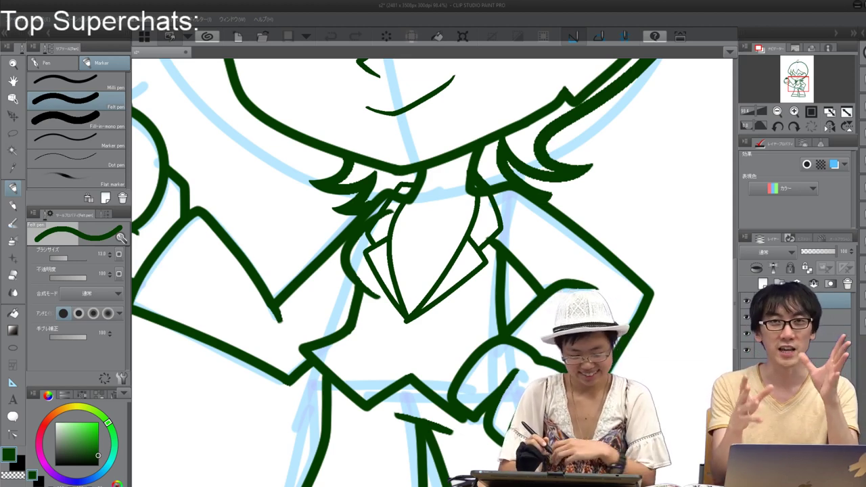
{"action": "key", "text": "ctrl+z"}
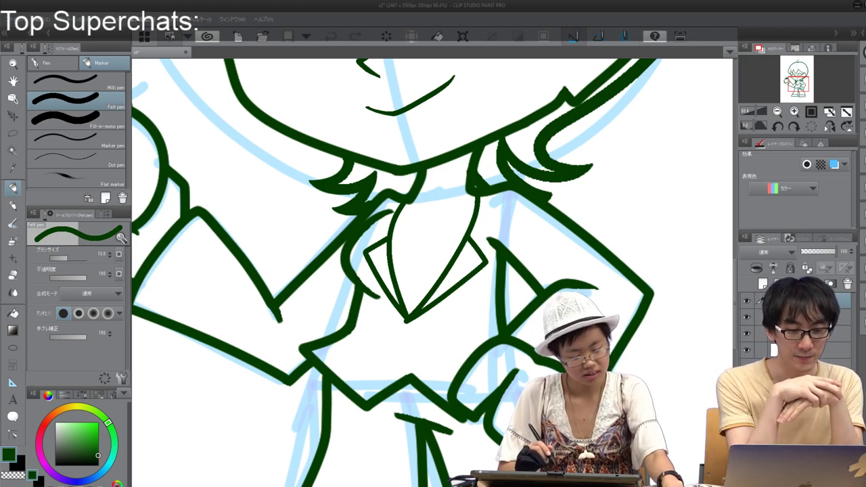
Step: Draw the upper lapels on both sides of the jacket opening and add a curved neckline with two pointed shirt-collar tips
{"action": "left_click_drag", "start_coordinate": [485, 197], "coordinate": [488, 249]}
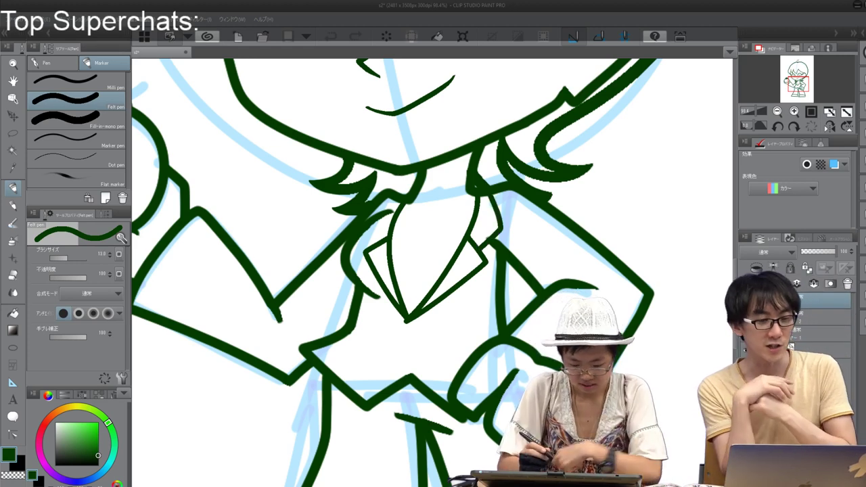
{"action": "left_click_drag", "start_coordinate": [415, 181], "coordinate": [370, 239]}
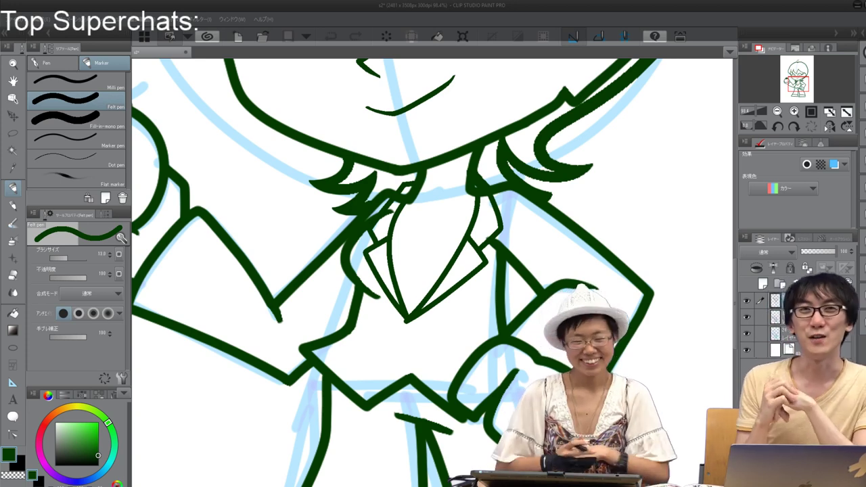
{"action": "left_click_drag", "start_coordinate": [420, 188], "coordinate": [467, 177]}
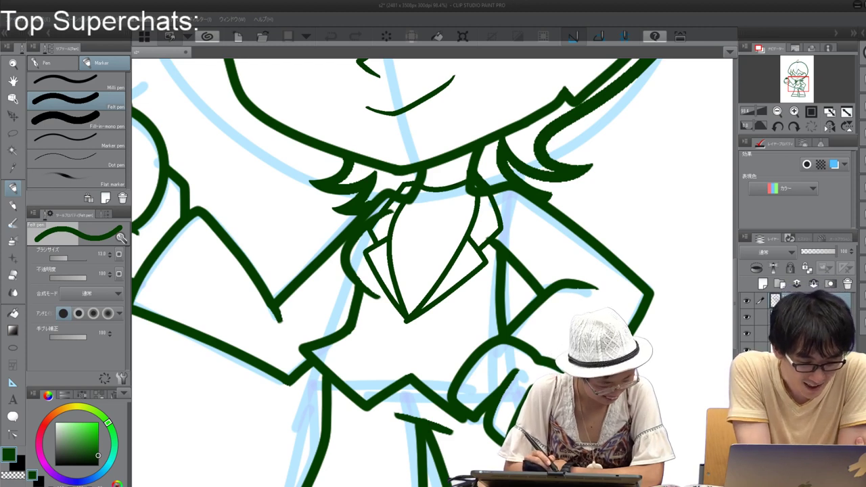
{"action": "mouse_move", "coordinate": [440, 192]}
{"action": "left_mouse_down"}
{"action": "mouse_move", "coordinate": [452, 220]}
{"action": "mouse_move", "coordinate": [474, 210]}
{"action": "mouse_move", "coordinate": [423, 206]}
{"action": "mouse_move", "coordinate": [408, 225]}
{"action": "mouse_move", "coordinate": [405, 211]}
{"action": "left_mouse_up"}
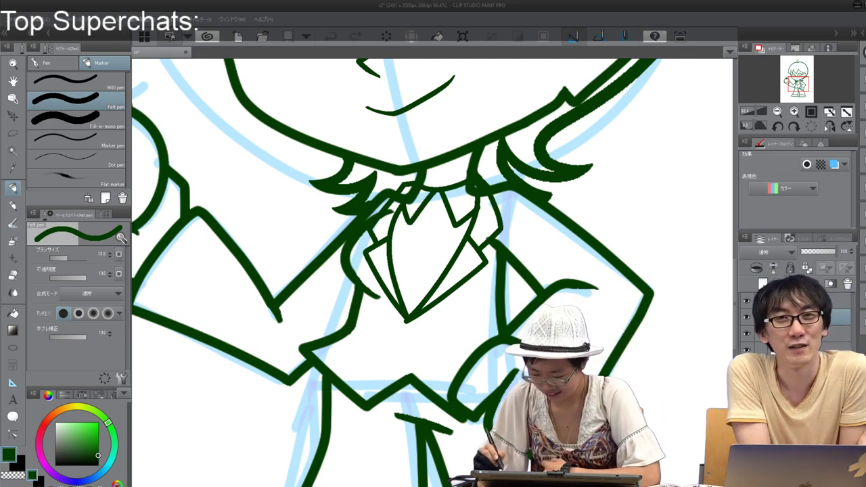
Step: Erase the overlapping outlines beside the neckline and redraw both jacket-opening edges up to the collar with the Felt pen
{"action": "key", "text": "e"}
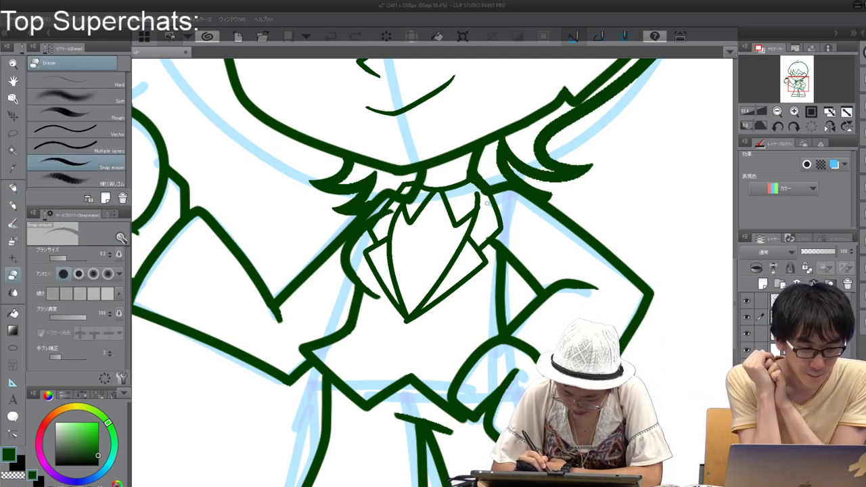
{"action": "left_click_drag", "start_coordinate": [413, 192], "coordinate": [409, 202]}
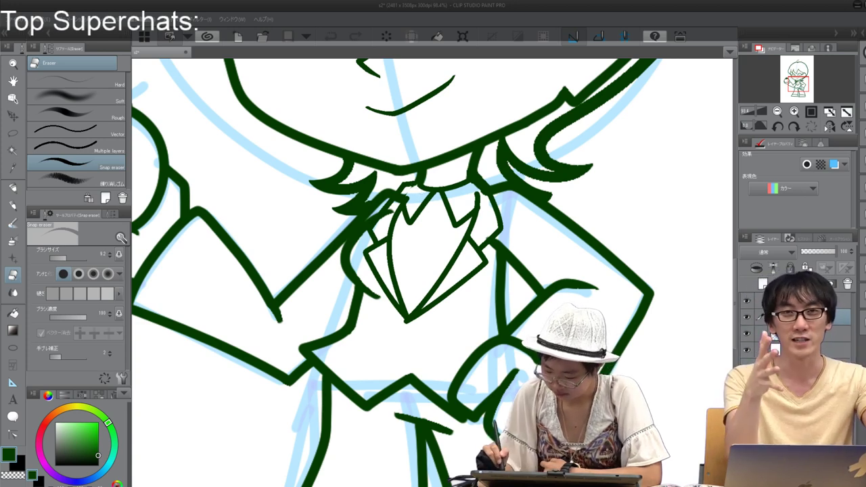
{"action": "key", "text": "p"}
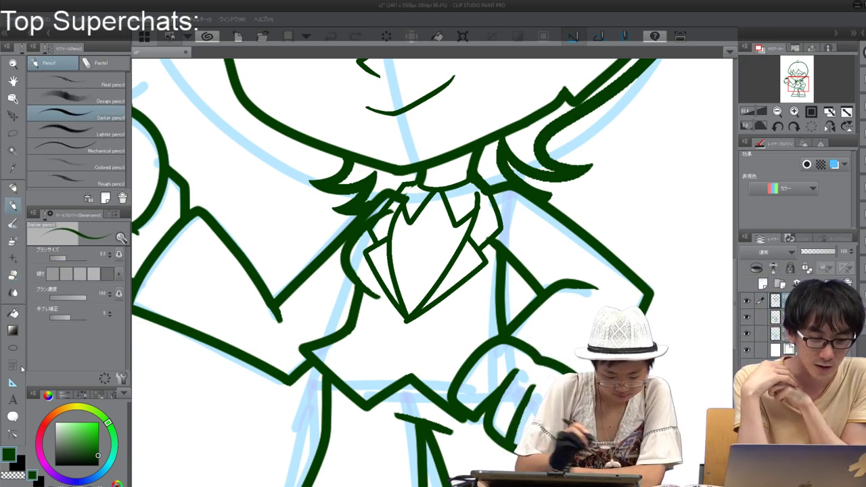
{"action": "key", "text": "p"}
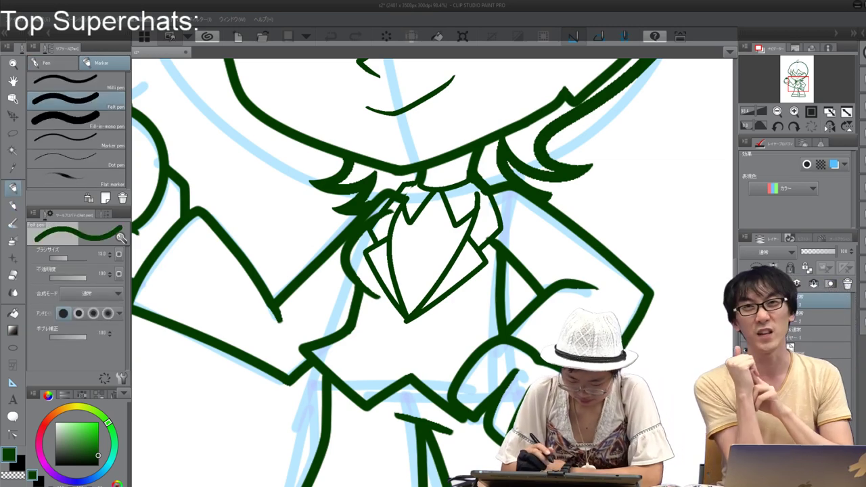
{"action": "scroll", "coordinate": [413, 231], "scroll_direction": "up", "scroll_amount": 11}
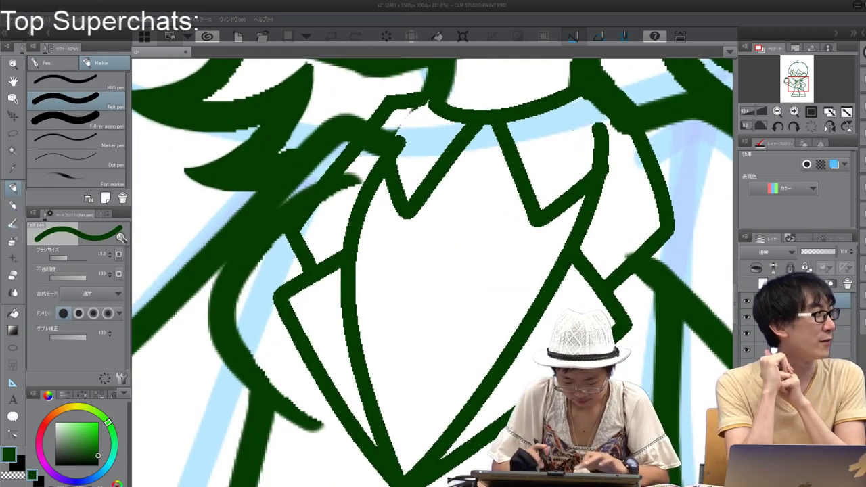
{"action": "left_click_drag", "start_coordinate": [427, 103], "coordinate": [400, 141]}
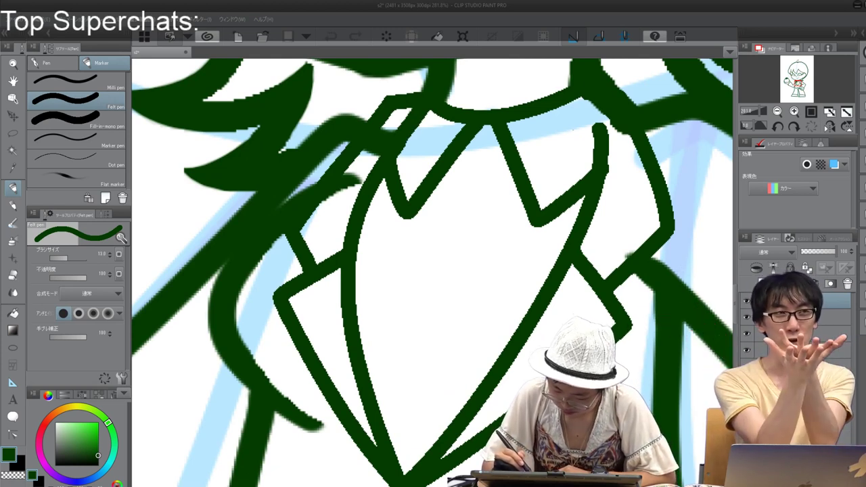
{"action": "mouse_move", "coordinate": [602, 127]}
{"action": "left_mouse_down"}
{"action": "mouse_move", "coordinate": [595, 104]}
{"action": "mouse_move", "coordinate": [639, 149]}
{"action": "left_mouse_up"}
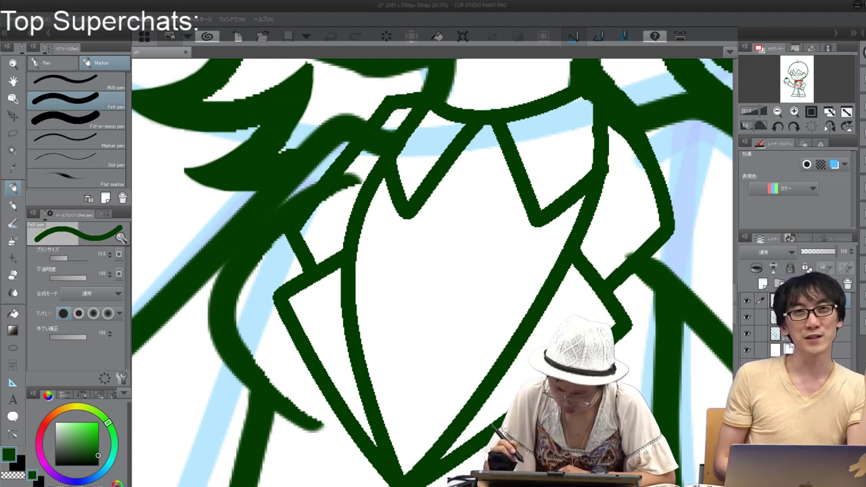
Step: Erase the stray shoulder and sleeve stroke ends that overlap the inside of the upper lapel on the raised-arm side
{"action": "left_click_drag", "start_coordinate": [501, 257], "coordinate": [442, 261]}
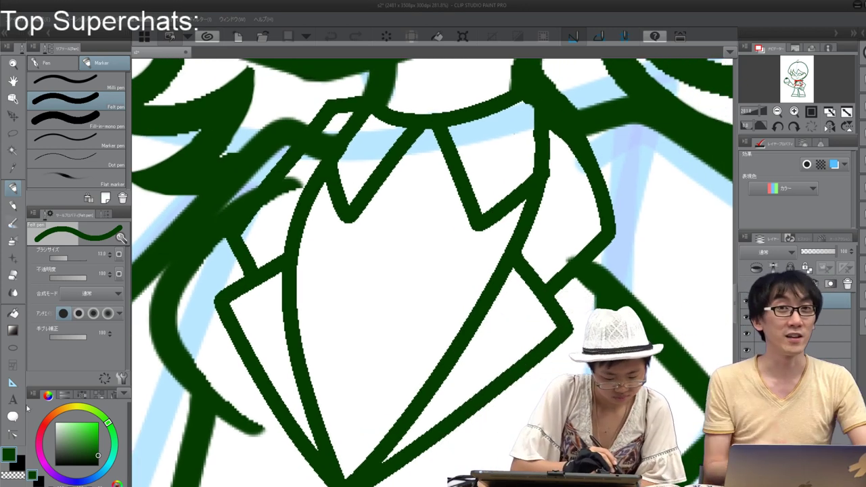
{"action": "key", "text": "e"}
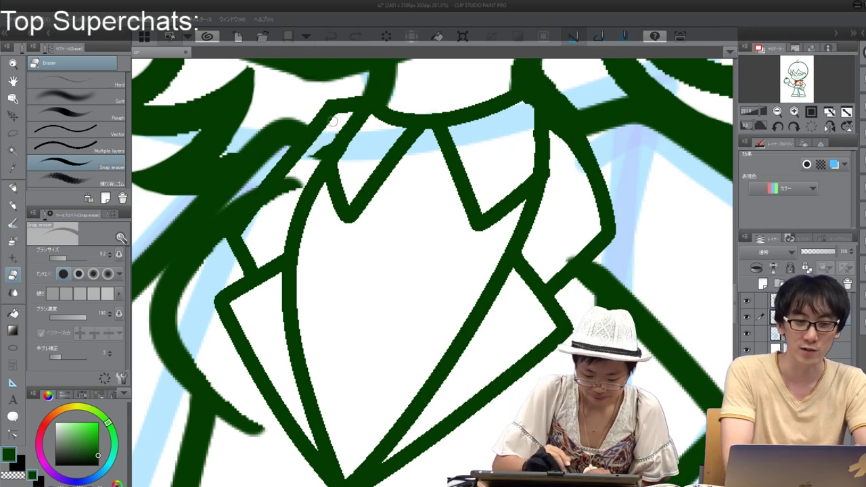
{"action": "left_click_drag", "start_coordinate": [301, 178], "coordinate": [283, 193]}
{"action": "left_click_drag", "start_coordinate": [317, 157], "coordinate": [264, 207]}
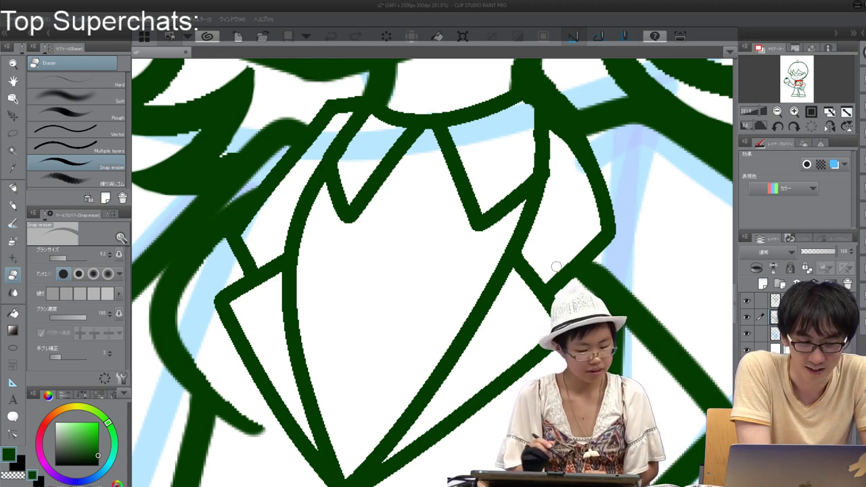
Step: Draw a short Felt pen line joining the two collar points just below the neckline
{"action": "key", "text": "p"}
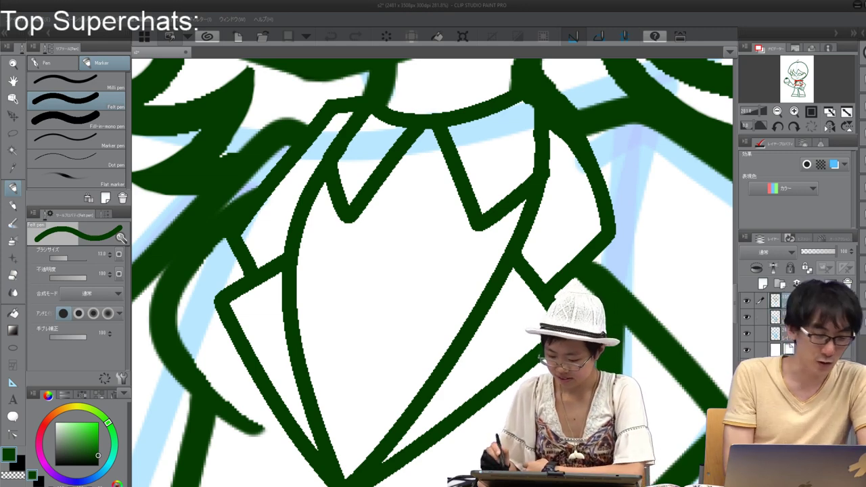
{"action": "left_click_drag", "start_coordinate": [408, 150], "coordinate": [442, 153]}
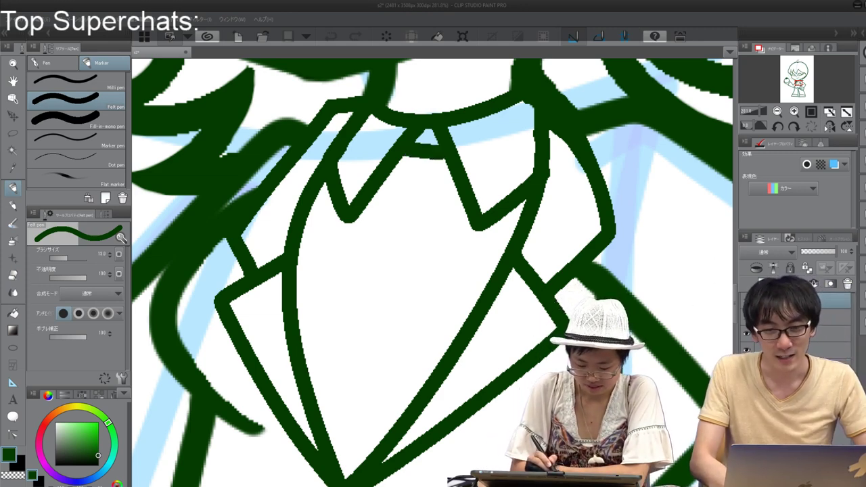
{"action": "left_click_drag", "start_coordinate": [379, 184], "coordinate": [375, 230]}
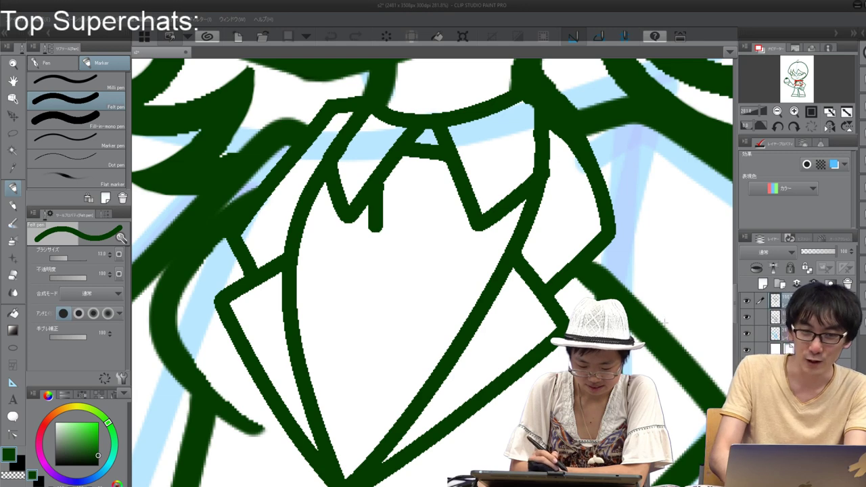
{"action": "key", "text": "ctrl+z"}
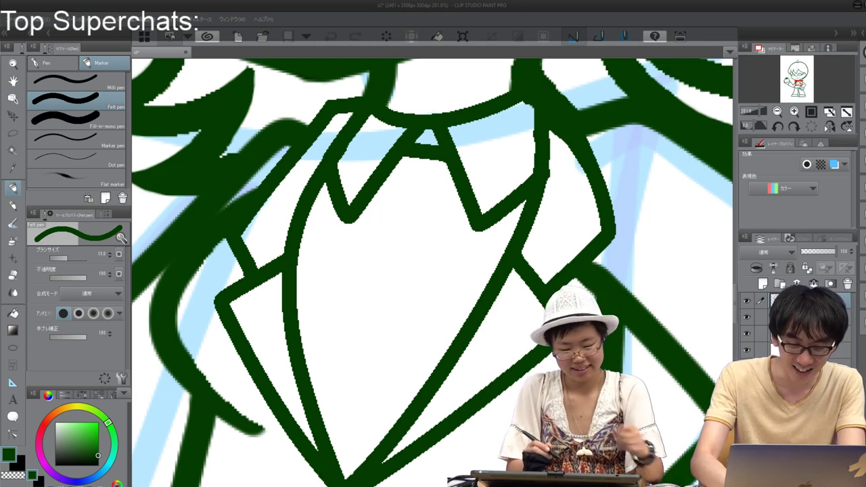
{"action": "left_click_drag", "start_coordinate": [373, 183], "coordinate": [371, 237]}
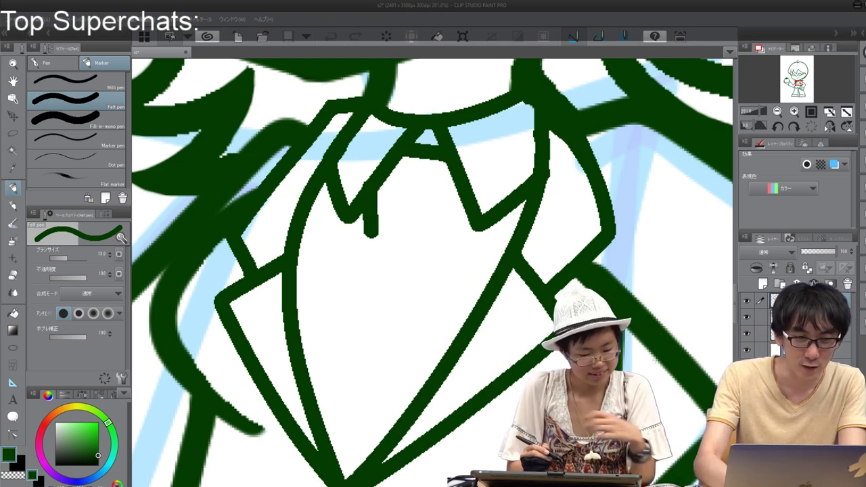
{"action": "key", "text": "ctrl+z"}
Step: Draw the angular tie knot between the collar points and extend two tie edges down to the jacket opening
{"action": "mouse_move", "coordinate": [379, 185]}
{"action": "left_mouse_down"}
{"action": "mouse_move", "coordinate": [379, 239]}
{"action": "mouse_move", "coordinate": [417, 238]}
{"action": "mouse_move", "coordinate": [444, 251]}
{"action": "mouse_move", "coordinate": [468, 210]}
{"action": "left_mouse_up"}
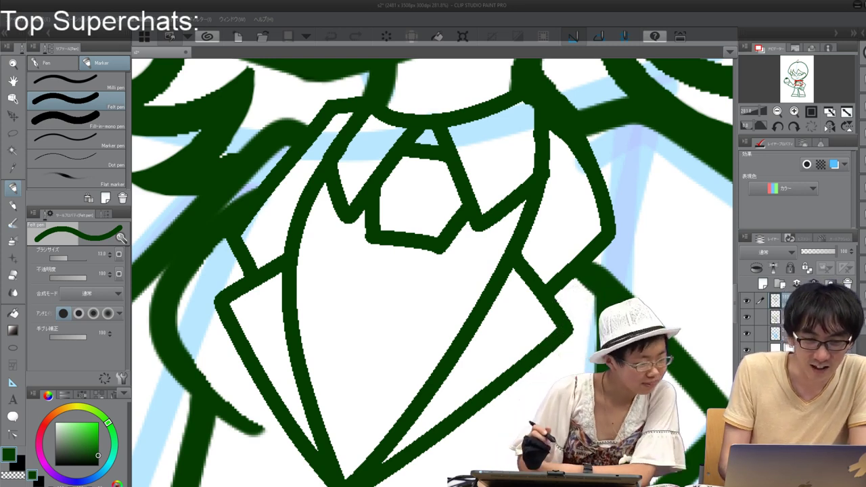
{"action": "mouse_move", "coordinate": [376, 243]}
{"action": "left_mouse_down"}
{"action": "mouse_move", "coordinate": [309, 364]}
{"action": "mouse_move", "coordinate": [313, 380]}
{"action": "left_mouse_up"}
{"action": "left_click_drag", "start_coordinate": [436, 252], "coordinate": [426, 385]}
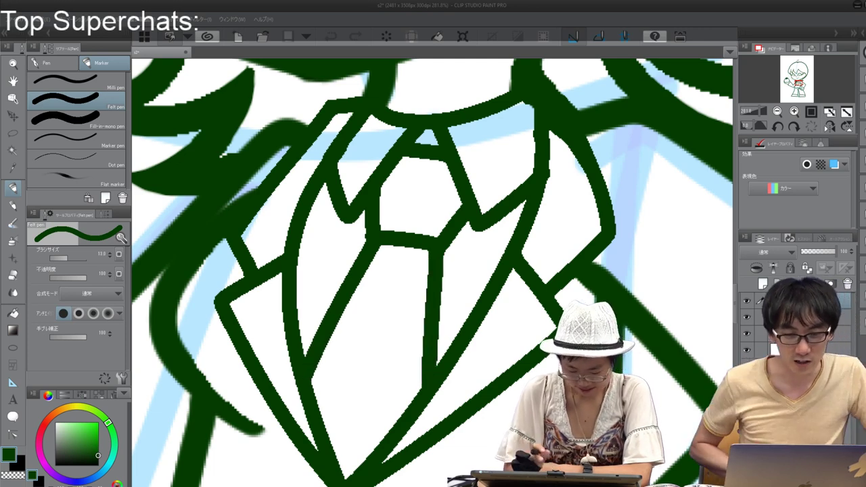
{"action": "left_click_drag", "start_coordinate": [433, 271], "coordinate": [422, 281]}
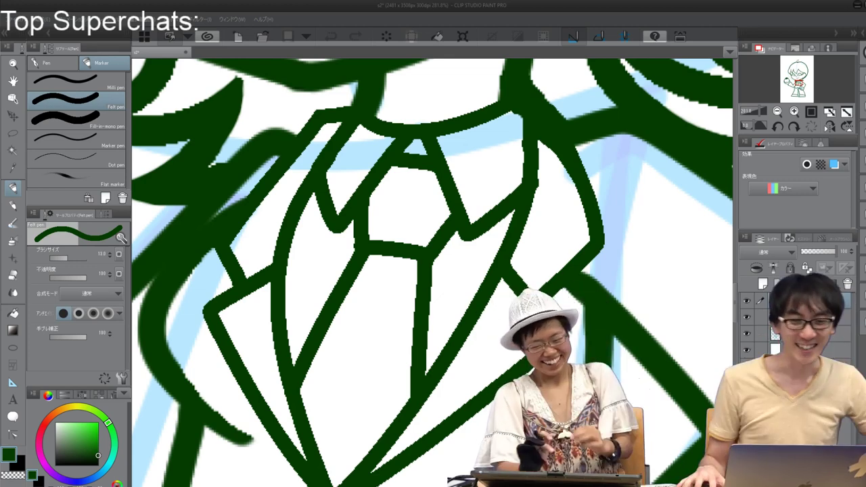
{"action": "scroll", "coordinate": [432, 270], "scroll_direction": "down", "scroll_amount": 4}
{"action": "scroll", "coordinate": [432, 271], "scroll_direction": "up", "scroll_amount": 1}
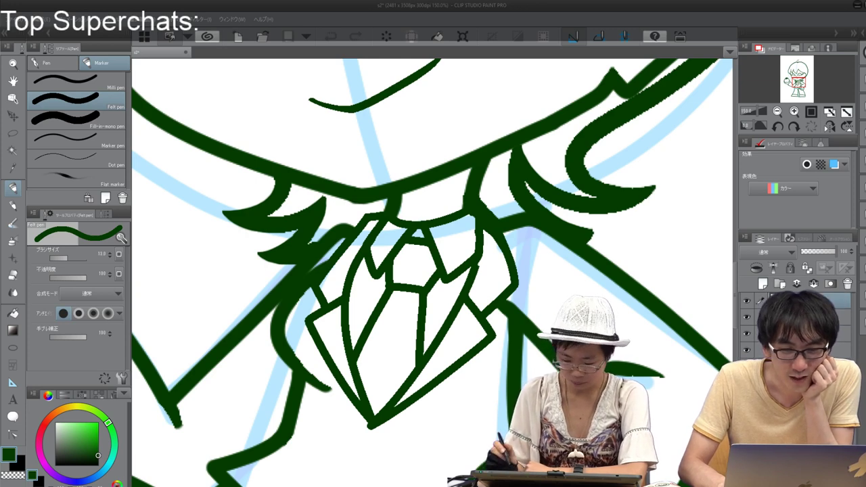
{"action": "left_click_drag", "start_coordinate": [407, 324], "coordinate": [440, 184]}
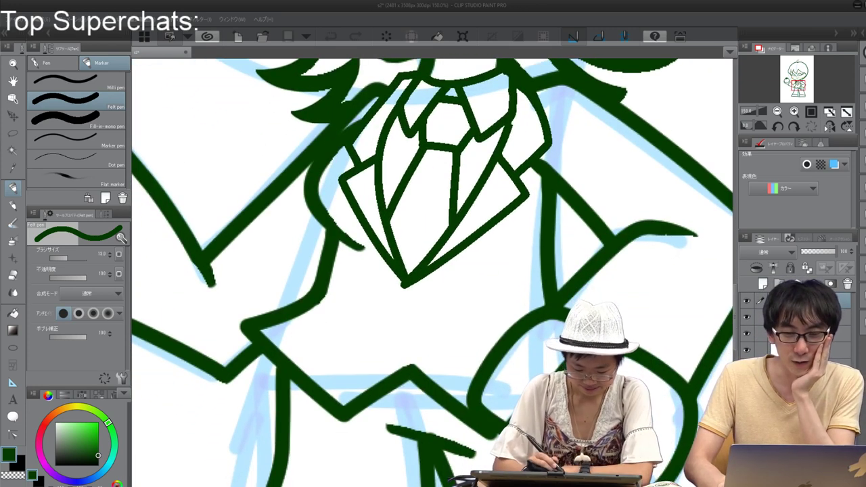
{"action": "left_click_drag", "start_coordinate": [403, 285], "coordinate": [408, 367]}
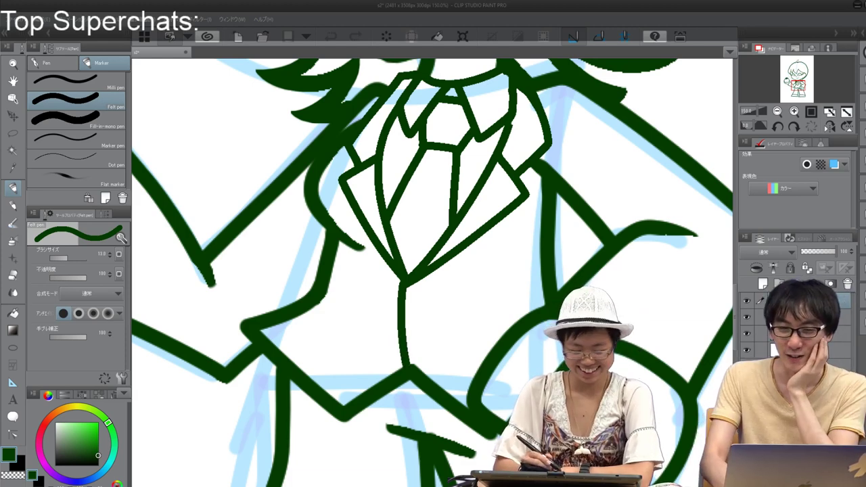
{"action": "mouse_move", "coordinate": [425, 316]}
{"action": "left_mouse_down"}
{"action": "mouse_move", "coordinate": [423, 298]}
{"action": "mouse_move", "coordinate": [426, 316]}
{"action": "left_mouse_up"}
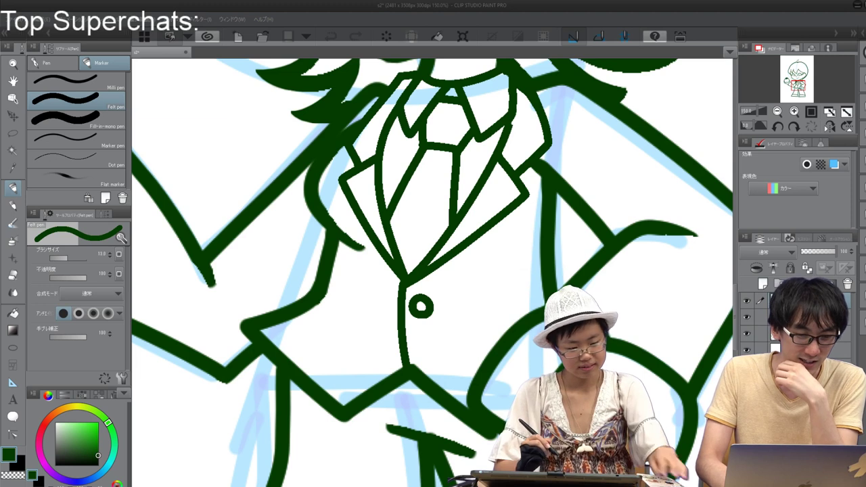
{"action": "key", "text": "ctrl+z"}
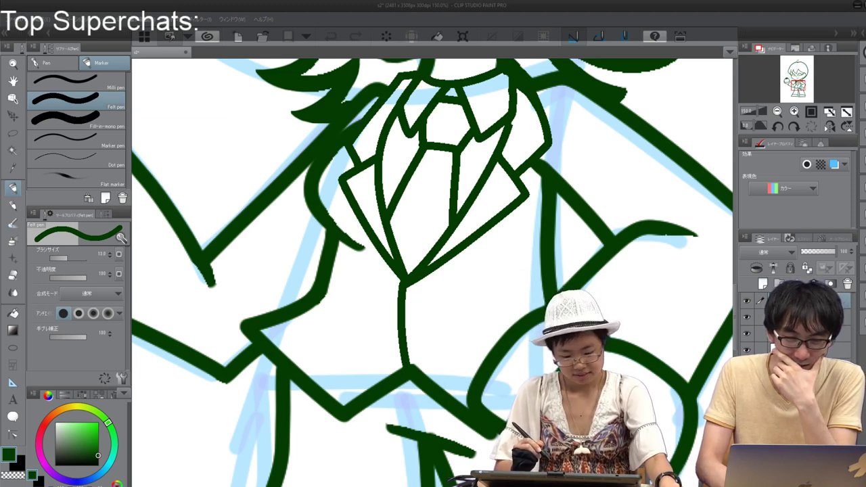
{"action": "key", "text": "ctrl+z"}
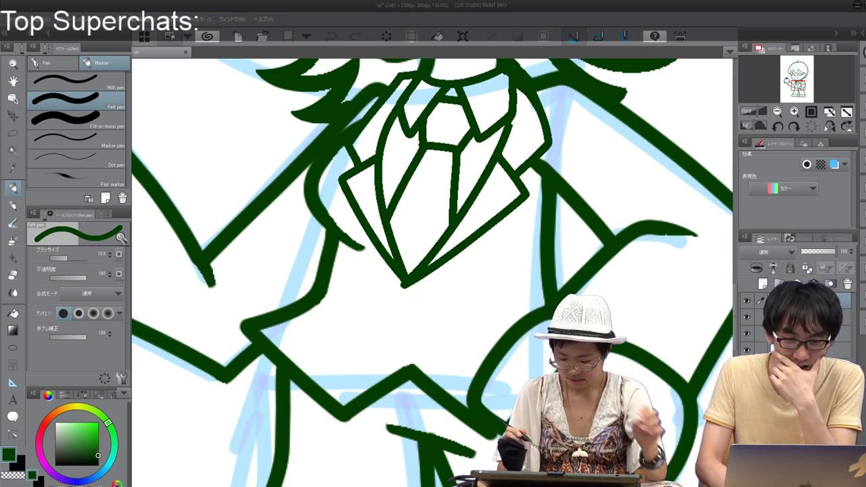
Step: Draw a straight vertical front seam from the tip of the lapels to the peak of the jacket hem
{"action": "left_click_drag", "start_coordinate": [406, 287], "coordinate": [407, 368]}
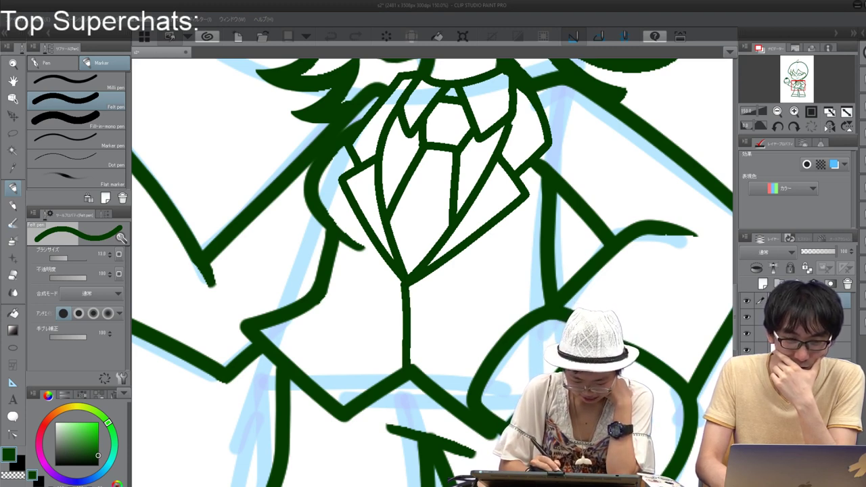
Step: Draw two small open-circle buttons, one above the other, beside the jacket's front seam using a thinner Felt pen
{"action": "mouse_move", "coordinate": [395, 306]}
{"action": "left_mouse_down"}
{"action": "mouse_move", "coordinate": [381, 297]}
{"action": "mouse_move", "coordinate": [393, 290]}
{"action": "mouse_move", "coordinate": [396, 310]}
{"action": "left_mouse_up"}
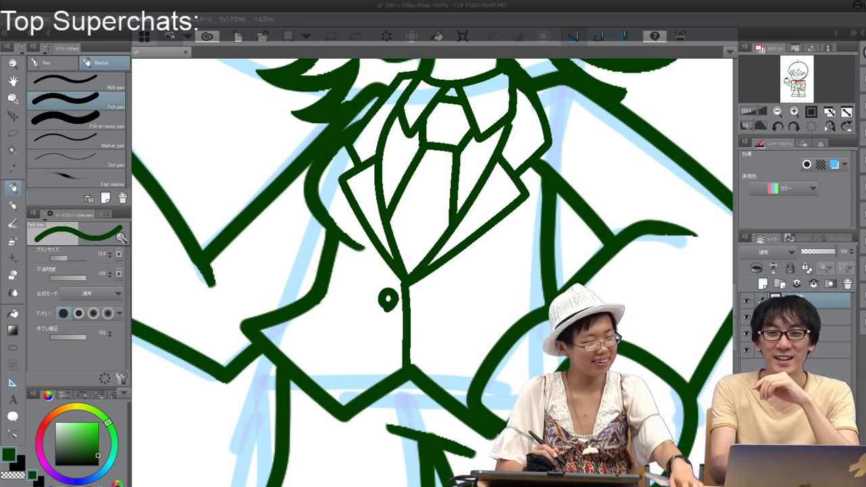
{"action": "key", "text": "ctrl+z"}
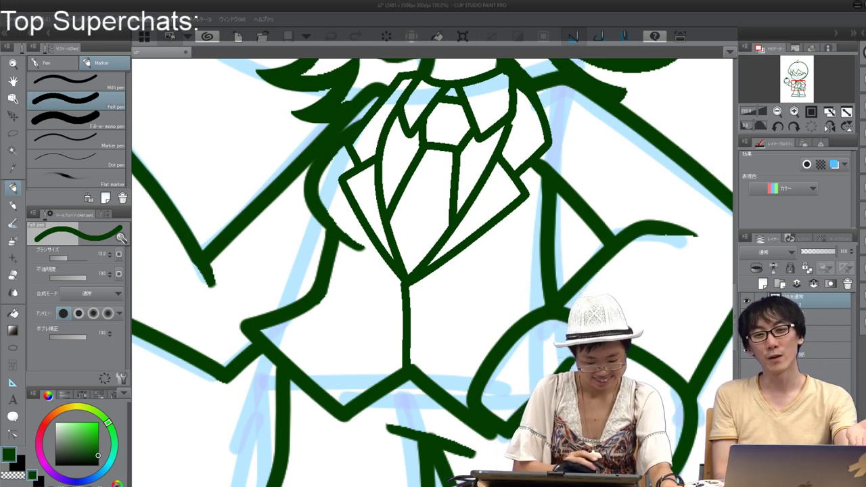
{"action": "left_click_drag", "start_coordinate": [68, 258], "coordinate": [65, 258]}
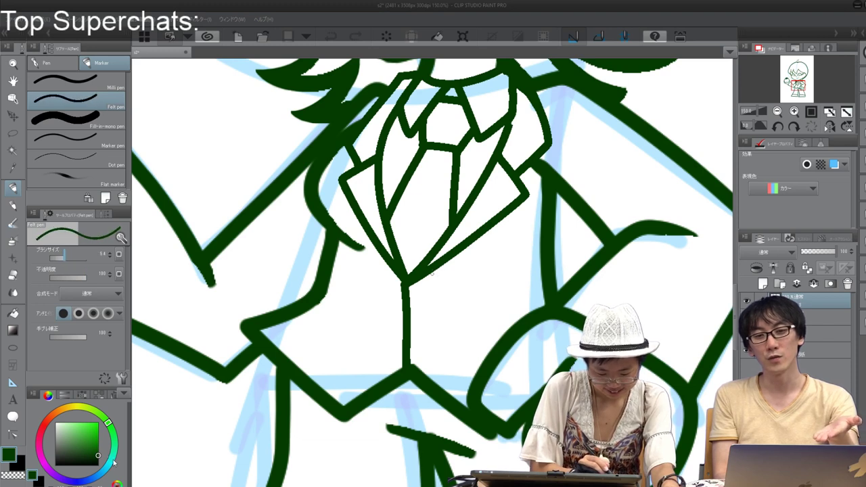
{"action": "mouse_move", "coordinate": [387, 303]}
{"action": "left_mouse_down"}
{"action": "mouse_move", "coordinate": [385, 291]}
{"action": "mouse_move", "coordinate": [396, 298]}
{"action": "mouse_move", "coordinate": [390, 305]}
{"action": "left_mouse_up"}
{"action": "mouse_move", "coordinate": [389, 341]}
{"action": "left_mouse_down"}
{"action": "mouse_move", "coordinate": [385, 329]}
{"action": "mouse_move", "coordinate": [395, 335]}
{"action": "mouse_move", "coordinate": [390, 342]}
{"action": "left_mouse_up"}
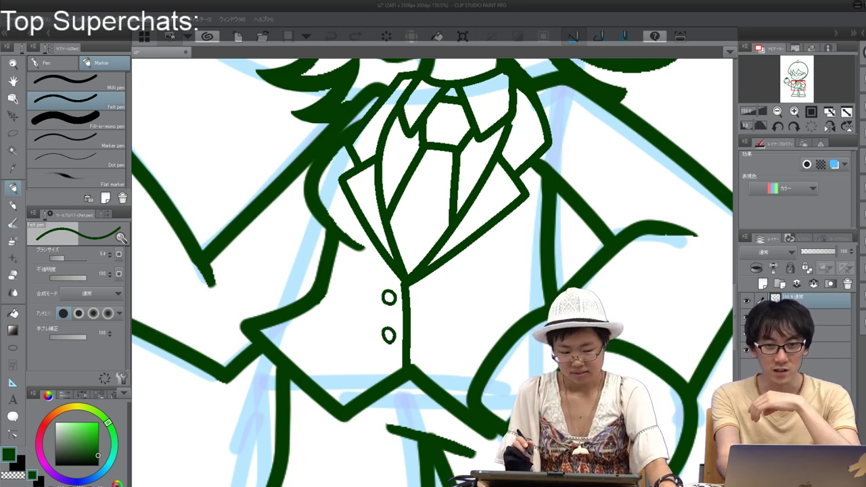
{"action": "scroll", "coordinate": [610, 308], "scroll_direction": "up", "scroll_amount": 3}
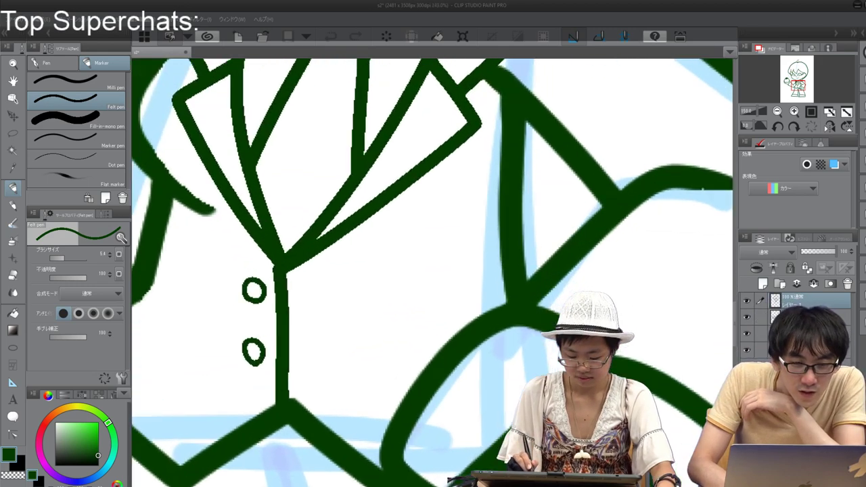
{"action": "scroll", "coordinate": [609, 308], "scroll_direction": "down", "scroll_amount": 8}
{"action": "scroll", "coordinate": [599, 309], "scroll_direction": "down", "scroll_amount": 2}
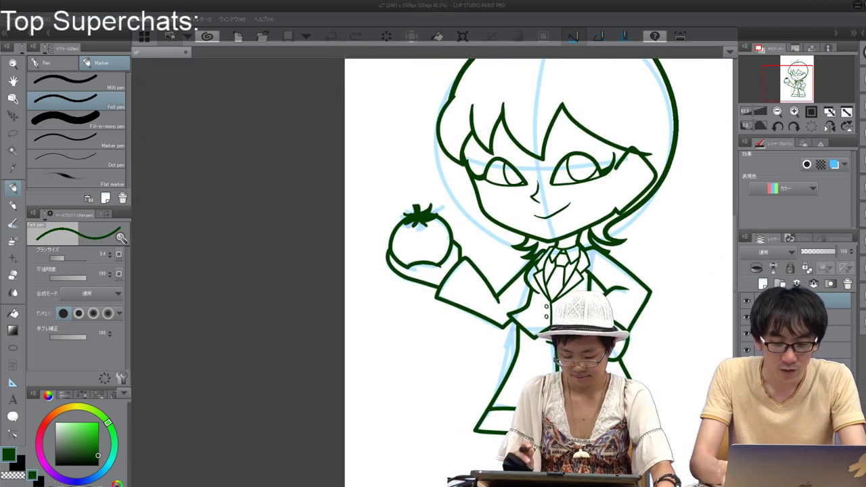
{"action": "left_click_drag", "start_coordinate": [543, 159], "coordinate": [529, 167]}
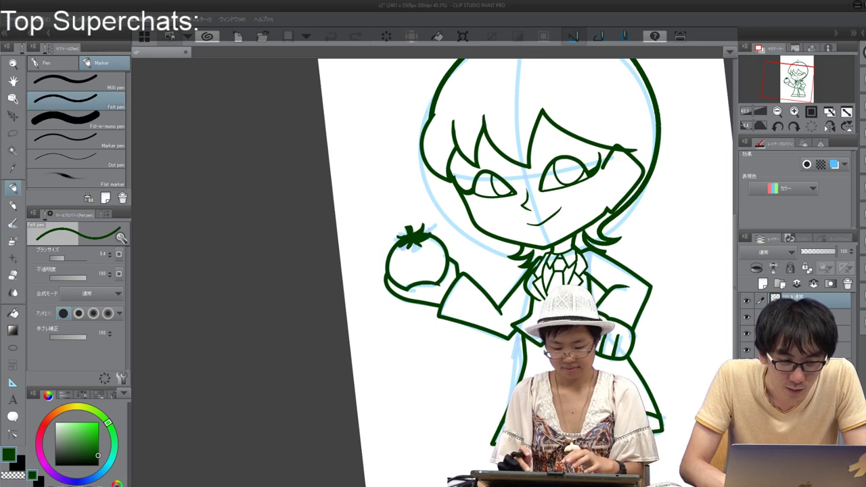
{"action": "left_click", "coordinate": [811, 127]}
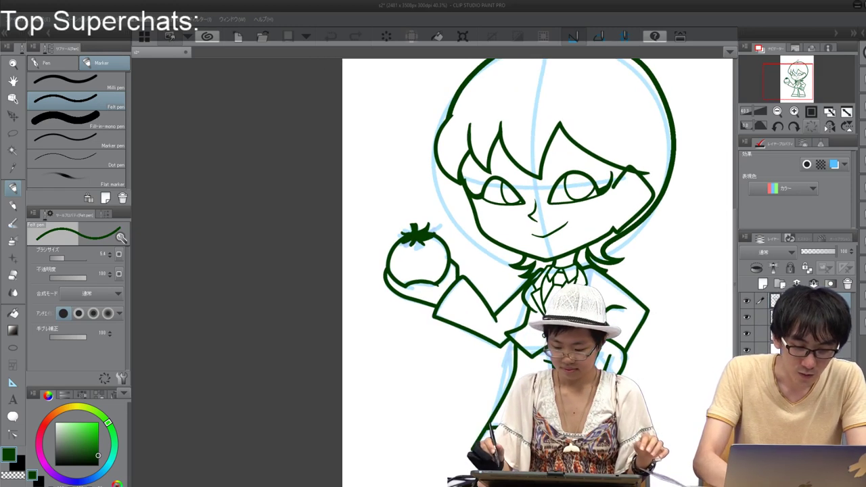
{"action": "left_click_drag", "start_coordinate": [528, 230], "coordinate": [428, 279]}
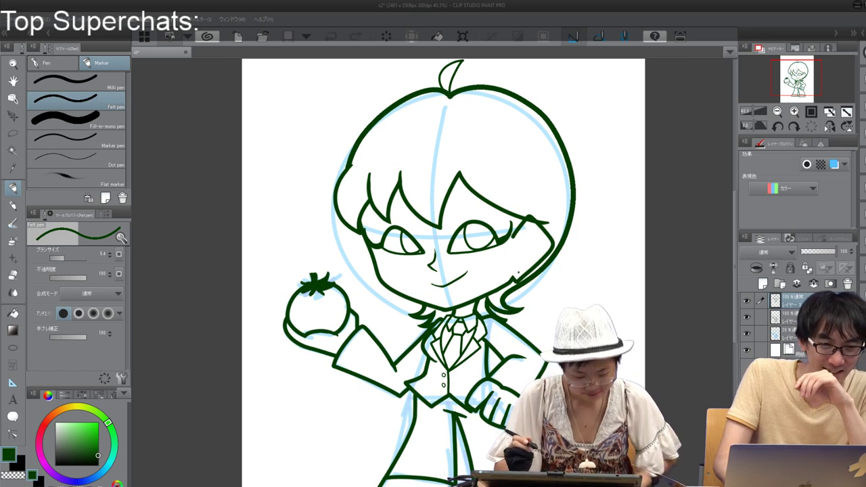
Step: Draw a filled earring stud at the lower ear tip with a thicker Felt pen, and add a second dot below it outside the hair
{"action": "mouse_move", "coordinate": [65, 258]}
{"action": "left_mouse_down"}
{"action": "mouse_move", "coordinate": [55, 258]}
{"action": "mouse_move", "coordinate": [68, 258]}
{"action": "left_mouse_up"}
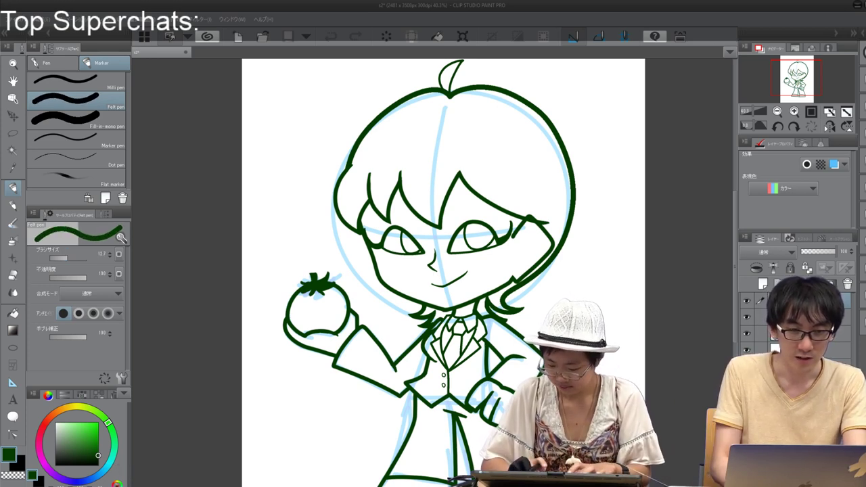
{"action": "scroll", "coordinate": [506, 279], "scroll_direction": "up", "scroll_amount": 5}
{"action": "left_click_drag", "start_coordinate": [532, 263], "coordinate": [526, 261]}
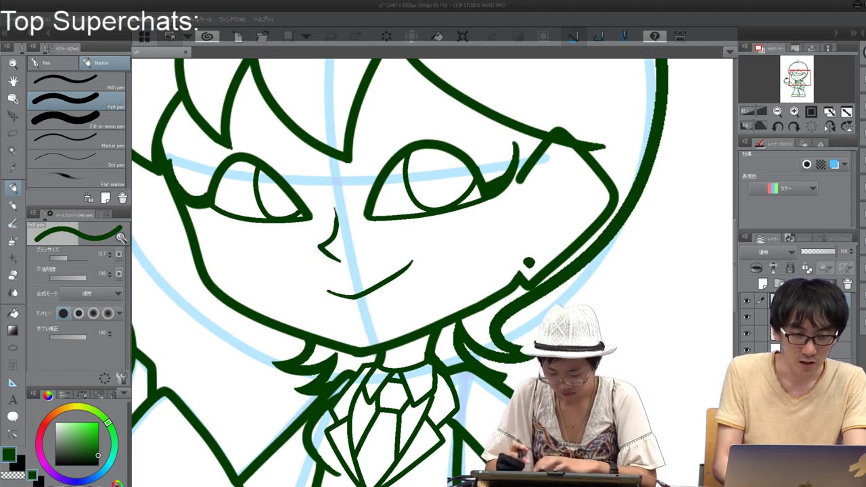
{"action": "key", "text": "ctrl+plus"}
{"action": "key", "text": "bracketright"}
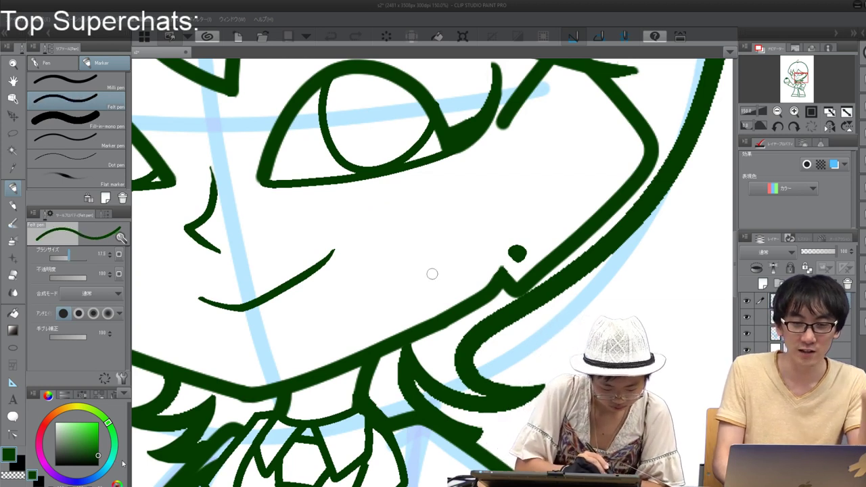
{"action": "key", "text": "bracketright"}
{"action": "key", "text": "bracketright"}
{"action": "left_click_drag", "start_coordinate": [517, 254], "coordinate": [519, 258]}
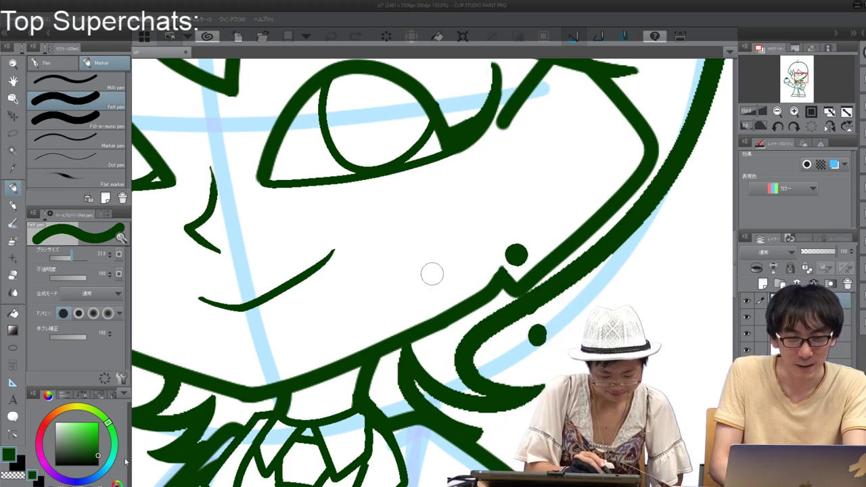
Step: Draw a round tomato outline with a thin Felt pen below the second dot as the dangling part of the earring
{"action": "key", "text": "bracketleft"}
{"action": "key", "text": "bracketleft"}
{"action": "key", "text": "bracketleft"}
{"action": "key", "text": "bracketleft"}
{"action": "key", "text": "bracketleft"}
{"action": "key", "text": "bracketleft"}
{"action": "key", "text": "bracketleft"}
{"action": "key", "text": "bracketleft"}
{"action": "key", "text": "bracketleft"}
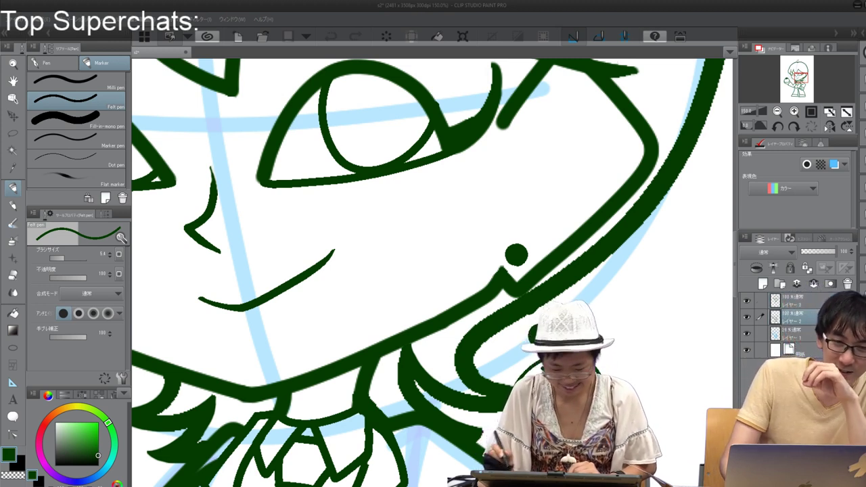
Step: Erase the hair tip that overlaps the inside of the tomato earring, working on the character line layer with the Snap eraser
{"action": "key", "text": "e"}
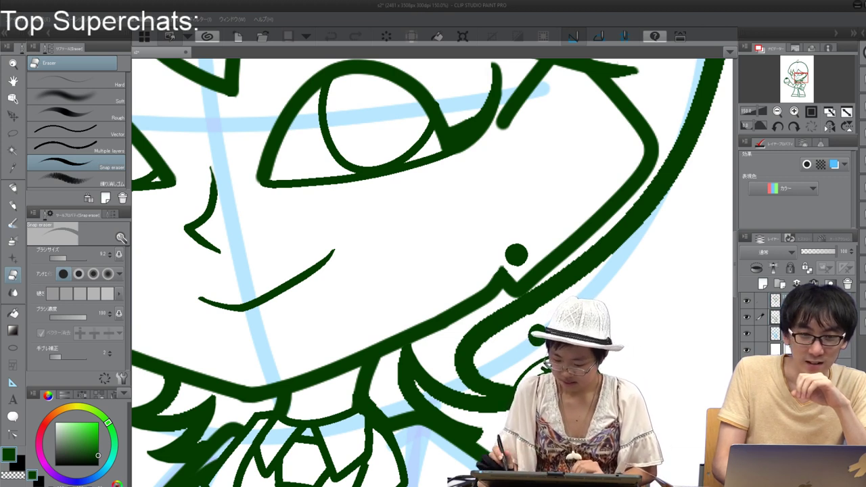
{"action": "mouse_move", "coordinate": [679, 224]}
{"action": "left_mouse_down"}
{"action": "mouse_move", "coordinate": [665, 222]}
{"action": "mouse_move", "coordinate": [697, 228]}
{"action": "left_mouse_up"}
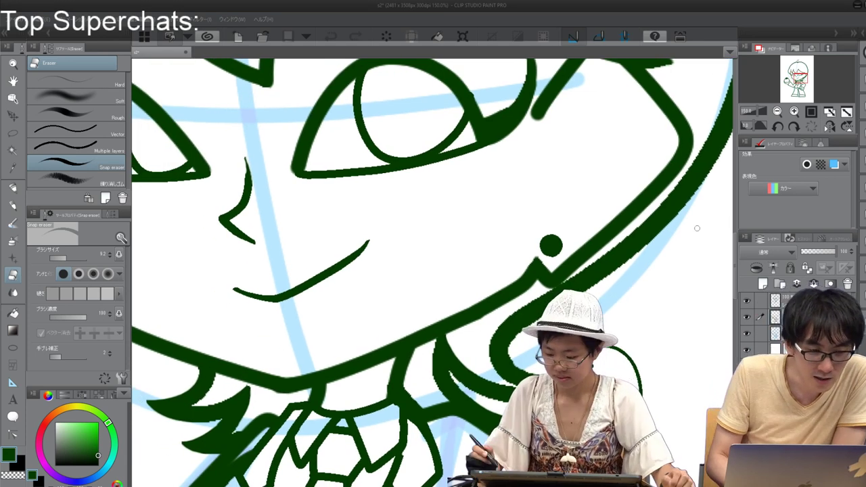
{"action": "key", "text": "ctrl+minus"}
{"action": "key", "text": "ctrl+minus"}
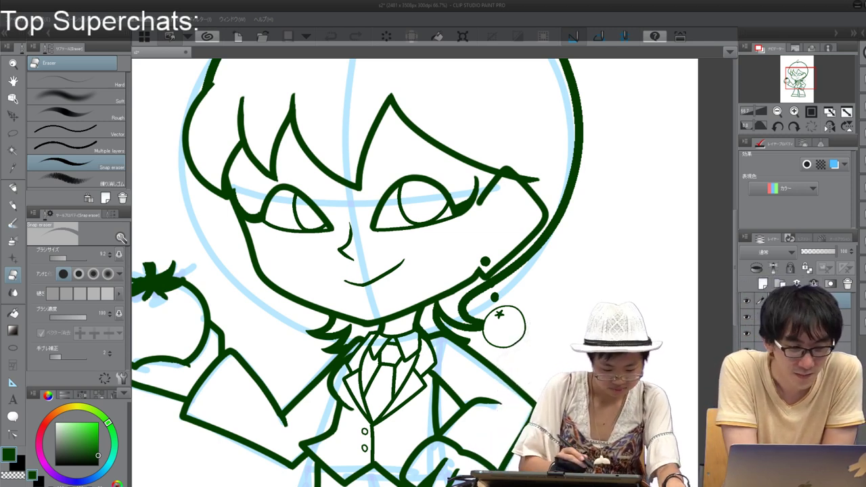
{"action": "key", "text": "p"}
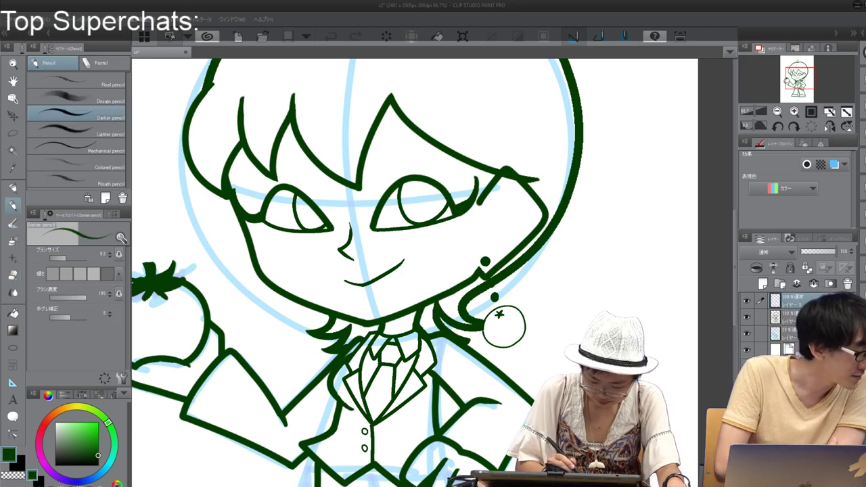
{"action": "mouse_move", "coordinate": [288, 335]}
{"action": "left_mouse_down"}
{"action": "mouse_move", "coordinate": [278, 309]}
{"action": "mouse_move", "coordinate": [299, 311]}
{"action": "mouse_move", "coordinate": [286, 336]}
{"action": "left_mouse_up"}
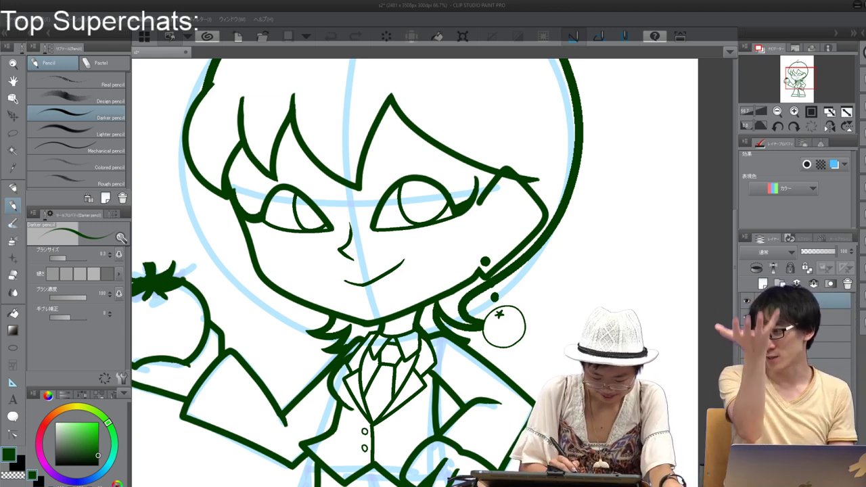
{"action": "mouse_move", "coordinate": [287, 336]}
{"action": "left_mouse_down"}
{"action": "mouse_move", "coordinate": [277, 316]}
{"action": "mouse_move", "coordinate": [298, 309]}
{"action": "left_mouse_up"}
{"action": "key", "text": "ctrl+z"}
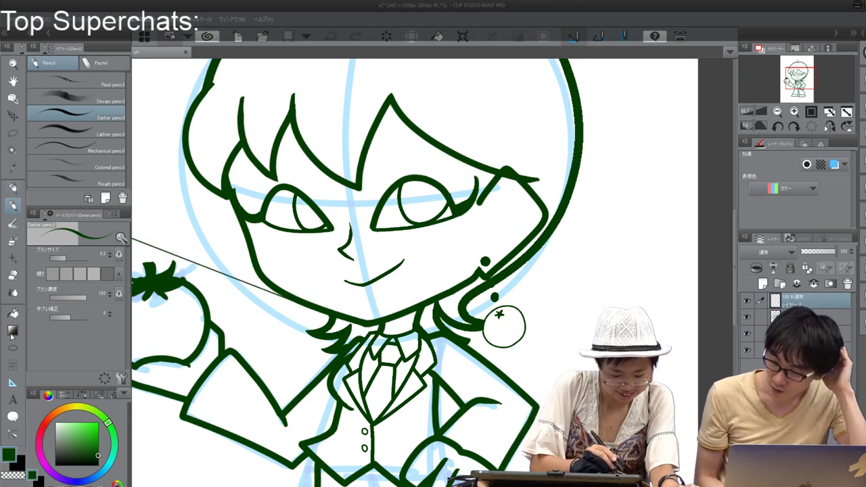
Step: Draw a smaller tomato earring with a star-shaped calyx beside the hair tips on the raised-arm side using the thin Felt pen
{"action": "key", "text": "p"}
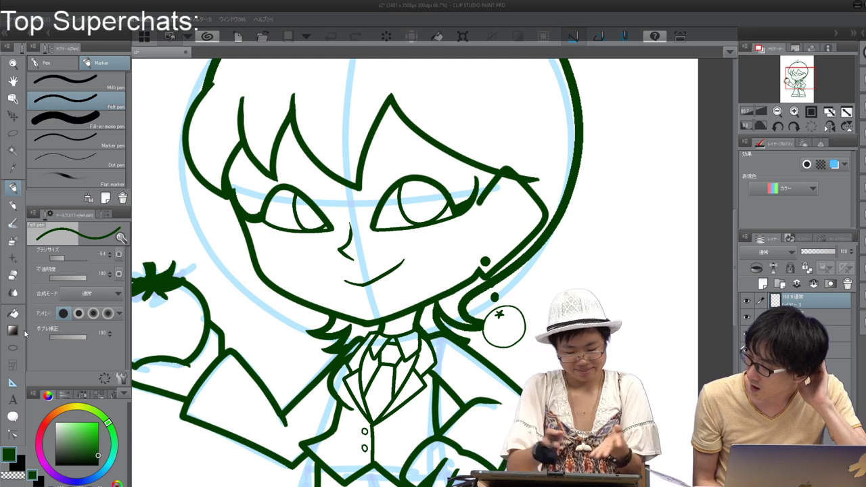
{"action": "scroll", "coordinate": [415, 314], "scroll_direction": "down", "scroll_amount": 5}
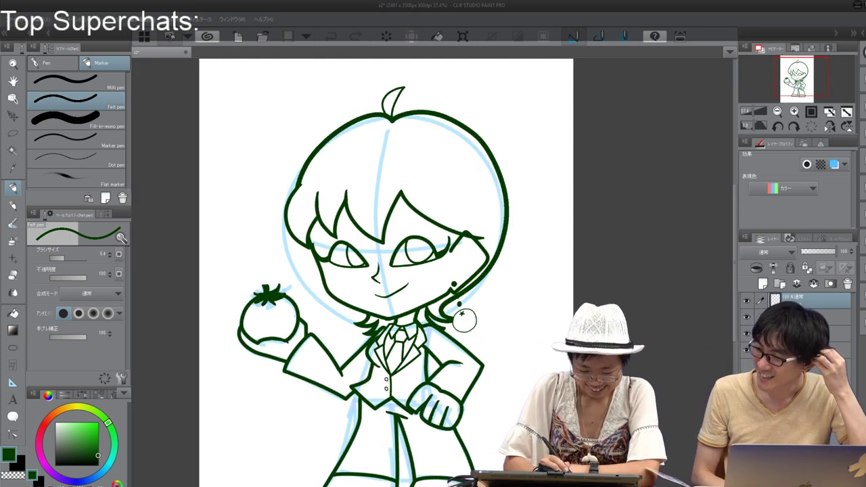
{"action": "mouse_move", "coordinate": [338, 324]}
{"action": "left_mouse_down"}
{"action": "mouse_move", "coordinate": [345, 330]}
{"action": "mouse_move", "coordinate": [351, 313]}
{"action": "left_mouse_up"}
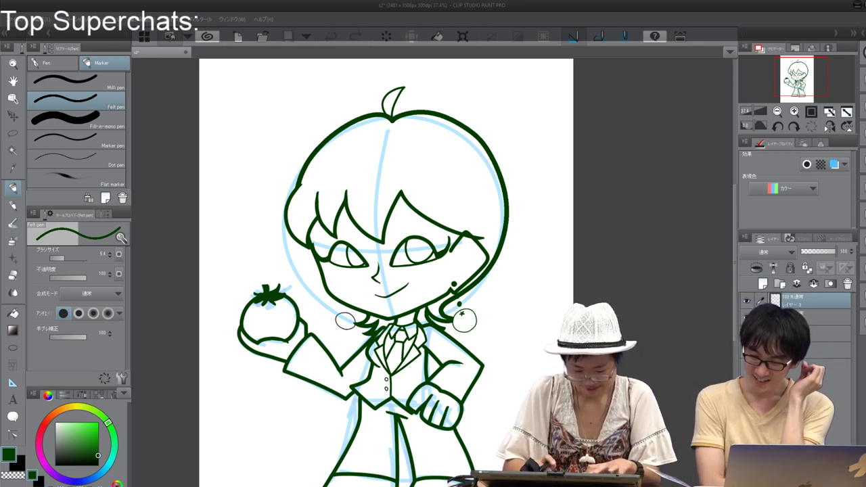
{"action": "scroll", "coordinate": [386, 323], "scroll_direction": "up", "scroll_amount": 8}
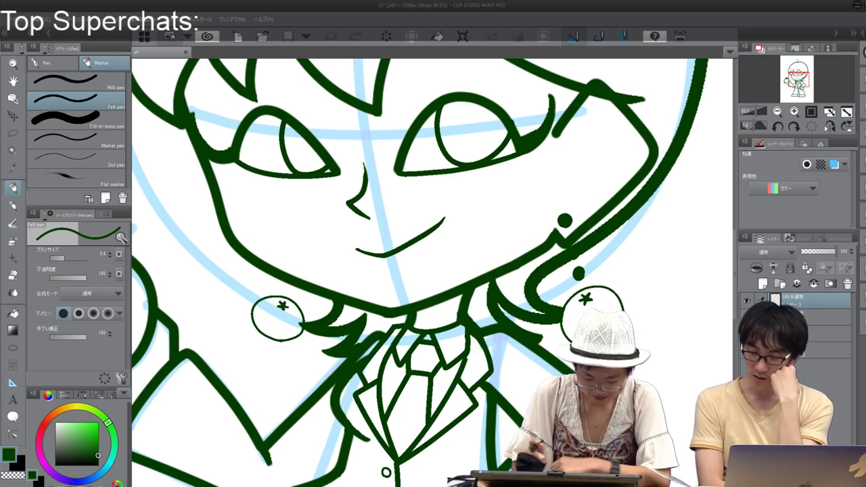
Step: Set the Felt pen size to 12.7 and add an earring dot against the jawline above the smaller tomato
{"action": "left_click_drag", "start_coordinate": [433, 285], "coordinate": [464, 273]}
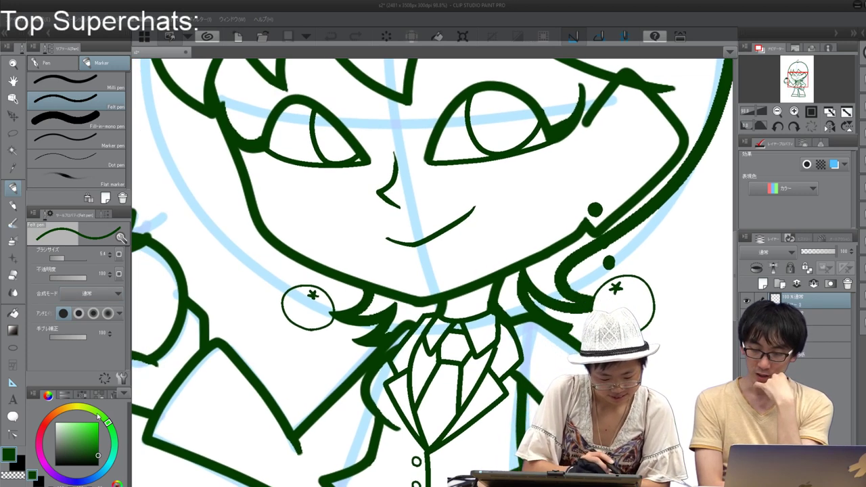
{"action": "left_click", "coordinate": [62, 258]}
{"action": "key", "text": "bracketright"}
{"action": "key", "text": "bracketright"}
{"action": "key", "text": "bracketright"}
{"action": "key", "text": "bracketright"}
{"action": "key", "text": "bracketright"}
{"action": "key", "text": "bracketright"}
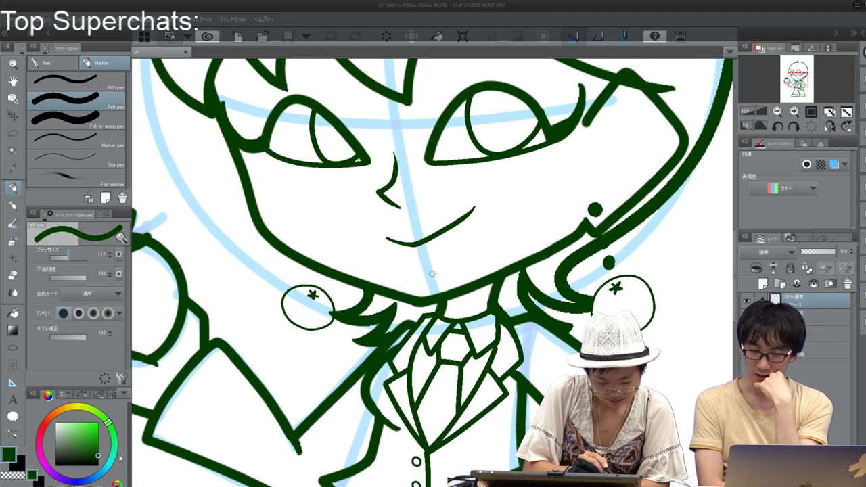
{"action": "key", "text": "bracketleft"}
{"action": "key", "text": "bracketleft"}
{"action": "left_click", "coordinate": [323, 274]}
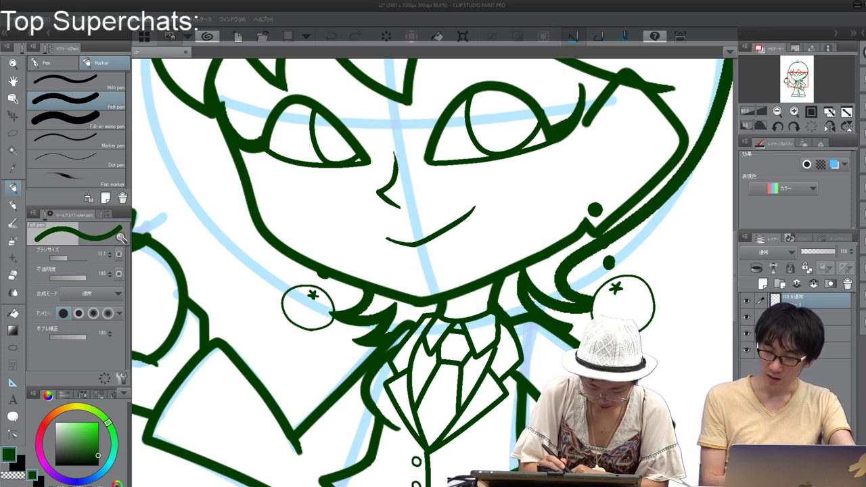
{"action": "left_click_drag", "start_coordinate": [323, 275], "coordinate": [321, 278]}
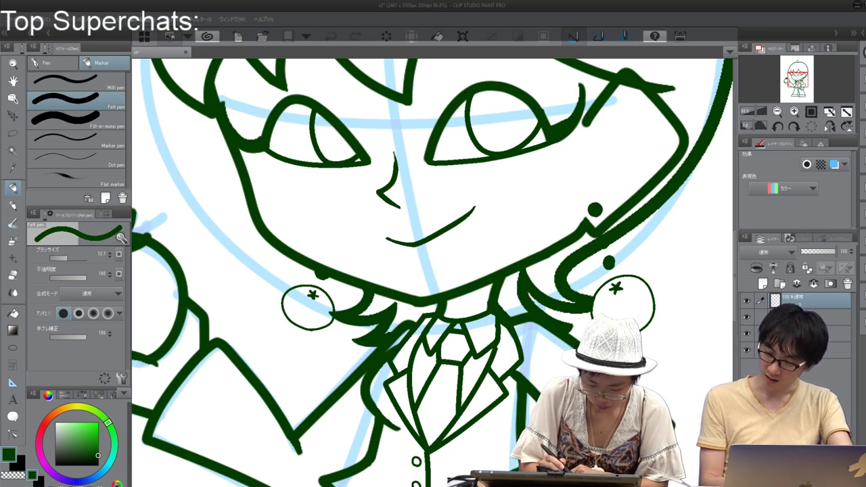
Step: Hide the light blue sketch layer and add a new raster layer directly above it, beneath the line art
{"action": "scroll", "coordinate": [456, 318], "scroll_direction": "down", "scroll_amount": 4}
{"action": "scroll", "coordinate": [433, 272], "scroll_direction": "left", "scroll_amount": 1}
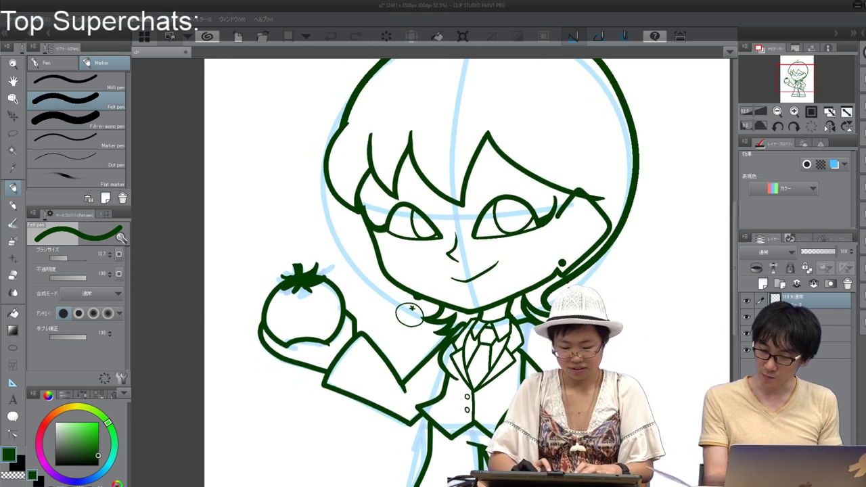
{"action": "key", "text": "ctrl+minus"}
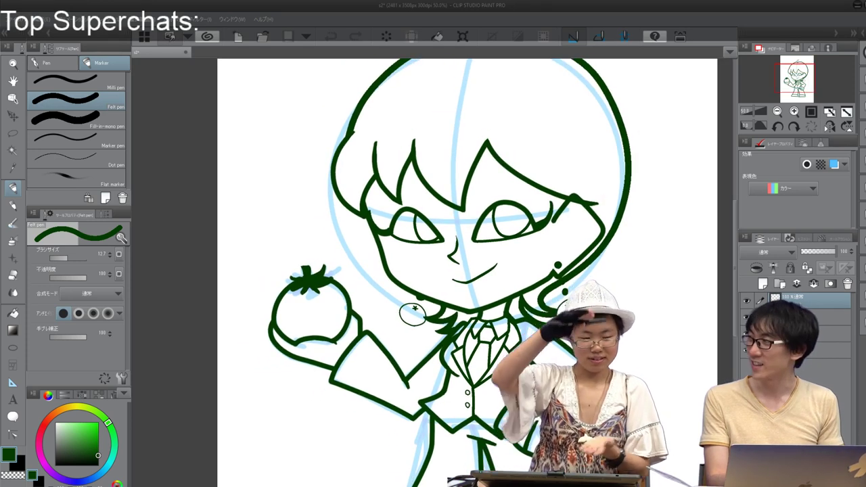
{"action": "key", "text": "ctrl+minus"}
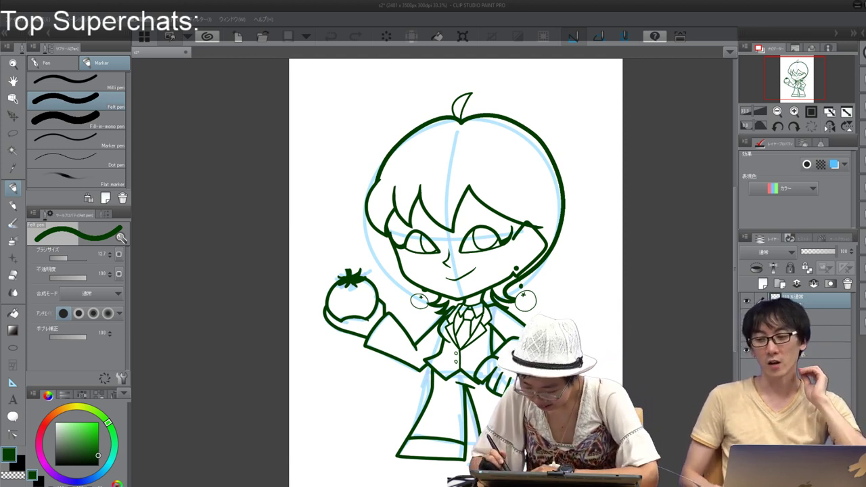
{"action": "left_click", "coordinate": [746, 333]}
{"action": "left_click", "coordinate": [812, 334]}
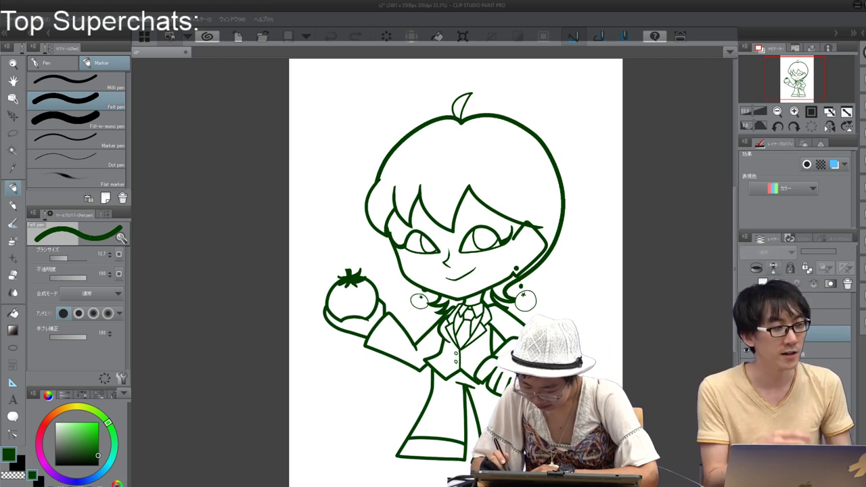
{"action": "left_click", "coordinate": [763, 284]}
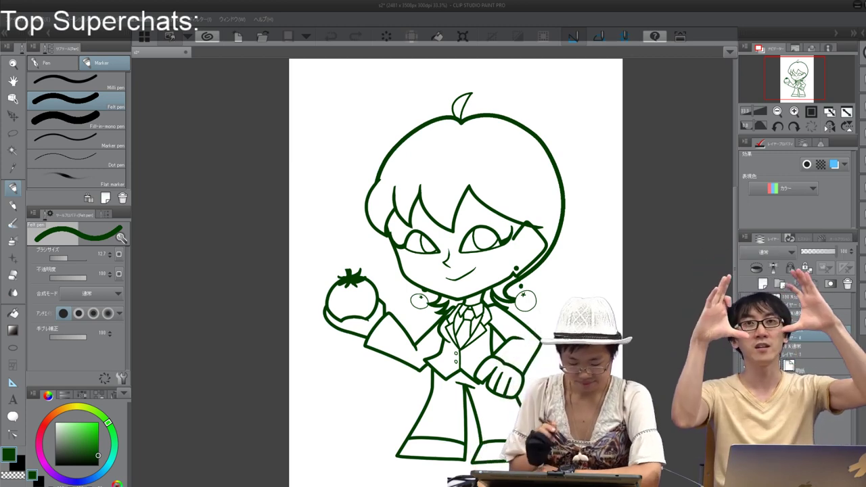
Step: Change the drawing color from dark green to fully saturated bright red
{"action": "left_click", "coordinate": [43, 426]}
{"action": "left_click", "coordinate": [93, 427]}
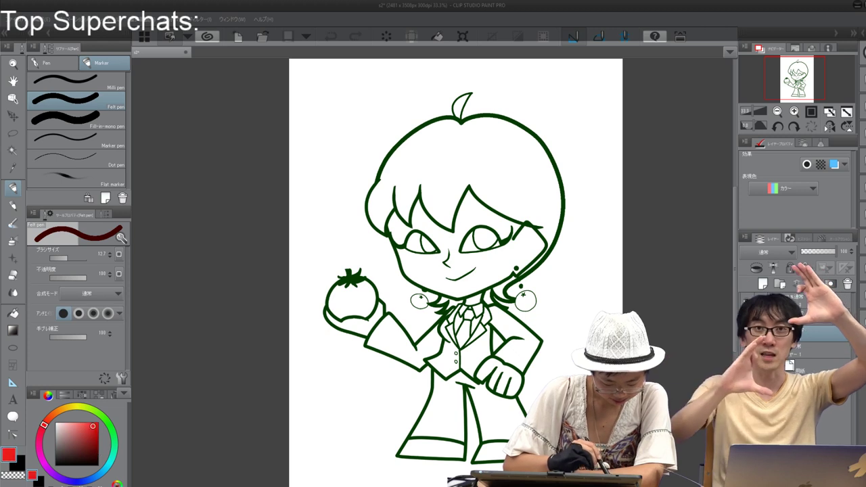
{"action": "left_click_drag", "start_coordinate": [93, 426], "coordinate": [98, 423]}
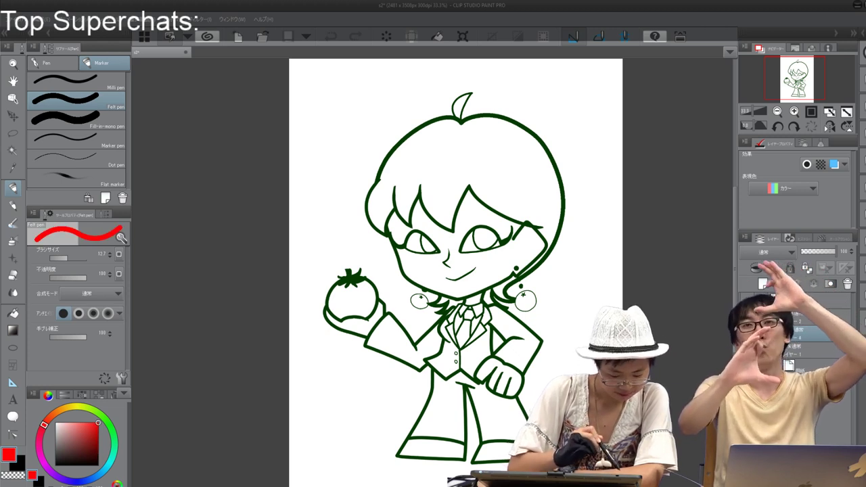
Step: Switch to the Snap eraser for cleaning up the line art around the face and ear
{"action": "key", "text": "g"}
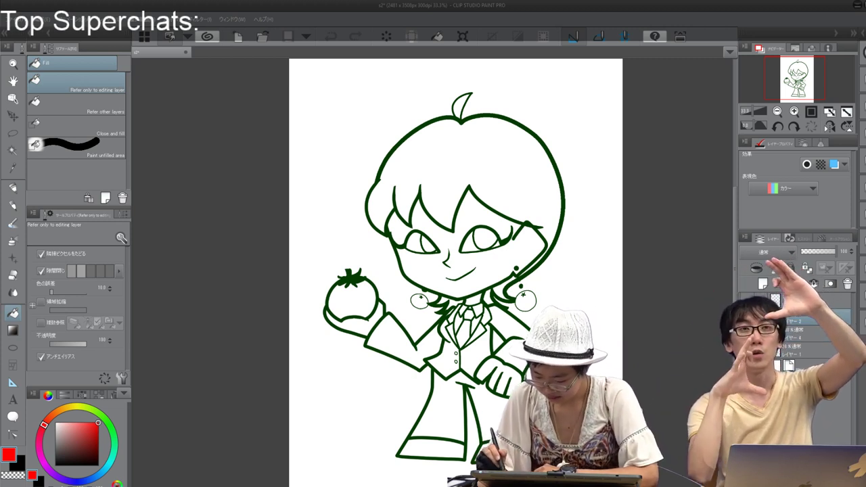
{"action": "key", "text": "e"}
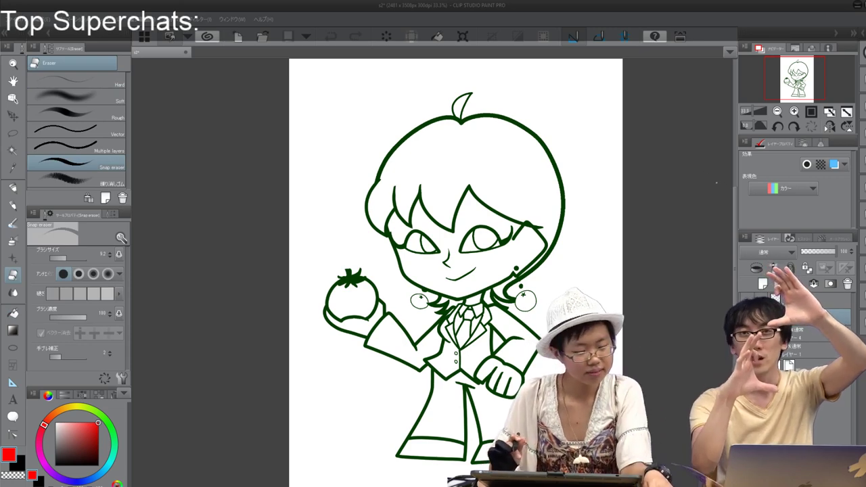
{"action": "left_click_drag", "start_coordinate": [567, 272], "coordinate": [589, 267]}
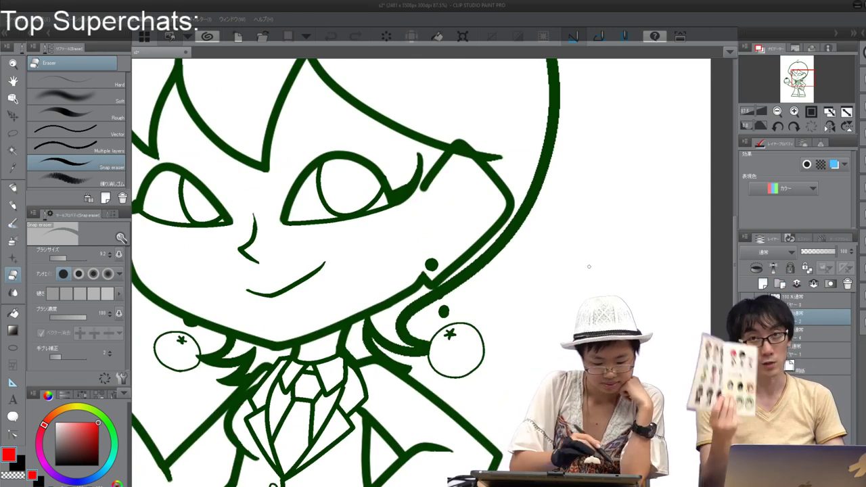
{"action": "left_click_drag", "start_coordinate": [589, 267], "coordinate": [148, 124]}
{"action": "left_click_drag", "start_coordinate": [456, 258], "coordinate": [450, 308]}
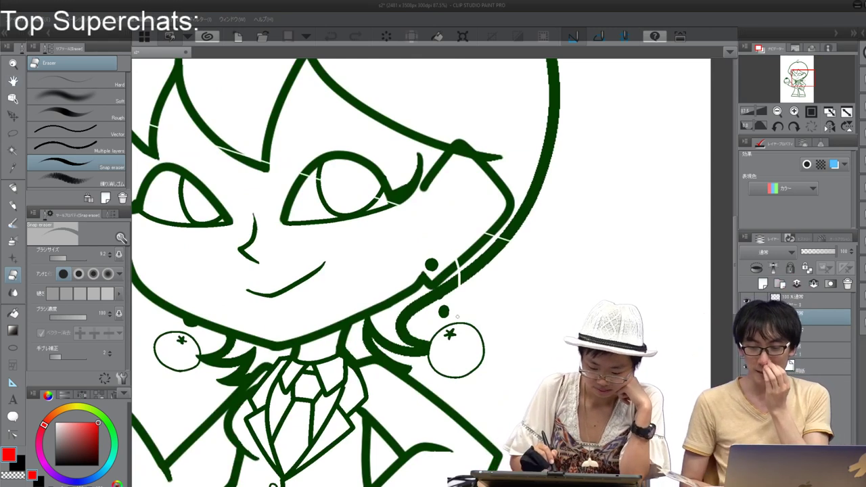
{"action": "key", "text": "ctrl+z"}
{"action": "key", "text": "ctrl+z"}
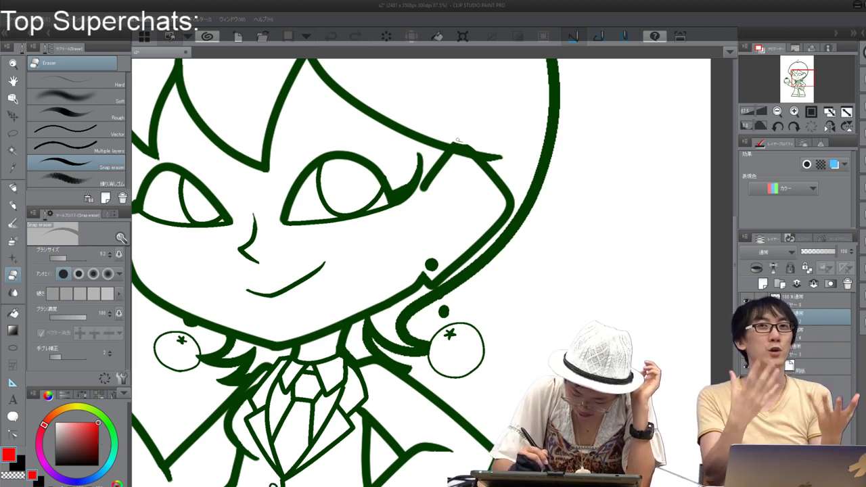
Step: Erase the ear outline's overshoot above the fringe and thin the ear's upper line beside the eyelashes
{"action": "left_click_drag", "start_coordinate": [453, 140], "coordinate": [467, 144]}
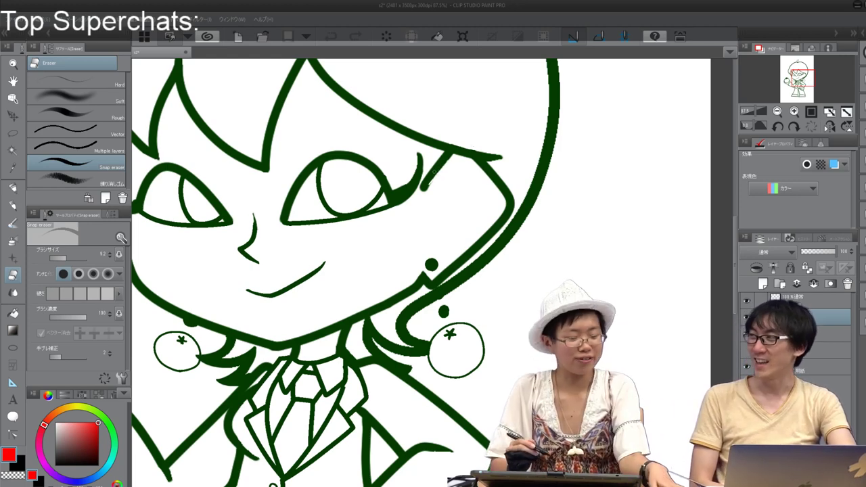
{"action": "key", "text": "ctrl+z"}
{"action": "left_click_drag", "start_coordinate": [451, 160], "coordinate": [426, 192]}
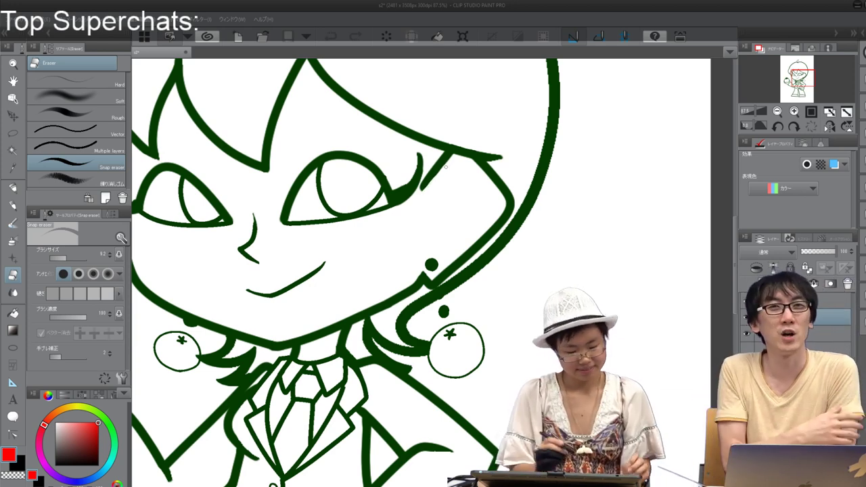
Step: Increase the Snap eraser's stabilization and set its brush size to 17.6
{"action": "left_click_drag", "start_coordinate": [61, 355], "coordinate": [70, 355]}
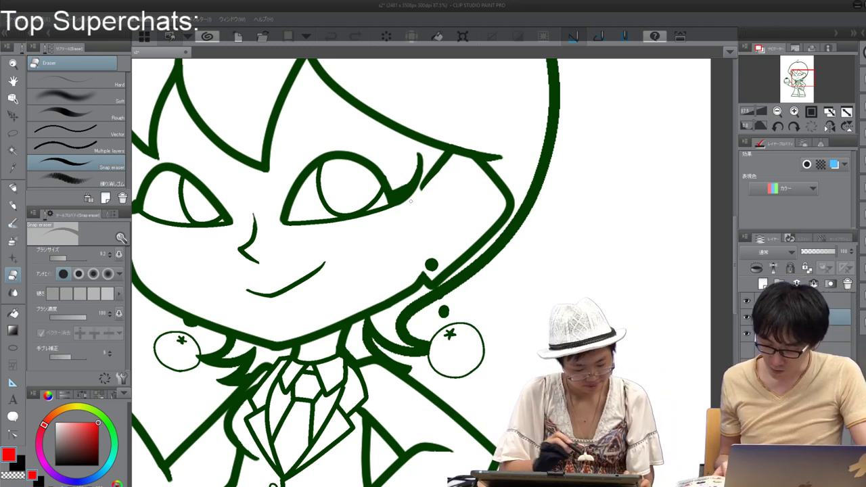
{"action": "left_click_drag", "start_coordinate": [66, 258], "coordinate": [70, 258]}
{"action": "key", "text": "bracketleft"}
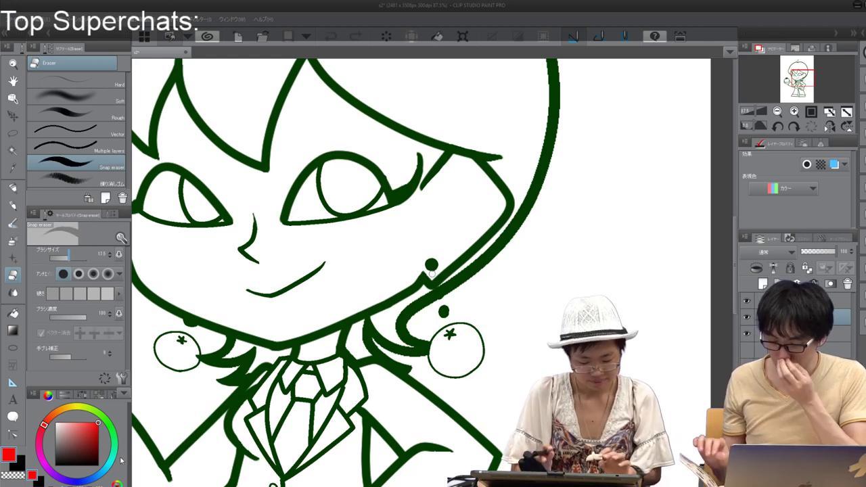
{"action": "left_click_drag", "start_coordinate": [432, 275], "coordinate": [470, 320]}
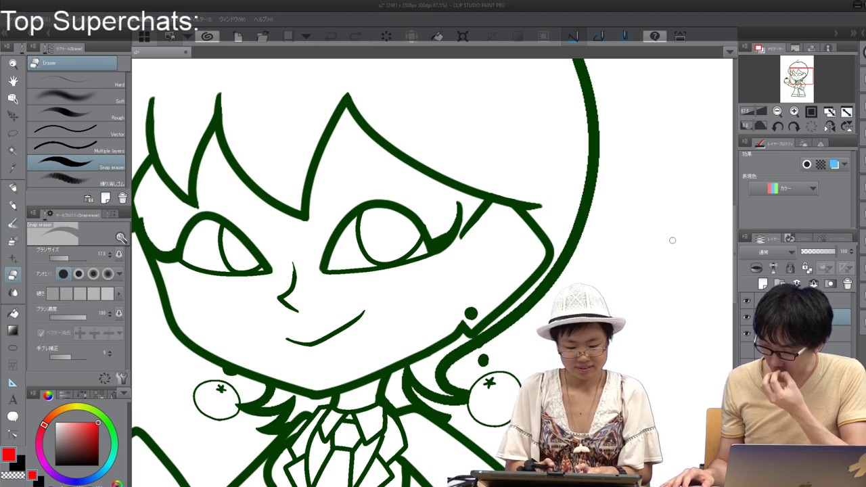
Step: Switch to the Fill tool that refers only to the editing layer, with the head and held tomato in view
{"action": "scroll", "coordinate": [415, 322], "scroll_direction": "down", "scroll_amount": 5}
{"action": "scroll", "coordinate": [371, 284], "scroll_direction": "up", "scroll_amount": 1}
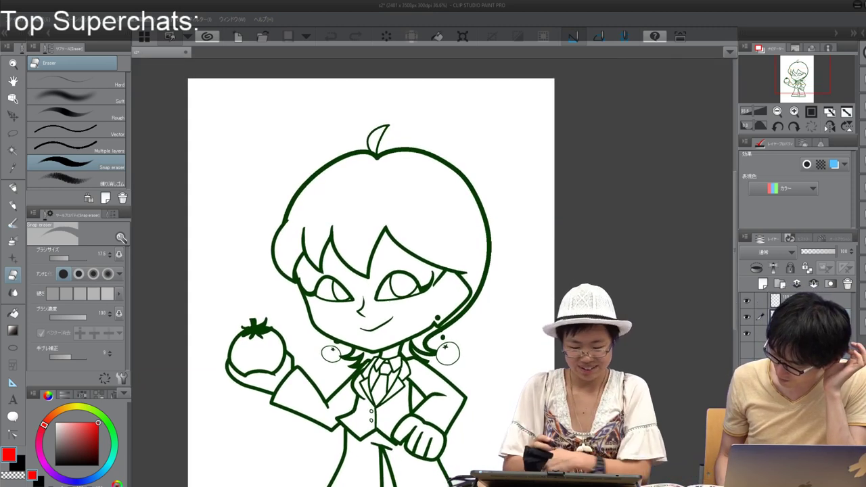
{"action": "key", "text": "ctrl+plus"}
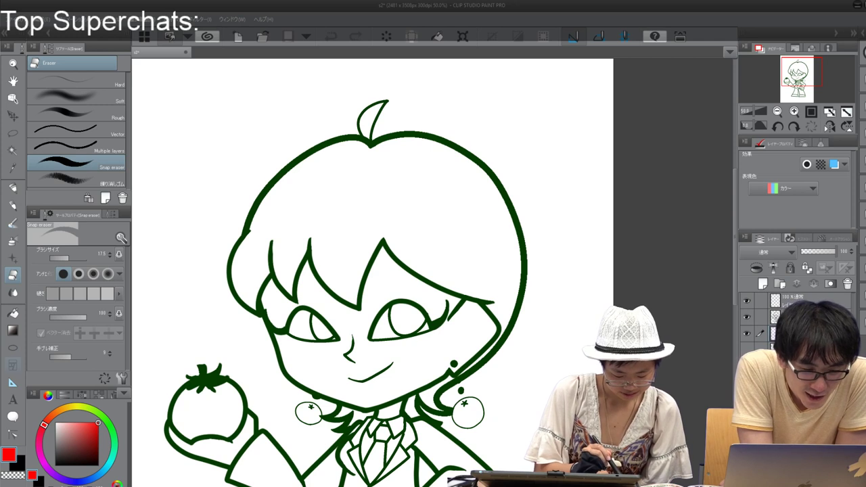
{"action": "key", "text": "g"}
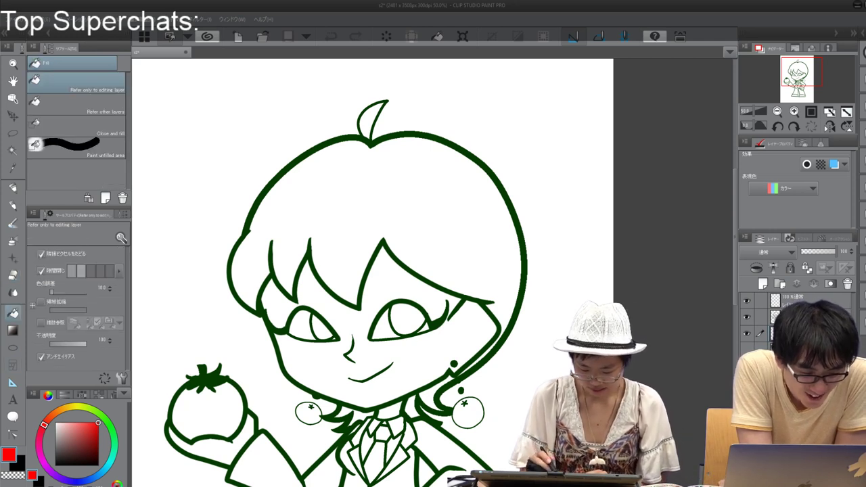
{"action": "left_click", "coordinate": [208, 411]}
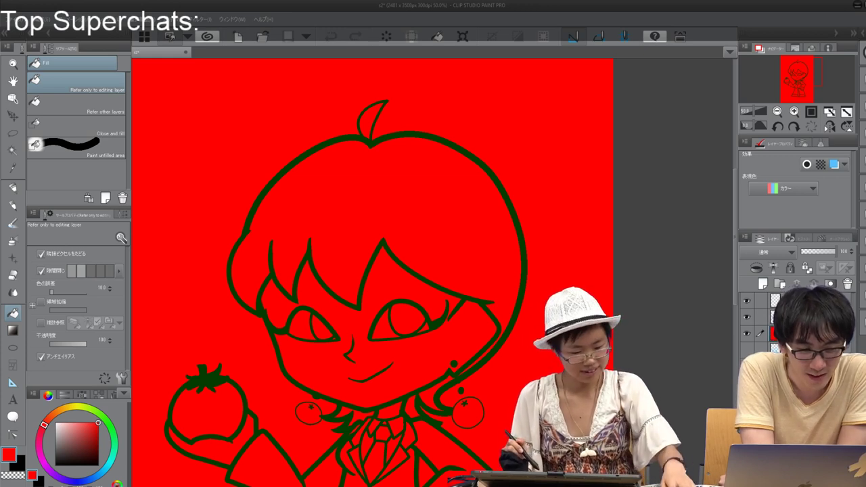
{"action": "key", "text": "ctrl+z"}
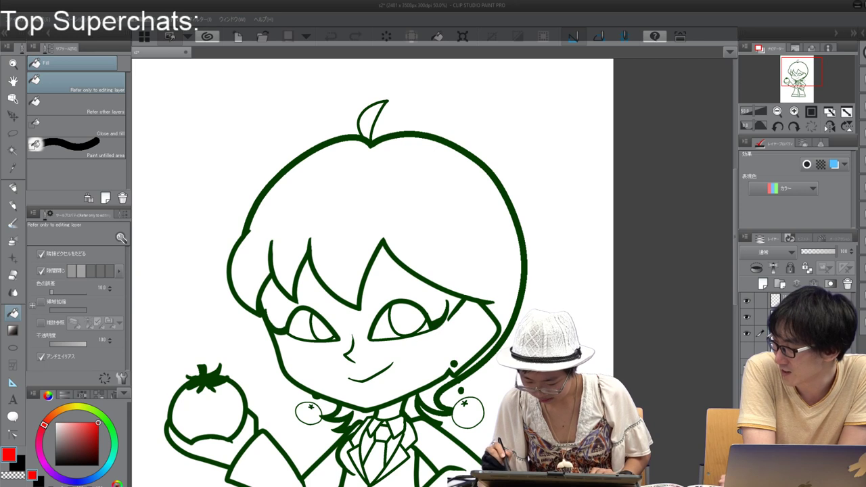
{"action": "left_click", "coordinate": [747, 350]}
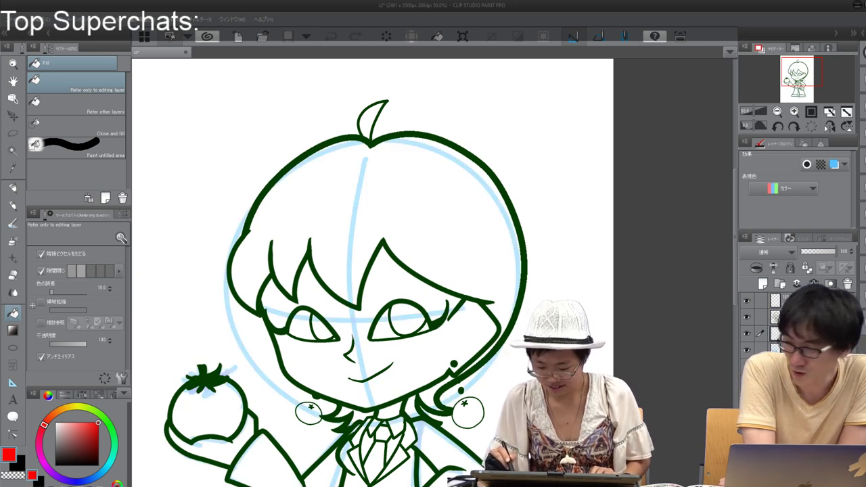
{"action": "key", "text": "ctrl+y"}
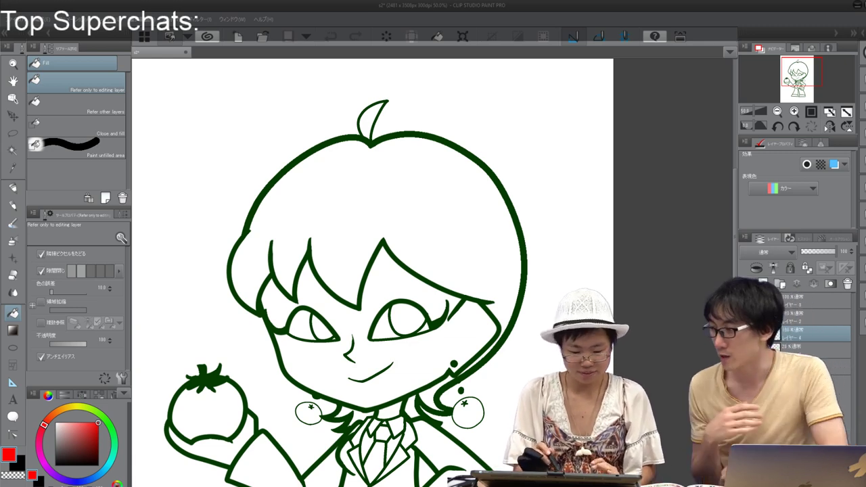
{"action": "left_click", "coordinate": [209, 410]}
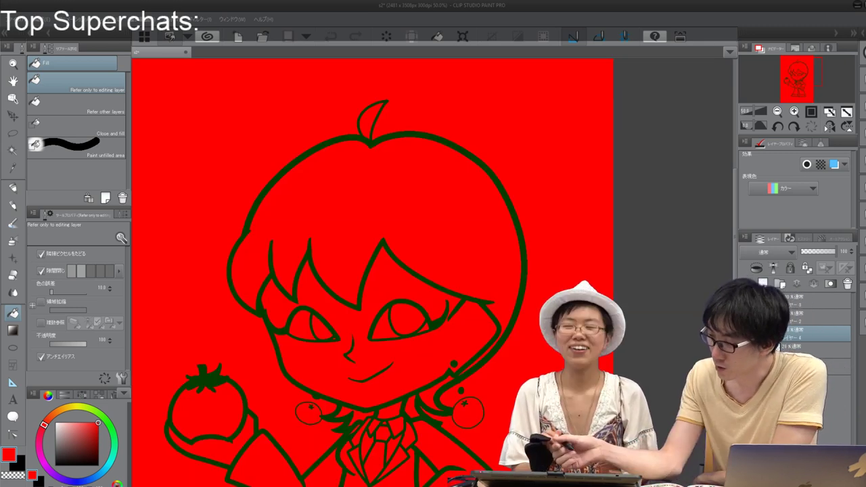
{"action": "key", "text": "ctrl+z"}
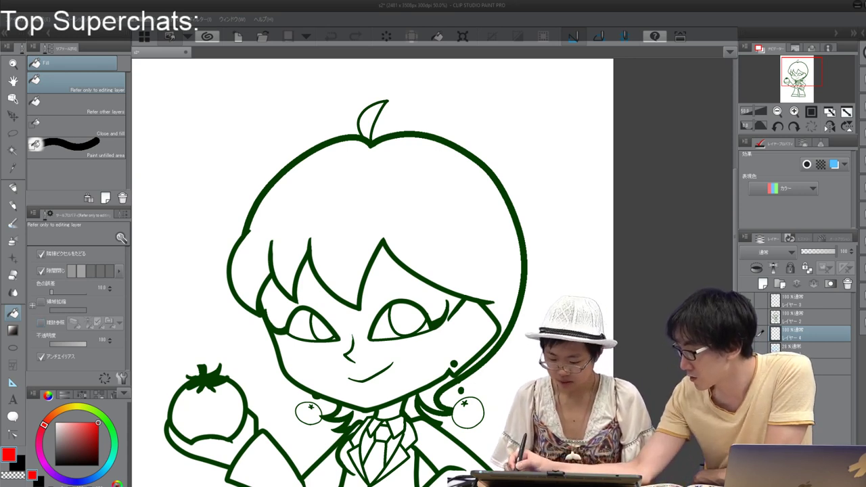
Step: Add the line art layer to the layer selection and make Fill refer to multiple layers, limited to the selected ones
{"action": "left_click", "coordinate": [749, 317]}
{"action": "left_click", "coordinate": [749, 318]}
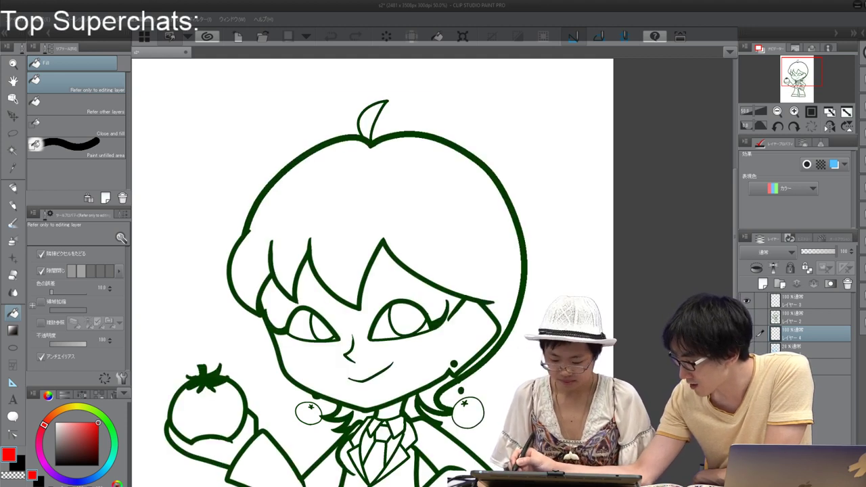
{"action": "left_click", "coordinate": [760, 317]}
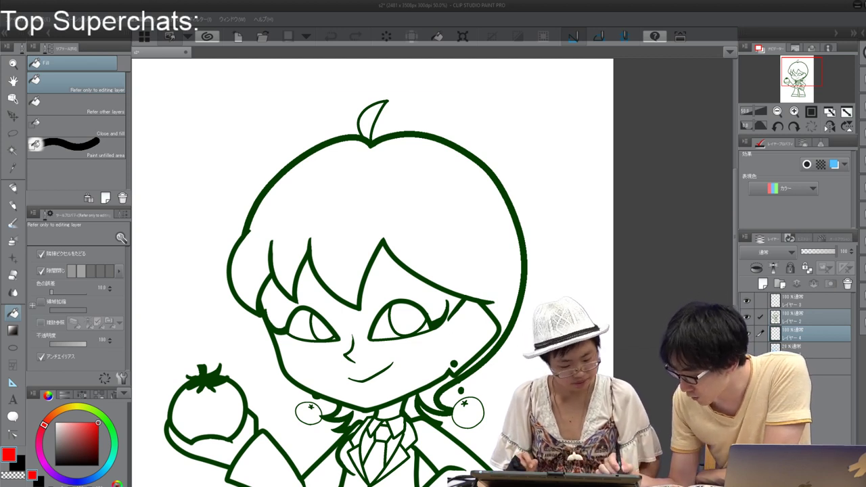
{"action": "left_click", "coordinate": [41, 323]}
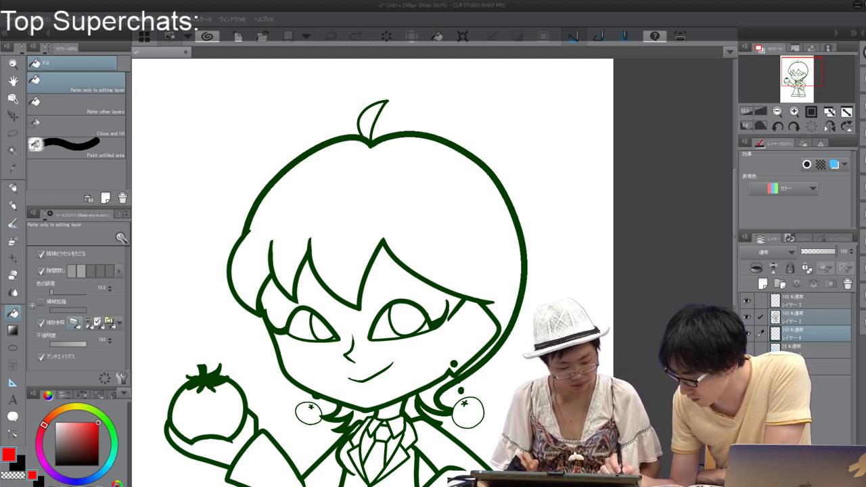
{"action": "left_click", "coordinate": [97, 324]}
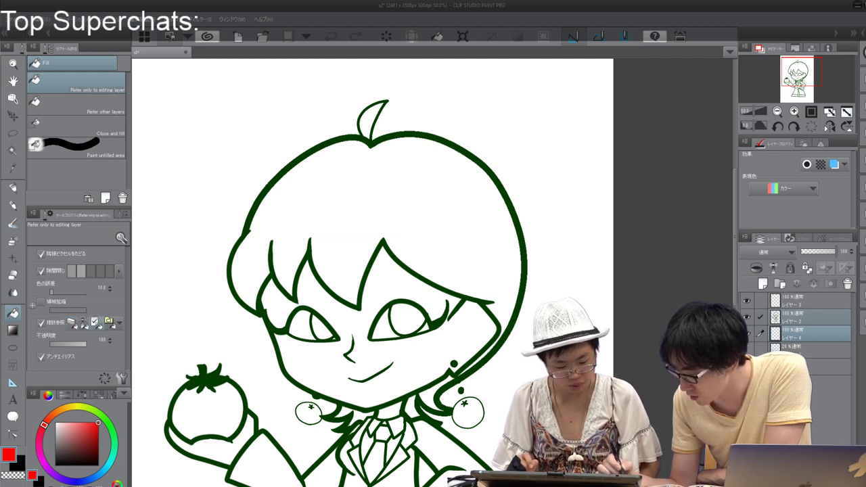
Step: Fill the main hair, the curl on top of the head and the hair tips around the neck with bright red
{"action": "left_click", "coordinate": [386, 197]}
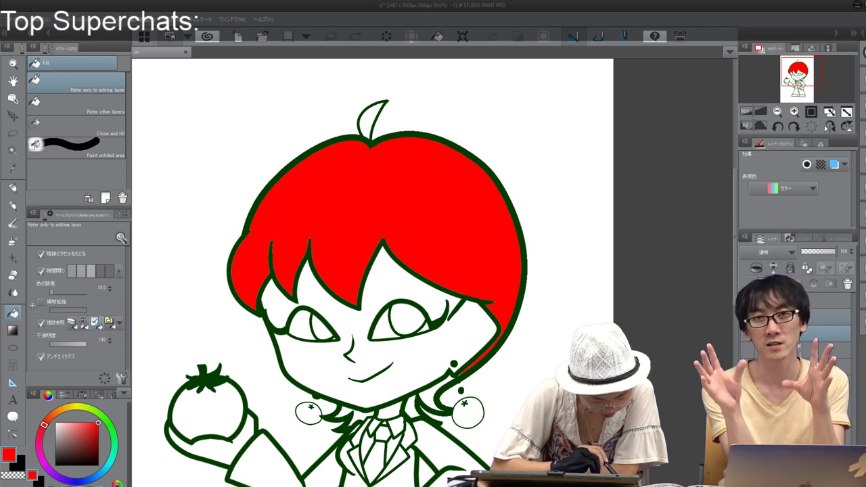
{"action": "left_click", "coordinate": [371, 123]}
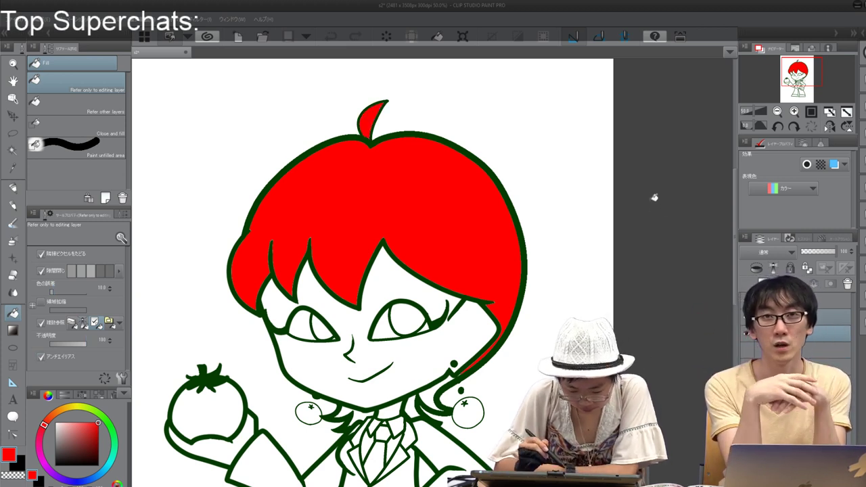
{"action": "left_click", "coordinate": [429, 397]}
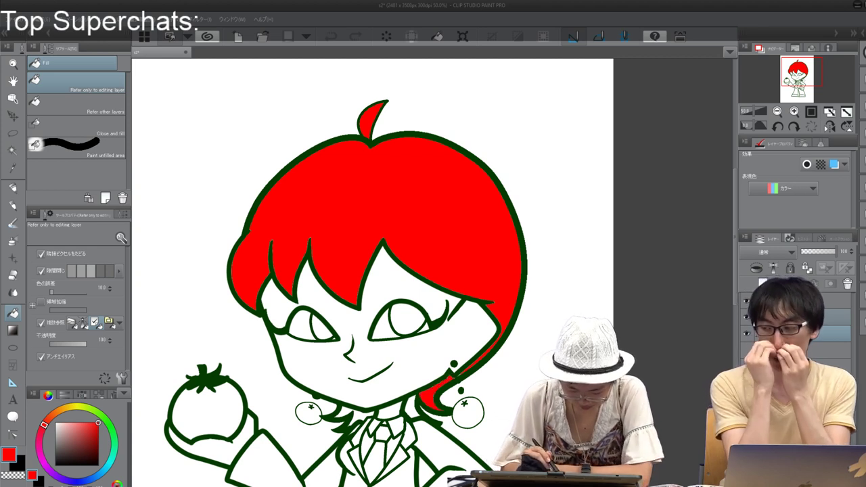
{"action": "left_click", "coordinate": [411, 409]}
{"action": "left_click", "coordinate": [361, 417]}
{"action": "left_click", "coordinate": [344, 412]}
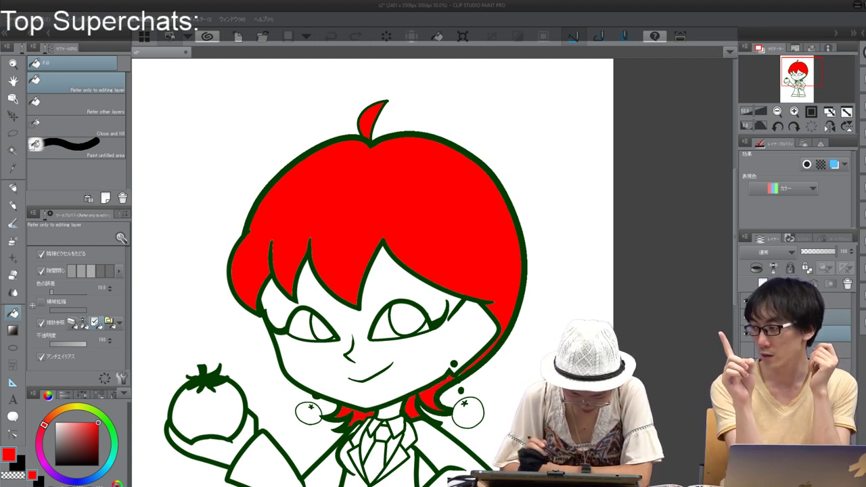
{"action": "key", "text": "p"}
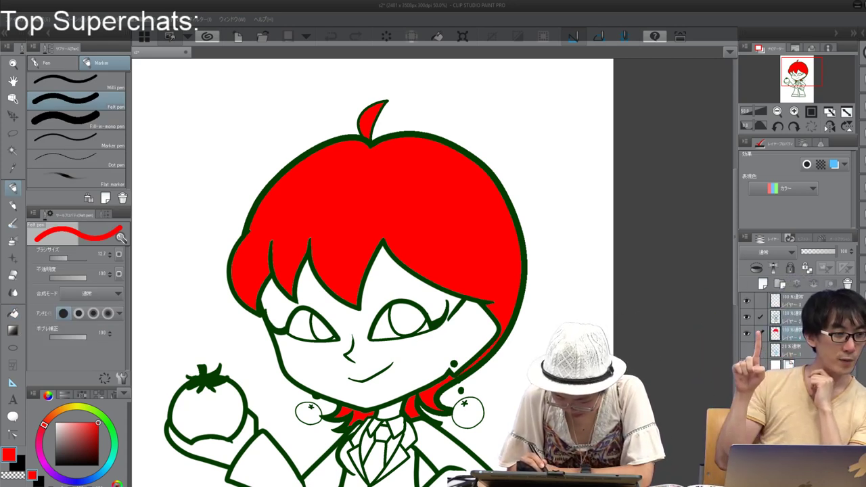
{"action": "left_click_drag", "start_coordinate": [66, 258], "coordinate": [76, 258]}
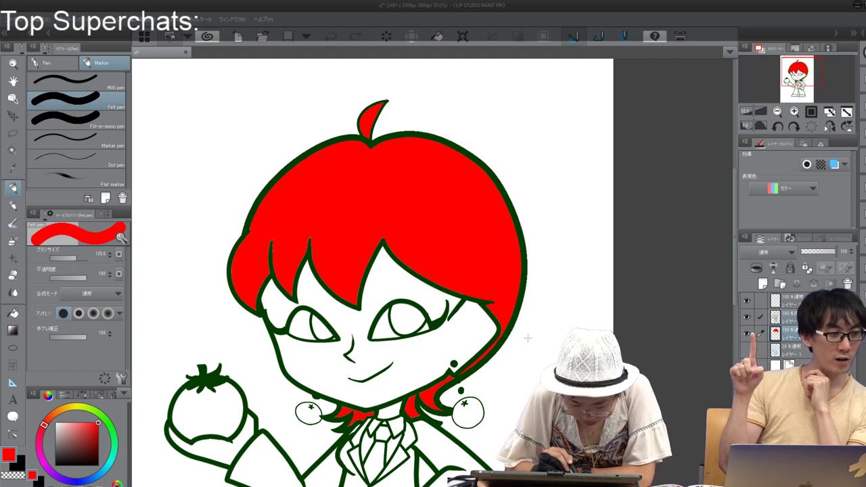
{"action": "left_click_drag", "start_coordinate": [295, 183], "coordinate": [278, 196]}
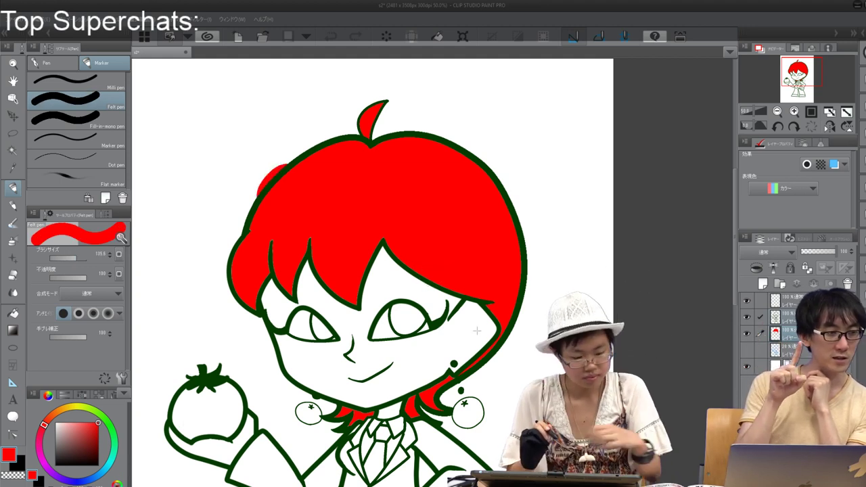
{"action": "key", "text": "ctrl+z"}
{"action": "key", "text": "bracketleft"}
{"action": "key", "text": "bracketleft"}
{"action": "key", "text": "bracketleft"}
{"action": "key", "text": "bracketleft"}
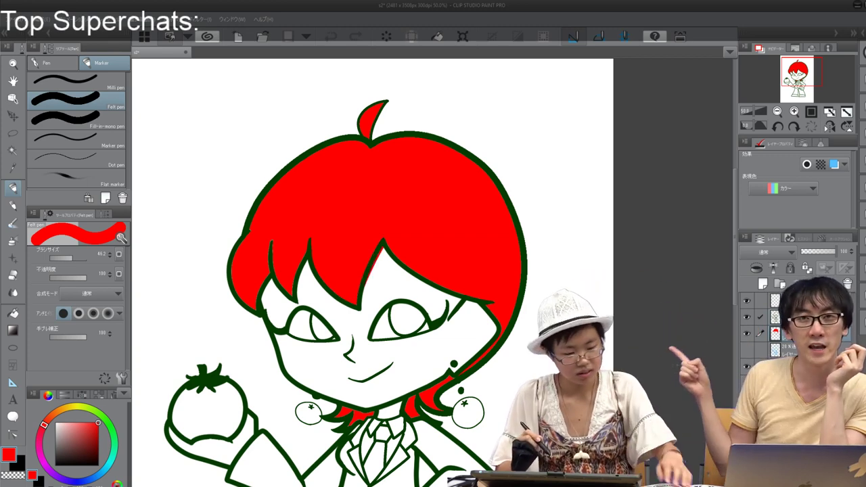
{"action": "key", "text": "ctrl+z"}
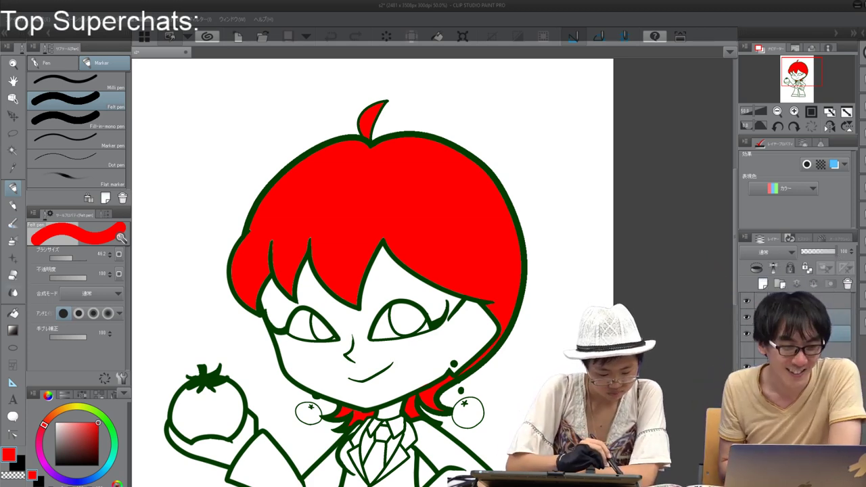
Step: Fill the larger tomato earring with bright red, and try filling the smaller earring before undoing that second fill
{"action": "key", "text": "g"}
{"action": "left_click", "coordinate": [471, 416]}
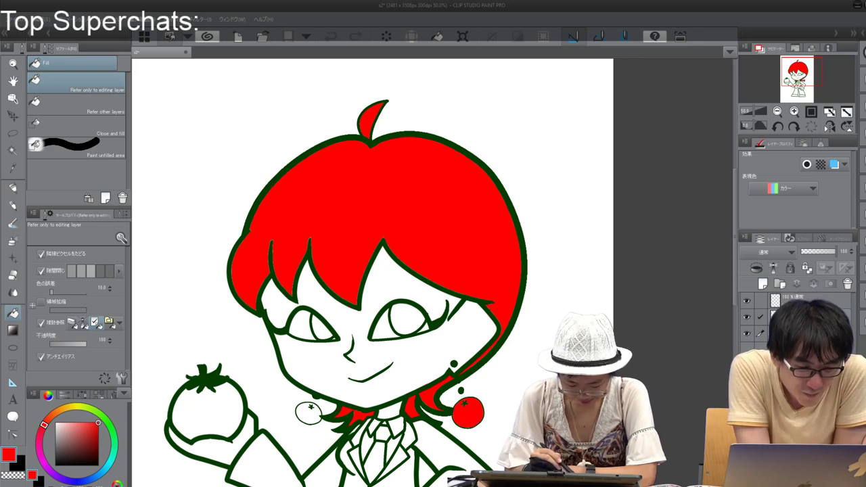
{"action": "left_click", "coordinate": [308, 415]}
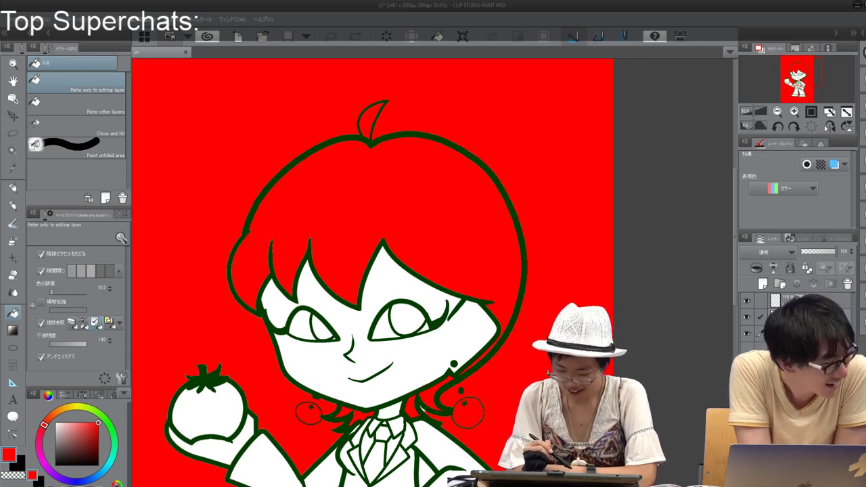
{"action": "key", "text": "ctrl+z"}
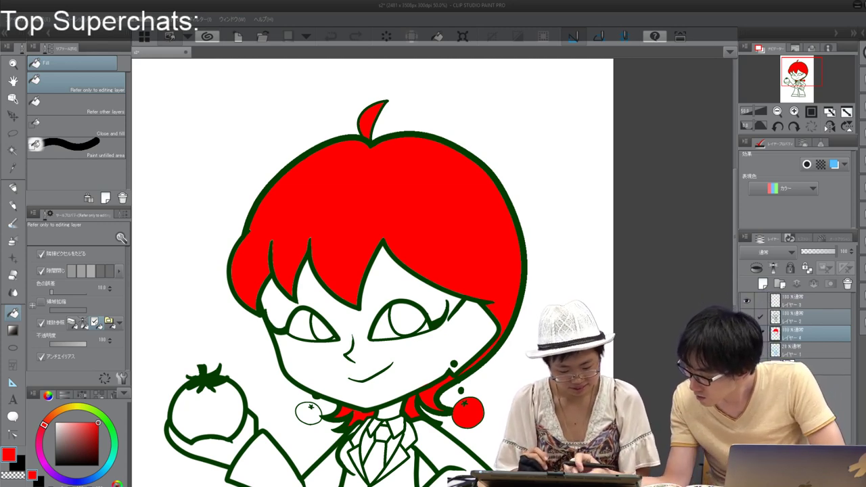
Step: Try again to fill the smaller tomato earring with bright red in a close-up view
{"action": "scroll", "coordinate": [320, 427], "scroll_direction": "up", "scroll_amount": 5}
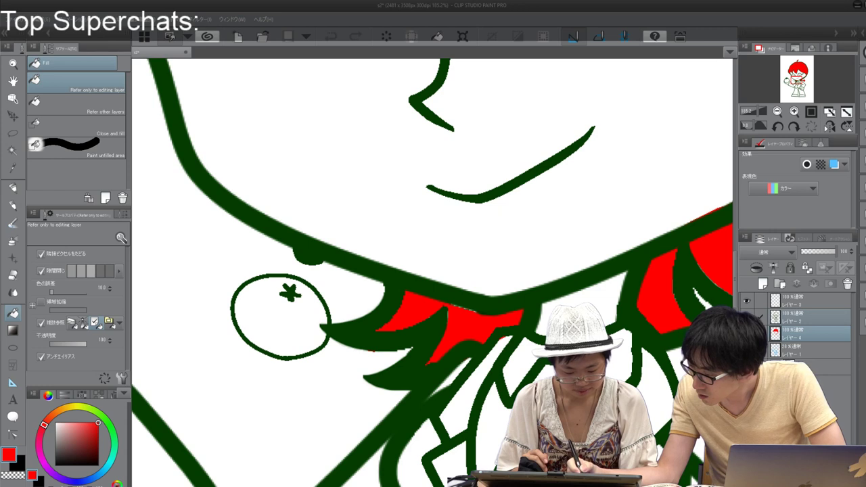
{"action": "left_click", "coordinate": [280, 322]}
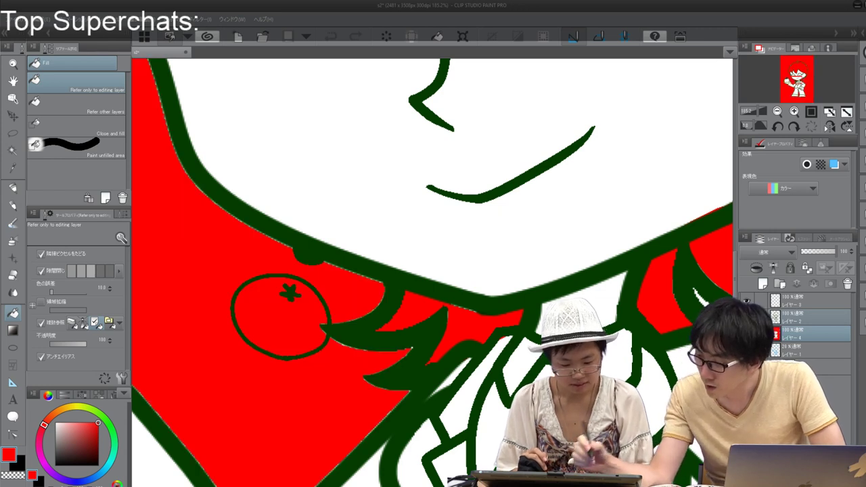
{"action": "key", "text": "ctrl+z"}
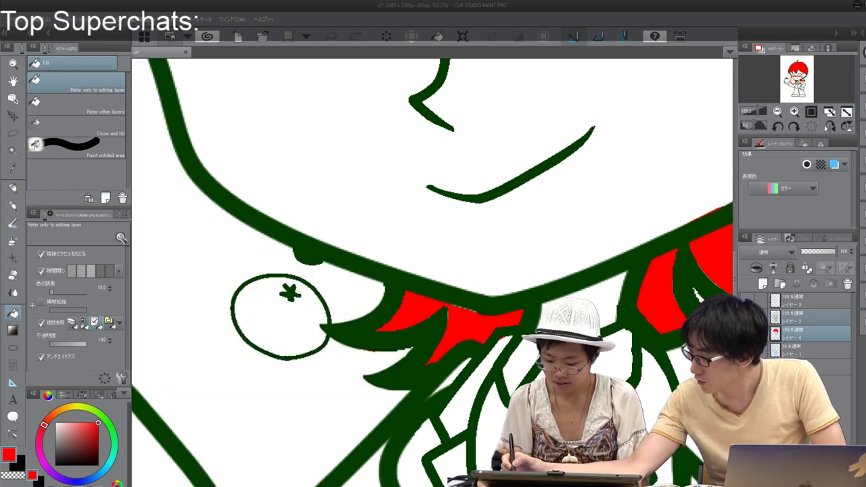
Step: Hide and show the two line art layers in turn to check which one holds the smaller earring's outline
{"action": "left_click", "coordinate": [748, 318]}
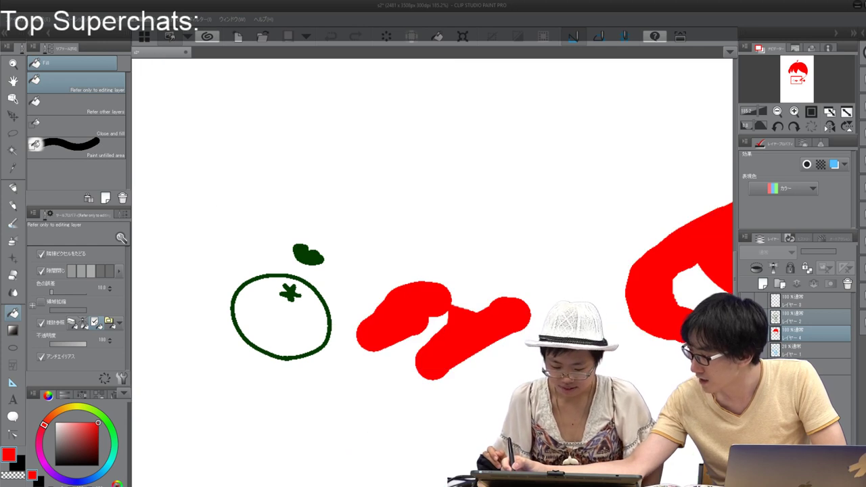
{"action": "left_click", "coordinate": [747, 318]}
{"action": "left_click", "coordinate": [748, 301]}
{"action": "left_click", "coordinate": [748, 301]}
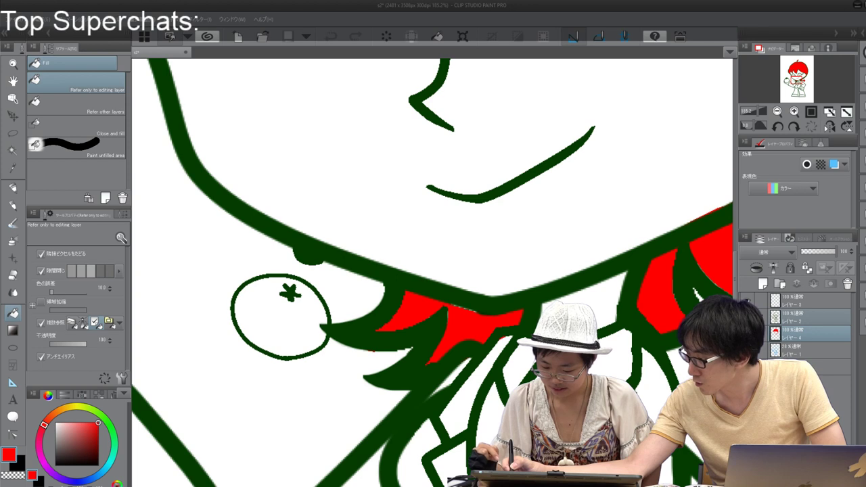
Step: Try to fill the smaller tomato earring with bright red while only the color layer is selected
{"action": "left_click", "coordinate": [761, 302]}
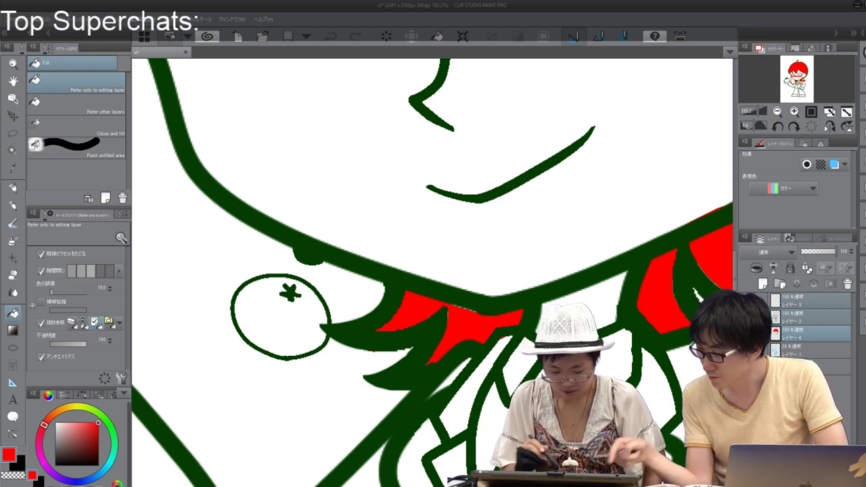
{"action": "left_click", "coordinate": [816, 334]}
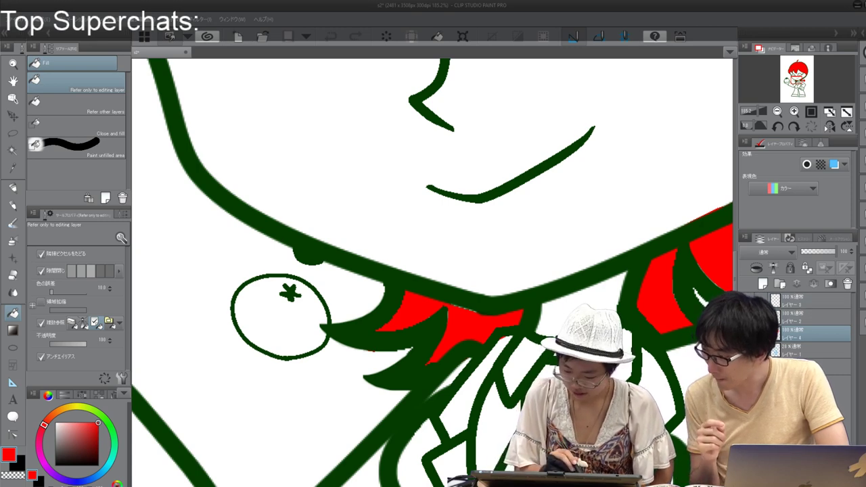
{"action": "left_click", "coordinate": [279, 321]}
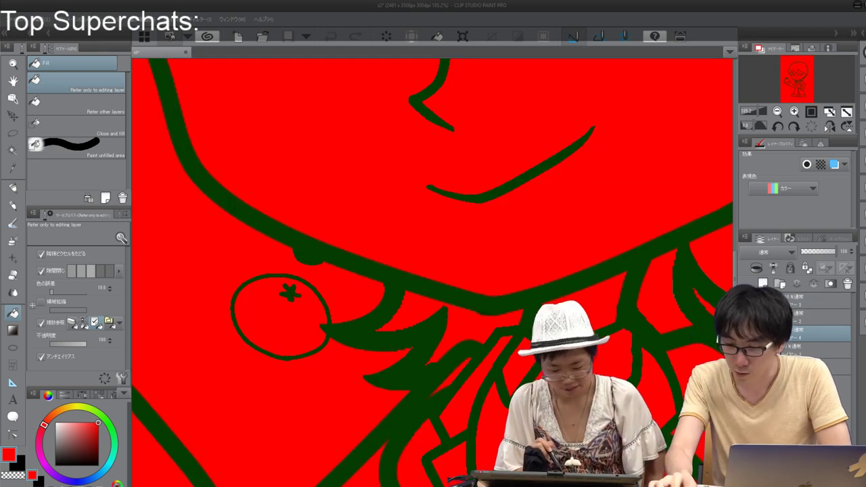
{"action": "key", "text": "ctrl+z"}
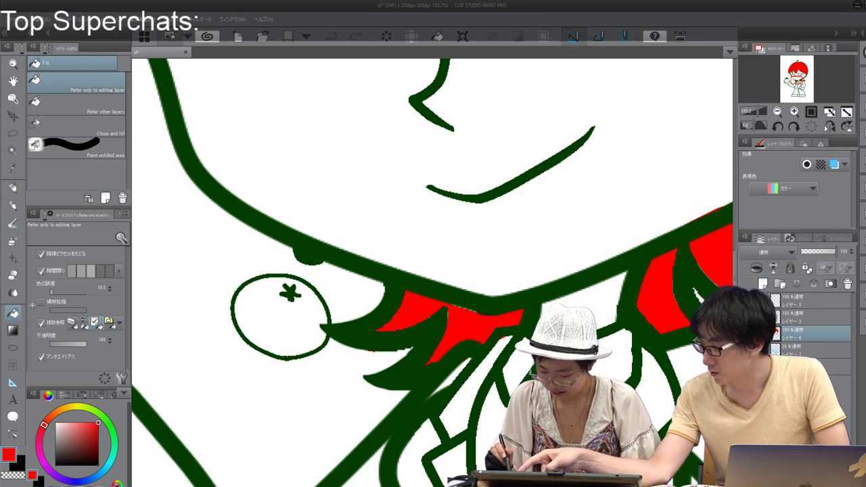
Step: Add both line art layers to the layer selection and fill the smaller tomato earring with bright red
{"action": "left_click", "coordinate": [816, 302], "text": "ctrl"}
{"action": "left_click", "coordinate": [816, 317], "text": "ctrl"}
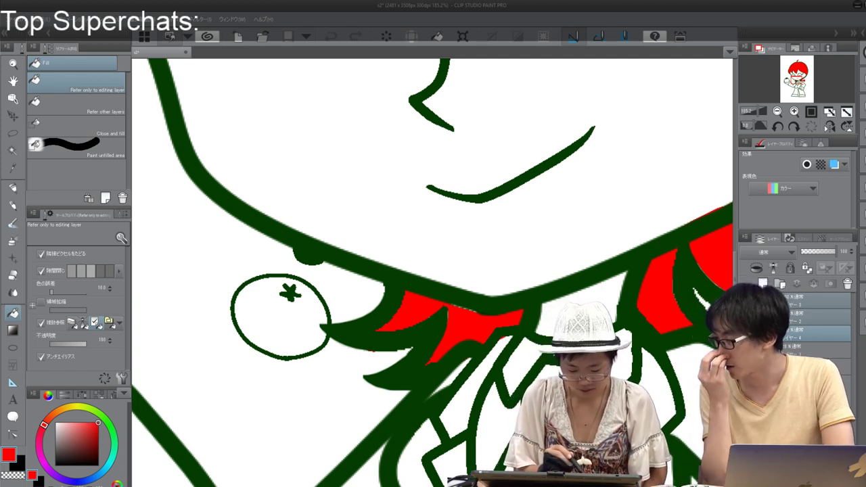
{"action": "left_click", "coordinate": [280, 322]}
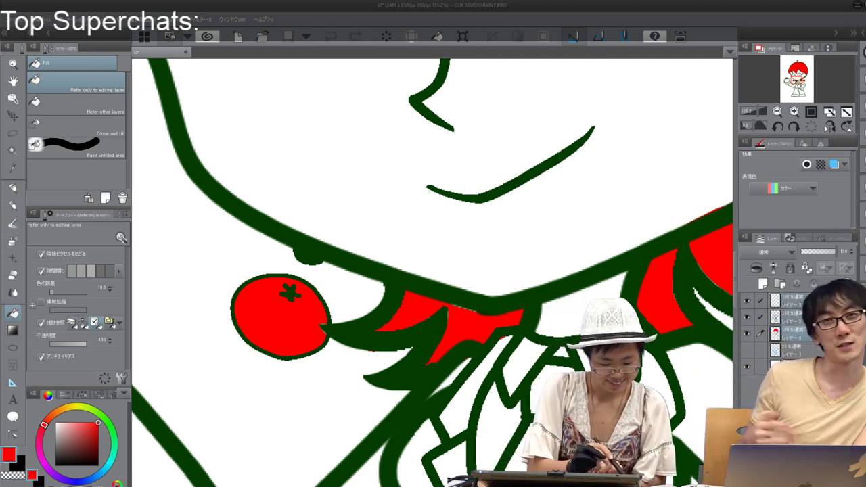
{"action": "key", "text": "p"}
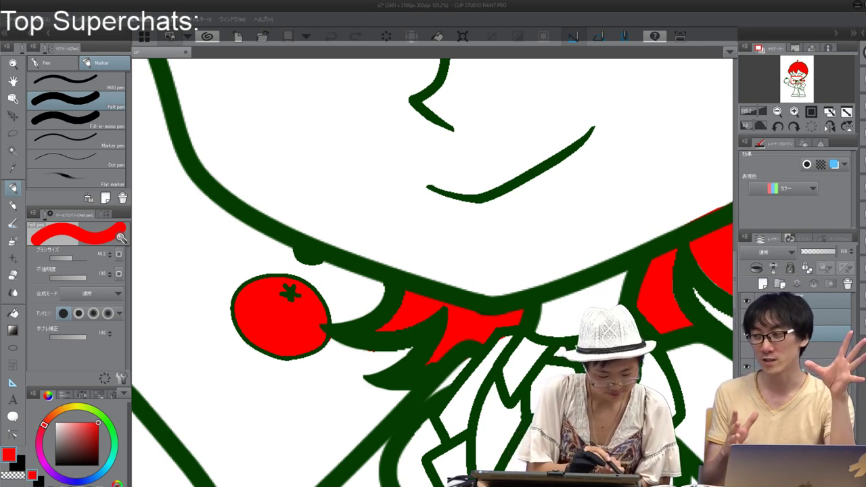
{"action": "key", "text": "e"}
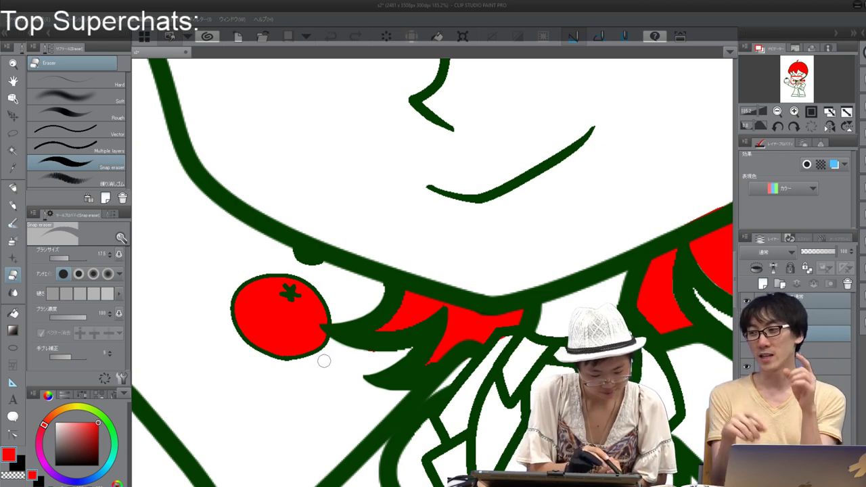
{"action": "key", "text": "p"}
{"action": "left_click_drag", "start_coordinate": [379, 271], "coordinate": [373, 316]}
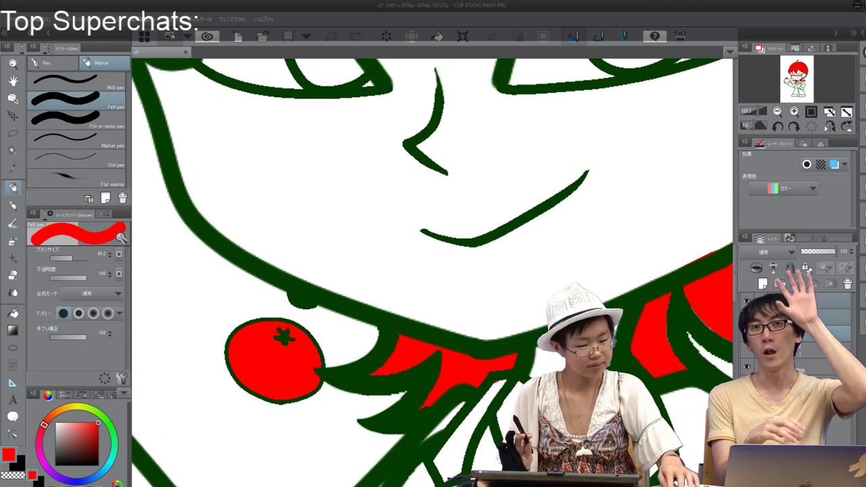
Step: Darken the drawing color to a deep red for the Fill tool, with the head and upper body in view
{"action": "scroll", "coordinate": [616, 250], "scroll_direction": "down", "scroll_amount": 8}
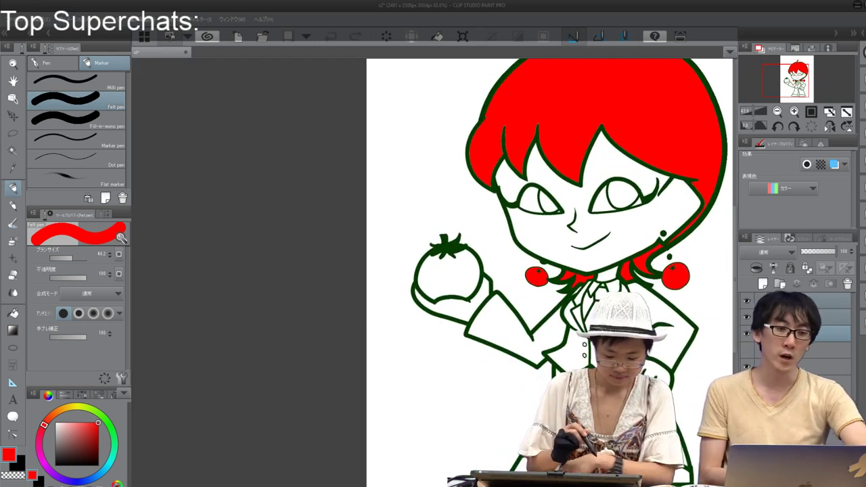
{"action": "left_click_drag", "start_coordinate": [98, 424], "coordinate": [98, 438]}
{"action": "key", "text": "g"}
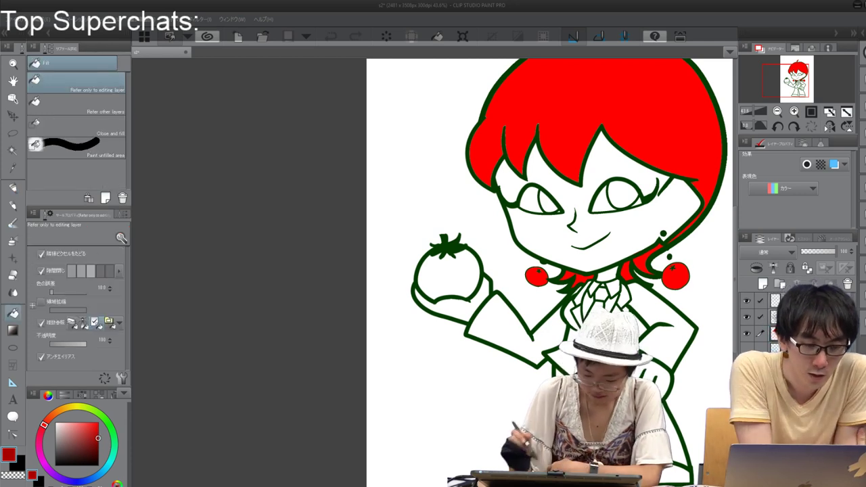
Step: Try filling the jacket, sleeves and trousers with dark red, and examine the fill edges along the lines up close
{"action": "left_click", "coordinate": [668, 337]}
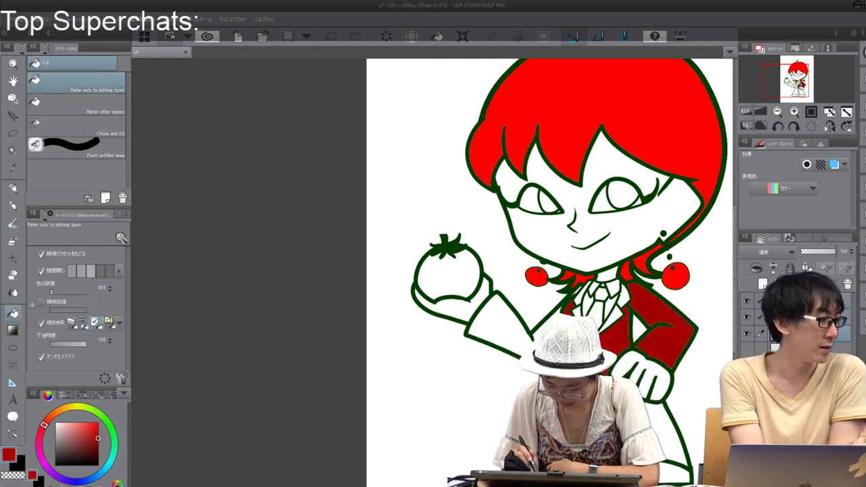
{"action": "left_click", "coordinate": [495, 322]}
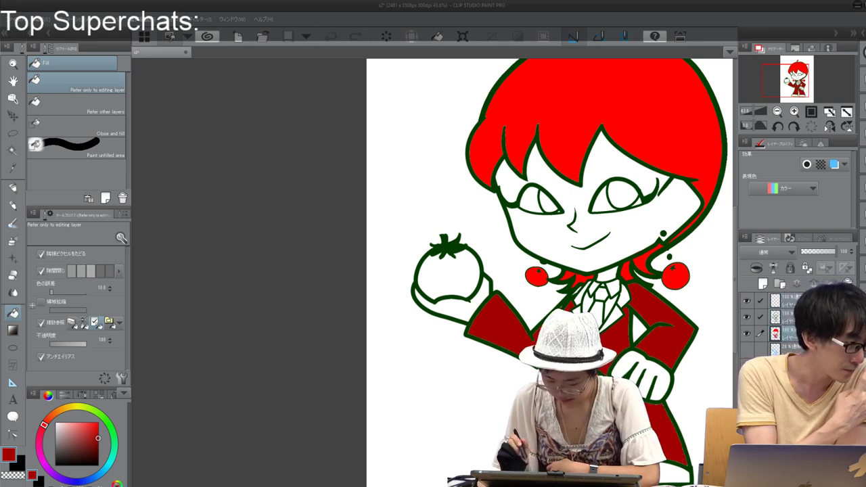
{"action": "left_click_drag", "start_coordinate": [609, 292], "coordinate": [452, 285]}
{"action": "scroll", "coordinate": [440, 358], "scroll_direction": "up", "scroll_amount": 4}
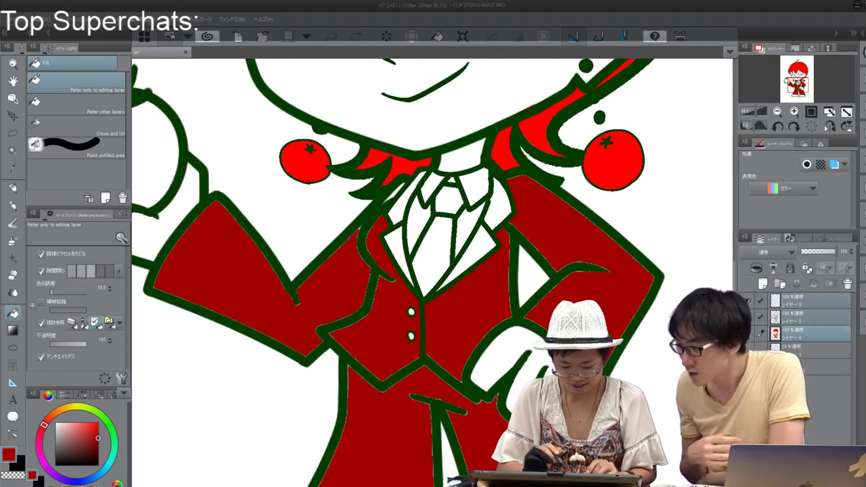
{"action": "scroll", "coordinate": [338, 358], "scroll_direction": "up", "scroll_amount": 5}
{"action": "left_click_drag", "start_coordinate": [433, 271], "coordinate": [426, 216]}
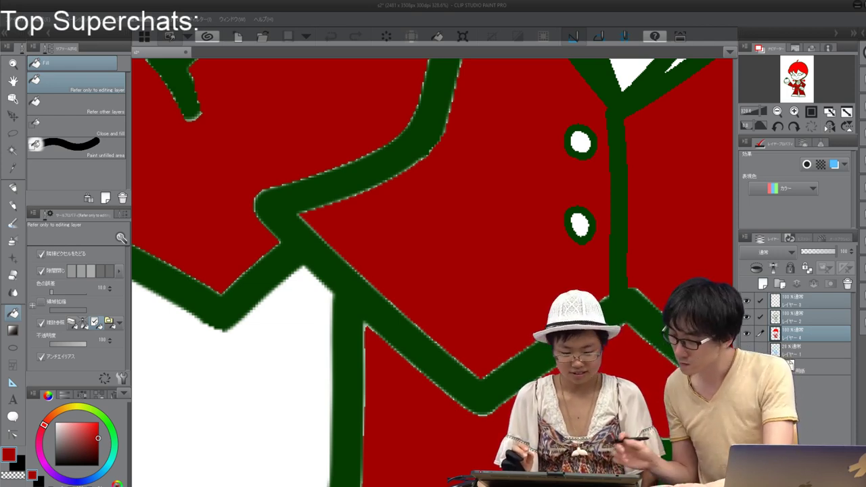
Step: Undo all the dark red fills on the jacket, sleeves and trousers
{"action": "scroll", "coordinate": [475, 369], "scroll_direction": "down", "scroll_amount": 5}
{"action": "left_click_drag", "start_coordinate": [488, 318], "coordinate": [379, 225]}
{"action": "key", "text": "ctrl+z"}
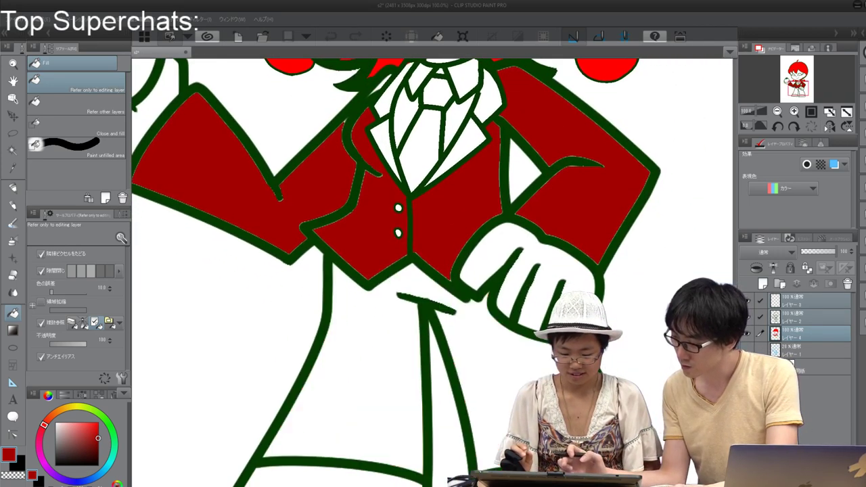
{"action": "key", "text": "ctrl+z"}
{"action": "key", "text": "ctrl+z"}
{"action": "key", "text": "ctrl+z"}
{"action": "key", "text": "ctrl+z"}
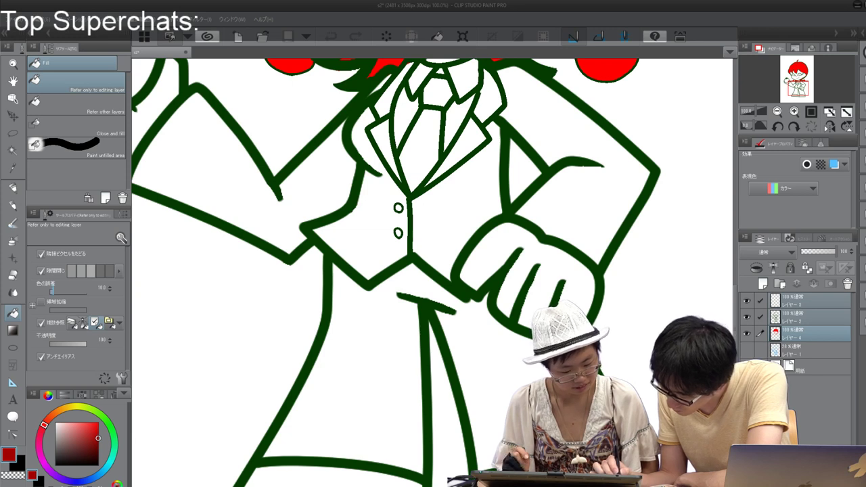
Step: Enable area scaling at 2 for the Fill tool and test it on one jacket front panel before undoing that fill
{"action": "left_click", "coordinate": [41, 302]}
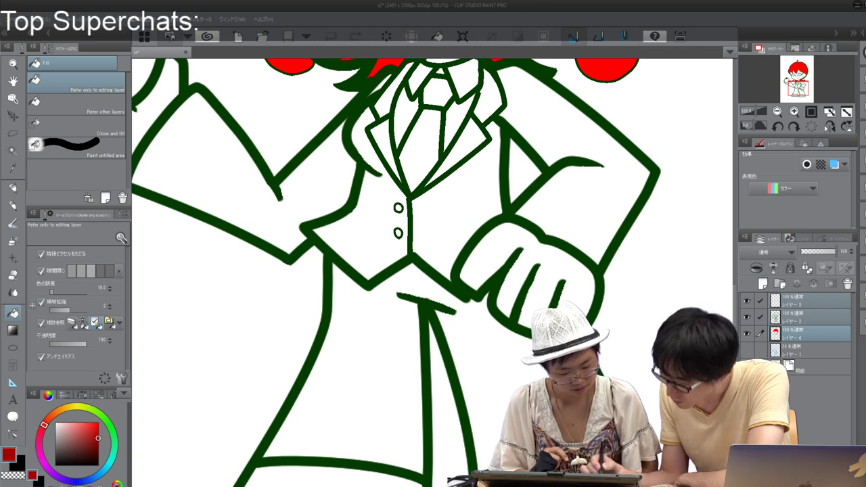
{"action": "left_click", "coordinate": [457, 216]}
{"action": "scroll", "coordinate": [475, 232], "scroll_direction": "up", "scroll_amount": 10}
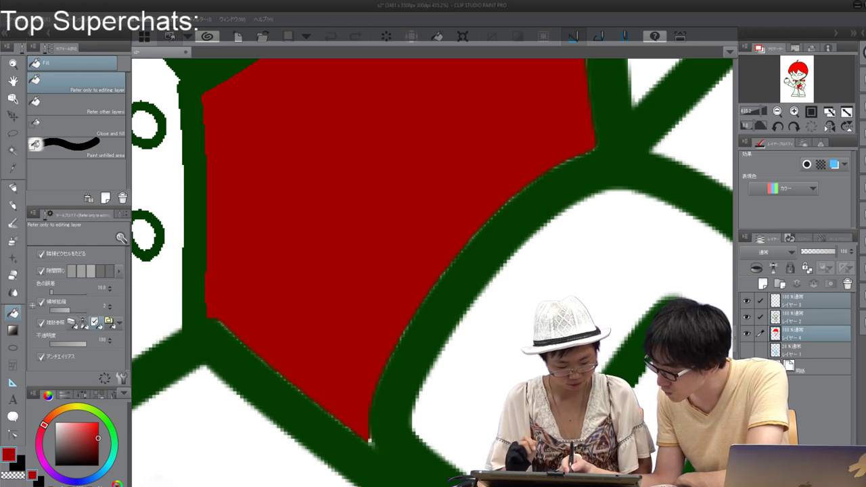
{"action": "key", "text": "ctrl+z"}
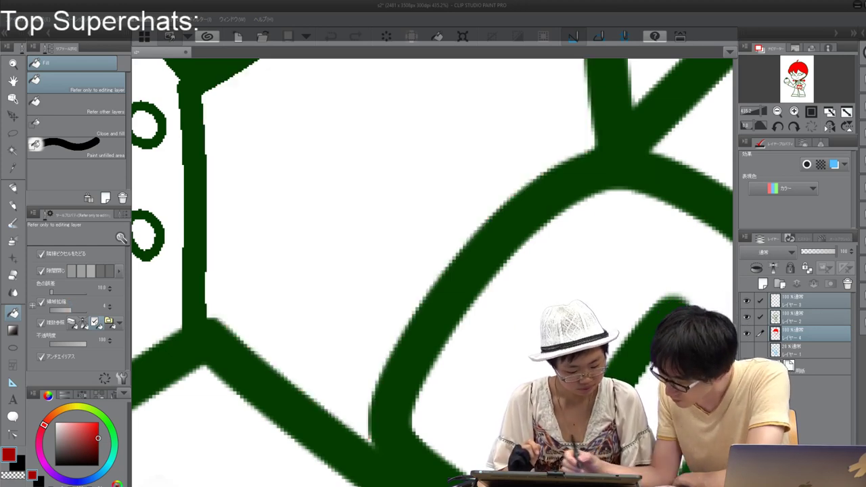
Step: Set the Fill tool's area scaling to 4 and fill the jacket front, both sleeves and the trousers with dark red
{"action": "left_click", "coordinate": [369, 438]}
{"action": "scroll", "coordinate": [441, 346], "scroll_direction": "down", "scroll_amount": 5}
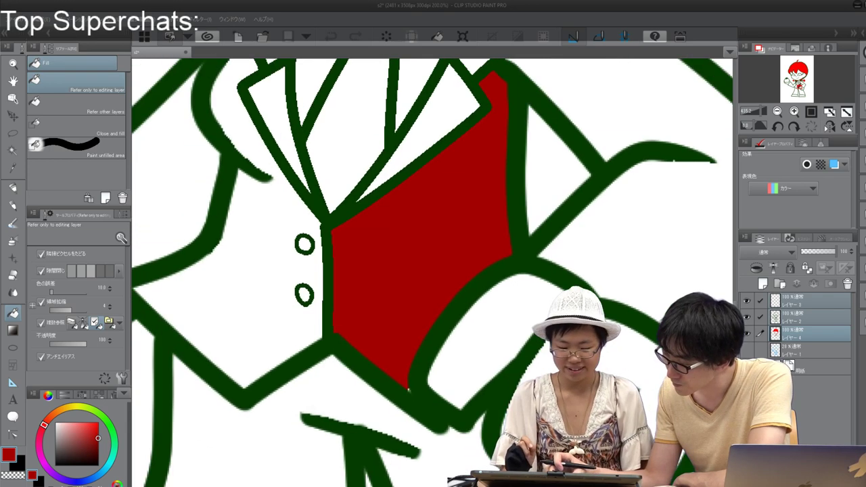
{"action": "left_click", "coordinate": [554, 223]}
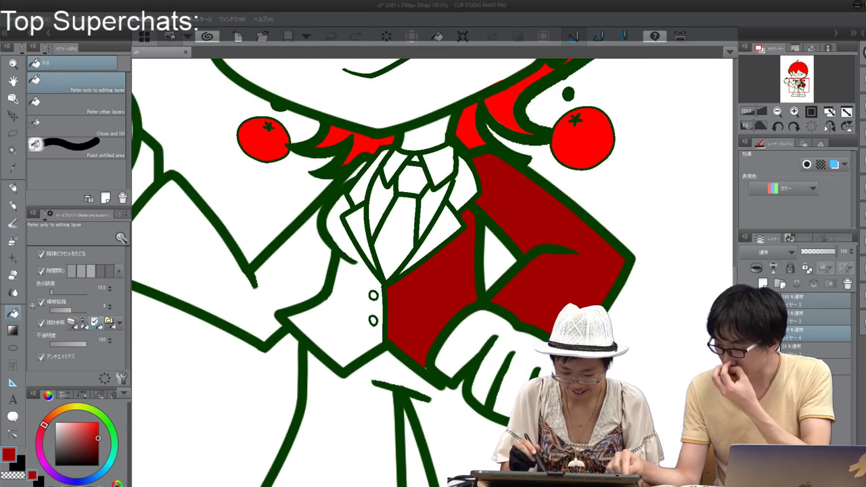
{"action": "left_click", "coordinate": [348, 308]}
{"action": "left_click", "coordinate": [223, 288]}
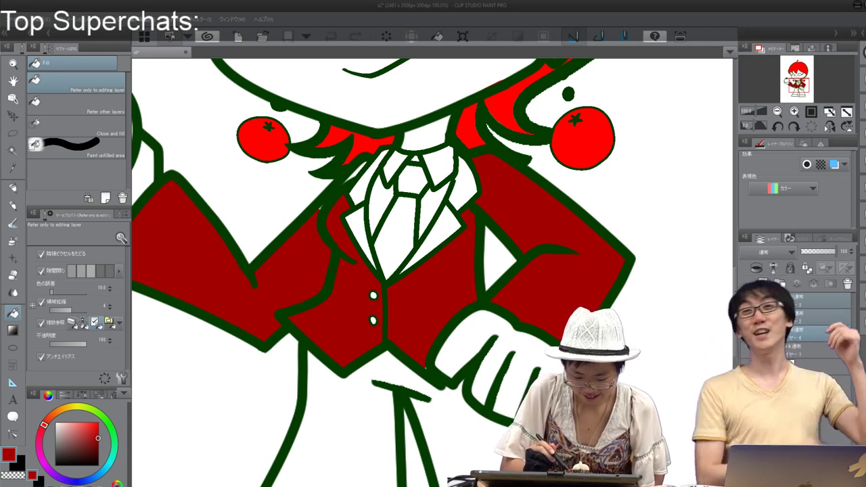
{"action": "left_click", "coordinate": [339, 420]}
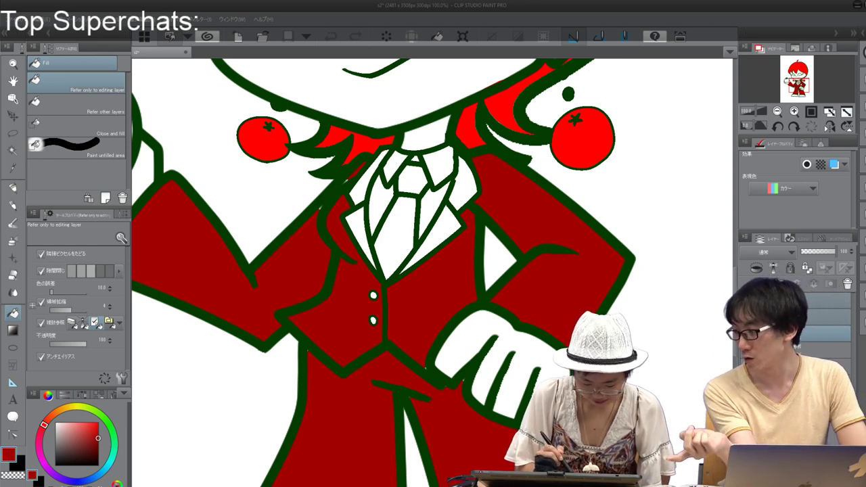
Step: Switch to the Felt pen and set its brush size to 30
{"action": "key", "text": "p"}
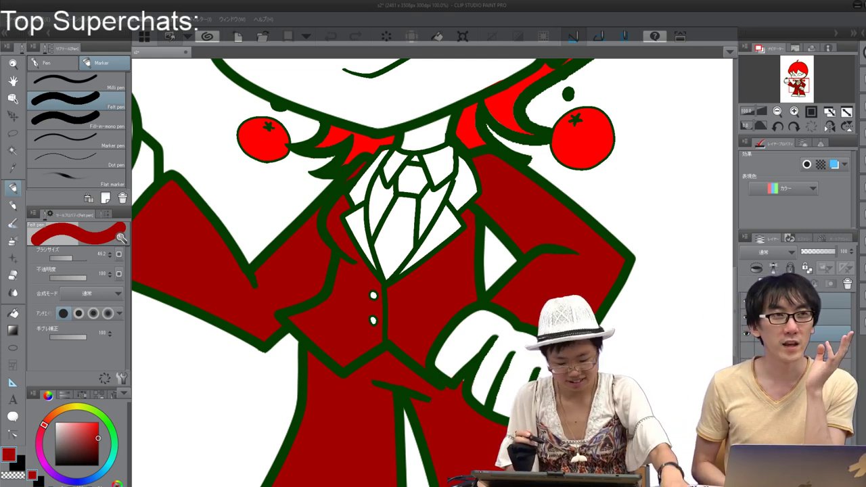
{"action": "key", "text": "["}
{"action": "key", "text": "["}
{"action": "key", "text": "["}
{"action": "key", "text": "["}
{"action": "key", "text": "["}
{"action": "key", "text": "["}
{"action": "key", "text": "]"}
{"action": "key", "text": "]"}
{"action": "key", "text": "]"}
{"action": "key", "text": "]"}
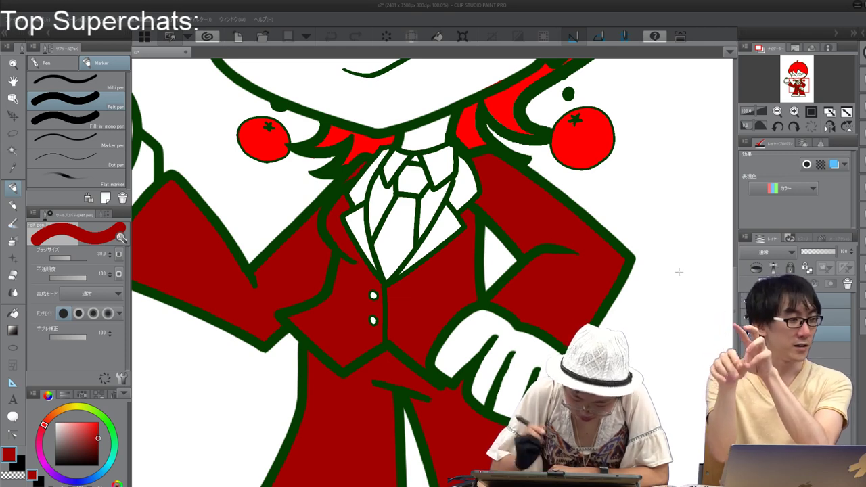
Step: Pick a dark orange color for the Fill tool and adjust its area scaling, with the trousers in view
{"action": "left_click_drag", "start_coordinate": [679, 273], "coordinate": [685, 150]}
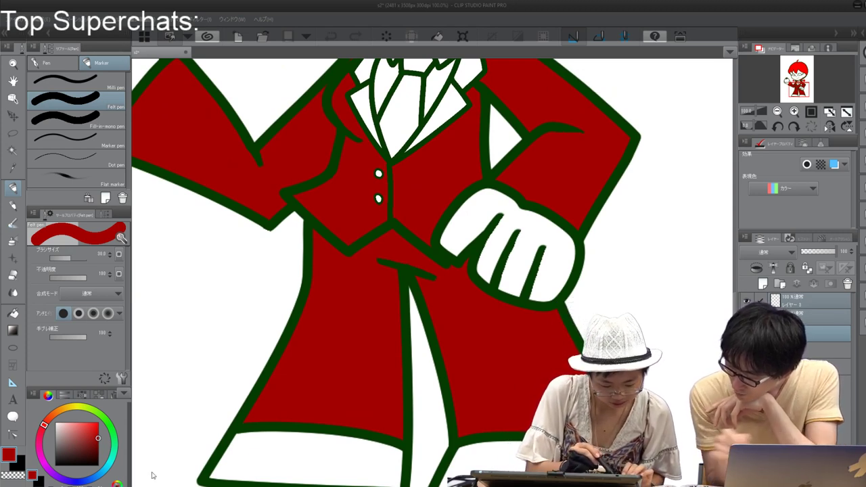
{"action": "key", "text": "g"}
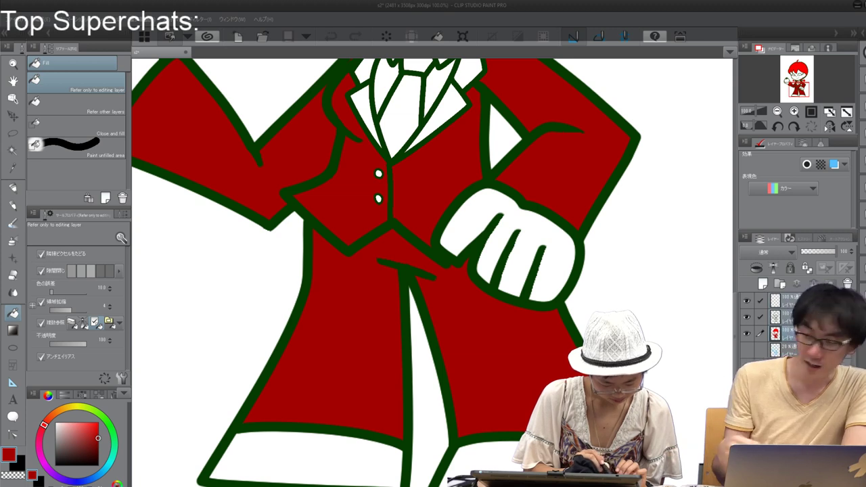
{"action": "left_click", "coordinate": [54, 414]}
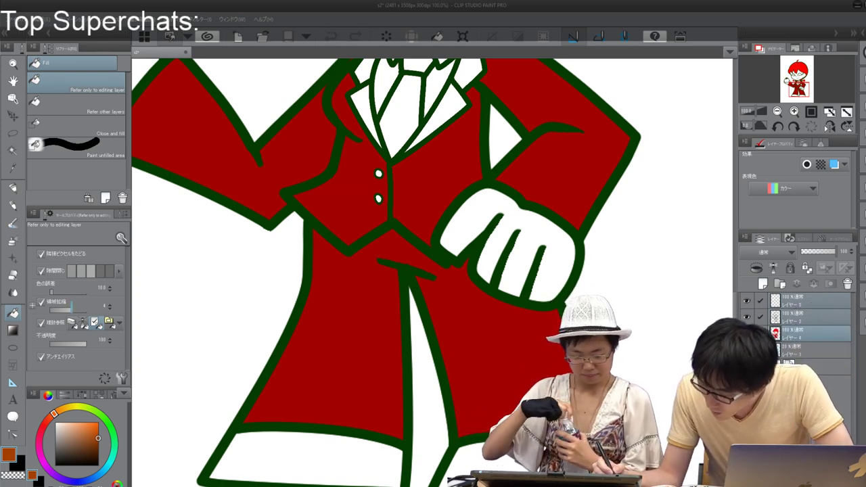
{"action": "mouse_move", "coordinate": [71, 310]}
{"action": "left_mouse_down"}
{"action": "mouse_move", "coordinate": [61, 310]}
{"action": "mouse_move", "coordinate": [84, 309]}
{"action": "mouse_move", "coordinate": [75, 310]}
{"action": "left_mouse_up"}
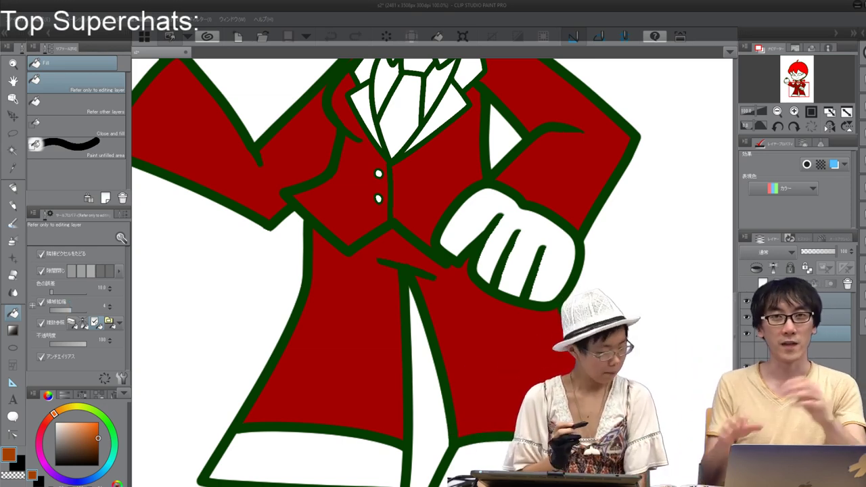
Step: Pick a pale peach skin color and fill both hands, the face and the neck with it
{"action": "mouse_move", "coordinate": [98, 438]}
{"action": "left_mouse_down"}
{"action": "mouse_move", "coordinate": [83, 424]}
{"action": "mouse_move", "coordinate": [49, 418]}
{"action": "mouse_move", "coordinate": [69, 423]}
{"action": "left_mouse_up"}
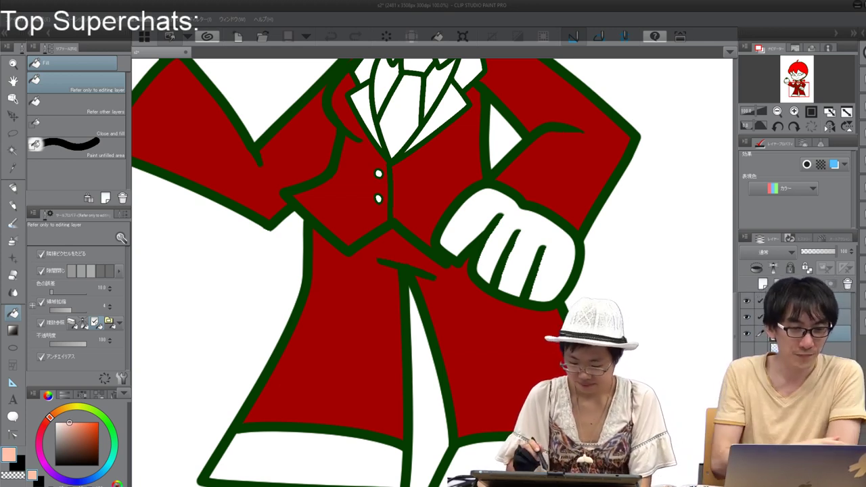
{"action": "left_click", "coordinate": [467, 216]}
{"action": "left_click_drag", "start_coordinate": [406, 148], "coordinate": [433, 404]}
{"action": "left_click", "coordinate": [161, 329]}
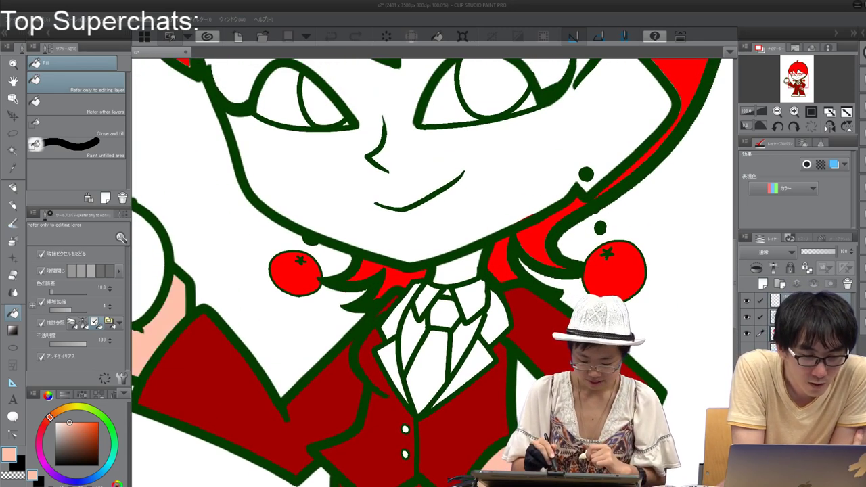
{"action": "left_click", "coordinate": [418, 160]}
{"action": "left_click", "coordinate": [458, 270]}
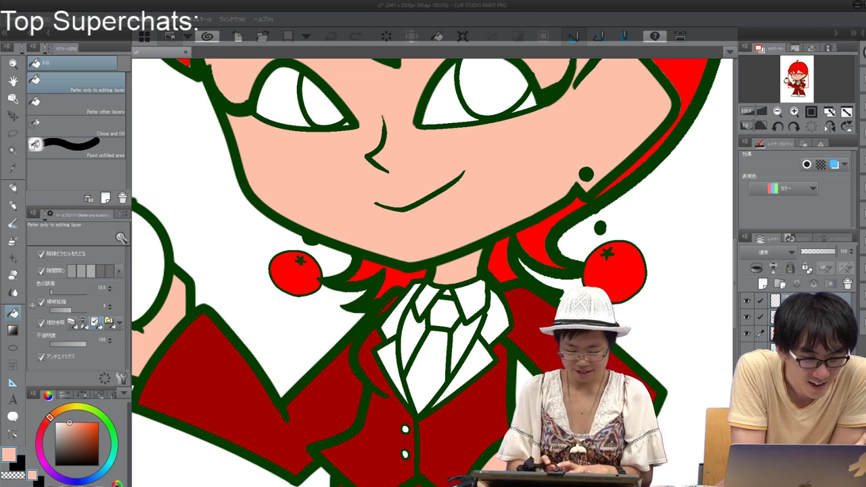
{"action": "key", "text": "ctrl+0"}
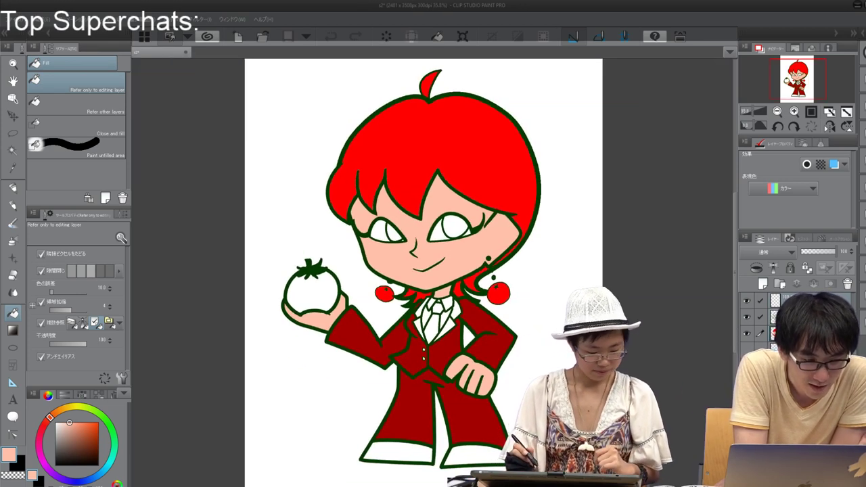
Step: Pick a medium green and fill the irises of both eyes with it
{"action": "left_click", "coordinate": [100, 414]}
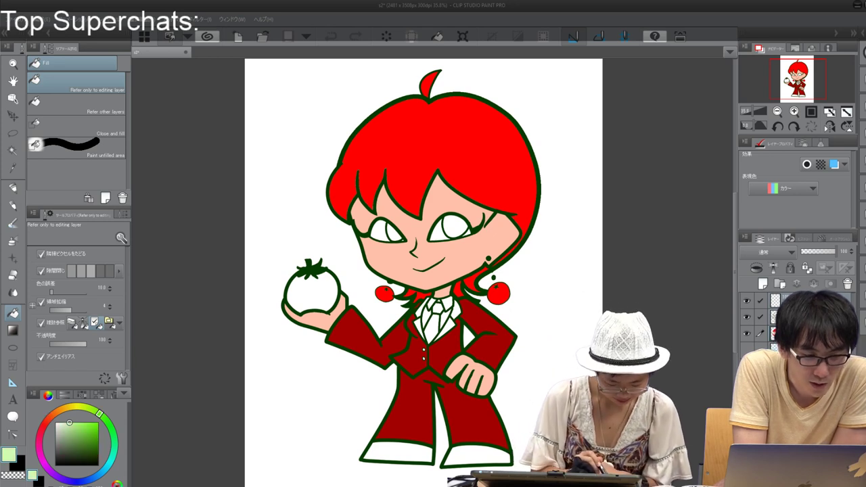
{"action": "left_click_drag", "start_coordinate": [93, 435], "coordinate": [99, 440]}
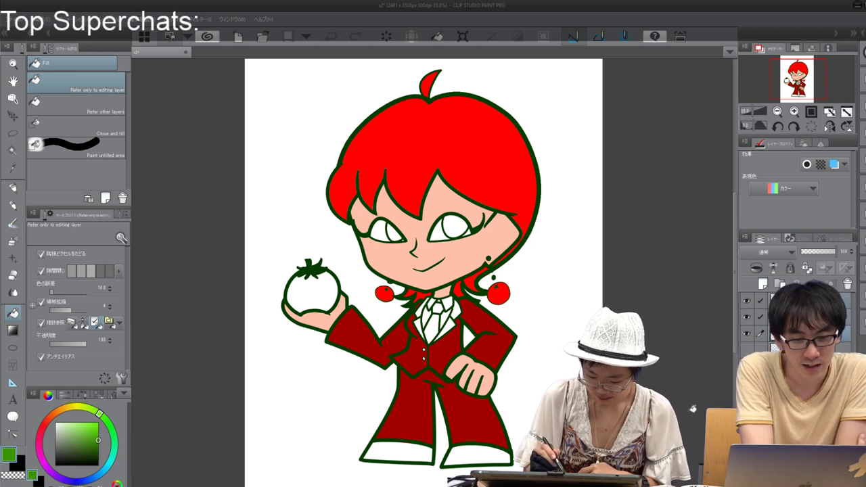
{"action": "left_click", "coordinate": [390, 232]}
{"action": "left_click", "coordinate": [452, 226]}
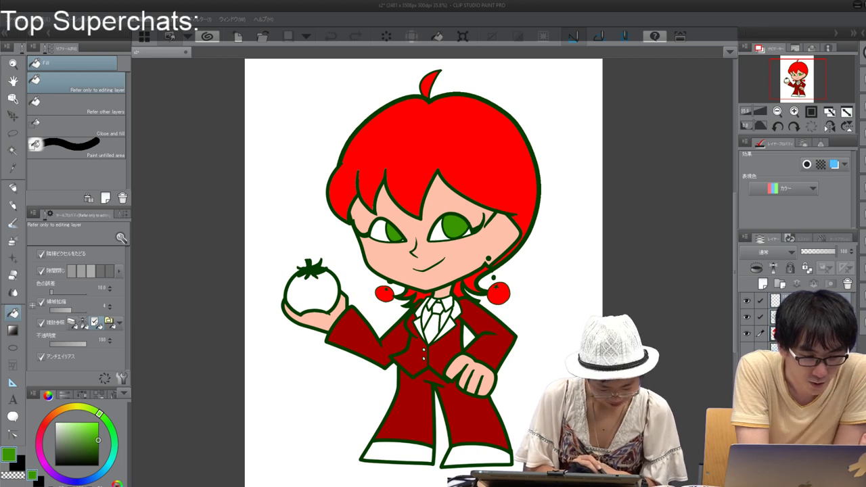
Step: Darken the green and fill both the knot and the body of the tie with it
{"action": "left_click_drag", "start_coordinate": [98, 441], "coordinate": [99, 448]}
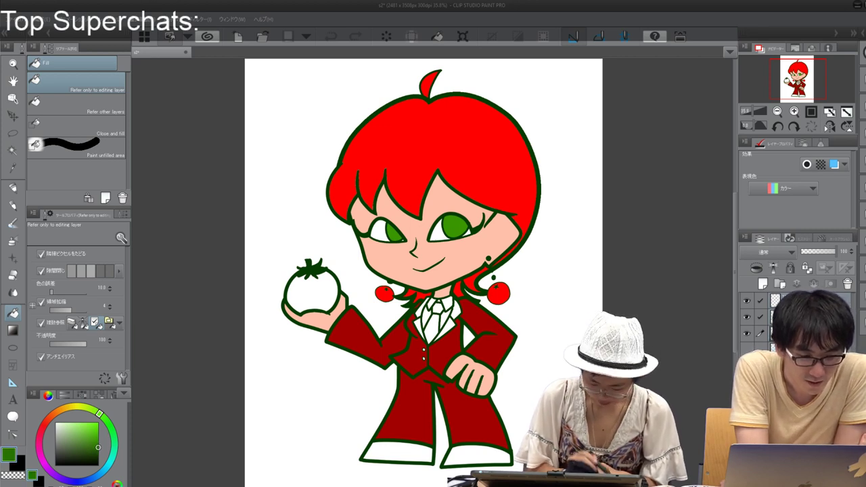
{"action": "left_click", "coordinate": [432, 329]}
{"action": "left_click", "coordinate": [438, 309]}
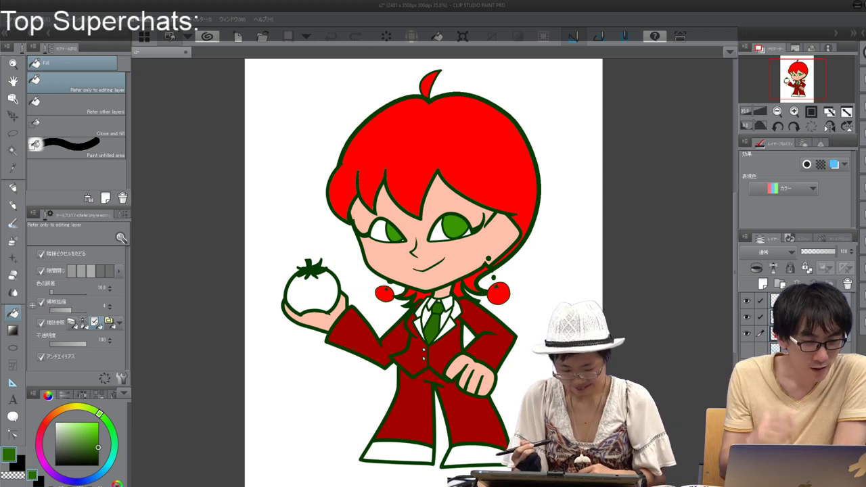
Step: Pick a golden yellow and fill the jacket lapels on both sides of the tie
{"action": "left_click", "coordinate": [72, 407]}
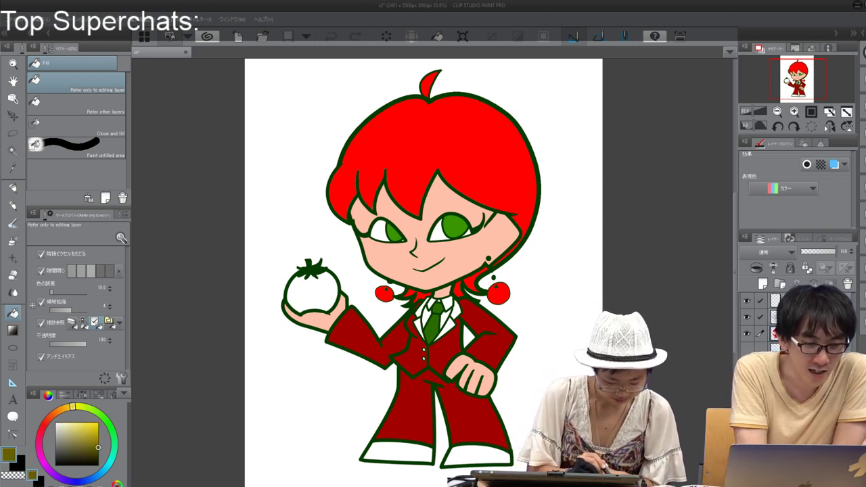
{"action": "left_click_drag", "start_coordinate": [98, 447], "coordinate": [98, 423]}
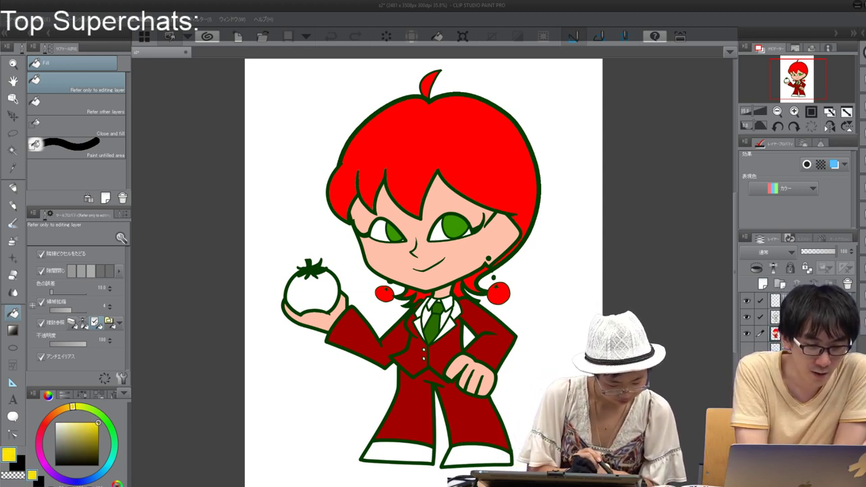
{"action": "left_click", "coordinate": [69, 407]}
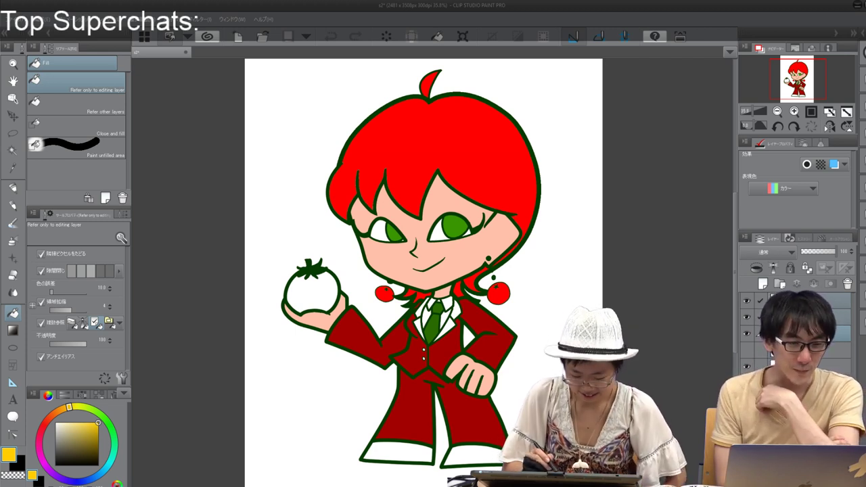
{"action": "left_click", "coordinate": [419, 329]}
{"action": "left_click", "coordinate": [421, 310]}
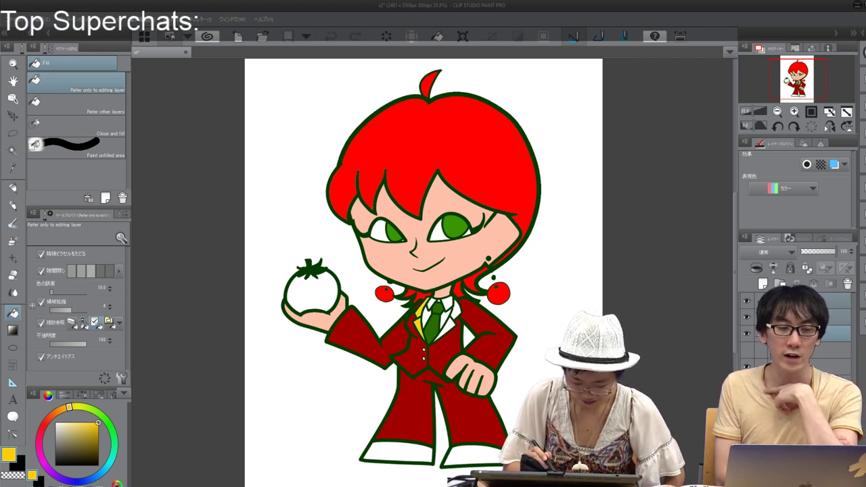
{"action": "left_click", "coordinate": [457, 310]}
{"action": "left_click", "coordinate": [445, 330]}
Step: Change the color to white and examine the shirt, collar and tie fills up close
{"action": "left_click_drag", "start_coordinate": [71, 424], "coordinate": [55, 423]}
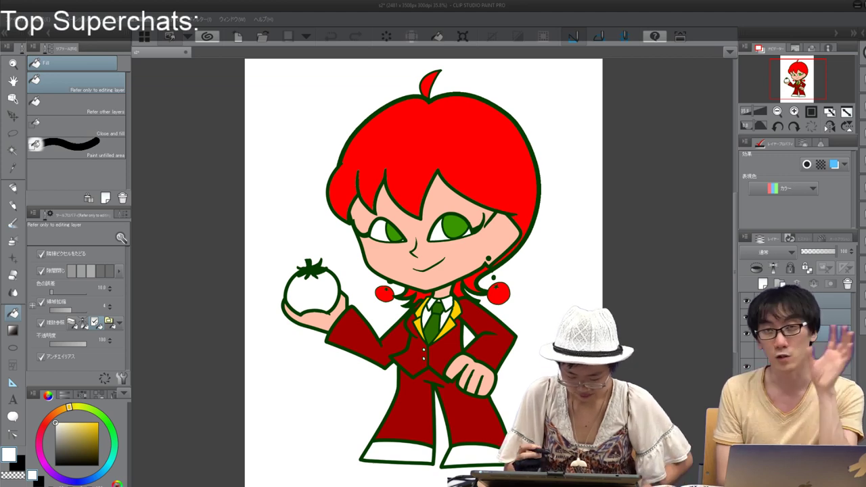
{"action": "scroll", "coordinate": [446, 326], "scroll_direction": "up", "scroll_amount": 2}
{"action": "left_click_drag", "start_coordinate": [447, 326], "coordinate": [553, 358]}
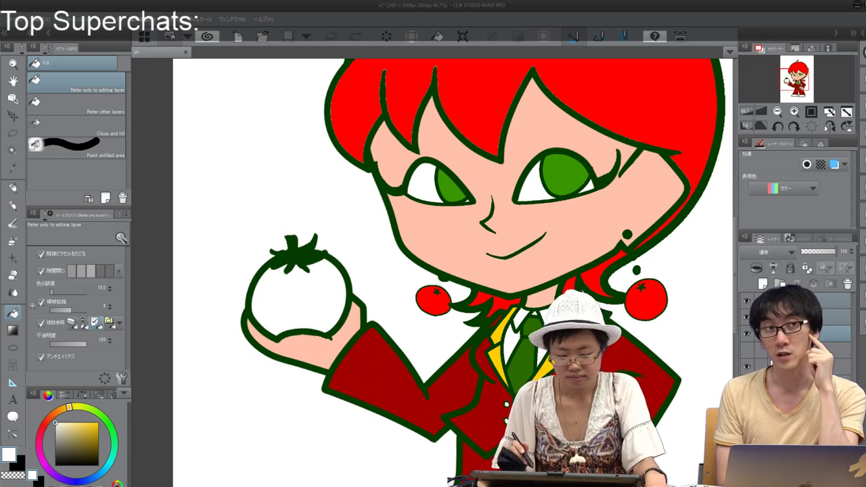
{"action": "scroll", "coordinate": [603, 365], "scroll_direction": "up", "scroll_amount": 5}
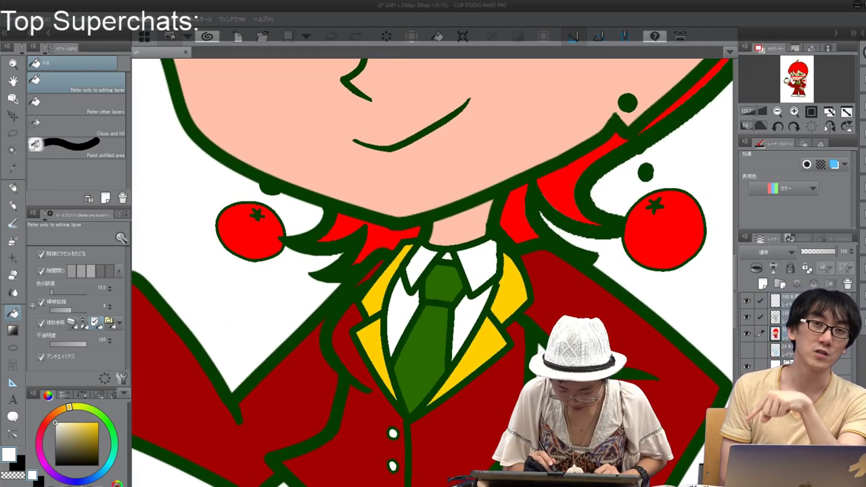
{"action": "left_click_drag", "start_coordinate": [487, 284], "coordinate": [400, 275]}
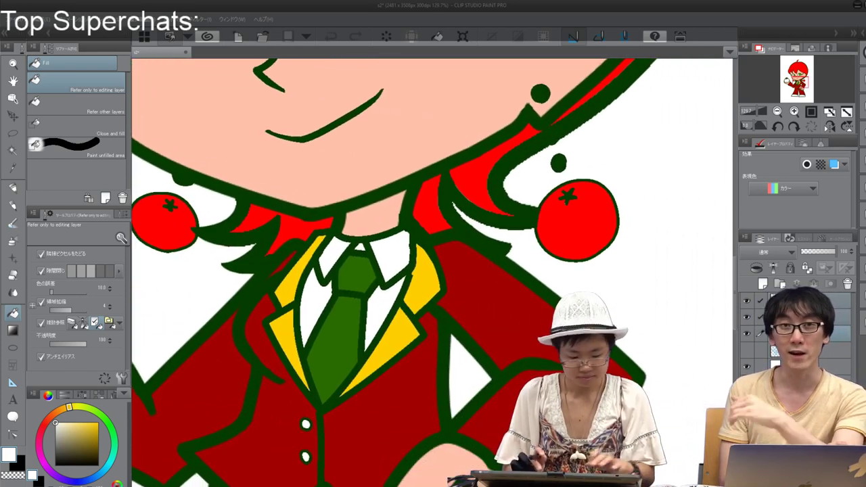
{"action": "key", "text": "ctrl+0"}
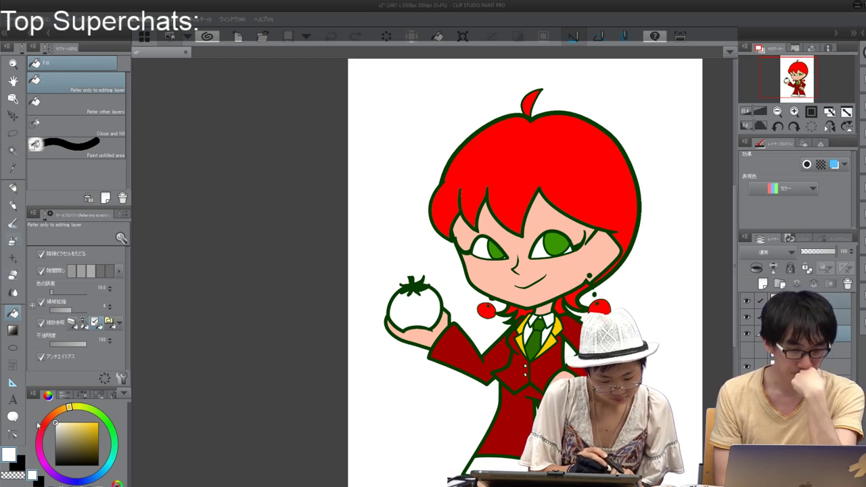
Step: Pick a bright red for the Fill tool and fill the tomato held in the raised hand
{"action": "key", "text": "p"}
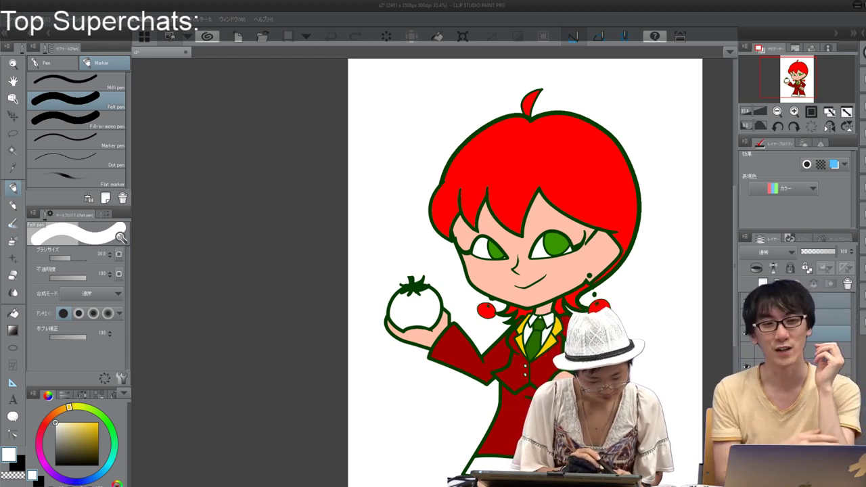
{"action": "key", "text": "g"}
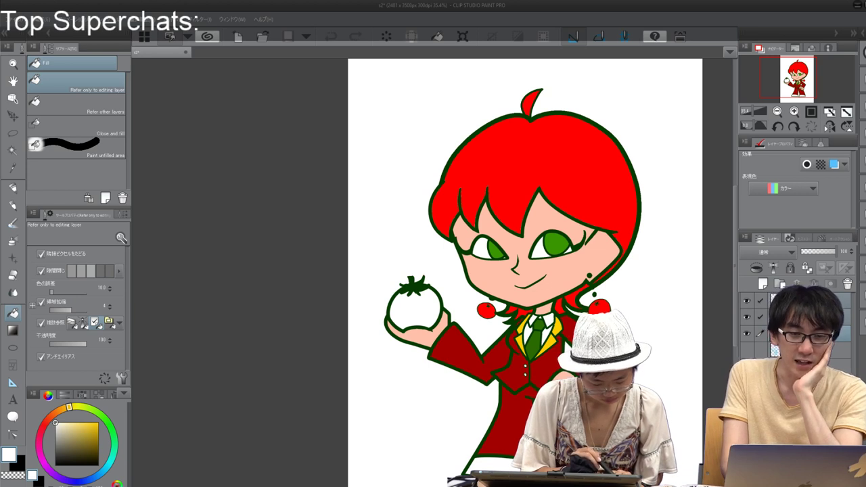
{"action": "left_click", "coordinate": [48, 419]}
{"action": "left_click_drag", "start_coordinate": [97, 429], "coordinate": [45, 423]}
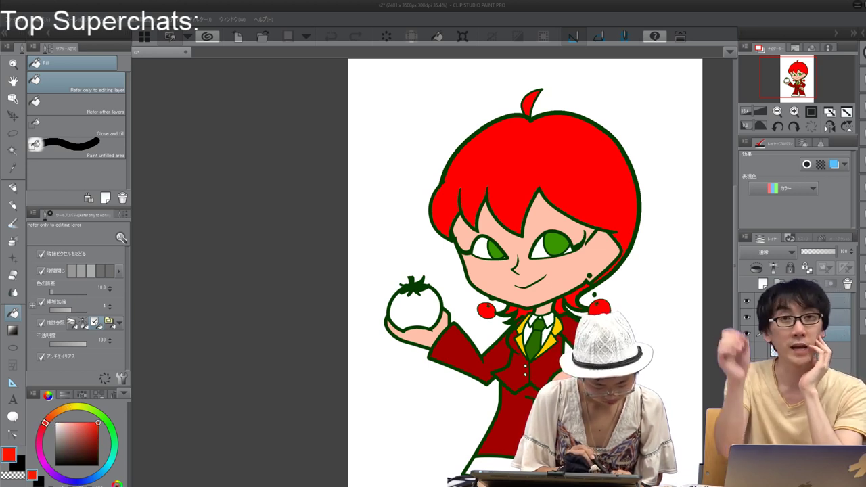
{"action": "left_click", "coordinate": [415, 310]}
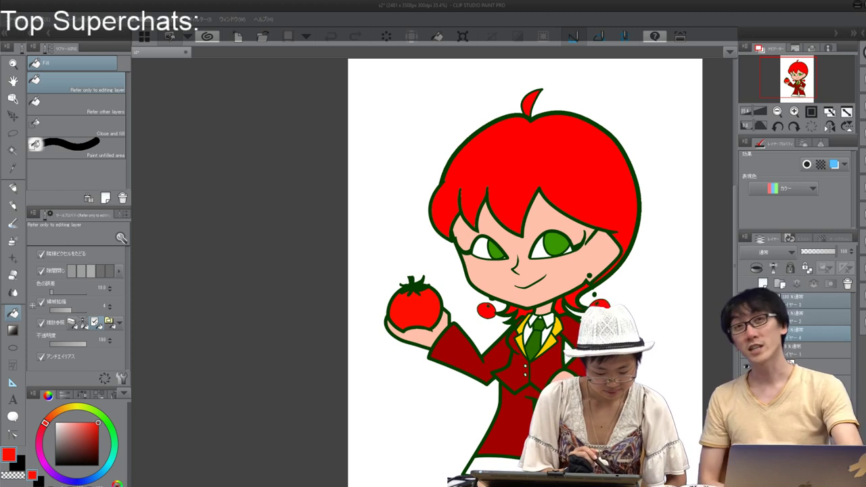
Step: Try the shoes in the tie's dark green and the lapels' golden yellow, sampling each color from the drawing
{"action": "left_click", "coordinate": [13, 168]}
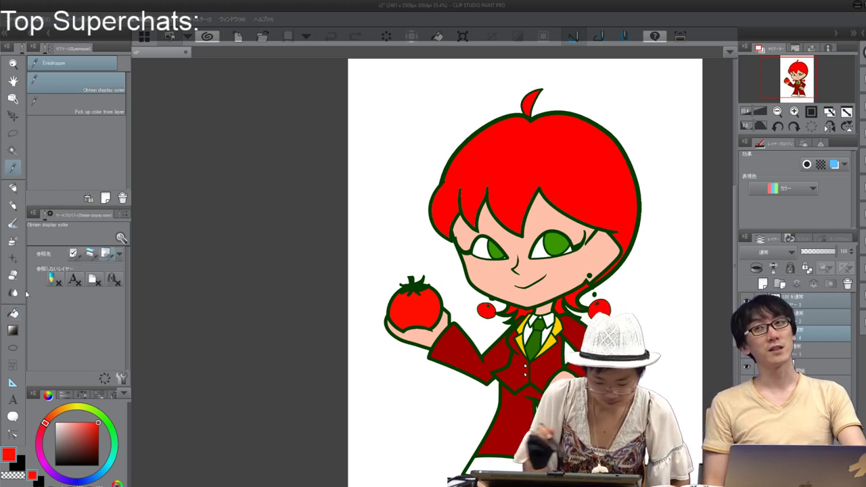
{"action": "left_click", "coordinate": [537, 341]}
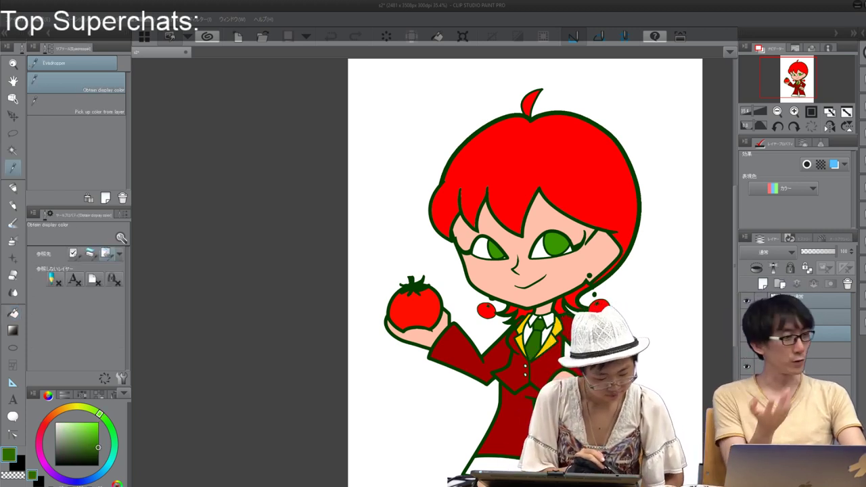
{"action": "left_click", "coordinate": [13, 313]}
{"action": "left_click", "coordinate": [491, 465]}
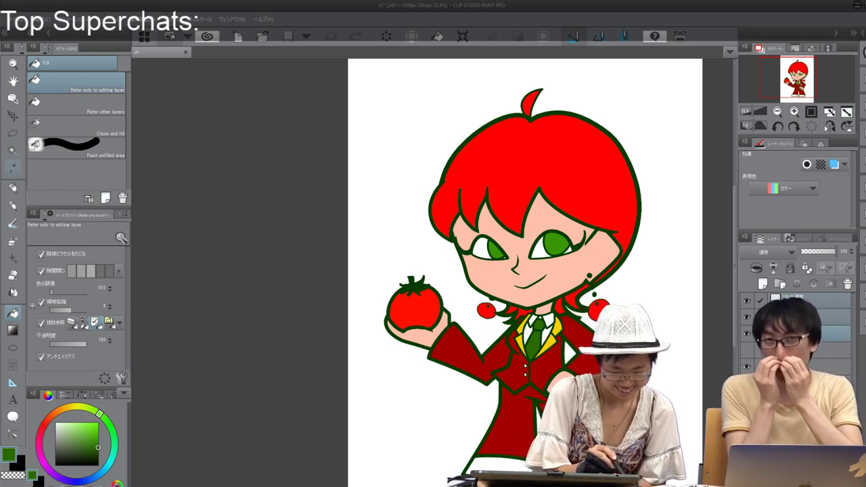
{"action": "left_click", "coordinate": [13, 167]}
{"action": "left_click", "coordinate": [524, 337]}
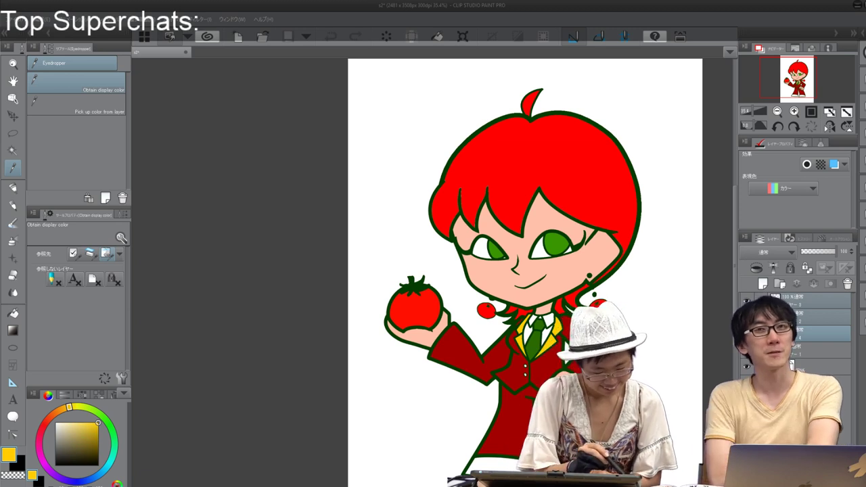
{"action": "key", "text": "g"}
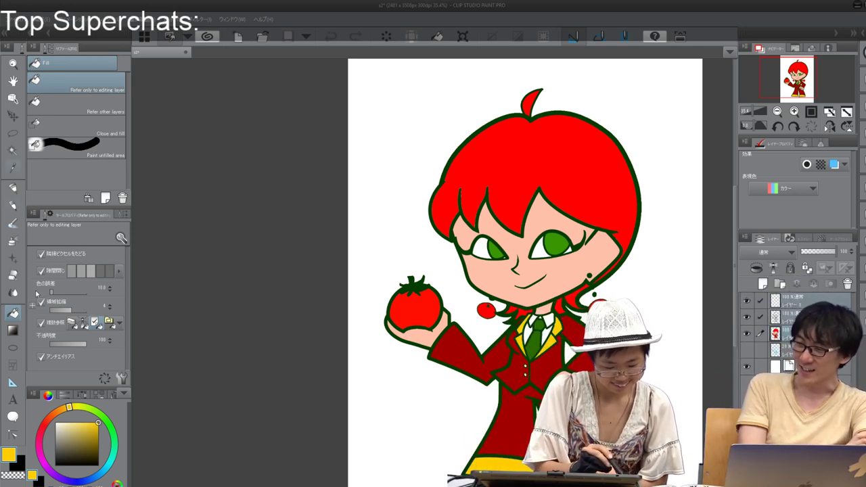
Step: Sample the red of the hair and fill the shoe with it
{"action": "key", "text": "i"}
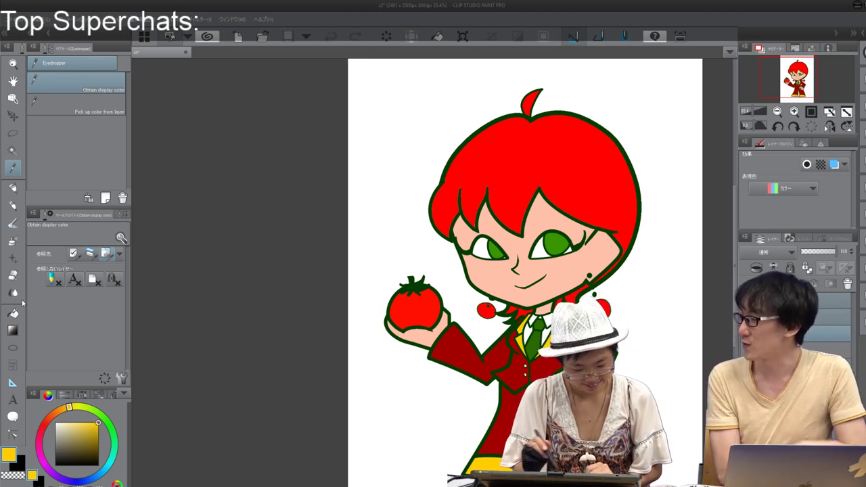
{"action": "left_click", "coordinate": [569, 163]}
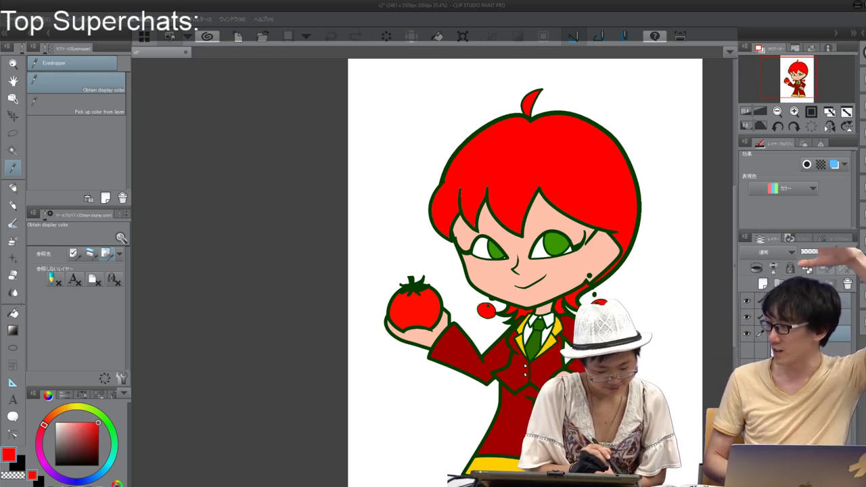
{"action": "key", "text": "g"}
{"action": "left_click", "coordinate": [495, 465]}
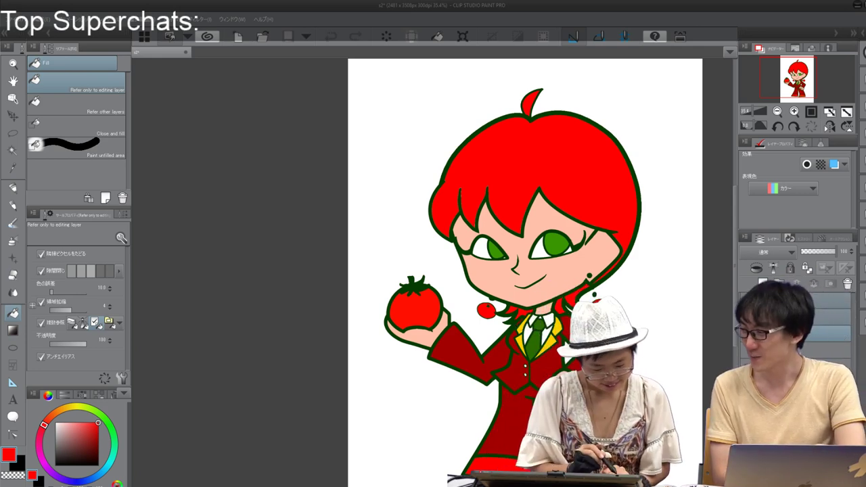
Step: Switch to the Soft airbrush and pick a lighter red for it
{"action": "key", "text": "p"}
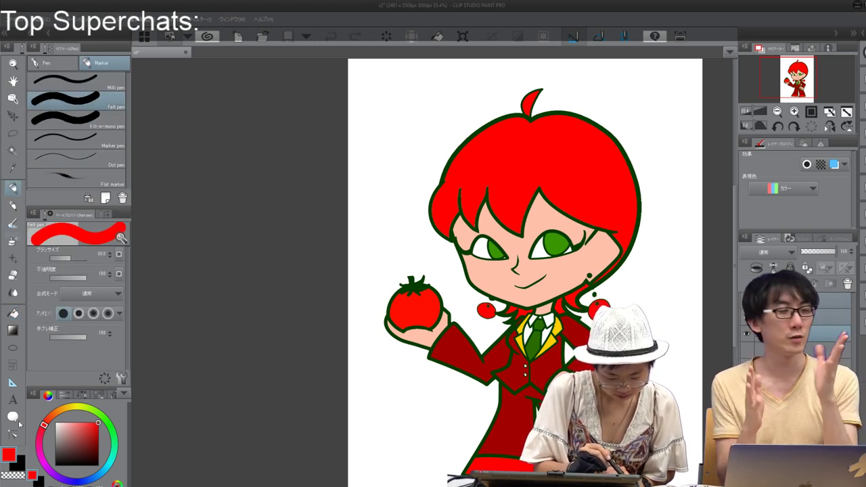
{"action": "key", "text": "b"}
{"action": "key", "text": "period"}
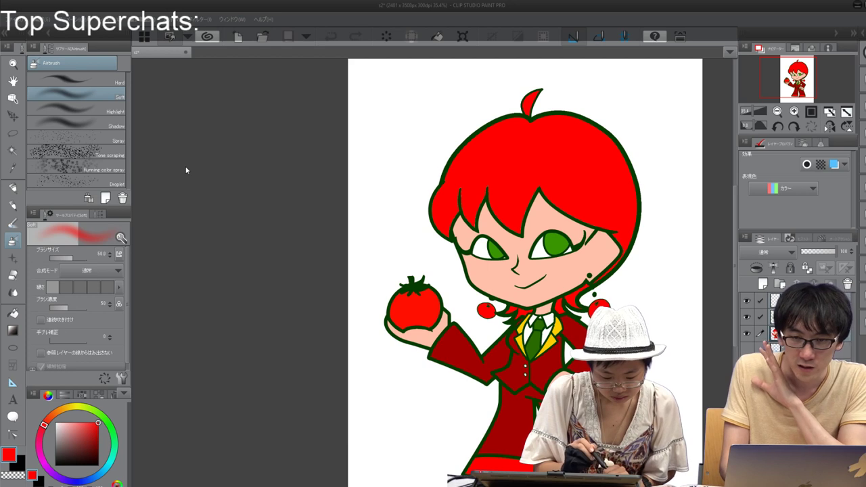
{"action": "left_click_drag", "start_coordinate": [97, 423], "coordinate": [82, 423]}
Step: Test a blush stroke on the cheek below the larger eye, undo it and lighten the red slightly
{"action": "left_click_drag", "start_coordinate": [565, 256], "coordinate": [582, 257]}
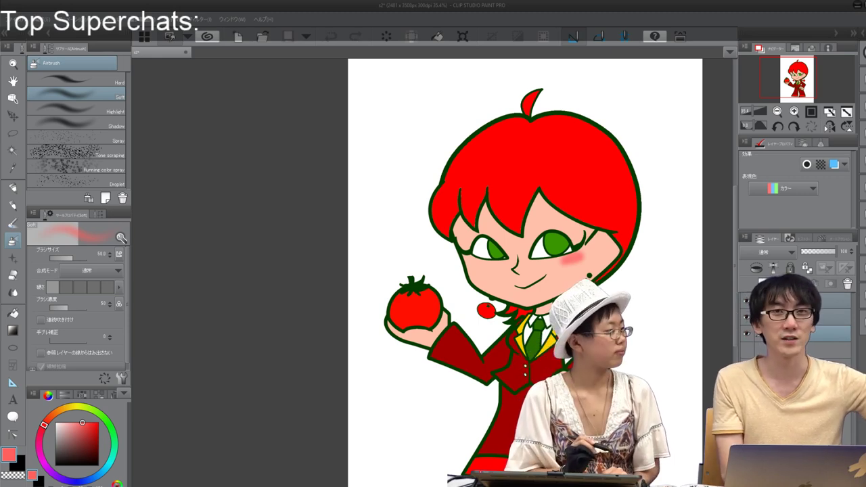
{"action": "key", "text": "ctrl+z"}
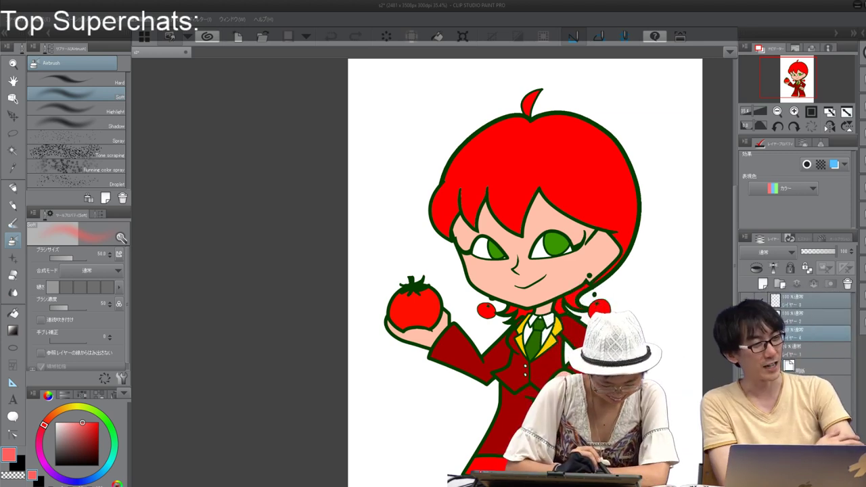
{"action": "left_click_drag", "start_coordinate": [82, 423], "coordinate": [80, 423]}
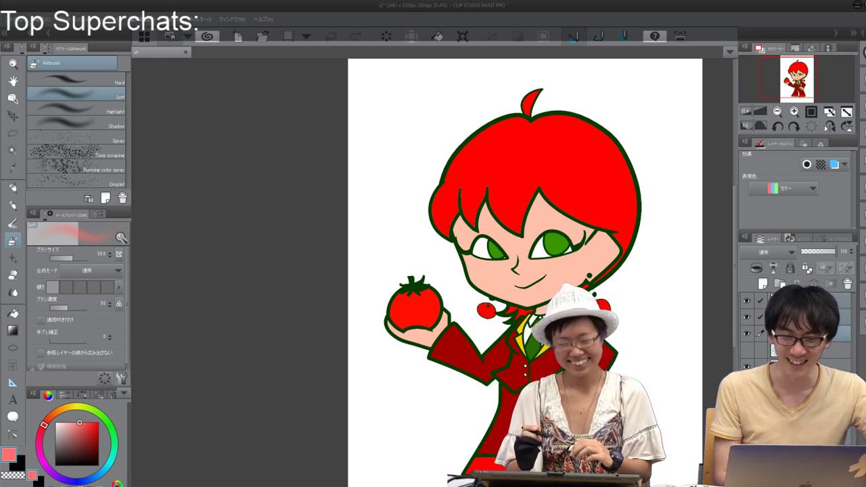
Step: Try small light-red blush strokes under both eyes with the Soft airbrush at size 50 and undo them
{"action": "left_click_drag", "start_coordinate": [487, 244], "coordinate": [391, 244]}
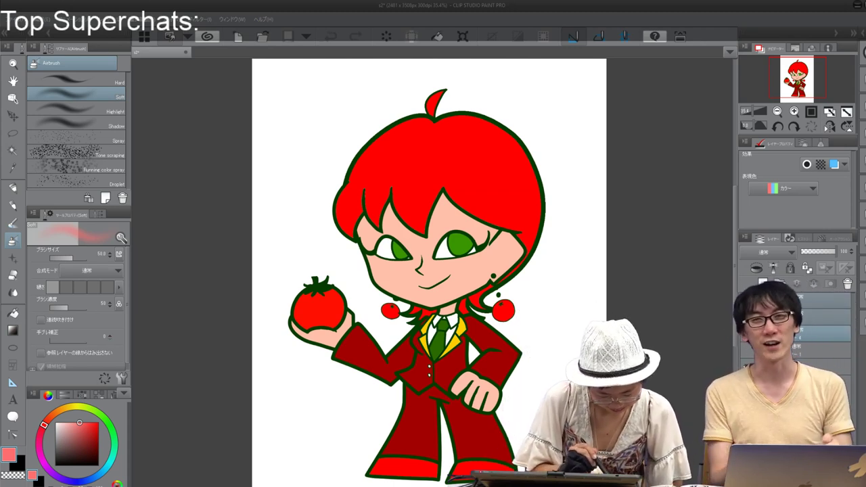
{"action": "scroll", "coordinate": [78, 297], "scroll_direction": "down", "scroll_amount": 1}
{"action": "scroll", "coordinate": [78, 298], "scroll_direction": "up", "scroll_amount": 1}
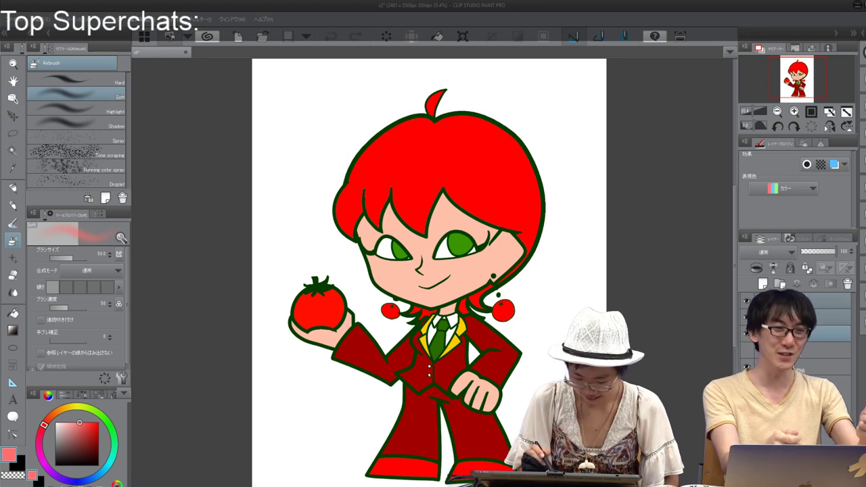
{"action": "left_click_drag", "start_coordinate": [467, 262], "coordinate": [481, 263]}
{"action": "mouse_move", "coordinate": [376, 262]}
{"action": "left_mouse_down"}
{"action": "mouse_move", "coordinate": [387, 264]}
{"action": "mouse_move", "coordinate": [379, 263]}
{"action": "left_mouse_up"}
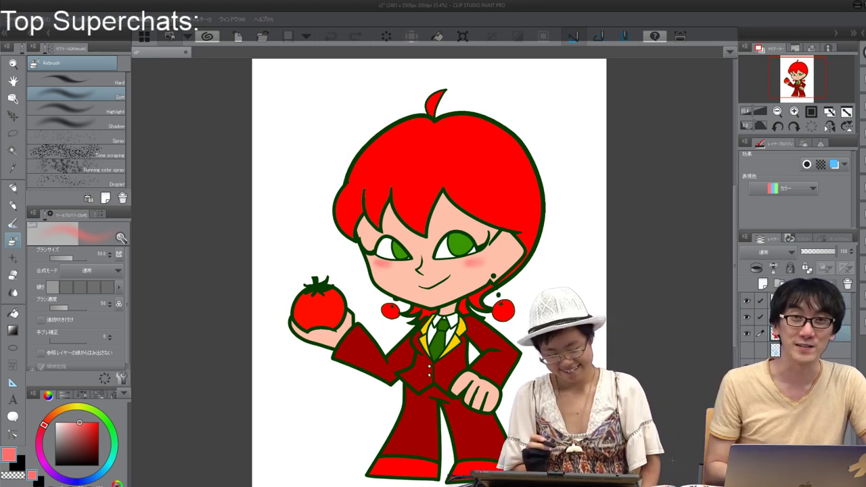
{"action": "key", "text": "ctrl+z"}
{"action": "key", "text": "ctrl+z"}
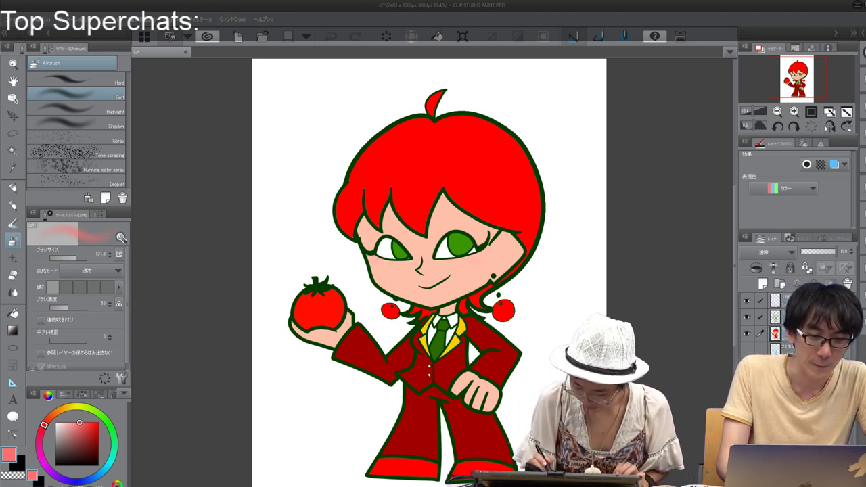
Step: Airbrush soft light-red blush on both cheeks with the brush size at 121.8
{"action": "left_click_drag", "start_coordinate": [466, 262], "coordinate": [482, 264]}
{"action": "left_click_drag", "start_coordinate": [383, 255], "coordinate": [377, 269]}
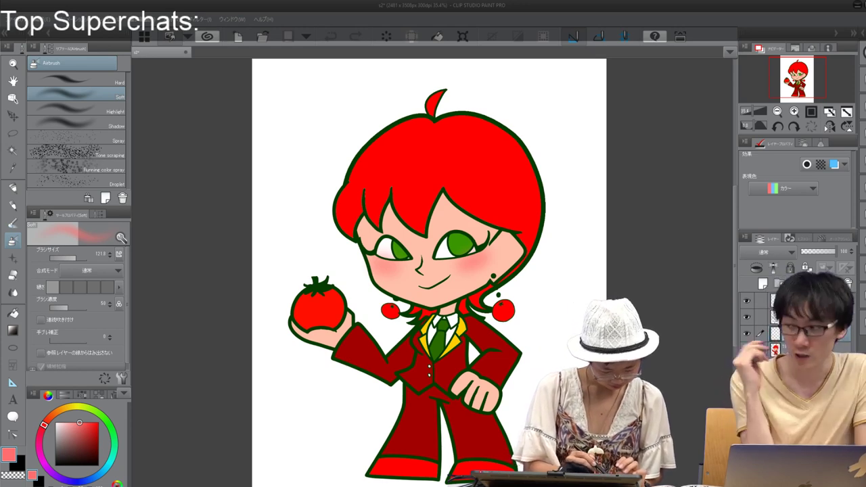
Step: Pick white and airbrush a soft highlight along the upper edge of the hair, undoing the first stroke and repainting it
{"action": "left_click", "coordinate": [56, 423]}
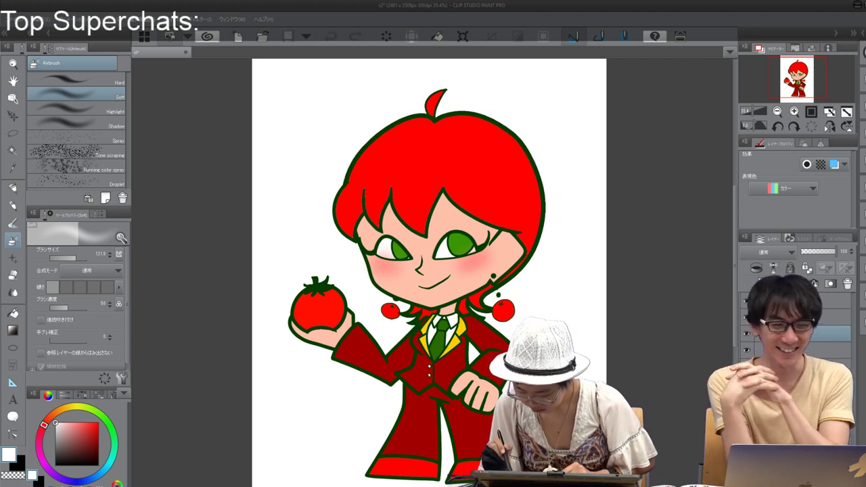
{"action": "mouse_move", "coordinate": [383, 141]}
{"action": "left_mouse_down"}
{"action": "mouse_move", "coordinate": [346, 197]}
{"action": "mouse_move", "coordinate": [433, 110]}
{"action": "mouse_move", "coordinate": [355, 173]}
{"action": "left_mouse_up"}
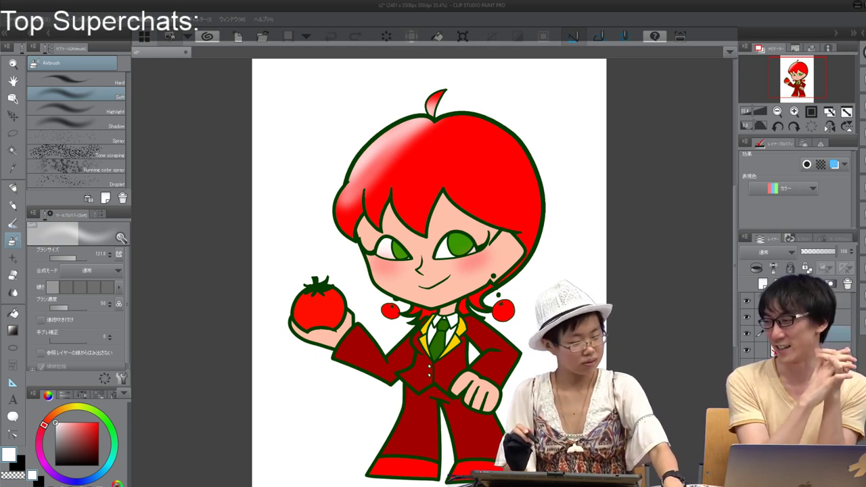
{"action": "key", "text": "ctrl+z"}
{"action": "mouse_move", "coordinate": [431, 112]}
{"action": "left_mouse_down"}
{"action": "mouse_move", "coordinate": [382, 143]}
{"action": "mouse_move", "coordinate": [356, 177]}
{"action": "mouse_move", "coordinate": [346, 234]}
{"action": "mouse_move", "coordinate": [352, 177]}
{"action": "mouse_move", "coordinate": [436, 109]}
{"action": "mouse_move", "coordinate": [491, 123]}
{"action": "mouse_move", "coordinate": [515, 140]}
{"action": "mouse_move", "coordinate": [436, 125]}
{"action": "mouse_move", "coordinate": [383, 139]}
{"action": "left_mouse_up"}
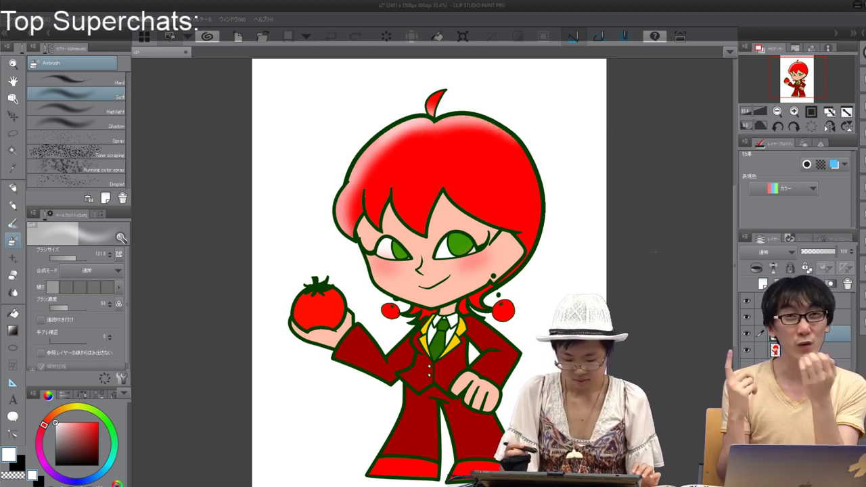
Step: Airbrush soft white highlights on the sleeve of the tomato-holding arm and along both trouser legs
{"action": "mouse_move", "coordinate": [353, 327]}
{"action": "left_mouse_down"}
{"action": "mouse_move", "coordinate": [391, 363]}
{"action": "mouse_move", "coordinate": [380, 359]}
{"action": "mouse_move", "coordinate": [398, 365]}
{"action": "mouse_move", "coordinate": [416, 335]}
{"action": "mouse_move", "coordinate": [407, 349]}
{"action": "left_mouse_up"}
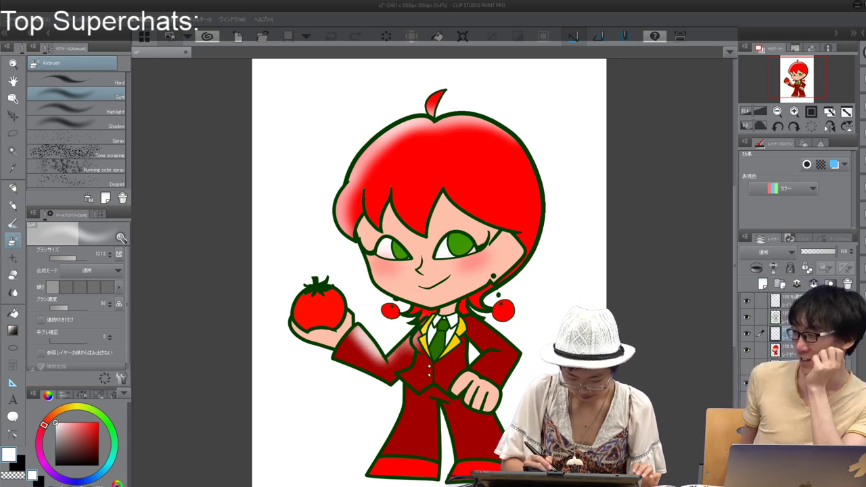
{"action": "mouse_move", "coordinate": [409, 394]}
{"action": "left_mouse_down"}
{"action": "mouse_move", "coordinate": [399, 440]}
{"action": "mouse_move", "coordinate": [377, 471]}
{"action": "left_mouse_up"}
{"action": "left_click_drag", "start_coordinate": [406, 401], "coordinate": [379, 473]}
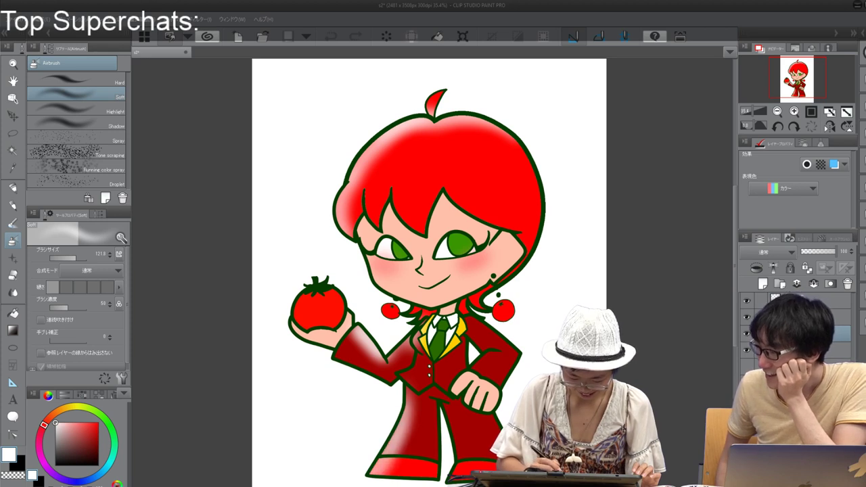
{"action": "left_click_drag", "start_coordinate": [441, 405], "coordinate": [455, 475]}
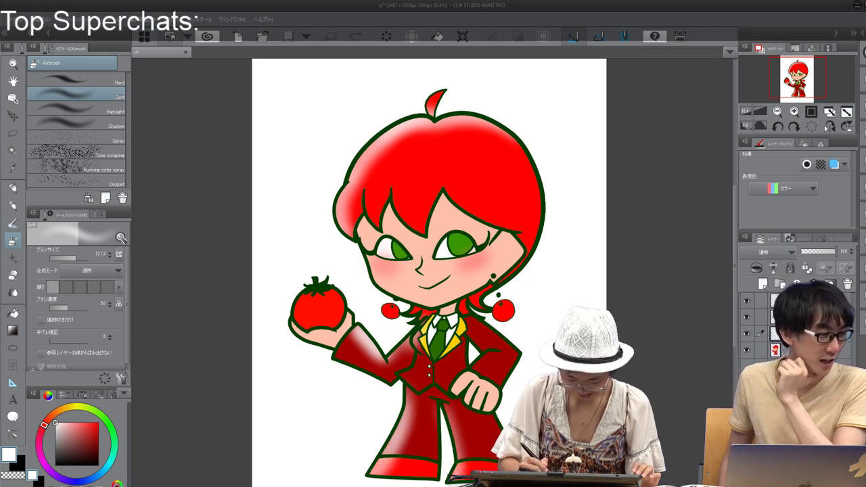
Step: Erase stray highlight along the inner edge of the trouser leg with the Snap eraser and enlarge the eraser
{"action": "key", "text": "e"}
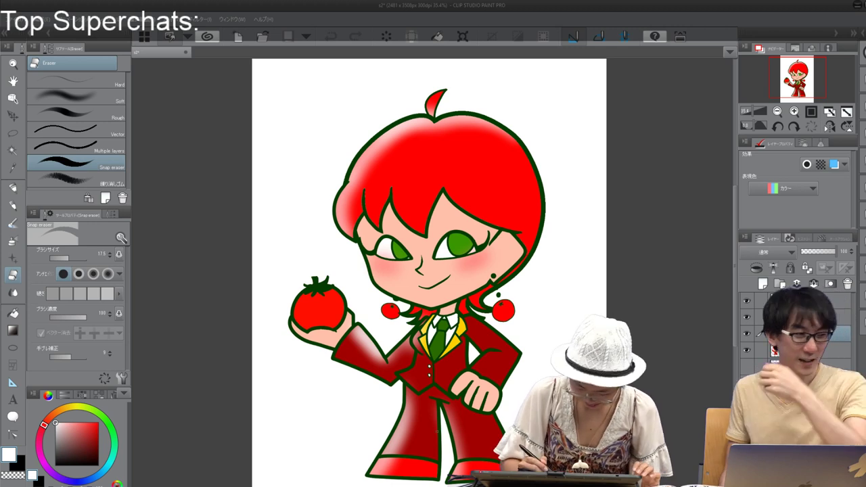
{"action": "left_click_drag", "start_coordinate": [435, 426], "coordinate": [437, 405]}
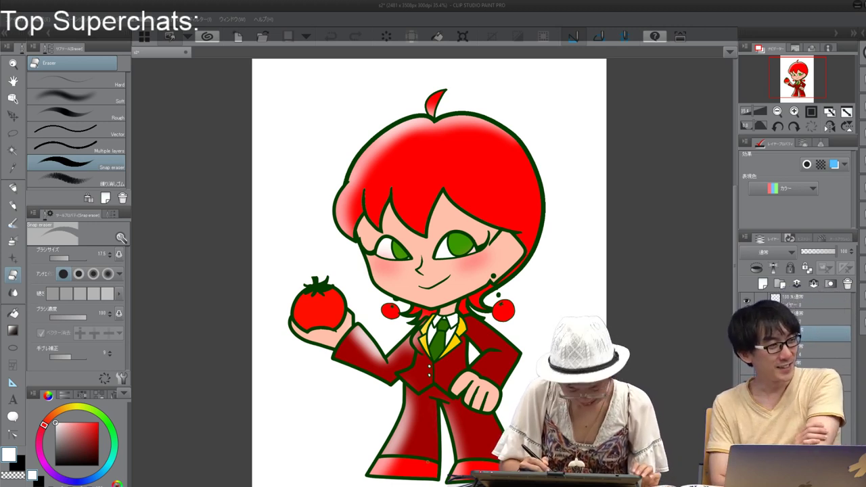
{"action": "left_click_drag", "start_coordinate": [68, 258], "coordinate": [75, 258]}
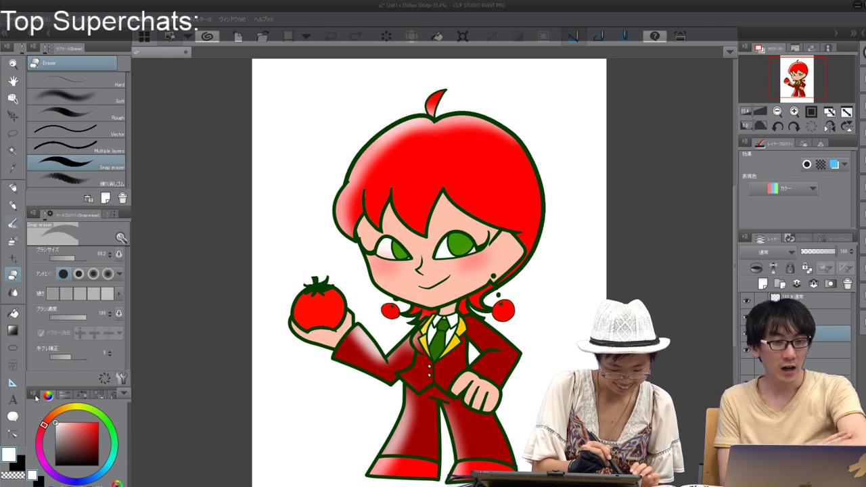
Step: Paint a crisp white highlight on the held tomato with the Hard airbrush, replacing a first stroke with one from a larger brush
{"action": "key", "text": "b"}
{"action": "left_click", "coordinate": [80, 80]}
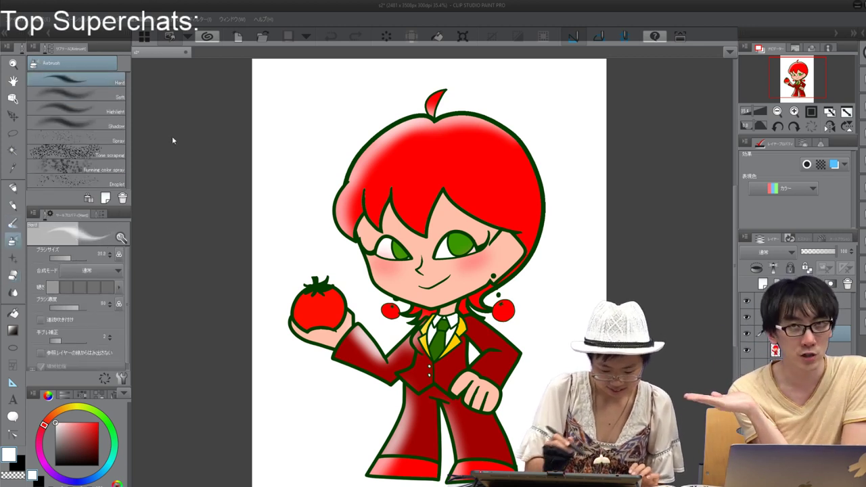
{"action": "left_click_drag", "start_coordinate": [308, 301], "coordinate": [304, 311]}
{"action": "key", "text": "ctrl+z"}
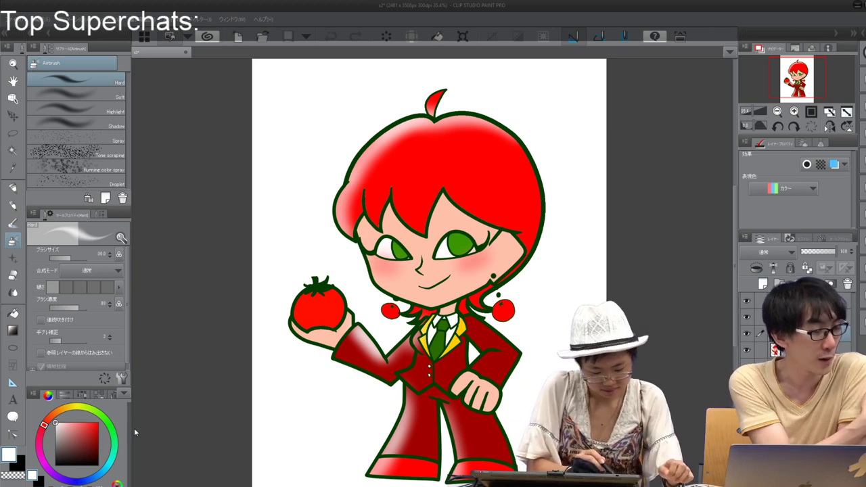
{"action": "left_click_drag", "start_coordinate": [70, 257], "coordinate": [81, 258]}
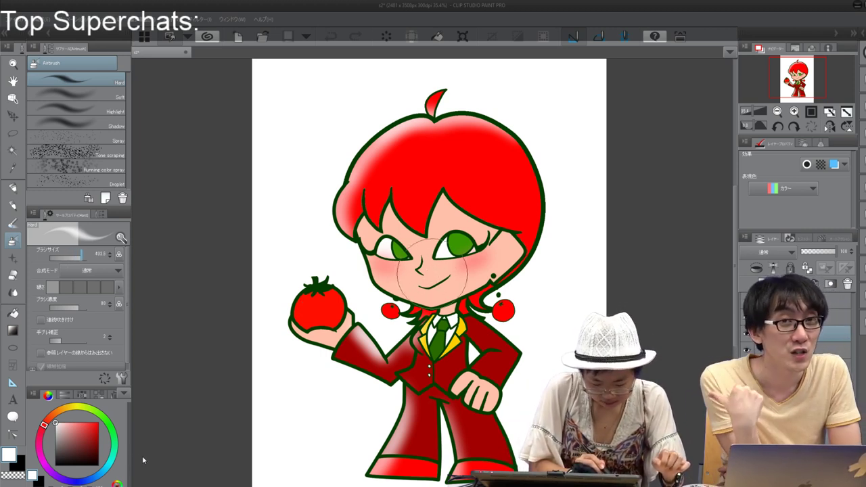
{"action": "left_click_drag", "start_coordinate": [81, 258], "coordinate": [75, 258]}
{"action": "left_click_drag", "start_coordinate": [301, 310], "coordinate": [303, 305]}
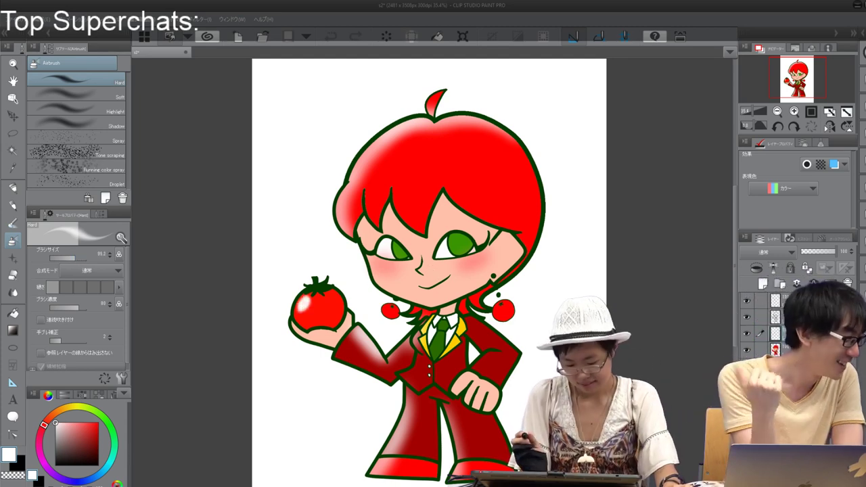
Step: With the Soft airbrush, soften the tomato's highlight and add white highlights to the hand holding it and the side of the face
{"action": "left_click", "coordinate": [100, 93]}
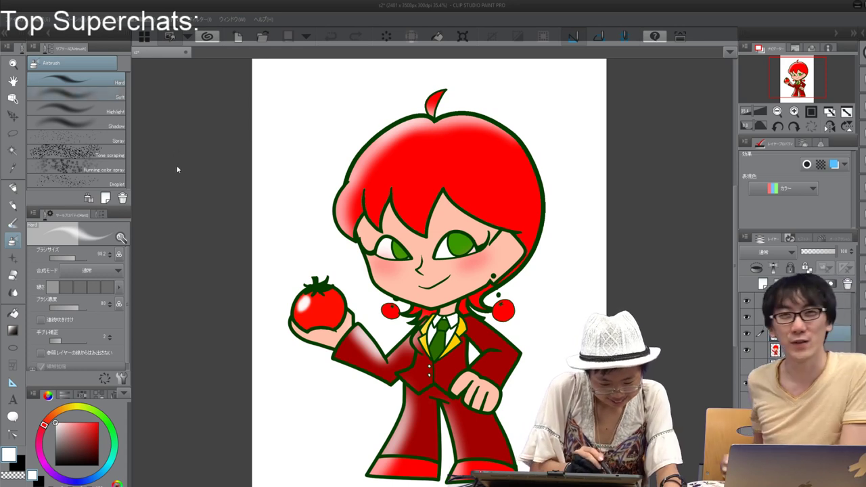
{"action": "left_click_drag", "start_coordinate": [306, 309], "coordinate": [309, 302]}
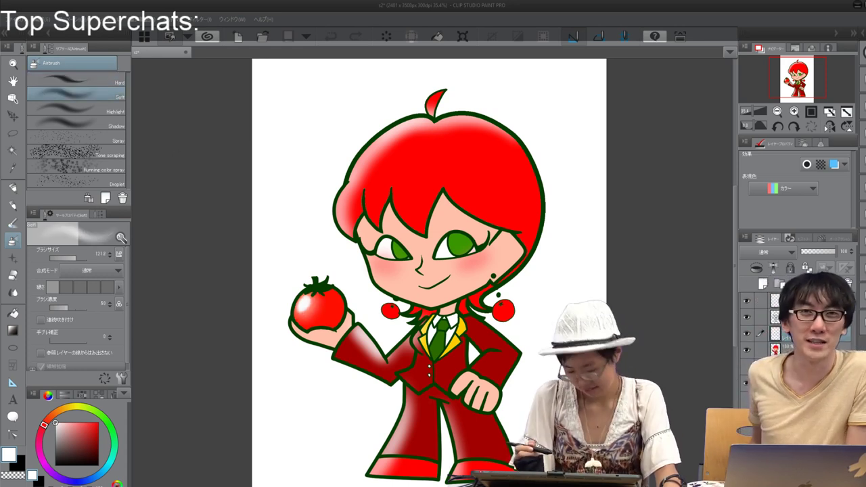
{"action": "left_click_drag", "start_coordinate": [298, 321], "coordinate": [325, 341]}
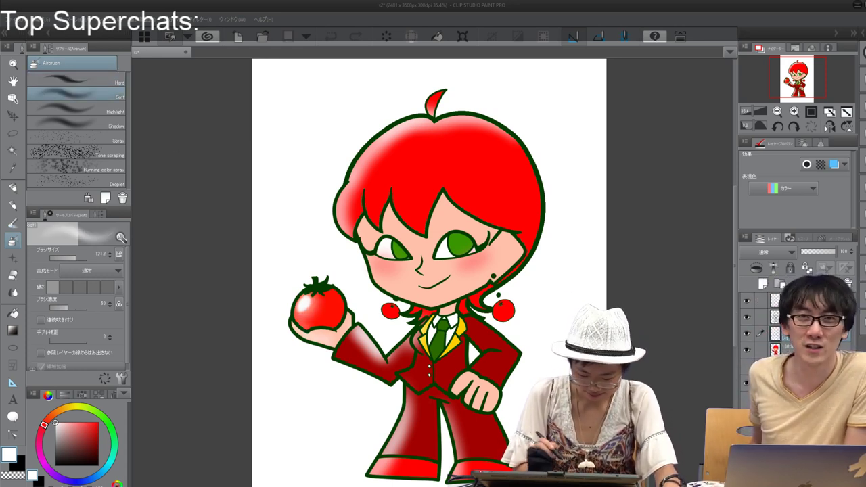
{"action": "left_click_drag", "start_coordinate": [351, 221], "coordinate": [388, 289]}
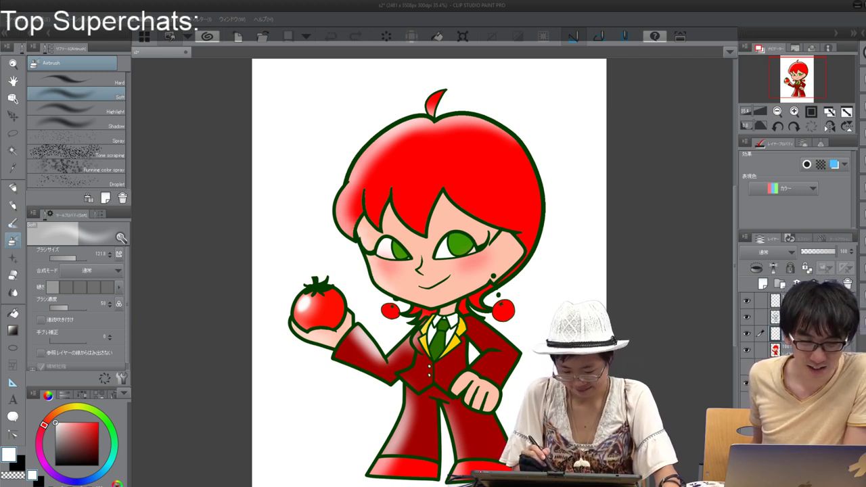
Step: Try large soft white highlights on both blushed cheeks and undo them
{"action": "left_click_drag", "start_coordinate": [377, 258], "coordinate": [390, 271]}
{"action": "left_click_drag", "start_coordinate": [461, 256], "coordinate": [468, 265]}
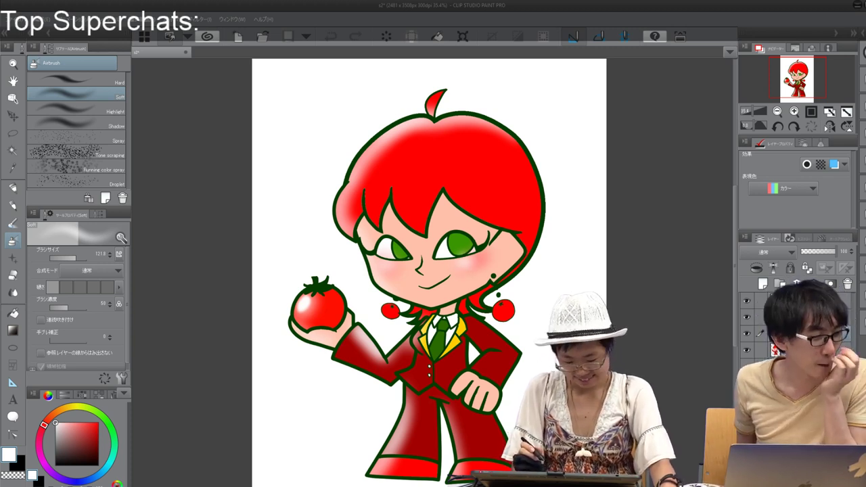
{"action": "key", "text": "ctrl+z"}
{"action": "key", "text": "ctrl+z"}
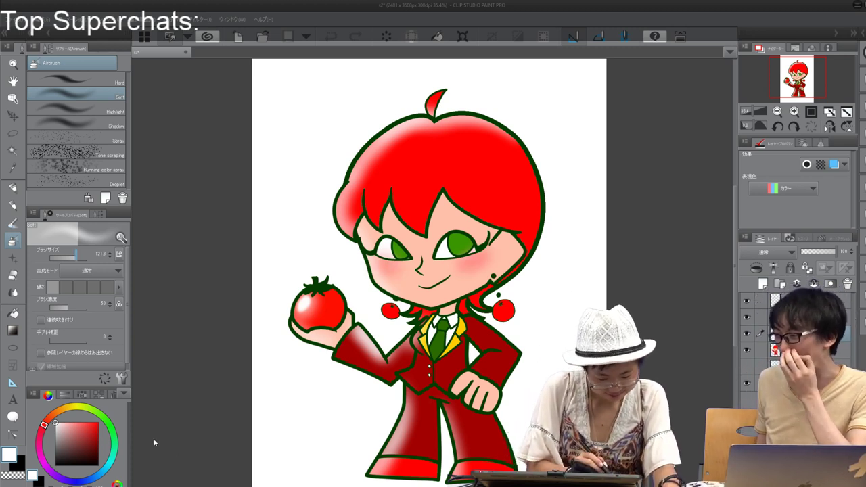
Step: Reduce the airbrush size to about 24 and dab a small white highlight on each blushed cheek
{"action": "left_click_drag", "start_coordinate": [76, 258], "coordinate": [69, 258]}
{"action": "left_click_drag", "start_coordinate": [381, 265], "coordinate": [387, 264]}
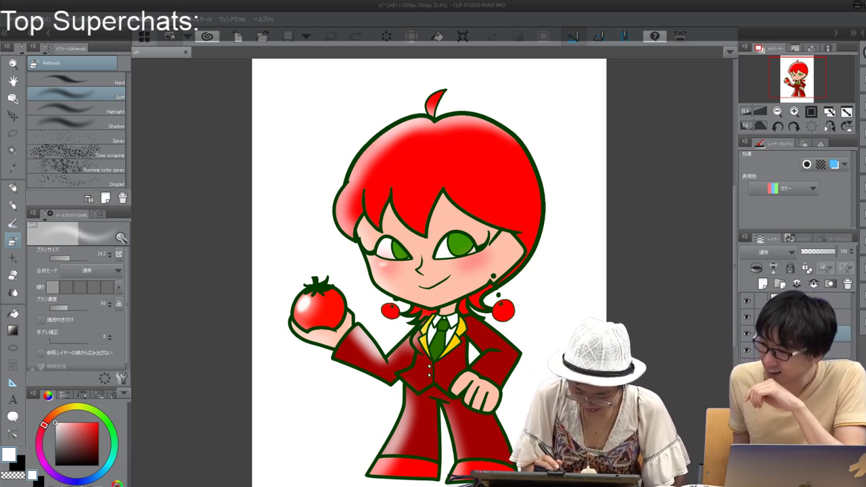
{"action": "left_click", "coordinate": [464, 261]}
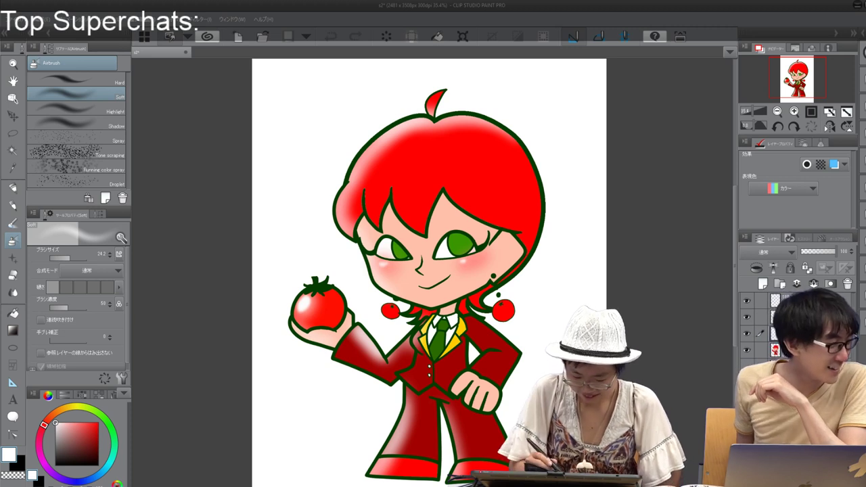
Step: Airbrush small white highlights onto both green irises, reducing the brush size to 12.7 for the finer strokes
{"action": "left_click_drag", "start_coordinate": [455, 237], "coordinate": [456, 239]}
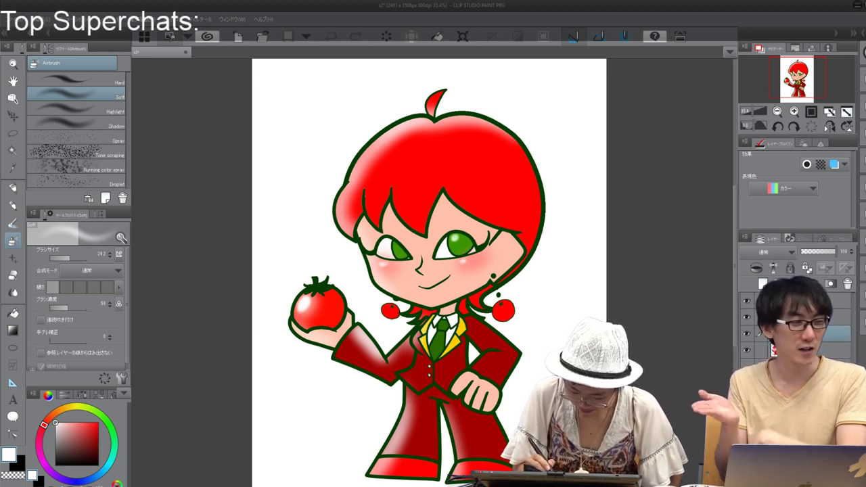
{"action": "left_click_drag", "start_coordinate": [395, 246], "coordinate": [399, 246]}
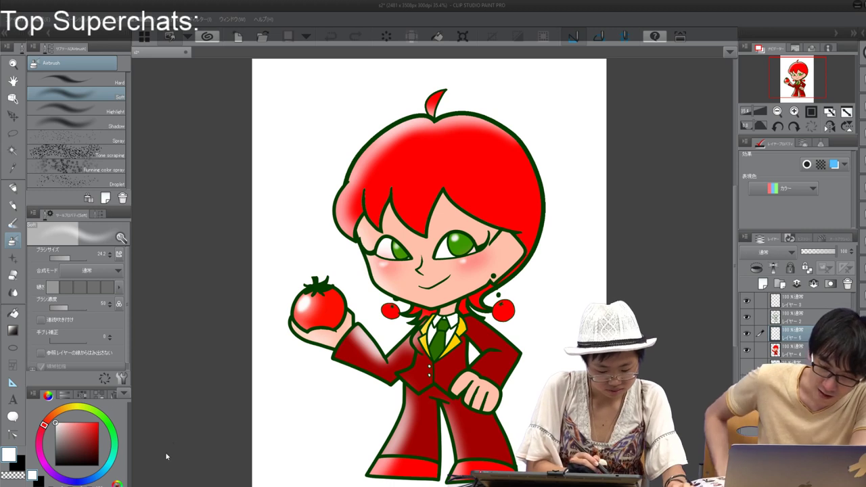
{"action": "left_click_drag", "start_coordinate": [65, 257], "coordinate": [68, 259]}
{"action": "left_click_drag", "start_coordinate": [456, 251], "coordinate": [466, 251]}
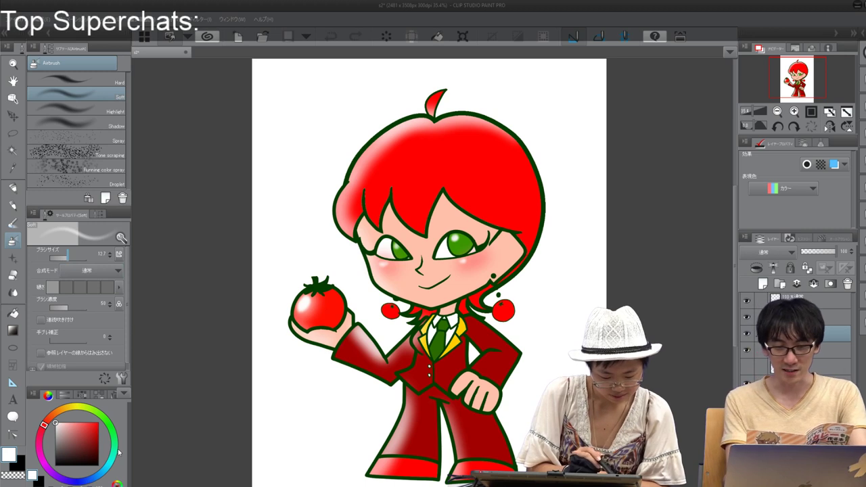
Step: Adjust the airbrush size up to 121.8, add a soft white highlight to the sleeve of the arm on the hip, and switch to the eraser
{"action": "key", "text": "bracketright"}
{"action": "key", "text": "bracketright"}
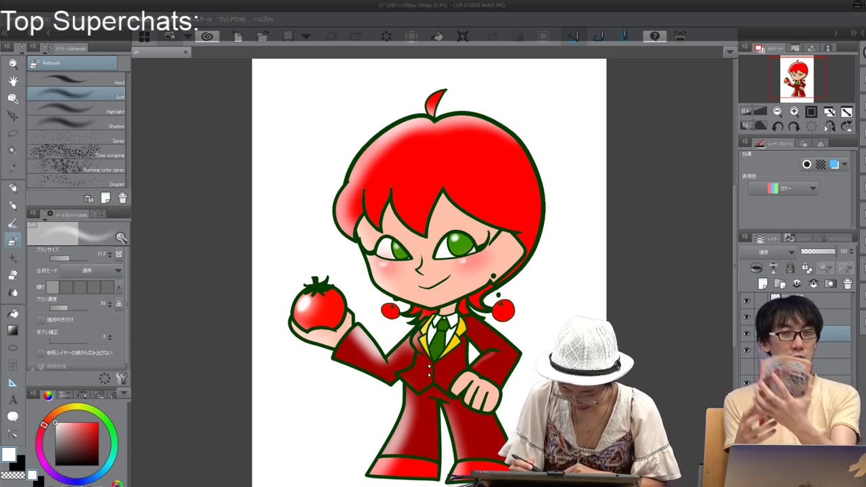
{"action": "key", "text": "bracketleft"}
{"action": "key", "text": "bracketleft"}
{"action": "key", "text": "bracketleft"}
{"action": "key", "text": "bracketleft"}
{"action": "key", "text": "bracketleft"}
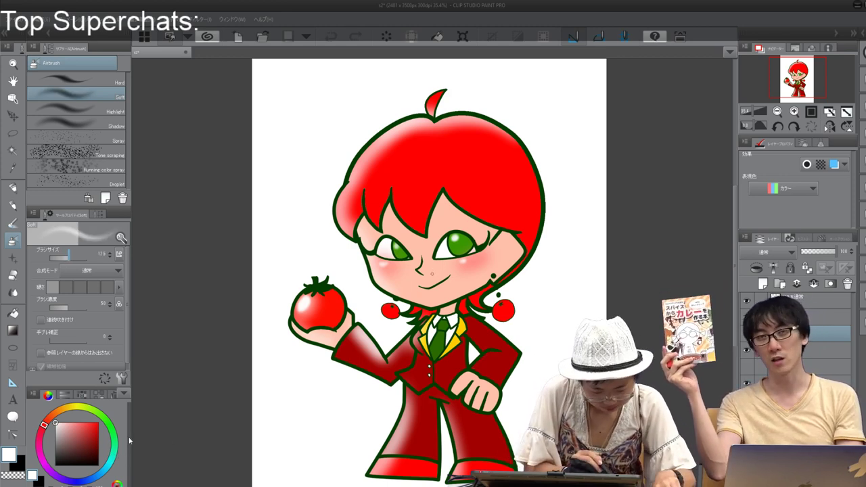
{"action": "key", "text": "bracketright"}
{"action": "key", "text": "bracketright"}
{"action": "key", "text": "bracketright"}
{"action": "key", "text": "bracketright"}
{"action": "key", "text": "bracketright"}
{"action": "key", "text": "bracketright"}
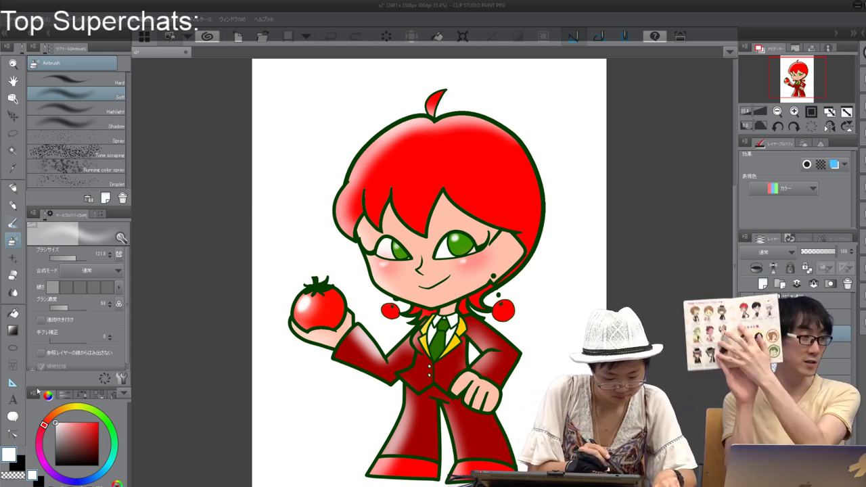
{"action": "key", "text": "e"}
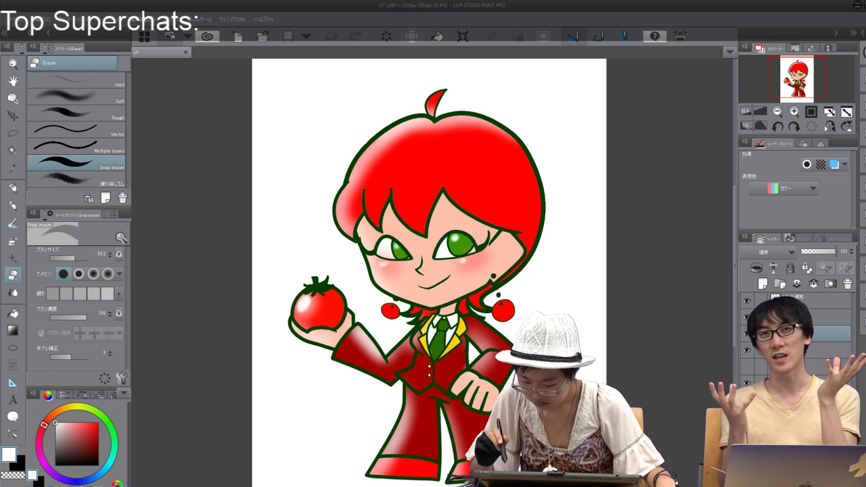
Step: Try Multiply on the highlight layer and set its blending mode to Add (Glow) (加算(発光))
{"action": "left_click", "coordinate": [772, 271]}
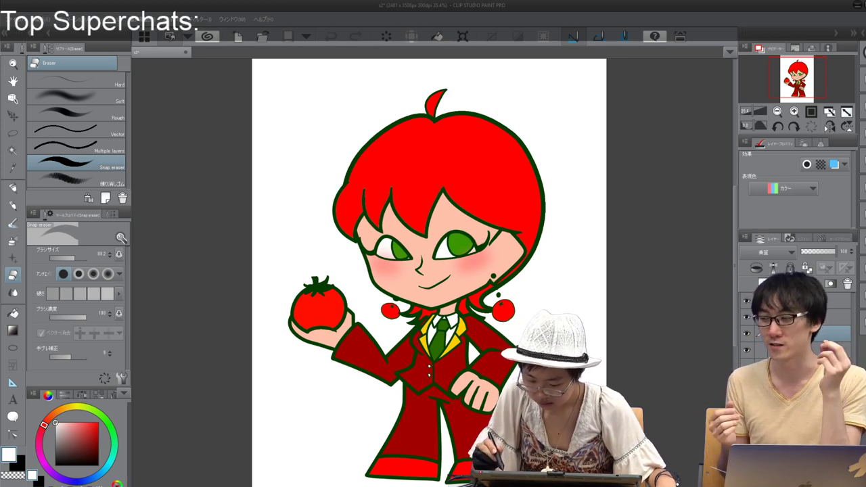
{"action": "key", "text": "ctrl+y"}
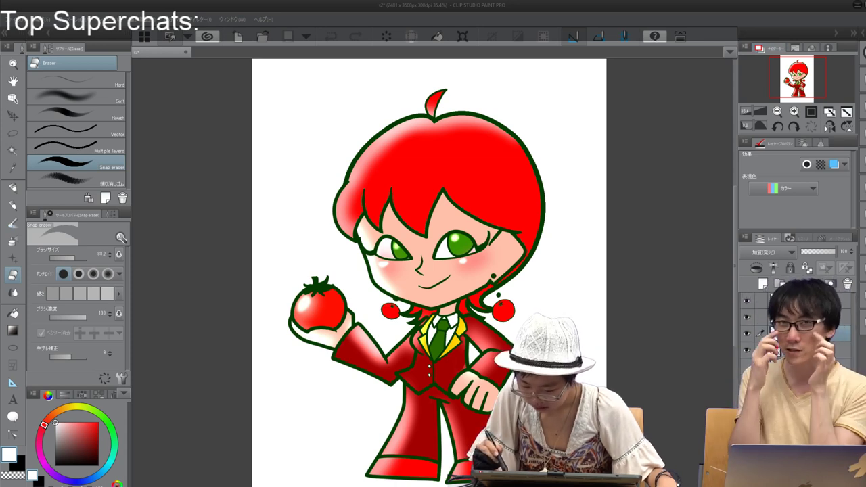
Step: Set the highlight layer's blending mode to Add (加算), then pick black as the drawing color with an eraser density of 41
{"action": "left_click", "coordinate": [756, 126]}
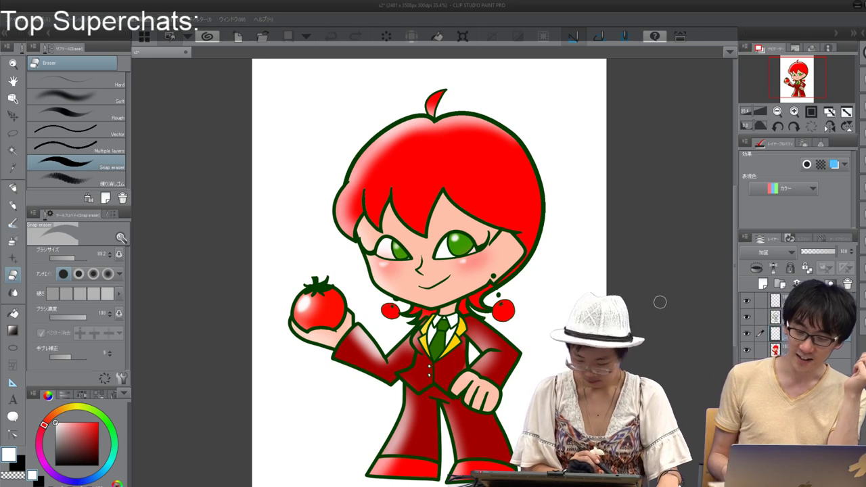
{"action": "mouse_move", "coordinate": [57, 435]}
{"action": "left_mouse_down"}
{"action": "mouse_move", "coordinate": [65, 465]}
{"action": "mouse_move", "coordinate": [56, 466]}
{"action": "left_mouse_up"}
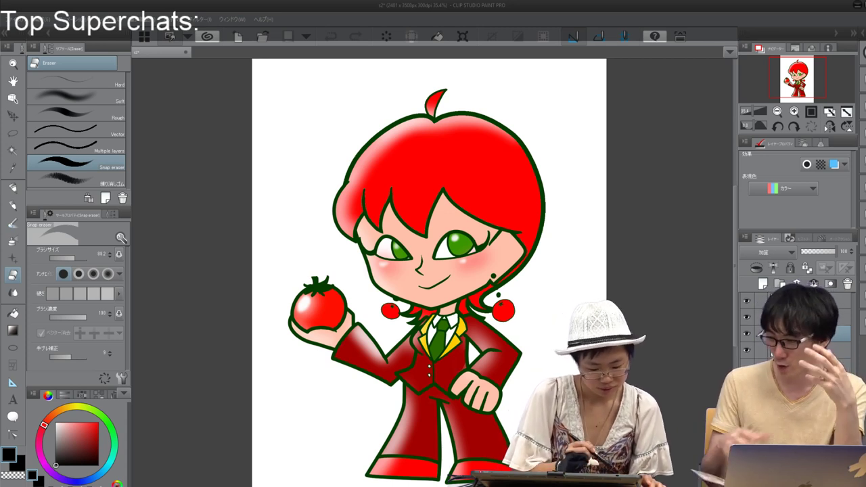
{"action": "left_click_drag", "start_coordinate": [71, 318], "coordinate": [64, 317]}
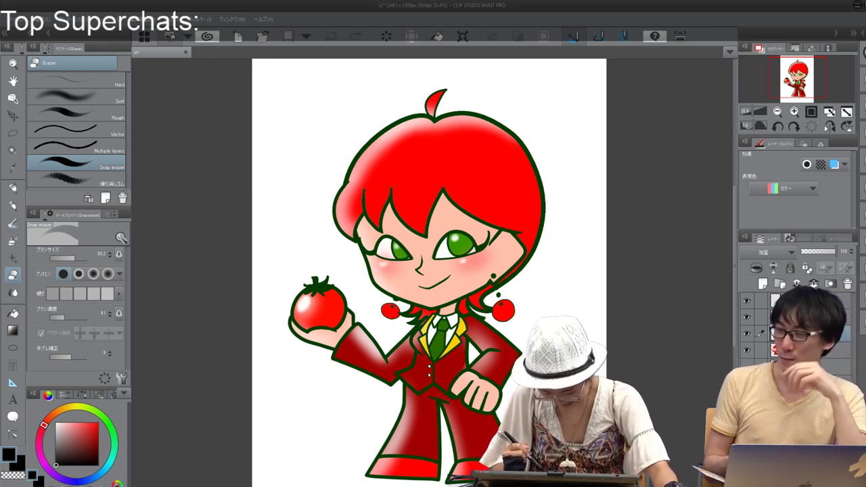
Step: Create a new layer above the highlights and merge the Add highlight layer down into the character's flat color layer
{"action": "key", "text": "ctrl+shift+n"}
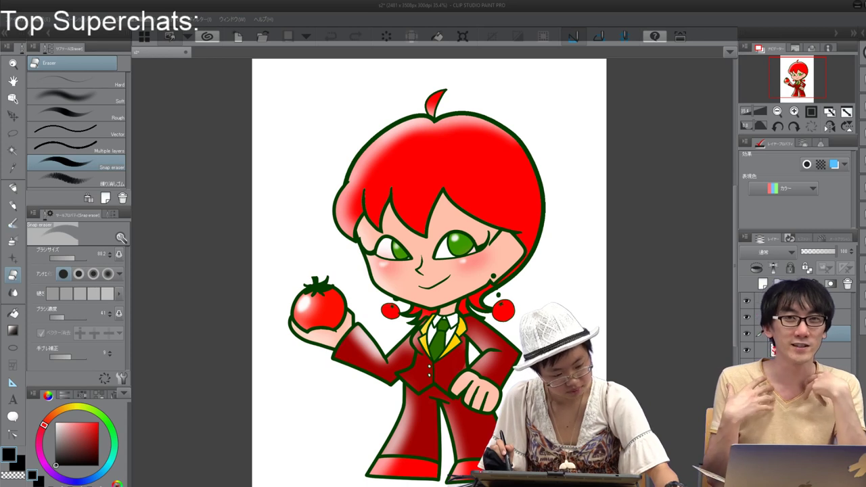
{"action": "left_click", "coordinate": [768, 253]}
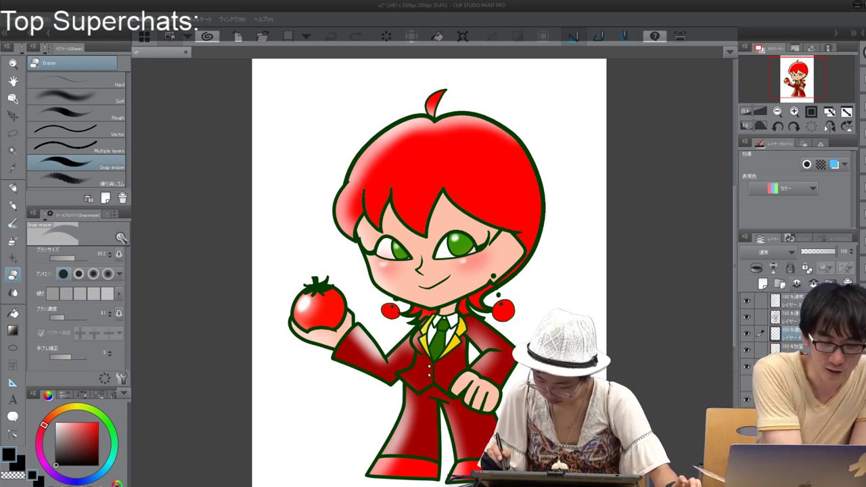
{"action": "left_click", "coordinate": [803, 350]}
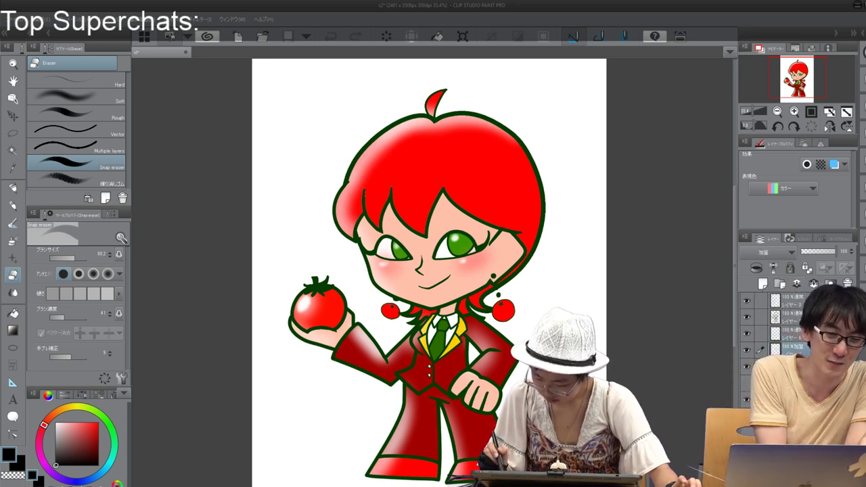
{"action": "left_click", "coordinate": [814, 284]}
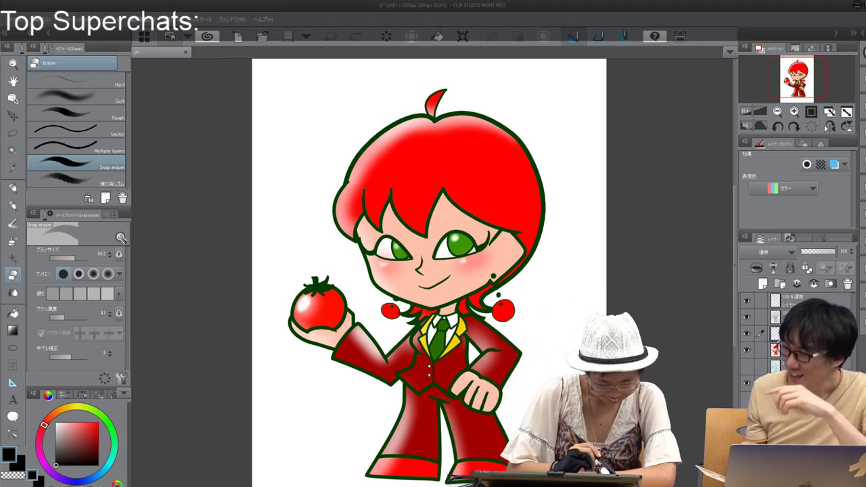
Step: Raise the eraser density to 88 and keep black as the drawing color, picked from the darkest edge of the red hue
{"action": "left_click_drag", "start_coordinate": [62, 317], "coordinate": [69, 317]}
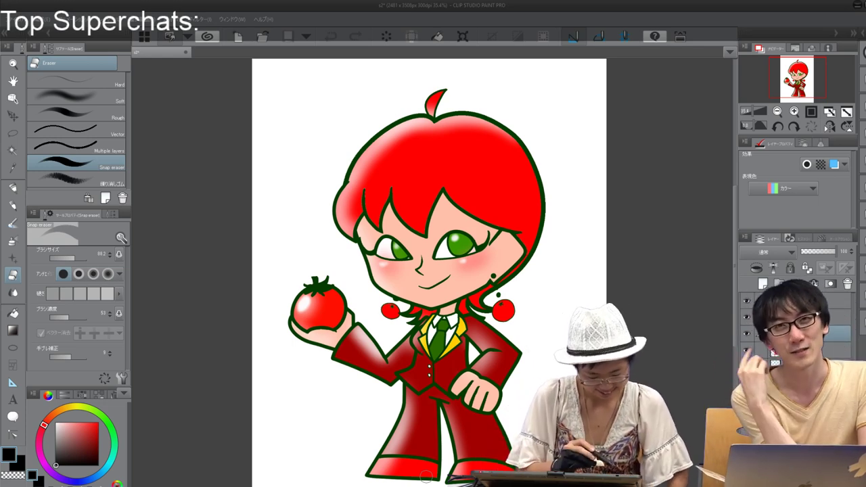
{"action": "left_click_drag", "start_coordinate": [56, 465], "coordinate": [98, 465]}
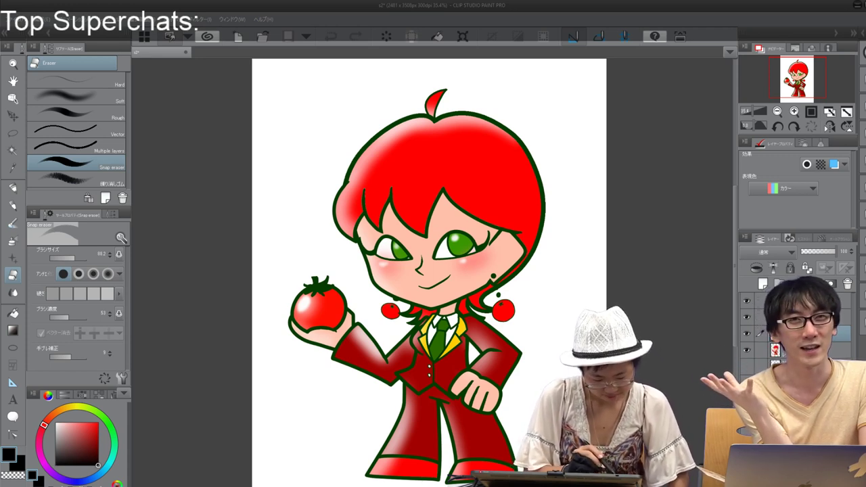
{"action": "left_click_drag", "start_coordinate": [75, 257], "coordinate": [75, 259]}
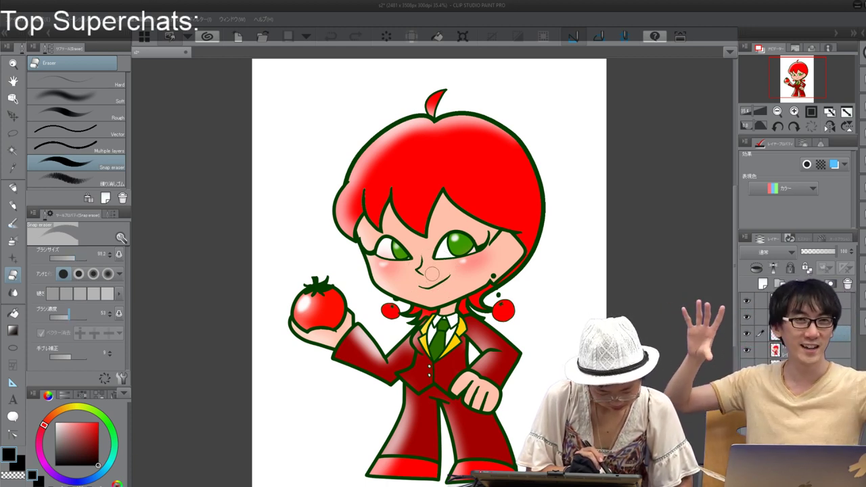
{"action": "left_click_drag", "start_coordinate": [69, 316], "coordinate": [82, 316]}
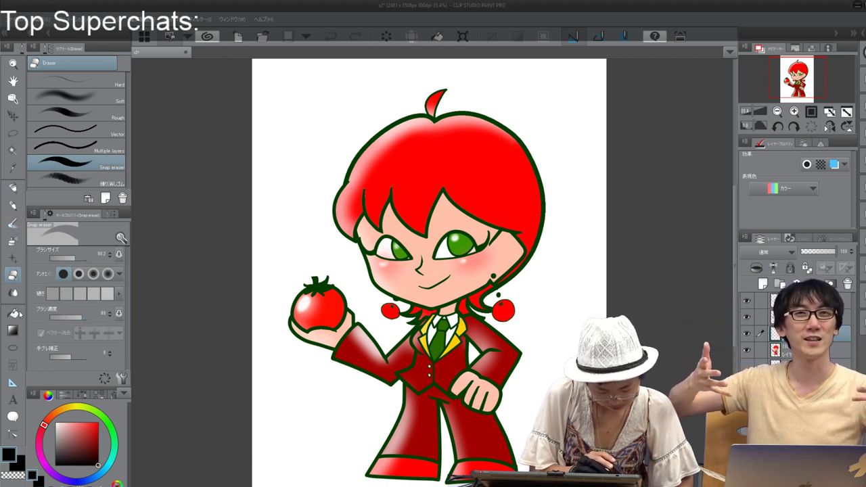
Step: Switch to the soft airbrush and try a layer mask on the new layer above the flat colors
{"action": "key", "text": "p"}
{"action": "key", "text": "b"}
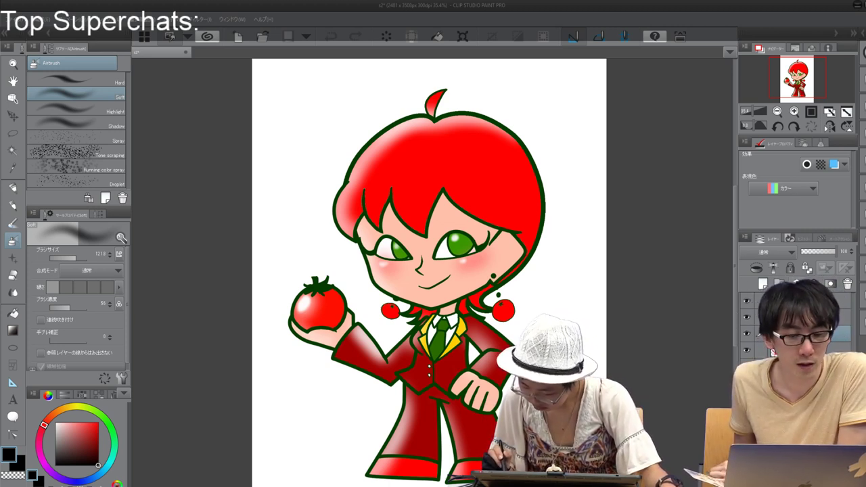
{"action": "left_click", "coordinate": [832, 284]}
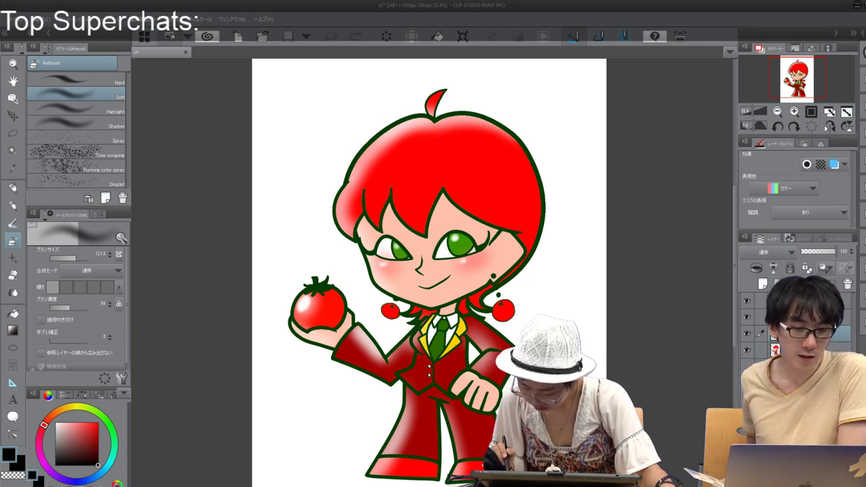
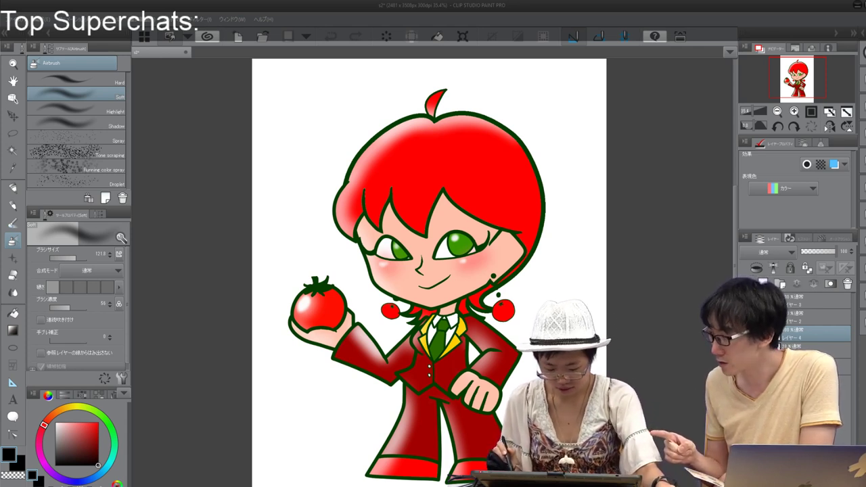
{"action": "key", "text": "ctrl+z"}
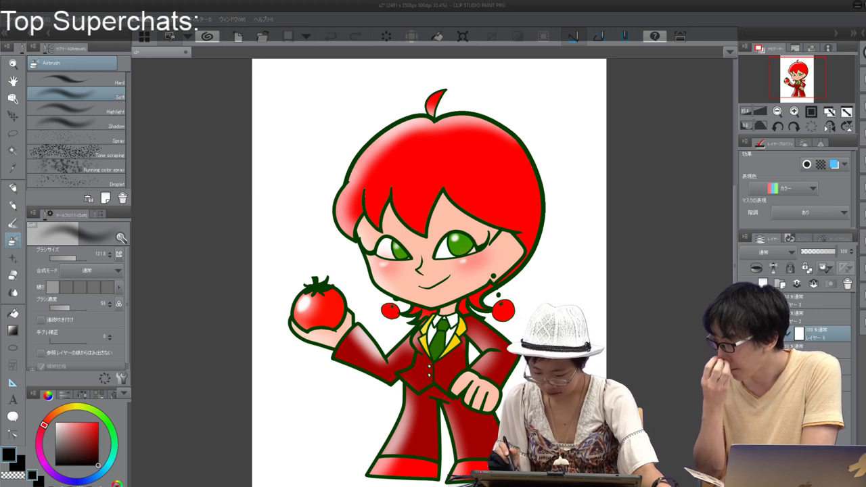
{"action": "key", "text": "ctrl+z"}
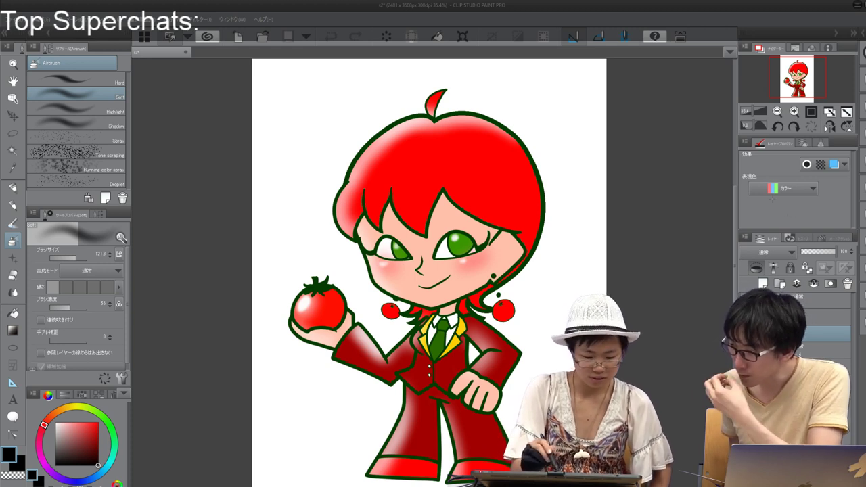
Step: Try soft black airbrush strokes along the upper-left outline of the hair
{"action": "left_click_drag", "start_coordinate": [409, 117], "coordinate": [380, 129]}
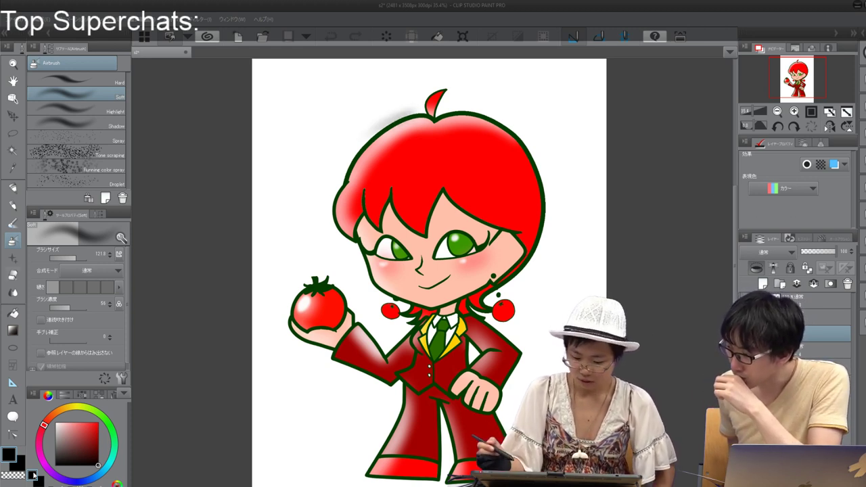
{"action": "mouse_move", "coordinate": [383, 125]}
{"action": "left_mouse_down"}
{"action": "mouse_move", "coordinate": [394, 118]}
{"action": "mouse_move", "coordinate": [383, 126]}
{"action": "left_mouse_up"}
{"action": "key", "text": "ctrl+z"}
{"action": "key", "text": "ctrl+z"}
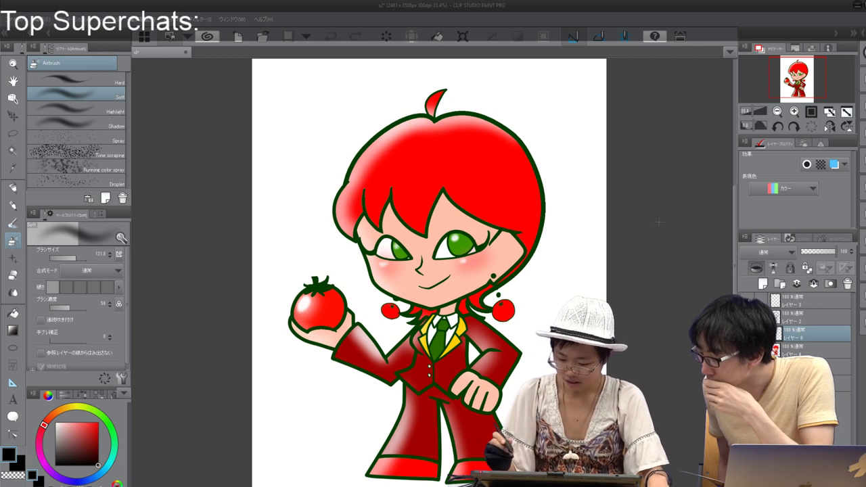
Step: Swap the color to white and try the snap eraser over the leaf sprout on the head, raising its density to 100
{"action": "key", "text": "x"}
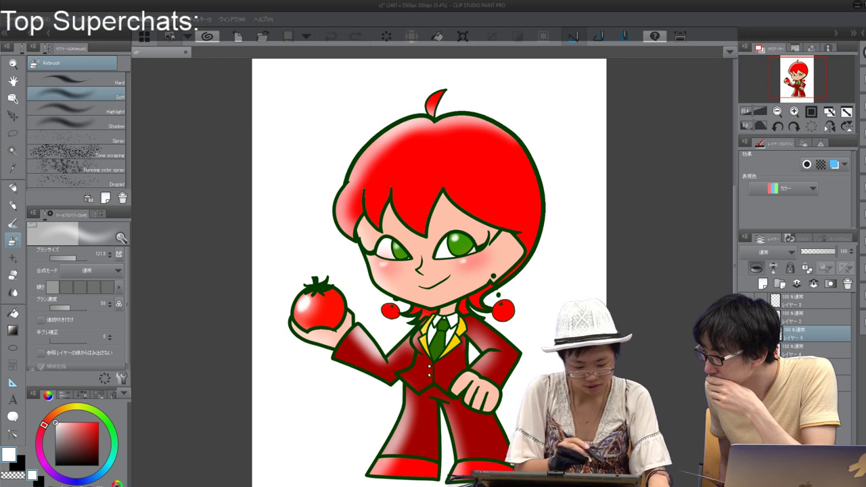
{"action": "key", "text": "e"}
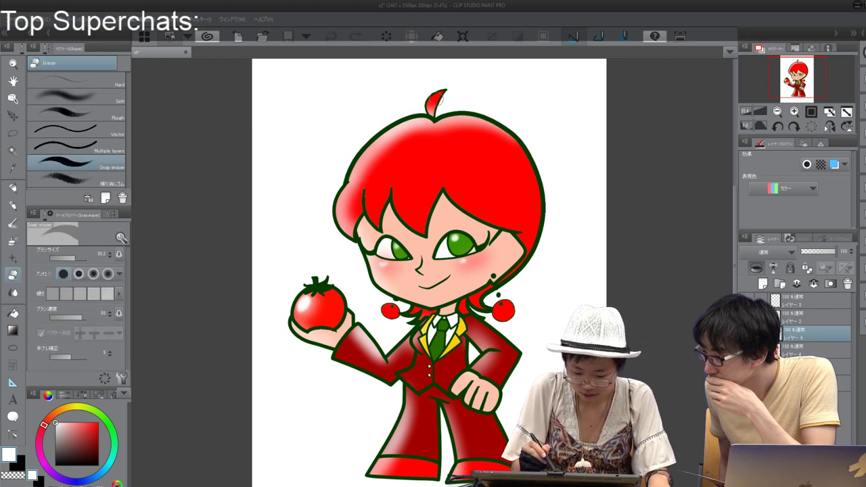
{"action": "left_click_drag", "start_coordinate": [430, 110], "coordinate": [434, 110]}
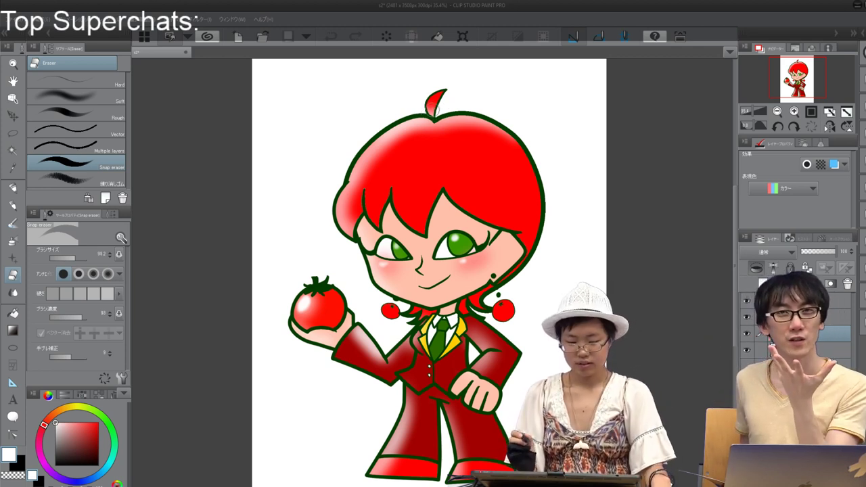
{"action": "mouse_move", "coordinate": [434, 109]}
{"action": "left_mouse_down"}
{"action": "mouse_move", "coordinate": [431, 97]}
{"action": "mouse_move", "coordinate": [436, 114]}
{"action": "mouse_move", "coordinate": [430, 105]}
{"action": "left_mouse_up"}
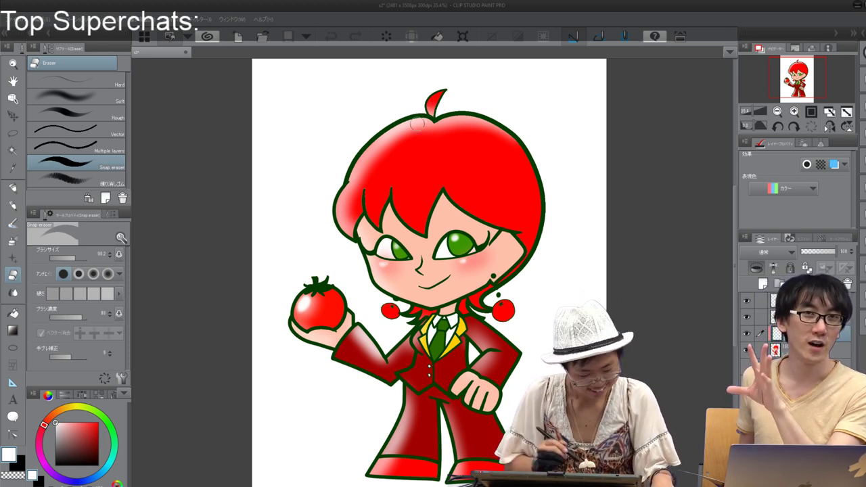
{"action": "left_click_drag", "start_coordinate": [82, 317], "coordinate": [88, 318]}
{"action": "mouse_move", "coordinate": [428, 97]}
{"action": "left_mouse_down"}
{"action": "mouse_move", "coordinate": [439, 111]}
{"action": "mouse_move", "coordinate": [424, 112]}
{"action": "mouse_move", "coordinate": [443, 110]}
{"action": "left_mouse_up"}
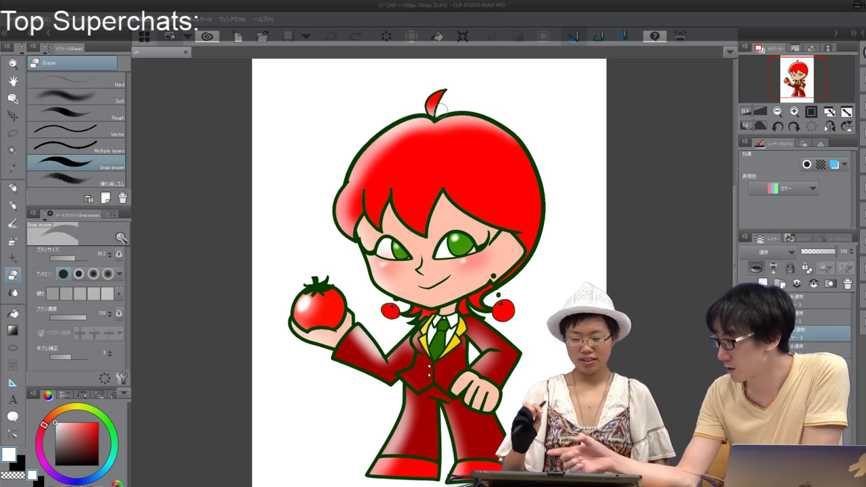
Step: Pick black, toggle the character color layer's visibility off and on, and reselect the clipped shading layer above it
{"action": "left_click", "coordinate": [816, 349]}
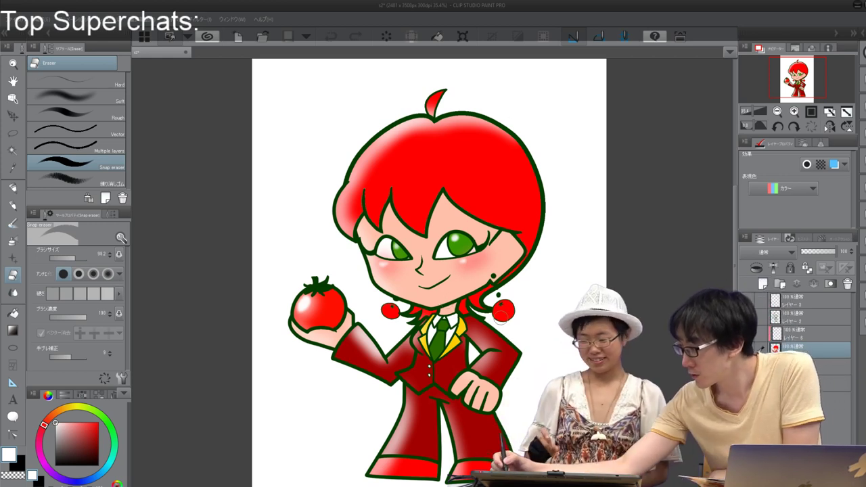
{"action": "left_click", "coordinate": [806, 334]}
{"action": "left_click", "coordinate": [99, 466]}
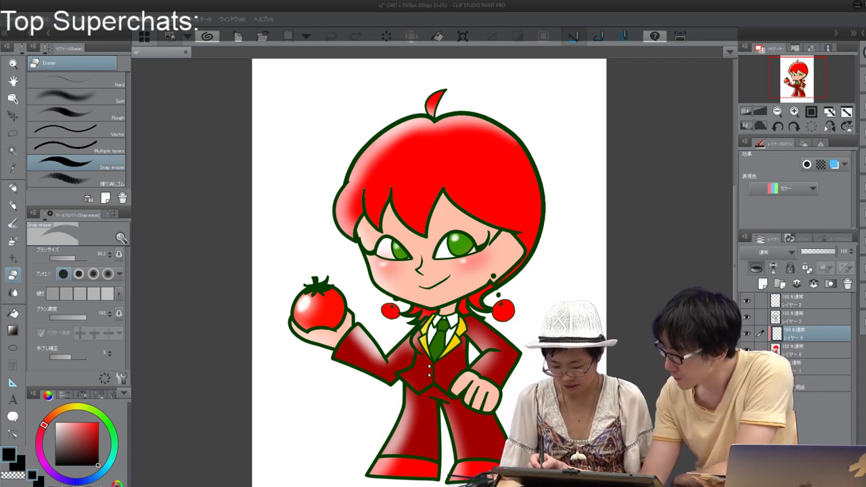
{"action": "left_click", "coordinate": [748, 350]}
{"action": "left_click", "coordinate": [747, 350]}
{"action": "left_click", "coordinate": [747, 350]}
{"action": "left_click", "coordinate": [747, 350]}
{"action": "left_click", "coordinate": [813, 350]}
{"action": "left_click", "coordinate": [812, 334]}
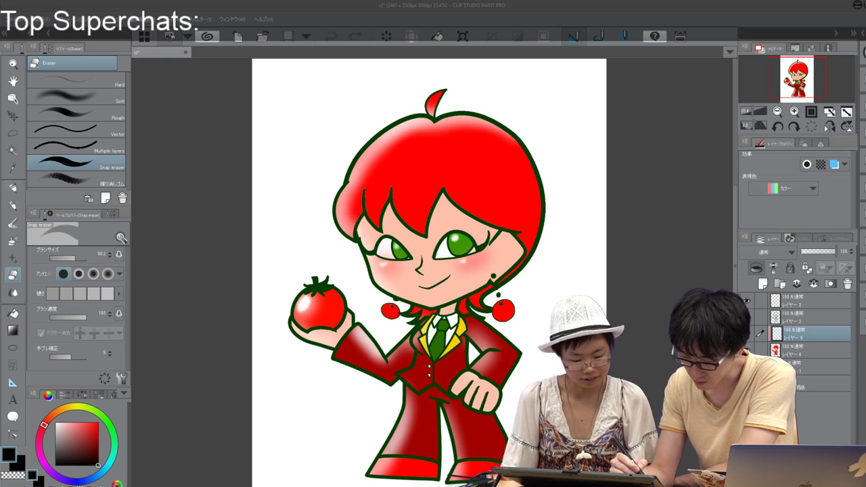
Step: Try soft black airbrush shading along the right side of the hair on the clipped layer
{"action": "key", "text": "p"}
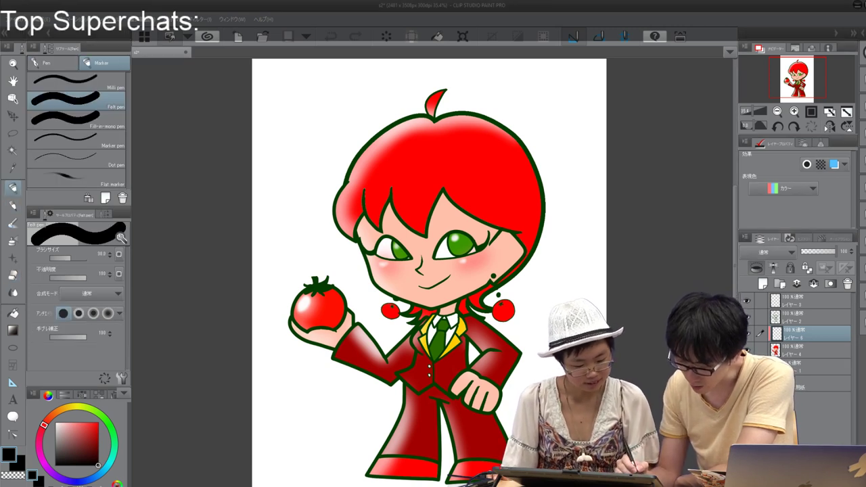
{"action": "key", "text": "b"}
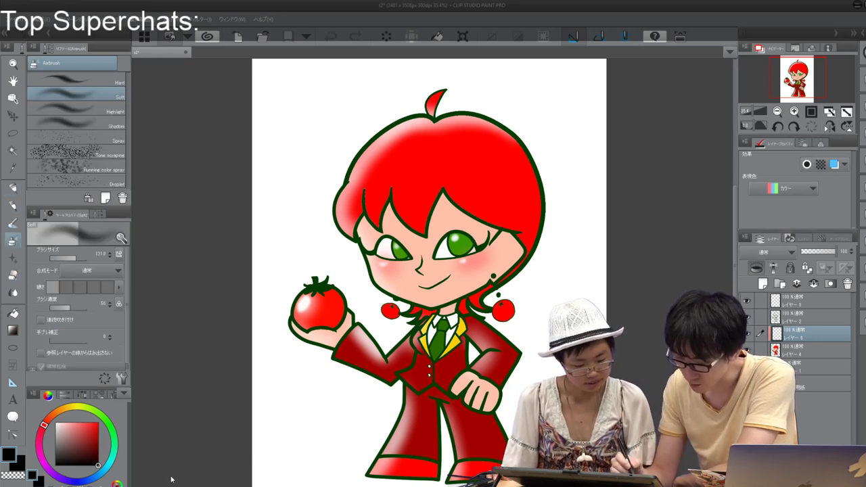
{"action": "mouse_move", "coordinate": [523, 160]}
{"action": "left_mouse_down"}
{"action": "mouse_move", "coordinate": [533, 215]}
{"action": "mouse_move", "coordinate": [522, 253]}
{"action": "mouse_move", "coordinate": [506, 264]}
{"action": "left_mouse_up"}
{"action": "left_click_drag", "start_coordinate": [524, 180], "coordinate": [477, 227]}
{"action": "left_click_drag", "start_coordinate": [524, 139], "coordinate": [454, 231]}
{"action": "key", "text": "ctrl+z"}
{"action": "key", "text": "ctrl+z"}
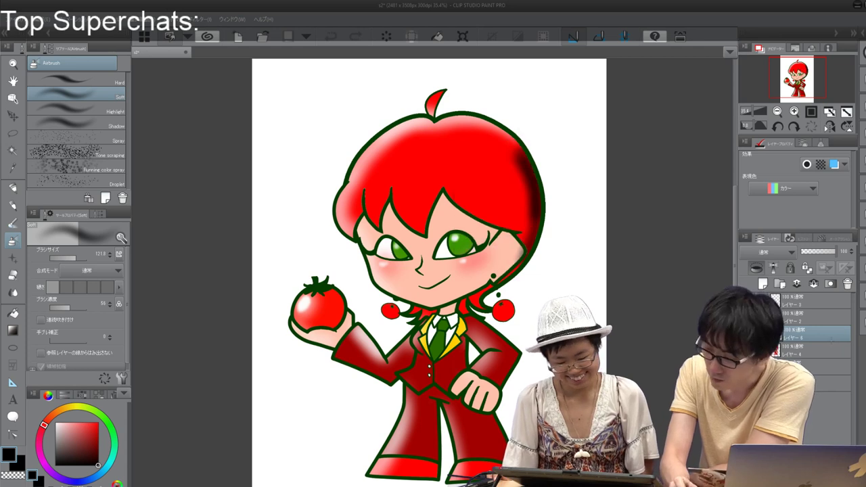
{"action": "key", "text": "ctrl+z"}
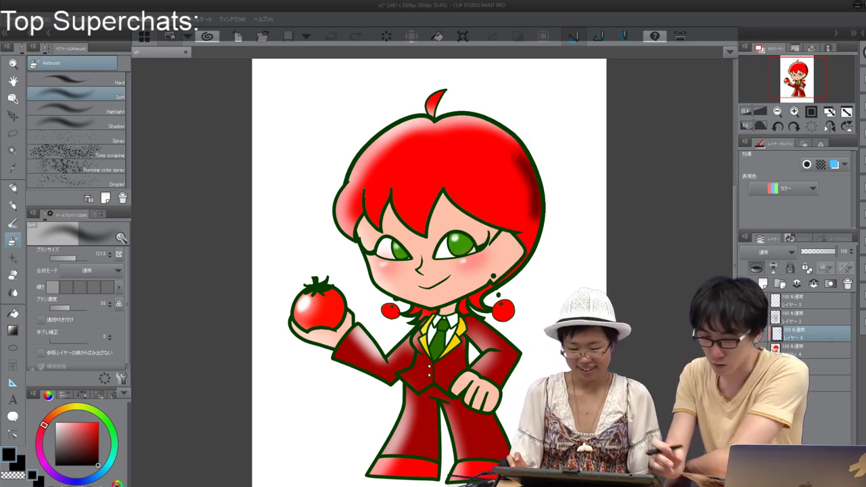
{"action": "key", "text": "ctrl+z"}
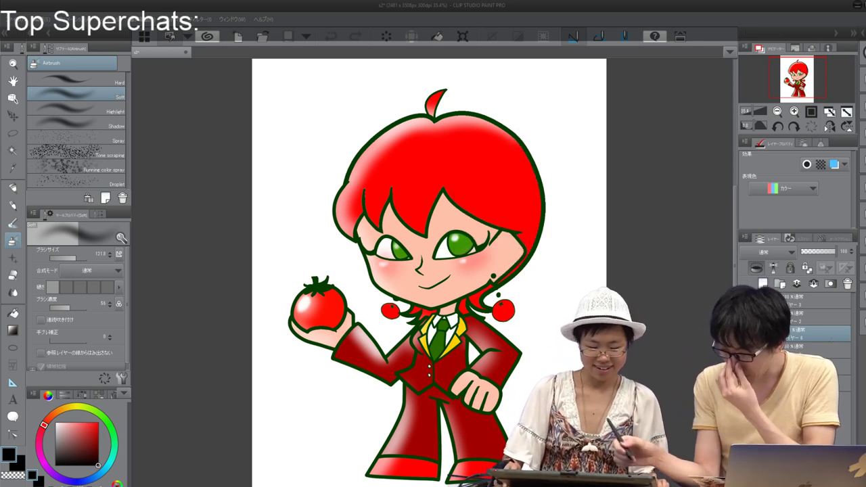
Step: Lower the airbrush density and switch the clipped shading layer's blending mode to Overlay (オーバーレイ), with black as the color
{"action": "left_click_drag", "start_coordinate": [70, 308], "coordinate": [63, 306]}
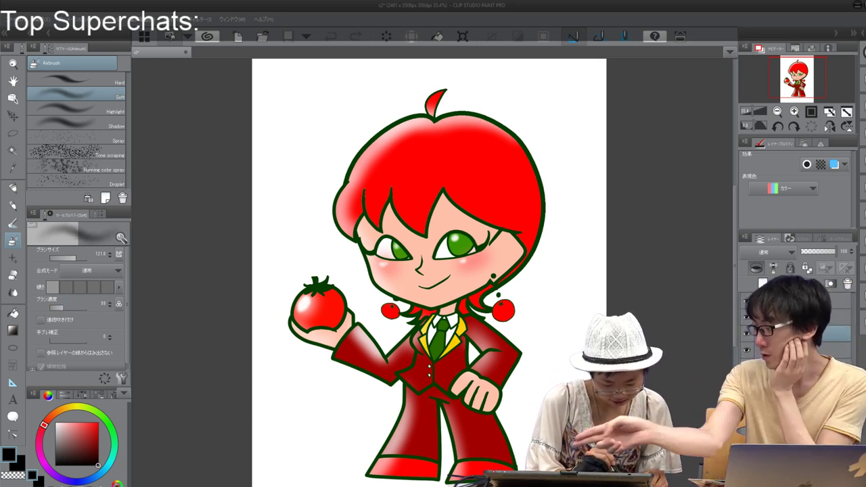
{"action": "left_click_drag", "start_coordinate": [97, 466], "coordinate": [55, 465]}
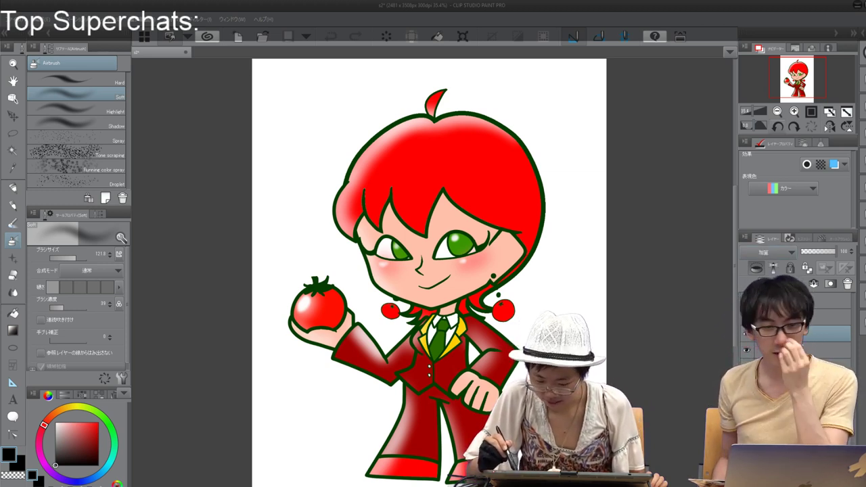
{"action": "left_click", "coordinate": [768, 253]}
{"action": "left_click", "coordinate": [765, 366]}
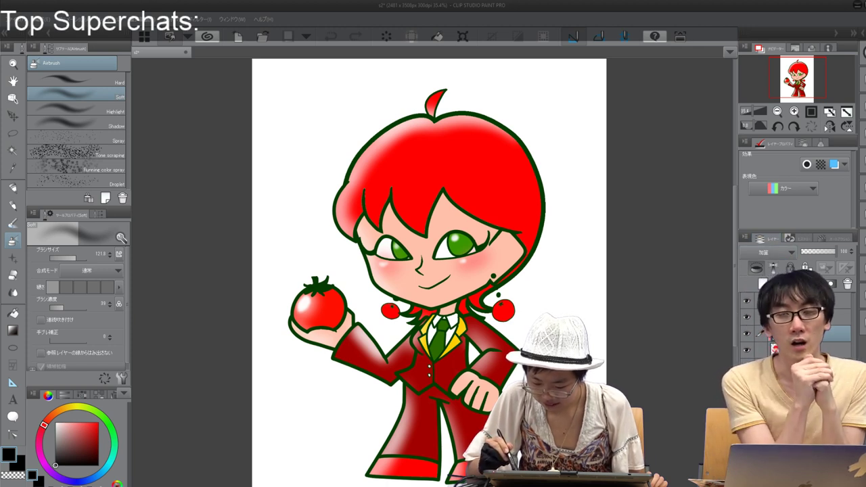
{"action": "left_click", "coordinate": [774, 142]}
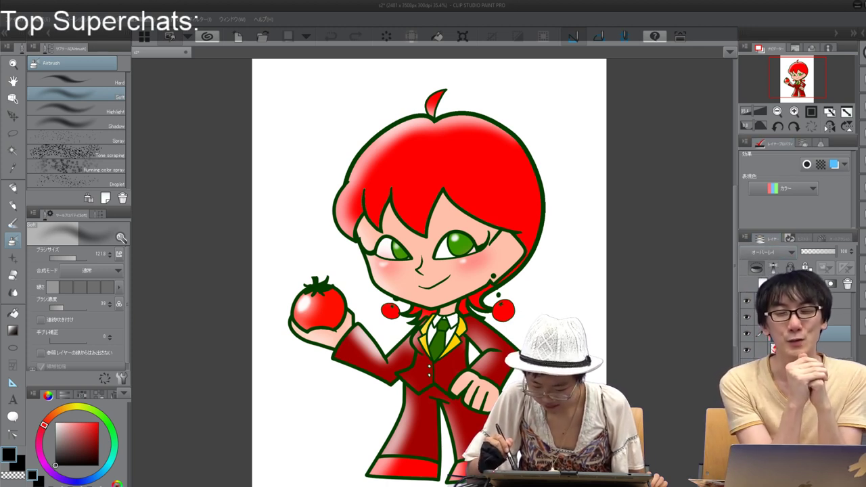
Step: Set the clipped shading layer's blending mode to Multiply (乗算) and try soft black strokes along the right side of the hair
{"action": "key", "text": "Up"}
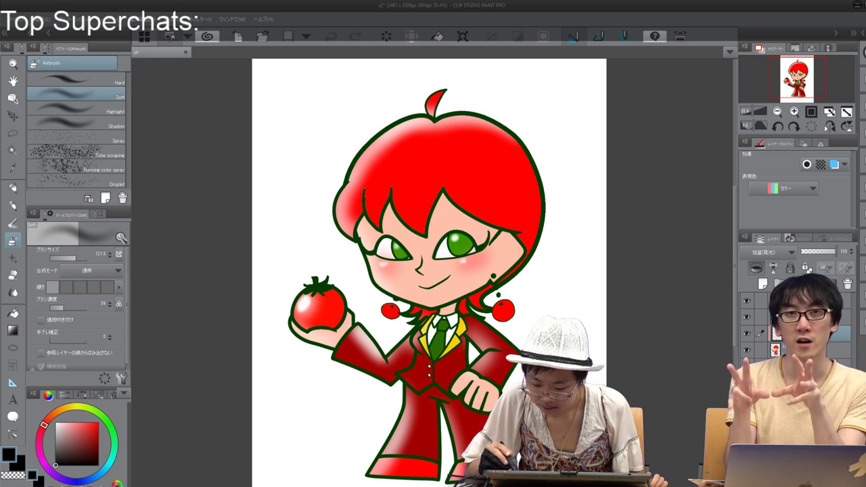
{"action": "mouse_move", "coordinate": [535, 201]}
{"action": "left_mouse_down"}
{"action": "mouse_move", "coordinate": [530, 242]}
{"action": "mouse_move", "coordinate": [501, 302]}
{"action": "left_mouse_up"}
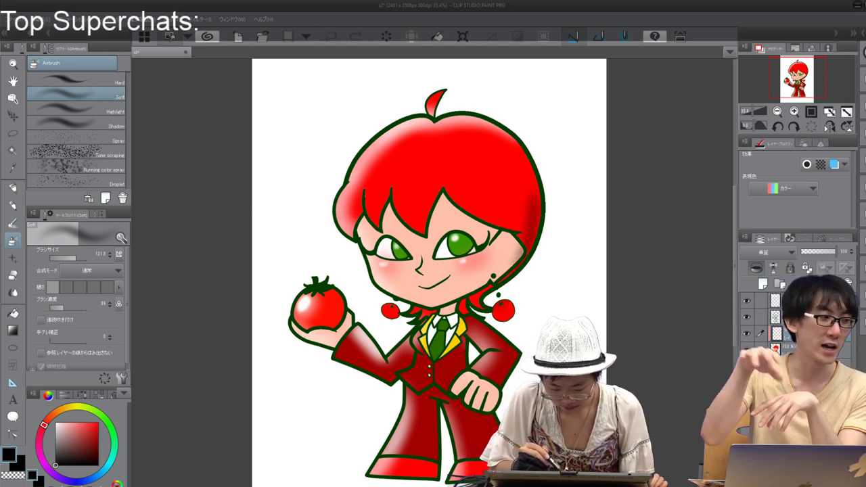
{"action": "key", "text": "ctrl+z"}
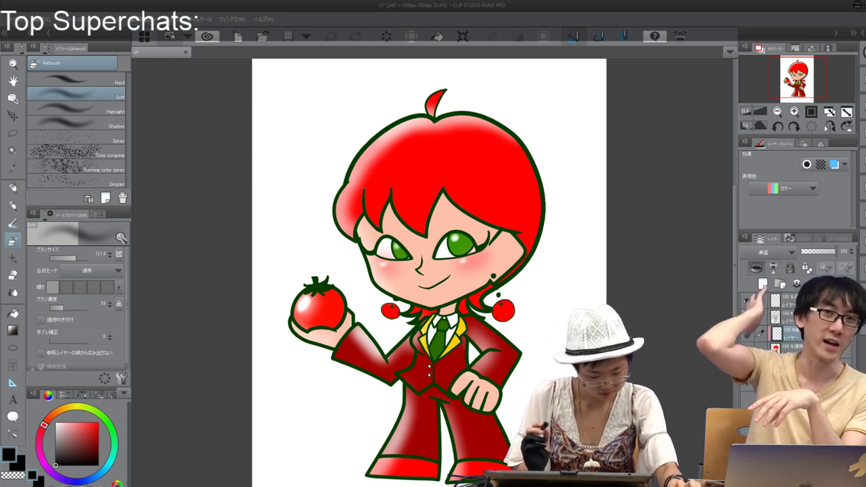
{"action": "left_click_drag", "start_coordinate": [532, 170], "coordinate": [536, 245]}
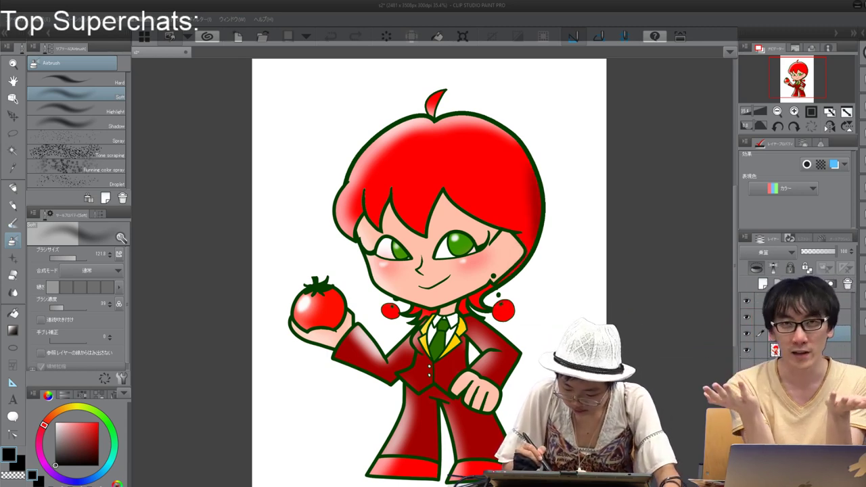
{"action": "left_click_drag", "start_coordinate": [479, 304], "coordinate": [461, 321]}
{"action": "key", "text": "ctrl+z"}
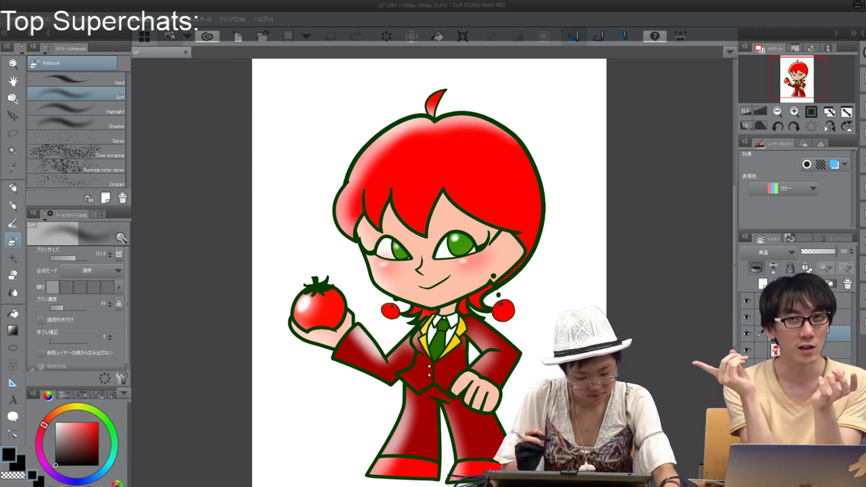
Step: Set stabilization to 7 and airbrush black shading down the right side of the hair, the face edge and the suit
{"action": "left_click", "coordinate": [69, 339]}
{"action": "mouse_move", "coordinate": [542, 164]}
{"action": "left_mouse_down"}
{"action": "mouse_move", "coordinate": [508, 278]}
{"action": "mouse_move", "coordinate": [462, 323]}
{"action": "left_mouse_up"}
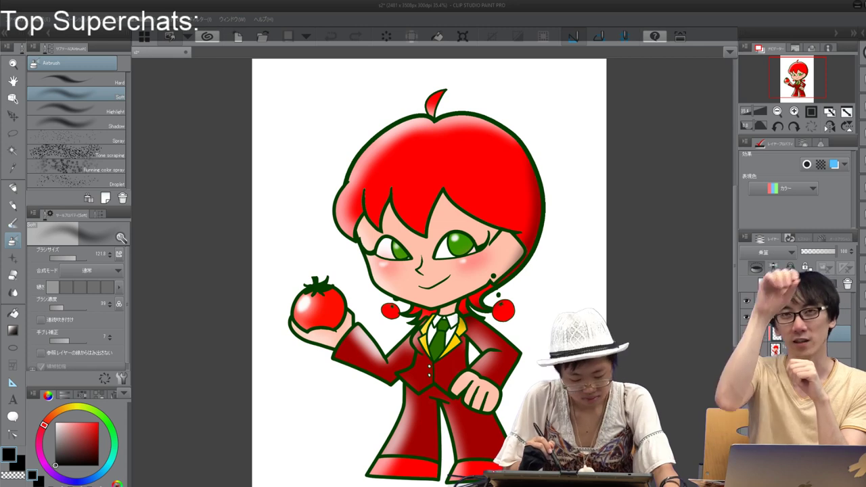
{"action": "key", "text": "ctrl+z"}
{"action": "key", "text": "ctrl+z"}
{"action": "mouse_move", "coordinate": [522, 249]}
{"action": "left_mouse_down"}
{"action": "mouse_move", "coordinate": [477, 302]}
{"action": "mouse_move", "coordinate": [500, 322]}
{"action": "left_mouse_up"}
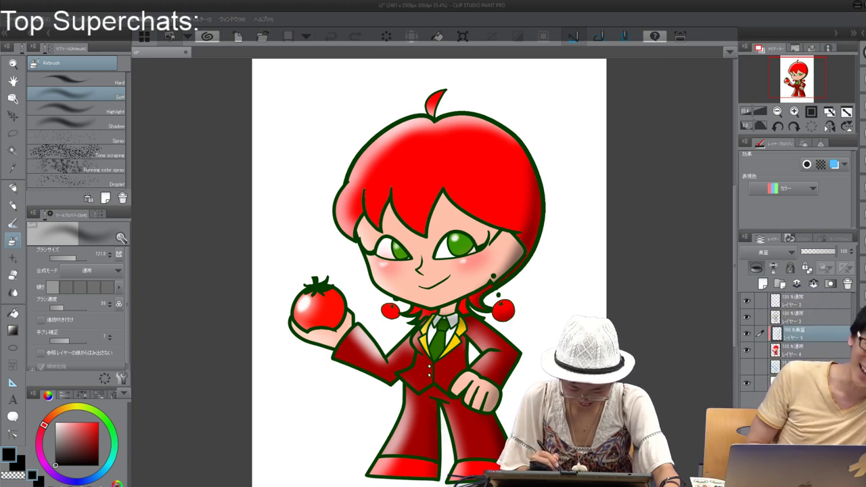
{"action": "left_click_drag", "start_coordinate": [347, 363], "coordinate": [362, 368]}
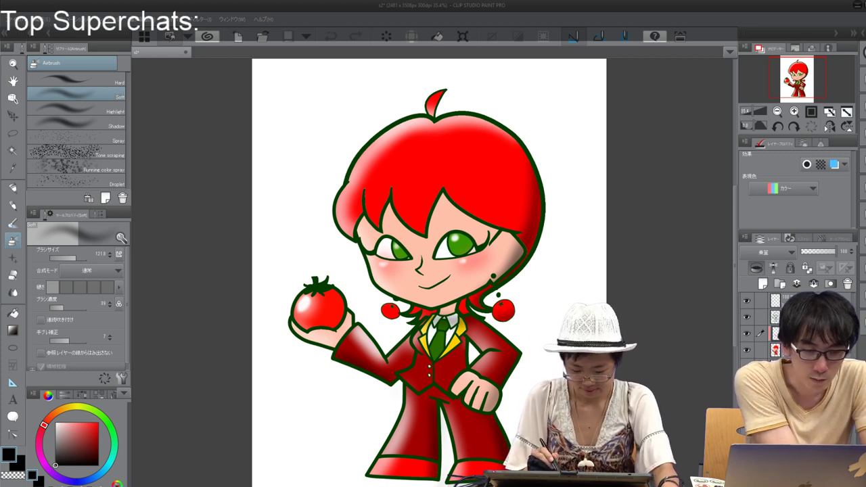
{"action": "left_click_drag", "start_coordinate": [487, 282], "coordinate": [462, 296]}
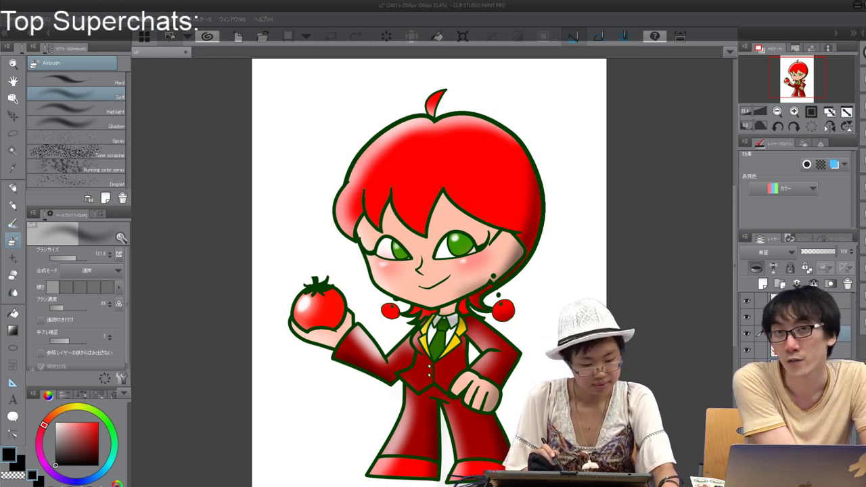
Step: Reduce the airbrush size to about 24 and shade along the jawline and under the chin
{"action": "left_click_drag", "start_coordinate": [76, 258], "coordinate": [69, 258]}
{"action": "left_click_drag", "start_coordinate": [489, 278], "coordinate": [430, 306]}
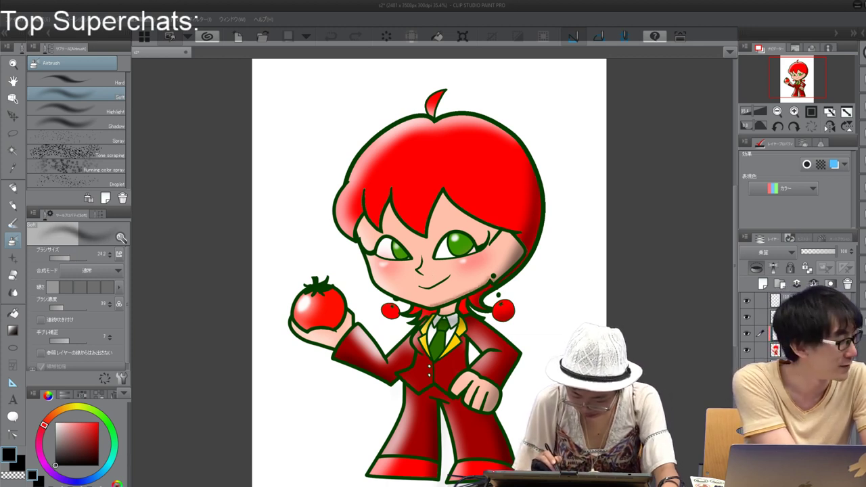
{"action": "left_click_drag", "start_coordinate": [465, 295], "coordinate": [432, 307]}
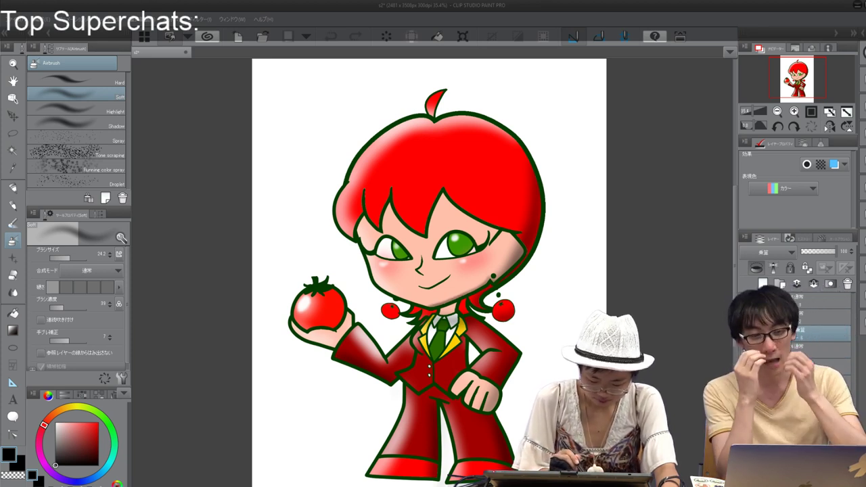
Step: Enlarge the airbrush to about 63 and shade the neck below the chin, undoing the unsatisfactory strokes
{"action": "left_click", "coordinate": [77, 258]}
{"action": "left_click_drag", "start_coordinate": [443, 304], "coordinate": [449, 310]}
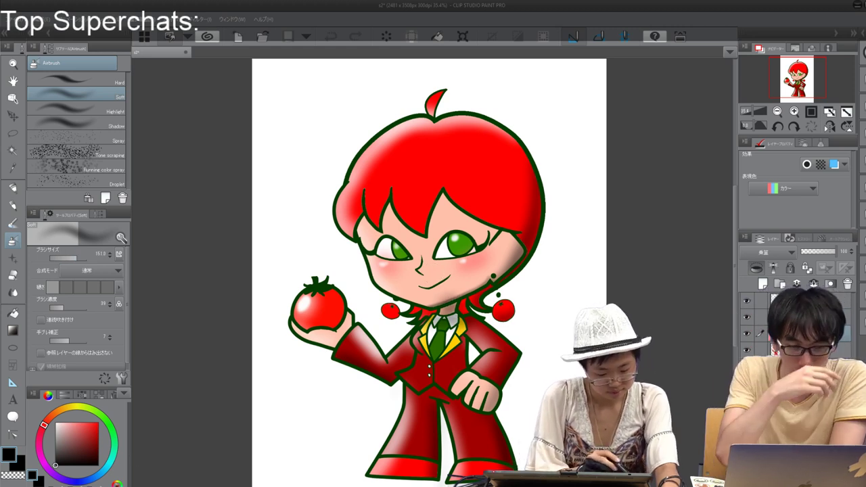
{"action": "key", "text": "ctrl+z"}
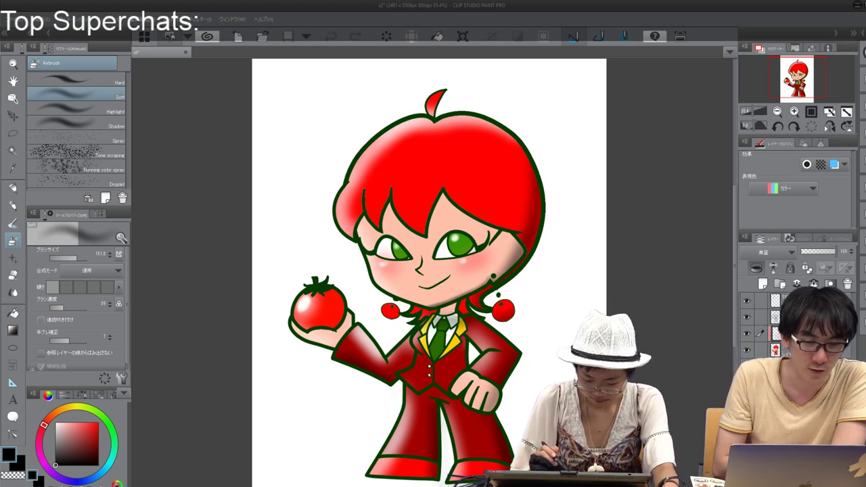
{"action": "left_click", "coordinate": [73, 258]}
{"action": "left_click_drag", "start_coordinate": [443, 309], "coordinate": [454, 309]}
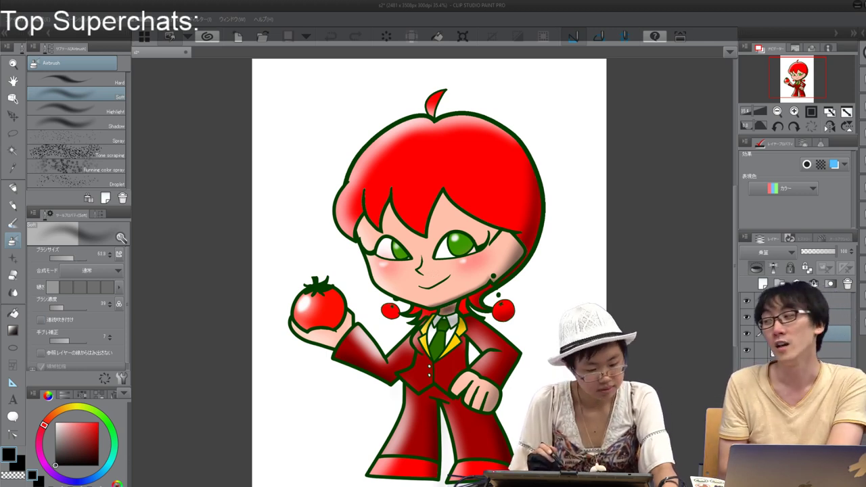
{"action": "key", "text": "ctrl+z"}
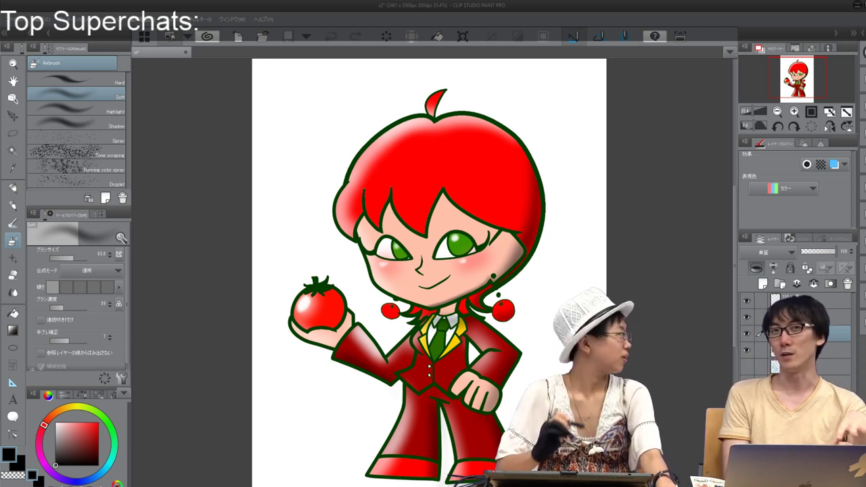
{"action": "left_click_drag", "start_coordinate": [443, 310], "coordinate": [453, 309]}
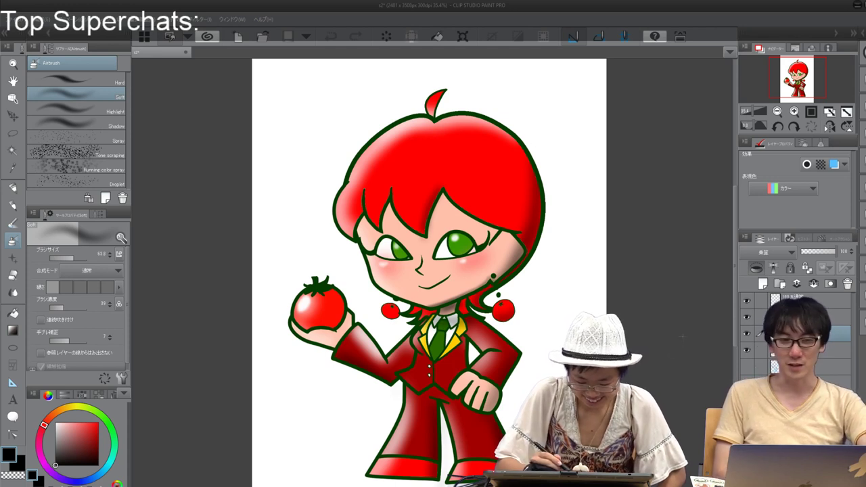
Step: Airbrush dark shading on the side hair beside the left cheek, and toggle the character color layer's visibility off and on
{"action": "left_click_drag", "start_coordinate": [355, 218], "coordinate": [349, 235]}
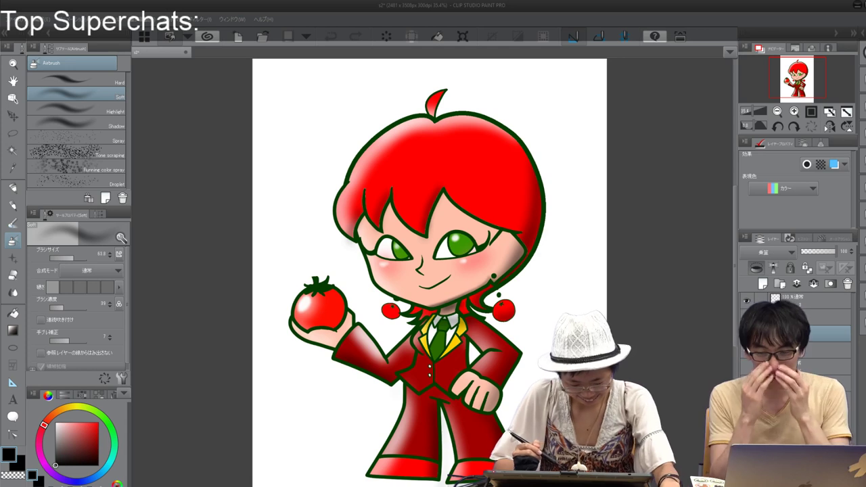
{"action": "key", "text": "ctrl+z"}
{"action": "left_click_drag", "start_coordinate": [360, 211], "coordinate": [352, 234]}
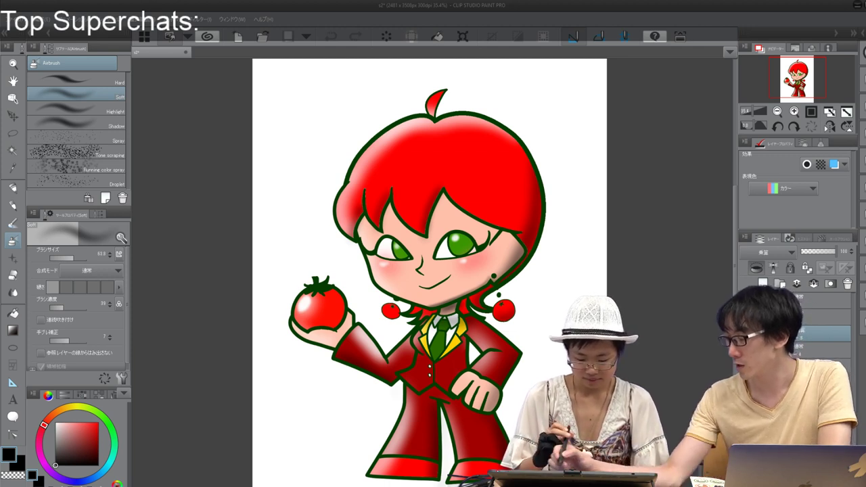
{"action": "left_click", "coordinate": [746, 351]}
{"action": "left_click", "coordinate": [745, 351]}
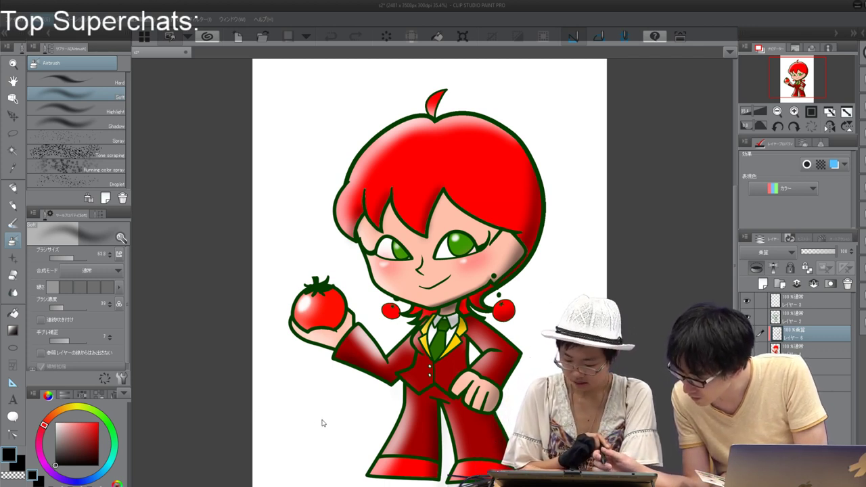
Step: Lock the shading layer's transparent pixels and repaint the dark shading in magenta with the Felt pen at size 320
{"action": "key", "text": "space"}
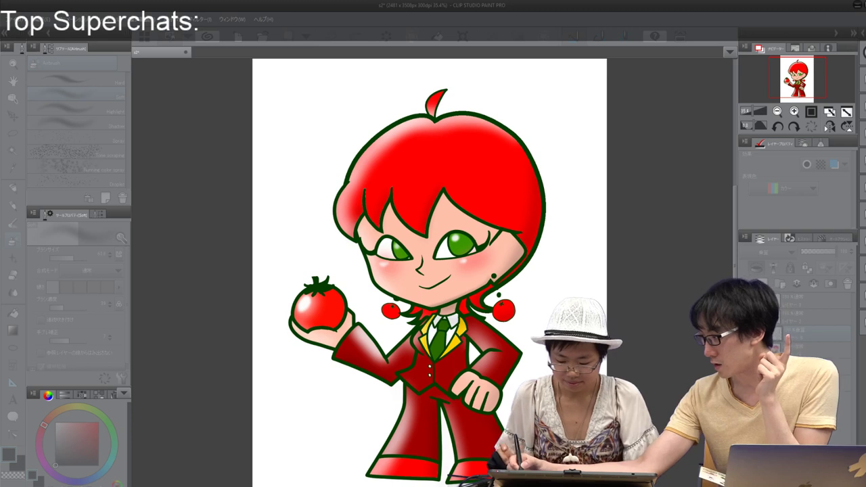
{"action": "key", "text": "Escape"}
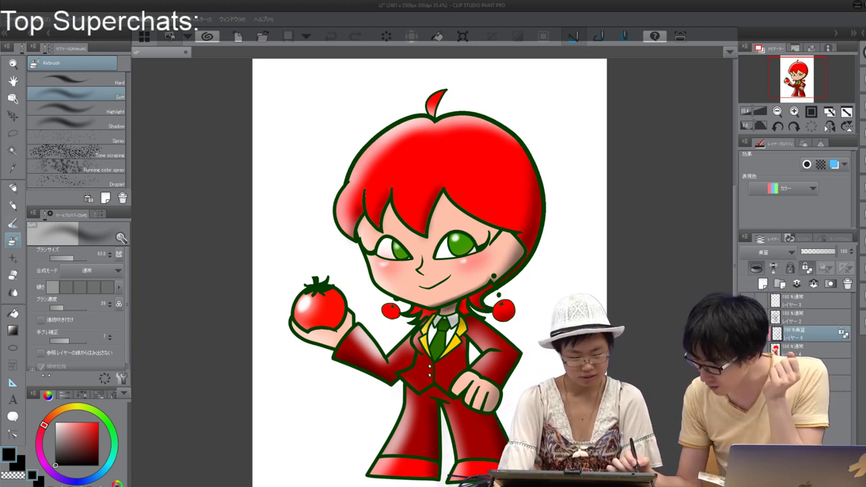
{"action": "key", "text": "p"}
{"action": "left_click_drag", "start_coordinate": [70, 258], "coordinate": [80, 258]}
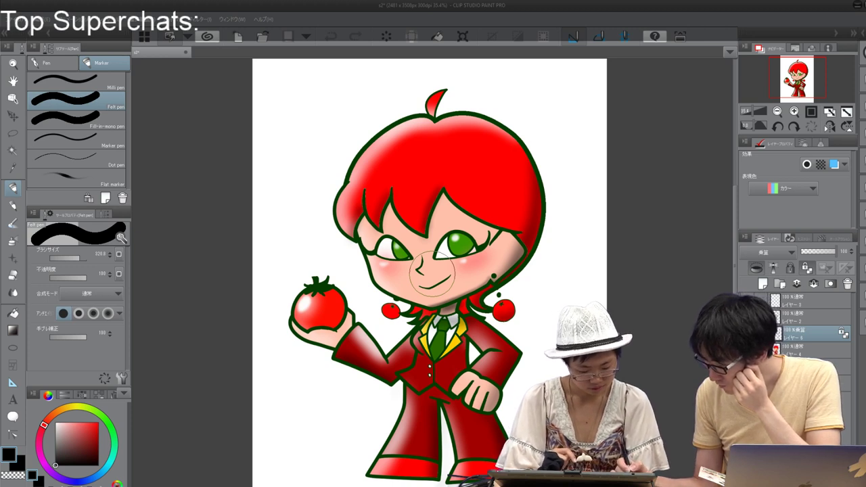
{"action": "left_click", "coordinate": [44, 464]}
{"action": "left_click", "coordinate": [98, 423]}
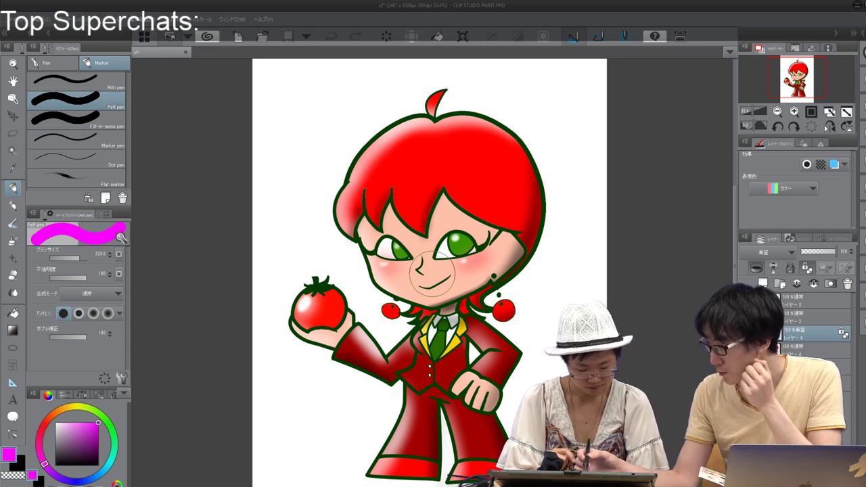
{"action": "mouse_move", "coordinate": [535, 166]}
{"action": "left_mouse_down"}
{"action": "mouse_move", "coordinate": [509, 269]}
{"action": "mouse_move", "coordinate": [439, 320]}
{"action": "left_mouse_up"}
{"action": "left_click_drag", "start_coordinate": [338, 355], "coordinate": [394, 381]}
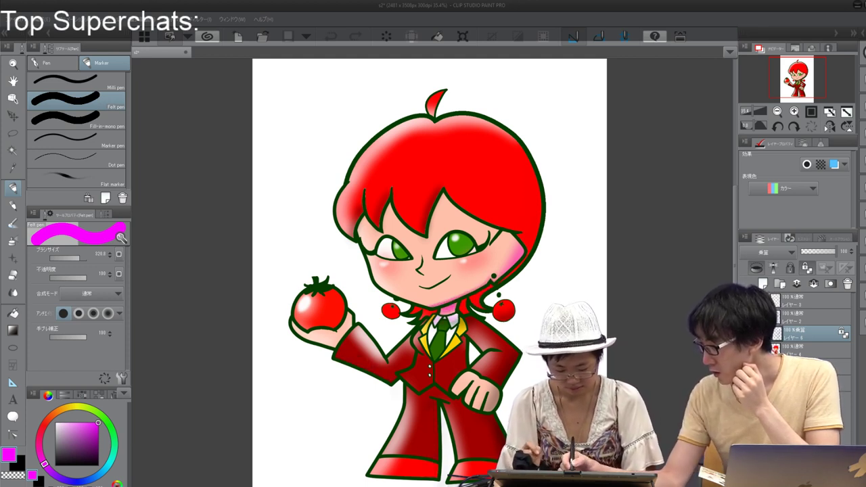
{"action": "mouse_move", "coordinate": [441, 210]}
{"action": "left_mouse_down"}
{"action": "mouse_move", "coordinate": [395, 210]}
{"action": "mouse_move", "coordinate": [367, 228]}
{"action": "left_mouse_up"}
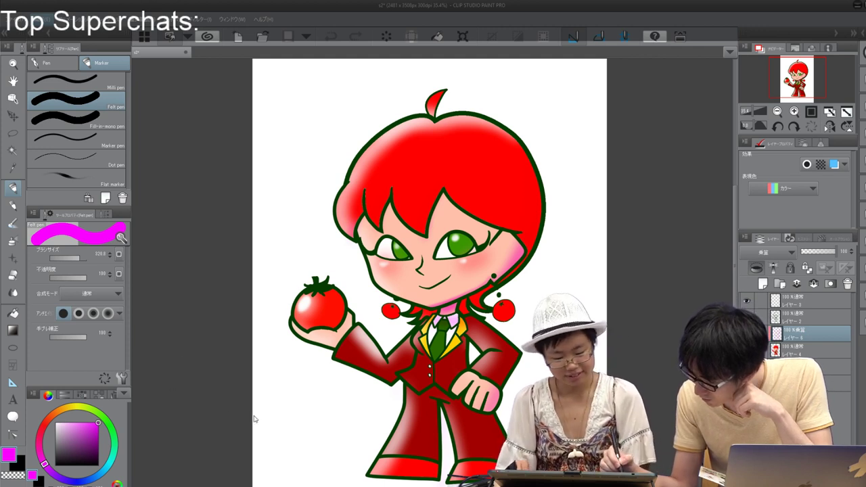
Step: Recolor the magenta shading to a warm reddish tone on the Multiply layer
{"action": "key", "text": "space"}
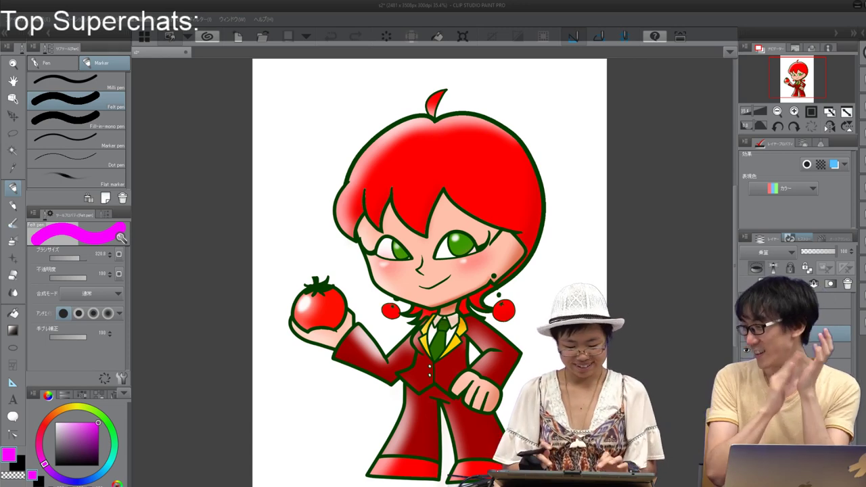
{"action": "scroll", "coordinate": [461, 369], "scroll_direction": "down", "scroll_amount": 5}
{"action": "scroll", "coordinate": [450, 358], "scroll_direction": "up", "scroll_amount": 2}
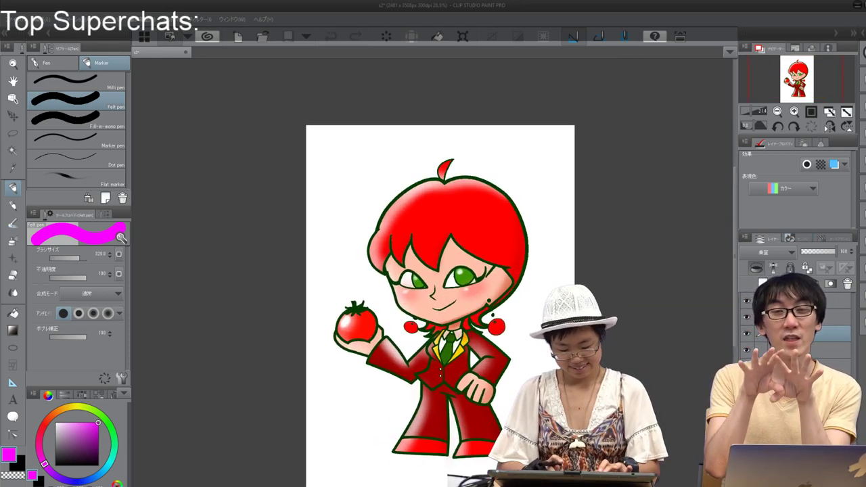
{"action": "key", "text": "ctrl+plus"}
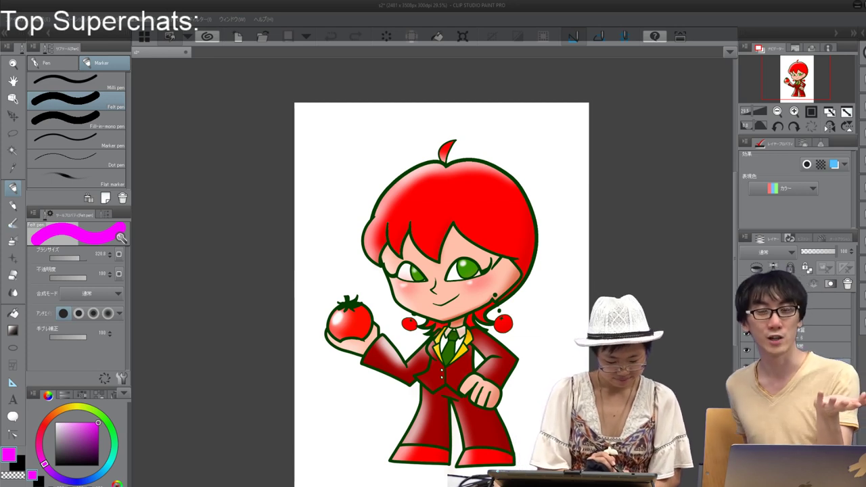
Step: Select the character color layer and try an orange Felt pen stroke across the figure
{"action": "left_click", "coordinate": [44, 424]}
{"action": "left_click", "coordinate": [47, 420]}
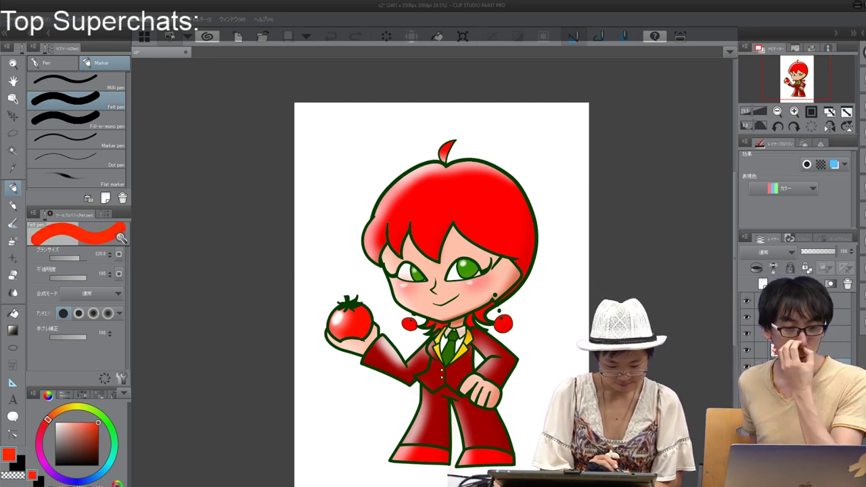
{"action": "left_click", "coordinate": [45, 422]}
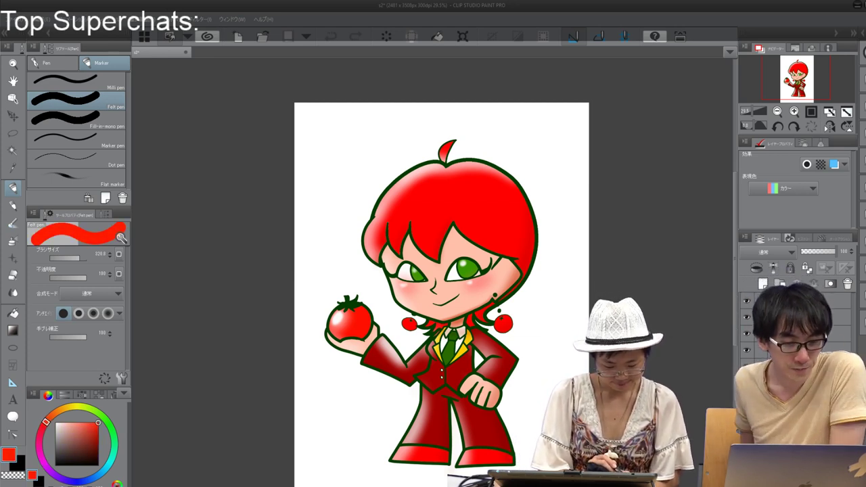
{"action": "left_click_drag", "start_coordinate": [46, 423], "coordinate": [65, 408]}
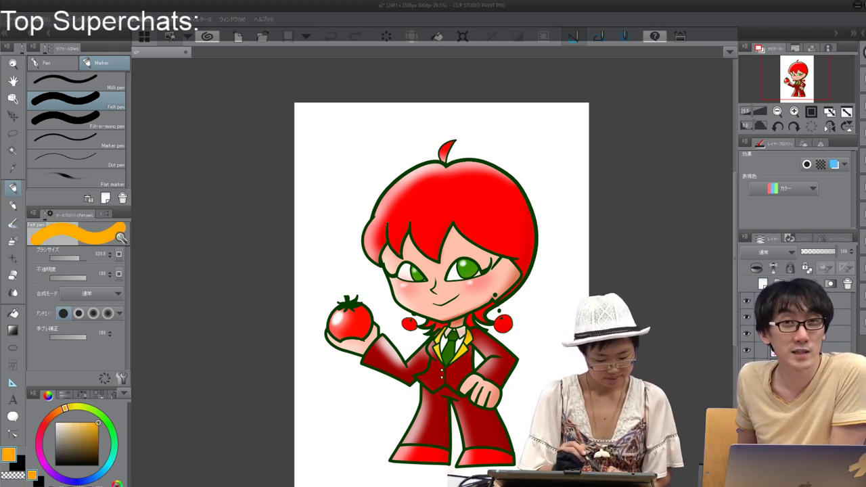
{"action": "mouse_move", "coordinate": [453, 416]}
{"action": "left_mouse_down"}
{"action": "mouse_move", "coordinate": [376, 379]}
{"action": "mouse_move", "coordinate": [410, 264]}
{"action": "mouse_move", "coordinate": [480, 366]}
{"action": "mouse_move", "coordinate": [375, 316]}
{"action": "left_mouse_up"}
{"action": "key", "text": "ctrl+z"}
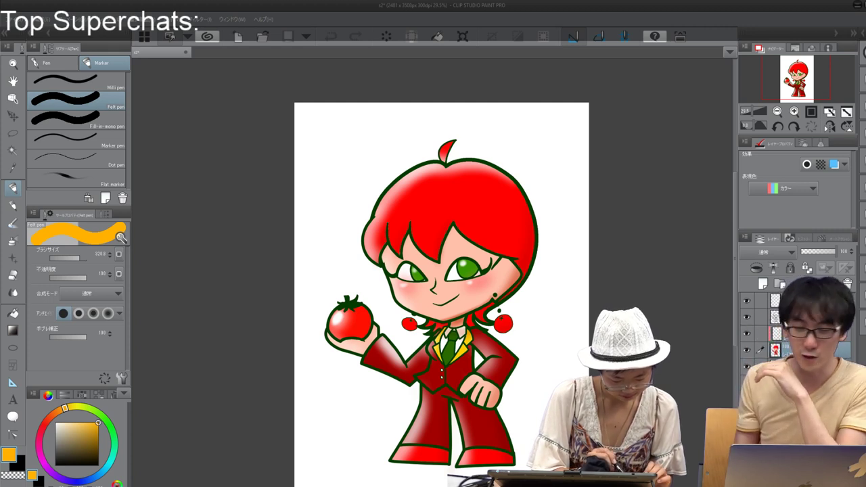
Step: Try a white Felt pen dab at size 320 over the eye nearest the held tomato, and undo it
{"action": "left_click", "coordinate": [56, 423]}
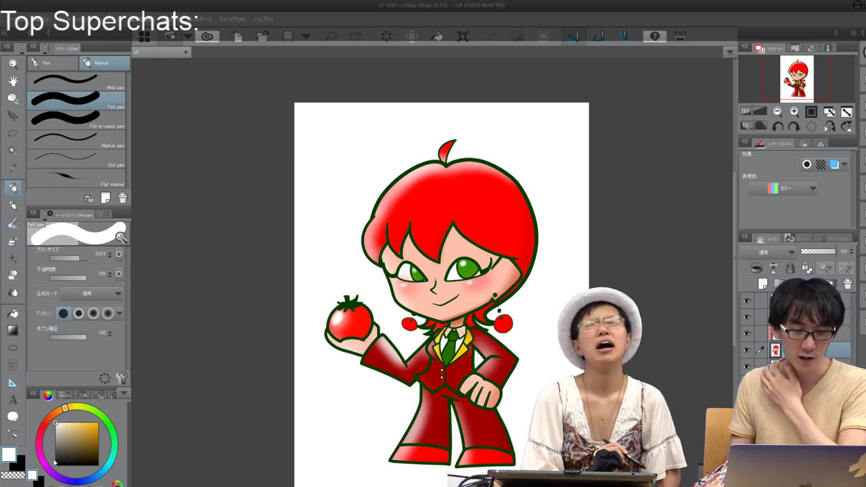
{"action": "key", "text": "g"}
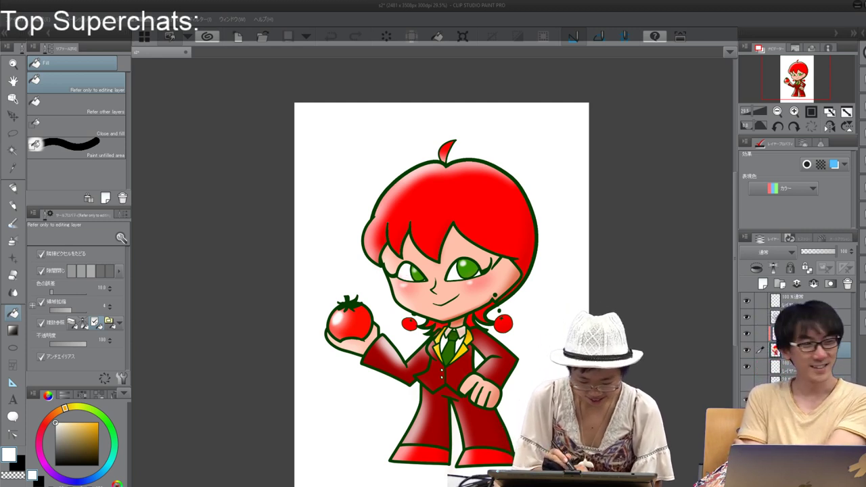
{"action": "key", "text": "p"}
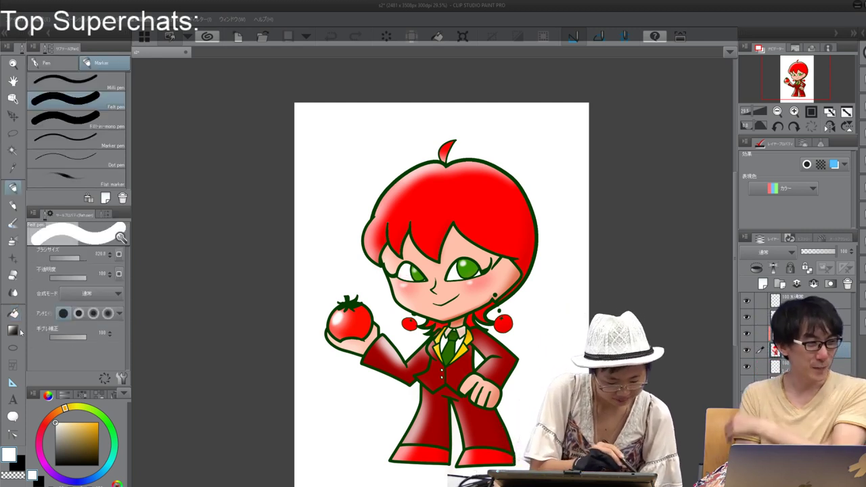
{"action": "left_click", "coordinate": [407, 273]}
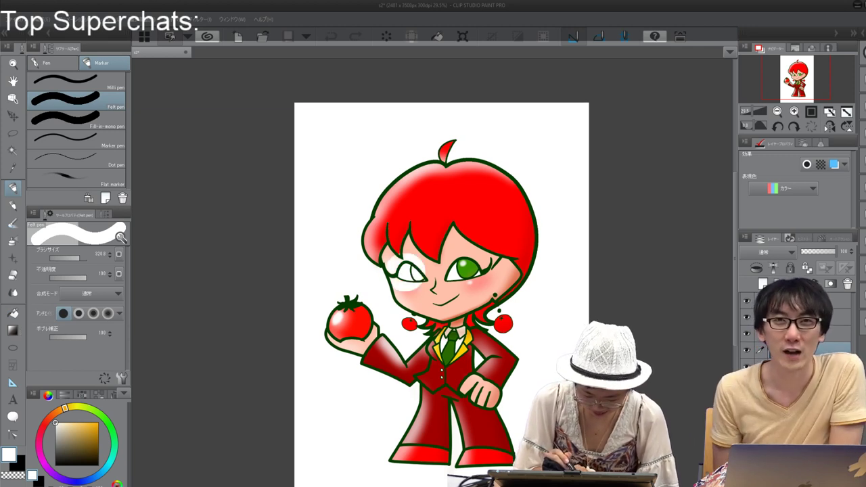
{"action": "key", "text": "ctrl+z"}
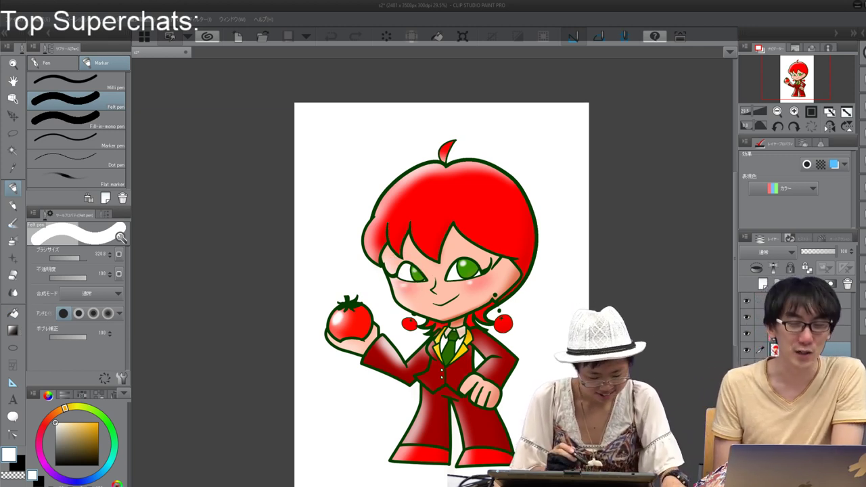
Step: Set the Felt pen to orange at size 79.2 for drawing on the layer behind the character
{"action": "left_click_drag", "start_coordinate": [80, 259], "coordinate": [63, 258]}
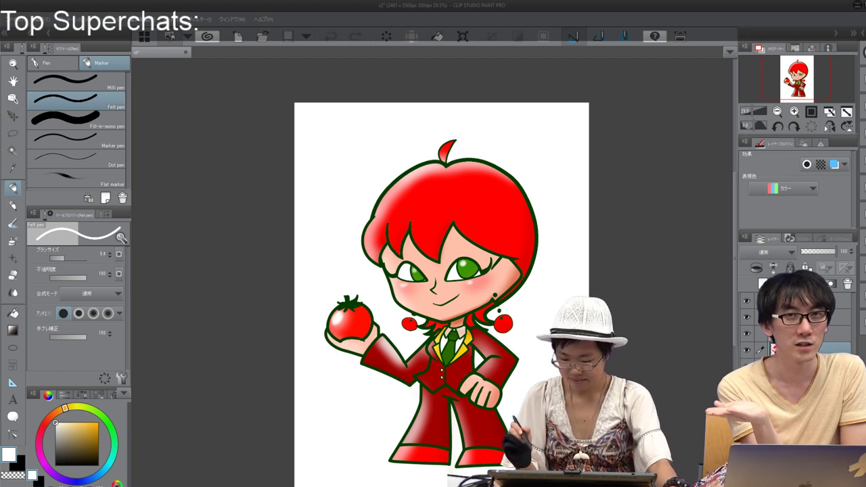
{"action": "left_click_drag", "start_coordinate": [76, 430], "coordinate": [98, 423]}
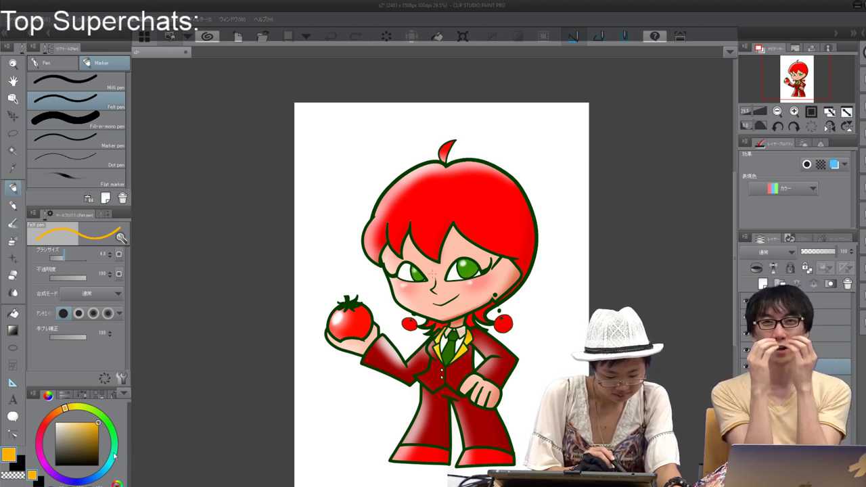
{"action": "left_click_drag", "start_coordinate": [64, 257], "coordinate": [74, 259]}
{"action": "key", "text": "bracketleft"}
Step: Try an orange ring behind the character's body and a stroke beside the hair, undoing both
{"action": "mouse_move", "coordinate": [457, 436]}
{"action": "left_mouse_down"}
{"action": "mouse_move", "coordinate": [356, 368]}
{"action": "mouse_move", "coordinate": [383, 270]}
{"action": "left_mouse_up"}
{"action": "left_click_drag", "start_coordinate": [518, 291], "coordinate": [506, 389]}
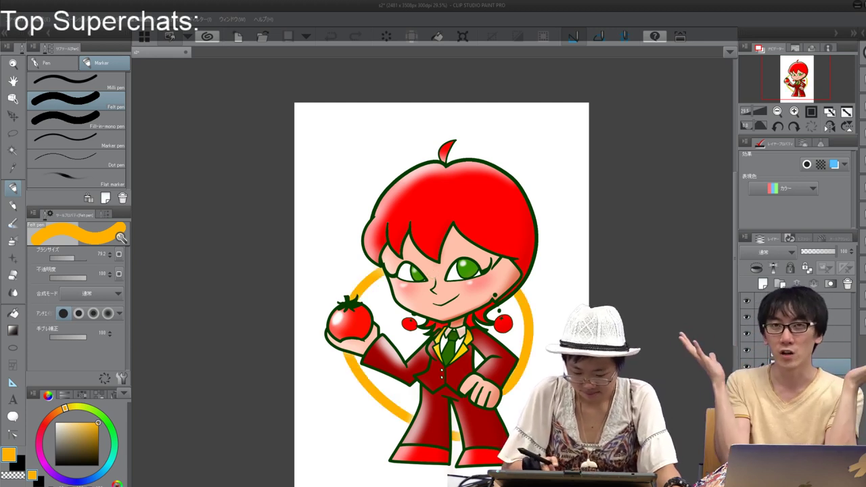
{"action": "key", "text": "ctrl+z"}
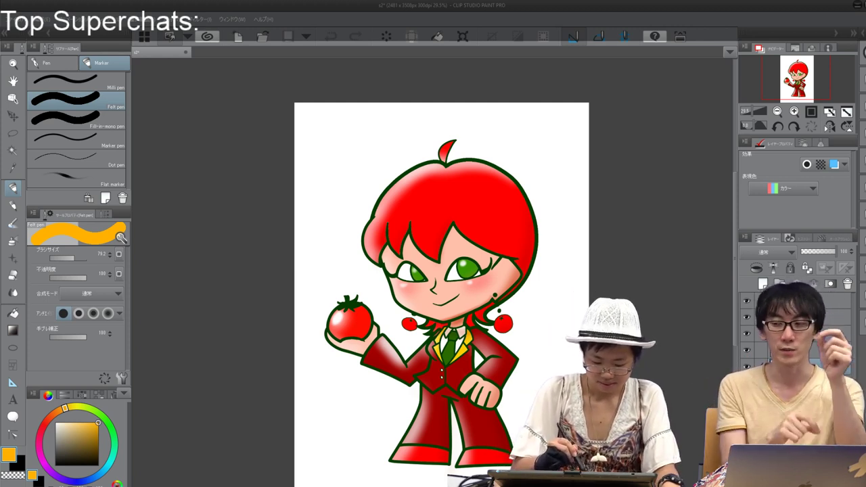
{"action": "mouse_move", "coordinate": [364, 224]}
{"action": "left_mouse_down"}
{"action": "mouse_move", "coordinate": [340, 212]}
{"action": "mouse_move", "coordinate": [333, 184]}
{"action": "mouse_move", "coordinate": [368, 183]}
{"action": "mouse_move", "coordinate": [370, 223]}
{"action": "left_mouse_up"}
{"action": "key", "text": "ctrl+z"}
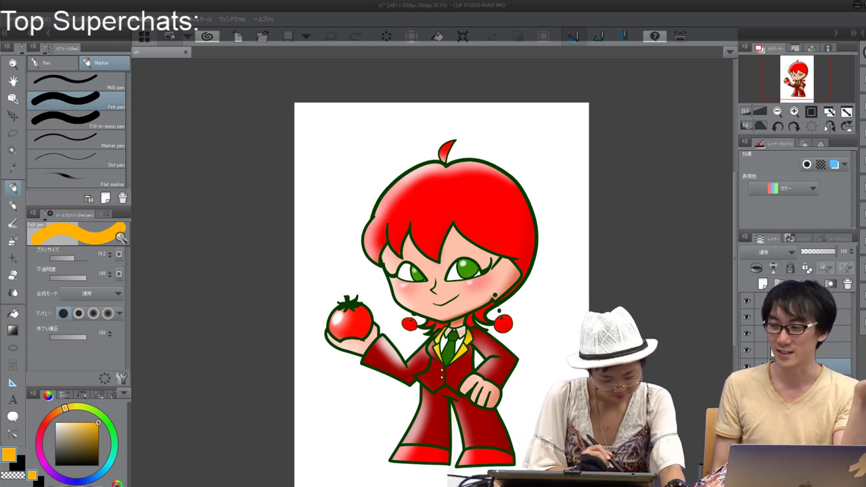
Step: Draw three orange heart outlines behind the character: beside the hair, beside the hand on the hip, and below the held tomato
{"action": "mouse_move", "coordinate": [356, 220]}
{"action": "left_mouse_down"}
{"action": "mouse_move", "coordinate": [348, 217]}
{"action": "mouse_move", "coordinate": [350, 163]}
{"action": "mouse_move", "coordinate": [362, 203]}
{"action": "mouse_move", "coordinate": [354, 219]}
{"action": "left_mouse_up"}
{"action": "mouse_move", "coordinate": [509, 393]}
{"action": "left_mouse_down"}
{"action": "mouse_move", "coordinate": [532, 327]}
{"action": "mouse_move", "coordinate": [563, 331]}
{"action": "mouse_move", "coordinate": [512, 398]}
{"action": "left_mouse_up"}
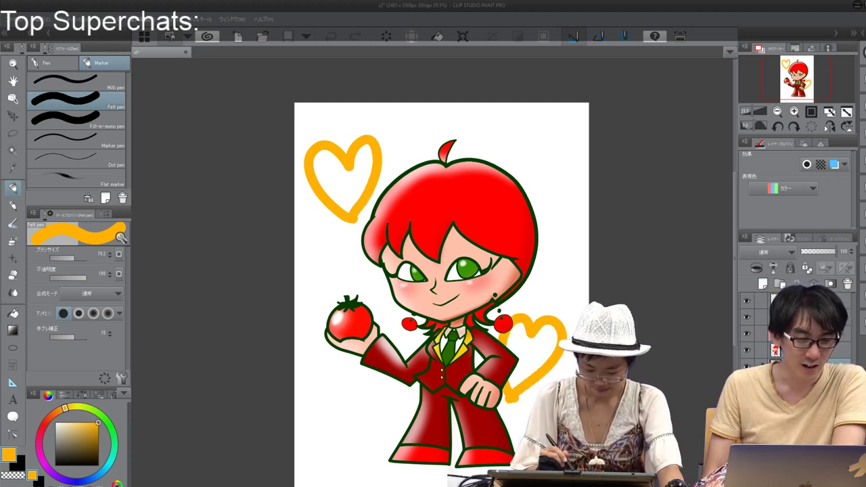
{"action": "mouse_move", "coordinate": [405, 433]}
{"action": "left_mouse_down"}
{"action": "mouse_move", "coordinate": [345, 404]}
{"action": "mouse_move", "coordinate": [386, 383]}
{"action": "mouse_move", "coordinate": [405, 427]}
{"action": "left_mouse_up"}
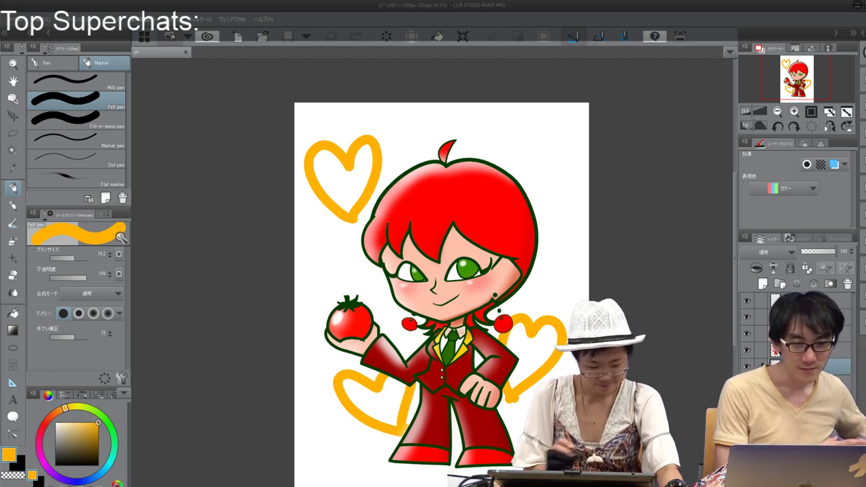
Step: Lasso the upper heart, shift it closer to the character's hair, and clear the selection
{"action": "key", "text": "e"}
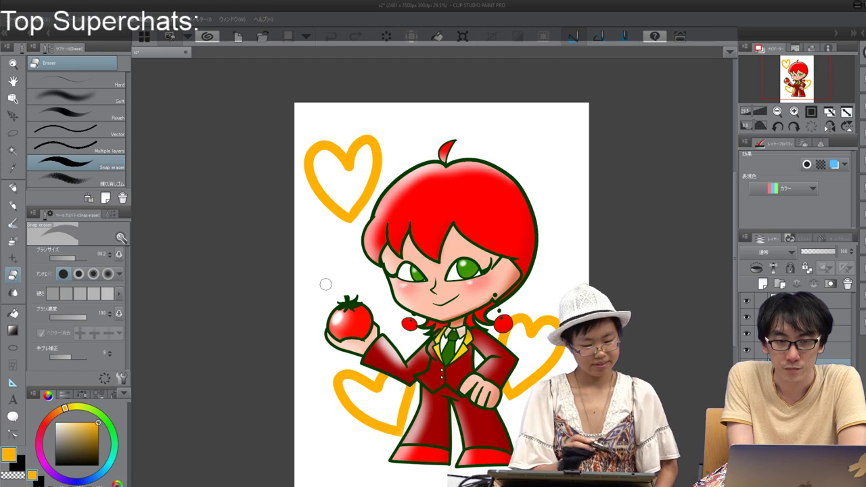
{"action": "key", "text": "m"}
{"action": "mouse_move", "coordinate": [399, 266]}
{"action": "left_mouse_down"}
{"action": "mouse_move", "coordinate": [362, 269]}
{"action": "mouse_move", "coordinate": [440, 135]}
{"action": "mouse_move", "coordinate": [382, 283]}
{"action": "left_mouse_up"}
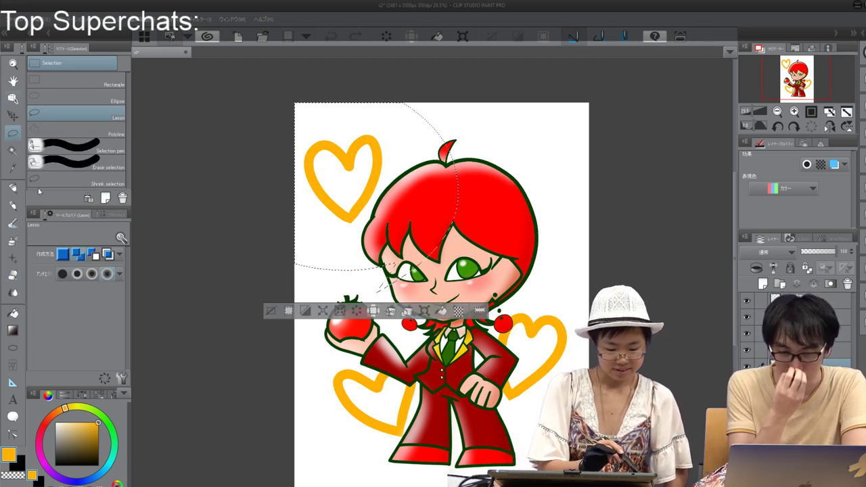
{"action": "key", "text": "k"}
{"action": "mouse_move", "coordinate": [689, 376]}
{"action": "left_mouse_down"}
{"action": "mouse_move", "coordinate": [715, 384]}
{"action": "mouse_move", "coordinate": [714, 376]}
{"action": "left_mouse_up"}
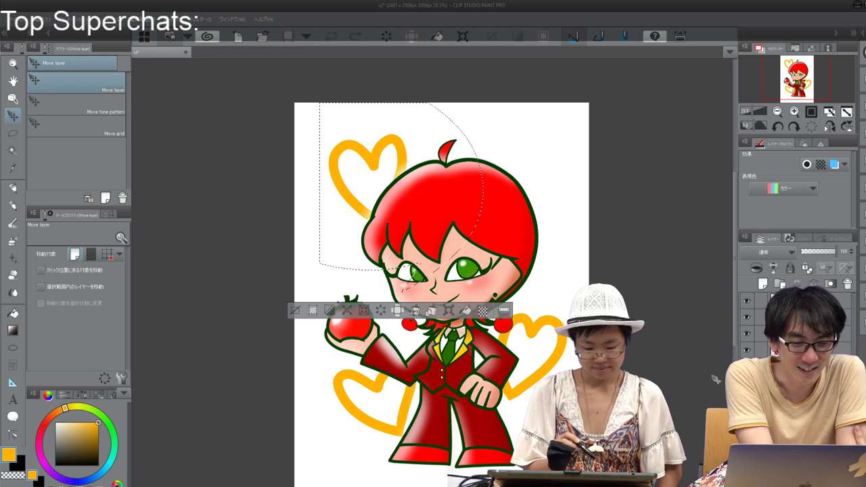
{"action": "left_click", "coordinate": [295, 310]}
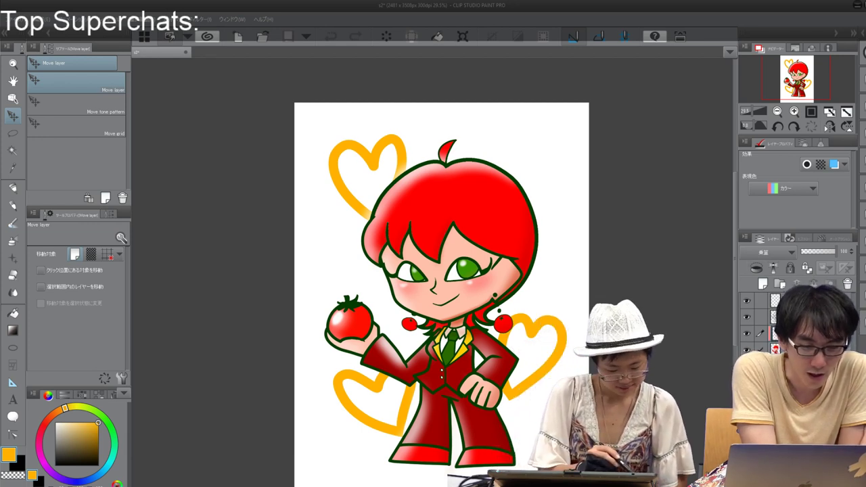
Step: Switch to the Darker pencil with black as the drawing color, ready for signing the blank area under the figure
{"action": "key", "text": "e"}
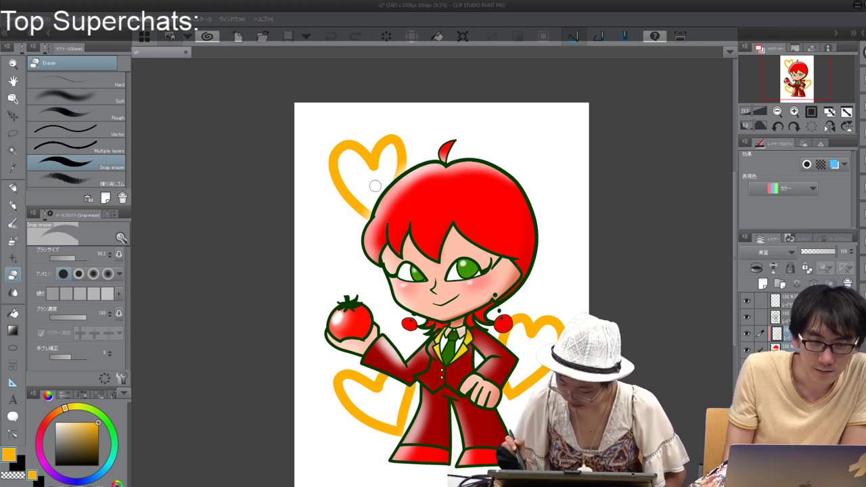
{"action": "left_click", "coordinate": [799, 350]}
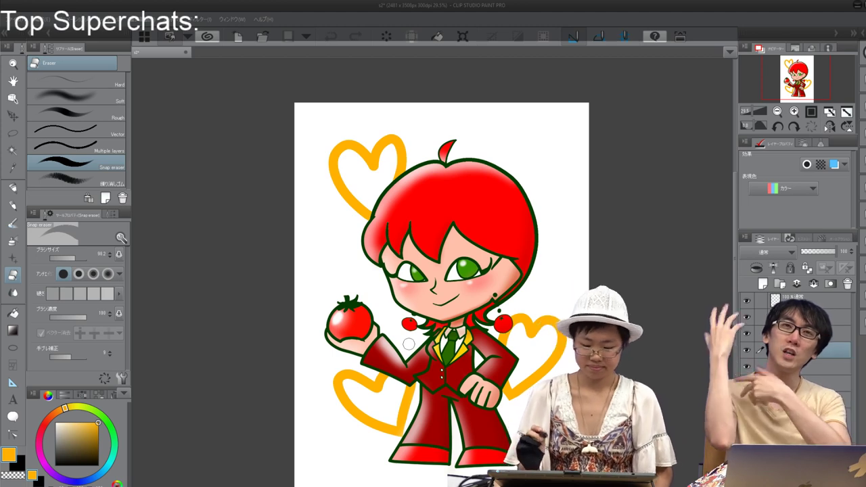
{"action": "left_click_drag", "start_coordinate": [409, 344], "coordinate": [393, 295]}
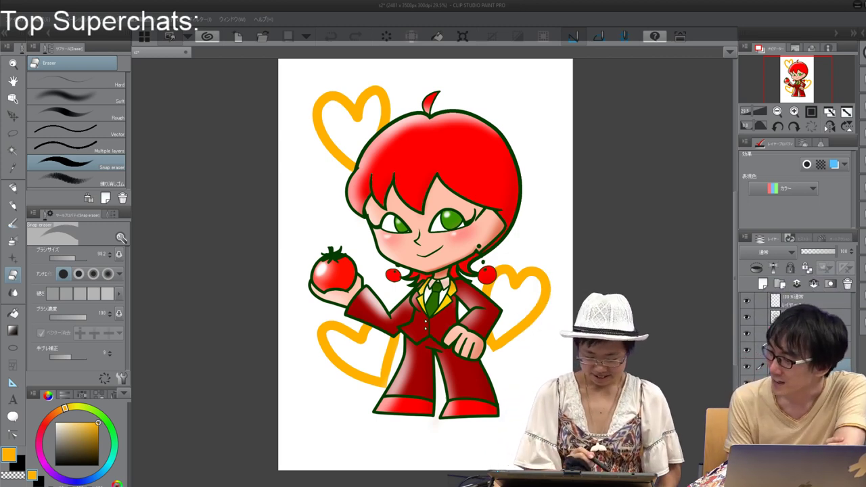
{"action": "key", "text": "p"}
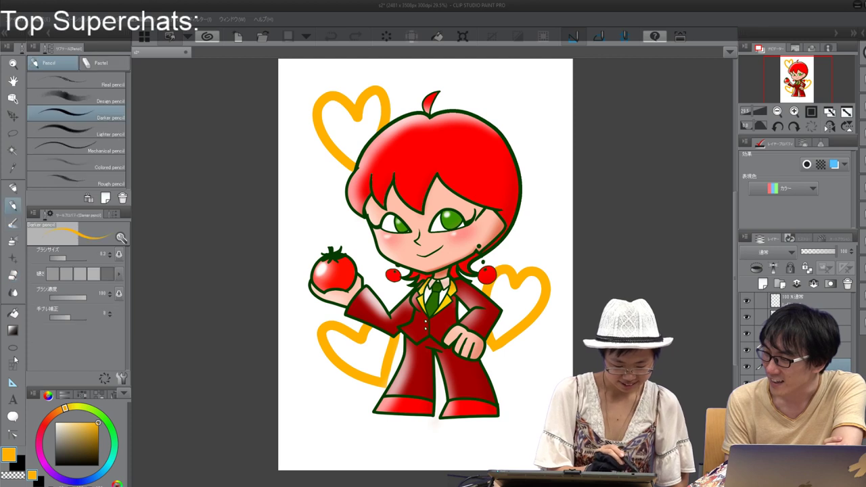
{"action": "key", "text": "x"}
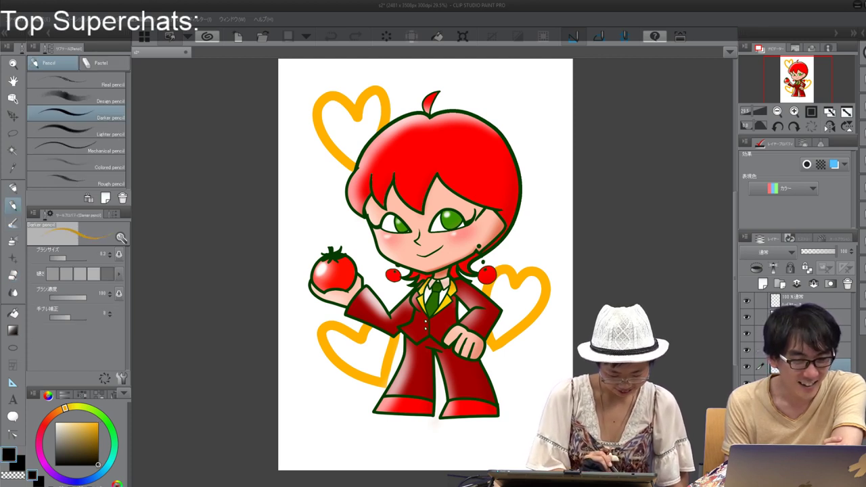
Step: Try handwriting the first letters of the signature in thin black pencil below the lower heart, and undo them
{"action": "left_click_drag", "start_coordinate": [321, 425], "coordinate": [340, 434]}
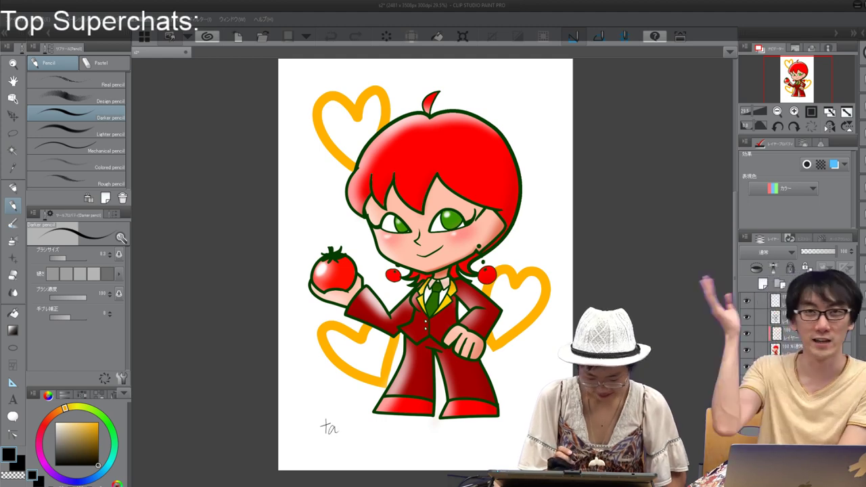
{"action": "key", "text": "ctrl+z"}
{"action": "key", "text": "ctrl+z"}
{"action": "key", "text": "ctrl+z"}
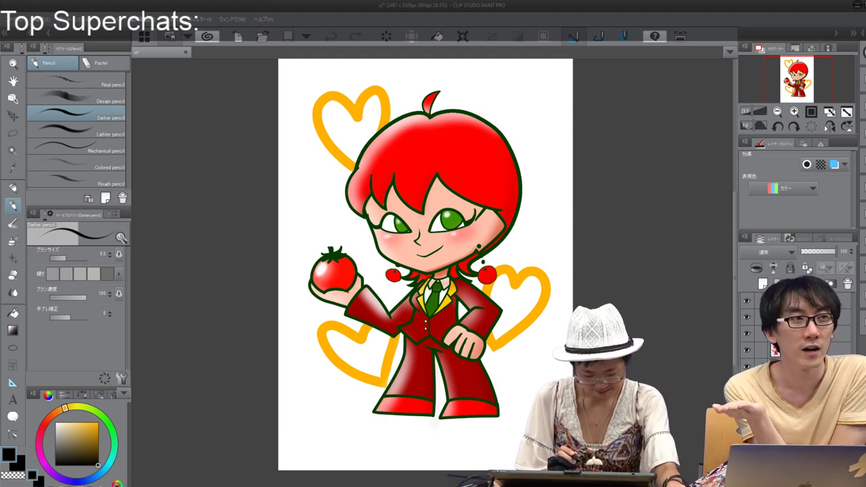
Step: Increase the Darker pencil size to about 17 and handwrite the artist's account handle below the character's feet
{"action": "left_click_drag", "start_coordinate": [67, 258], "coordinate": [69, 258]}
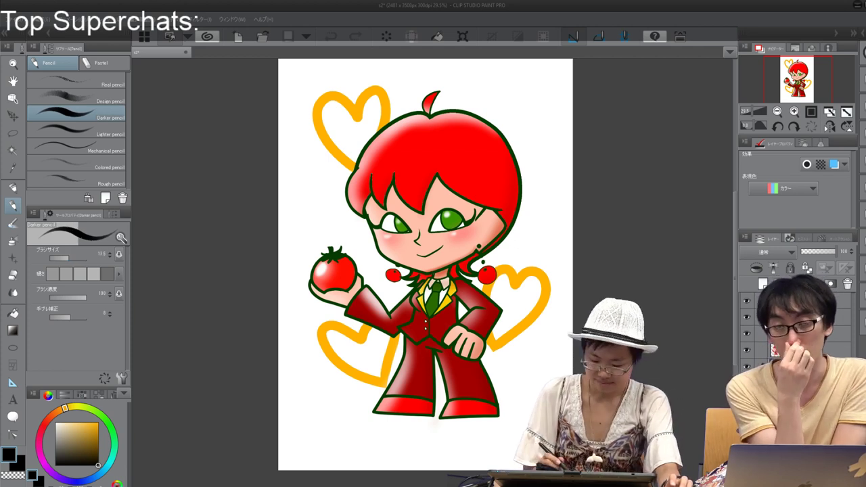
{"action": "mouse_move", "coordinate": [316, 430]}
{"action": "left_mouse_down"}
{"action": "mouse_move", "coordinate": [327, 426]}
{"action": "mouse_move", "coordinate": [315, 433]}
{"action": "left_mouse_up"}
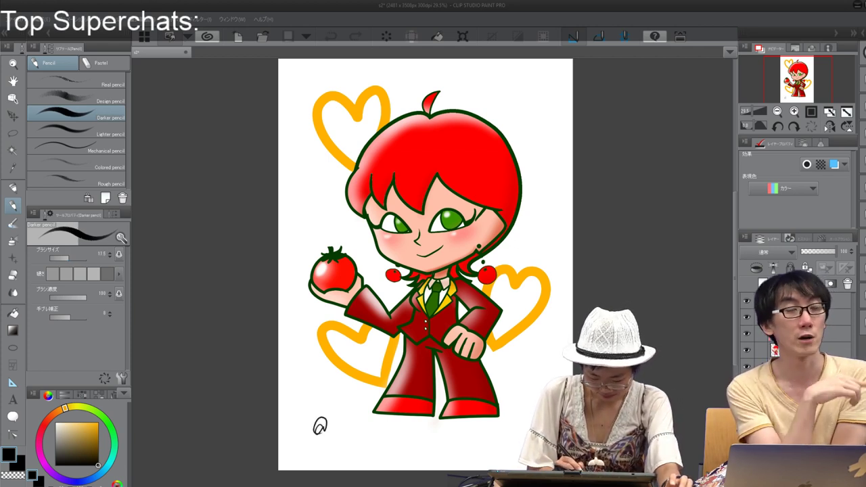
{"action": "key", "text": "ctrl+z"}
{"action": "mouse_move", "coordinate": [321, 423]}
{"action": "left_mouse_down"}
{"action": "mouse_move", "coordinate": [317, 432]}
{"action": "mouse_move", "coordinate": [313, 420]}
{"action": "mouse_move", "coordinate": [319, 437]}
{"action": "mouse_move", "coordinate": [336, 424]}
{"action": "mouse_move", "coordinate": [333, 437]}
{"action": "left_mouse_up"}
{"action": "mouse_move", "coordinate": [339, 426]}
{"action": "left_mouse_down"}
{"action": "mouse_move", "coordinate": [340, 440]}
{"action": "mouse_move", "coordinate": [359, 435]}
{"action": "left_mouse_up"}
{"action": "mouse_move", "coordinate": [366, 428]}
{"action": "left_mouse_down"}
{"action": "mouse_move", "coordinate": [390, 449]}
{"action": "mouse_move", "coordinate": [423, 430]}
{"action": "mouse_move", "coordinate": [438, 437]}
{"action": "mouse_move", "coordinate": [432, 442]}
{"action": "left_mouse_up"}
{"action": "left_click_drag", "start_coordinate": [448, 431], "coordinate": [447, 442]}
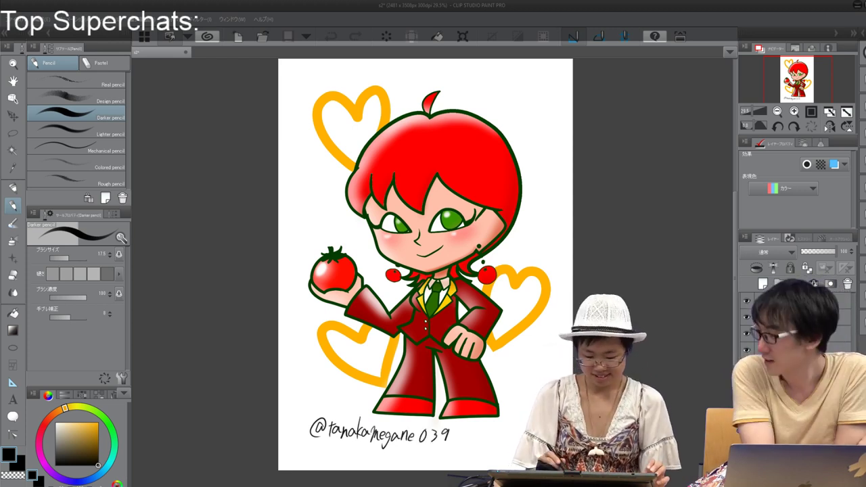
Step: Replace the plain circle after the handwritten handle with a small doodled face wearing glasses
{"action": "mouse_move", "coordinate": [471, 429]}
{"action": "left_mouse_down"}
{"action": "mouse_move", "coordinate": [472, 446]}
{"action": "mouse_move", "coordinate": [474, 426]}
{"action": "left_mouse_up"}
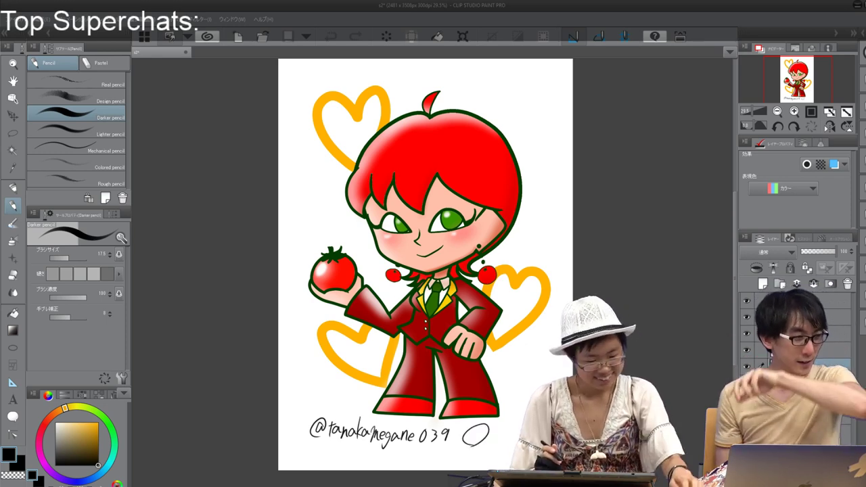
{"action": "key", "text": "ctrl+z"}
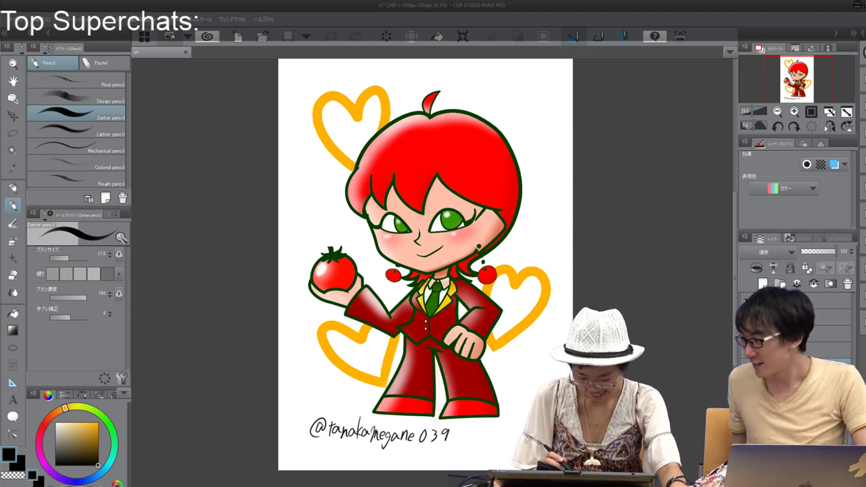
{"action": "mouse_move", "coordinate": [466, 426]}
{"action": "left_mouse_down"}
{"action": "mouse_move", "coordinate": [459, 445]}
{"action": "mouse_move", "coordinate": [465, 426]}
{"action": "mouse_move", "coordinate": [457, 438]}
{"action": "mouse_move", "coordinate": [475, 442]}
{"action": "mouse_move", "coordinate": [451, 446]}
{"action": "left_mouse_up"}
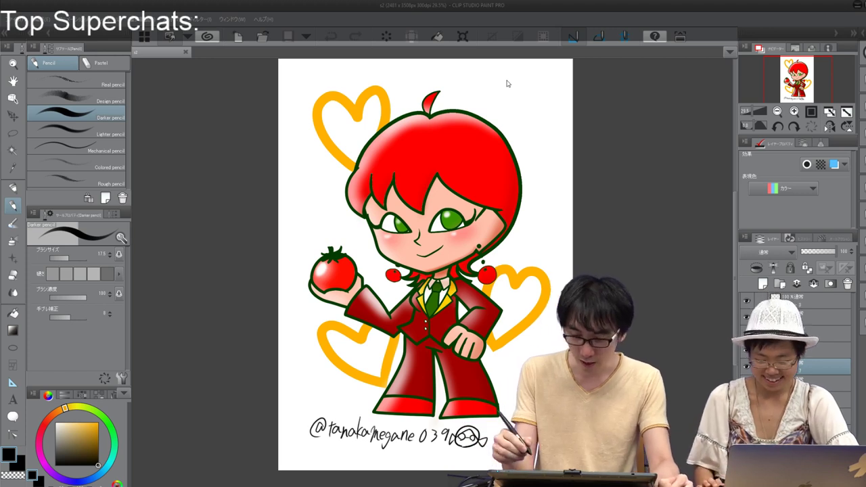
Step: Hide the title bar and palettes, and examine the finished illustration enlarged on the bare canvas
{"action": "key", "text": "shift+Tab"}
{"action": "key", "text": "shift+Tab"}
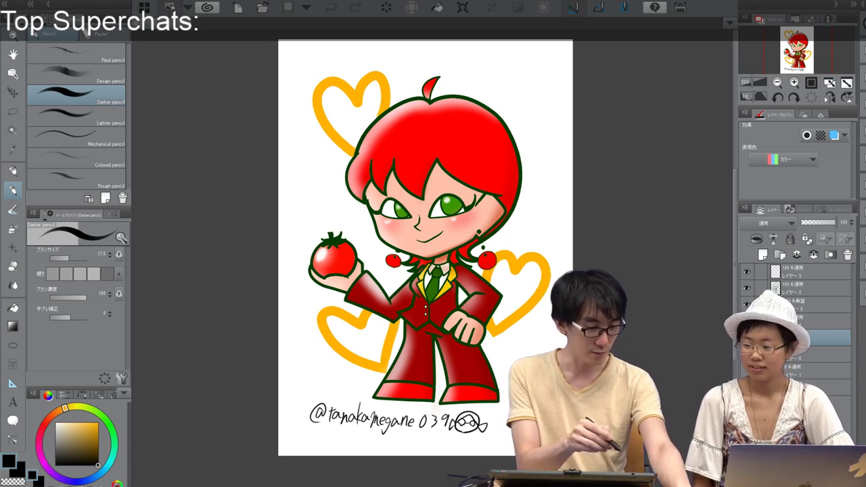
{"action": "key", "text": "Tab"}
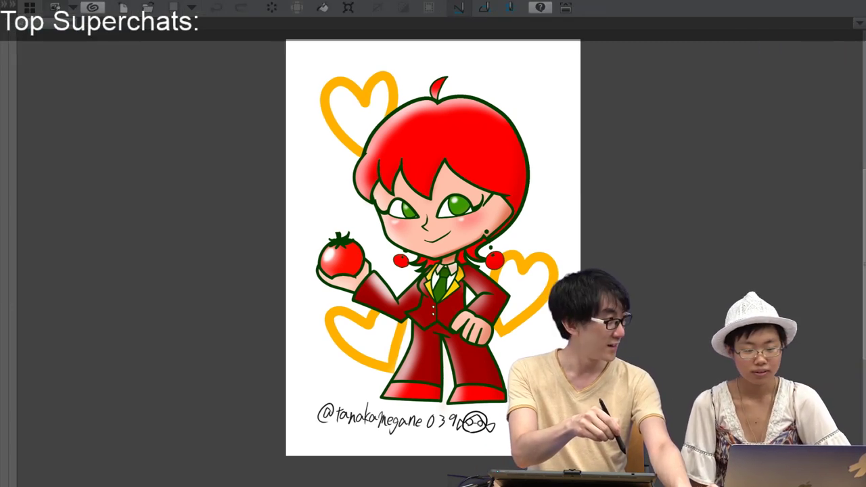
{"action": "key", "text": "Tab"}
{"action": "key", "text": "Tab"}
{"action": "key", "text": "Tab"}
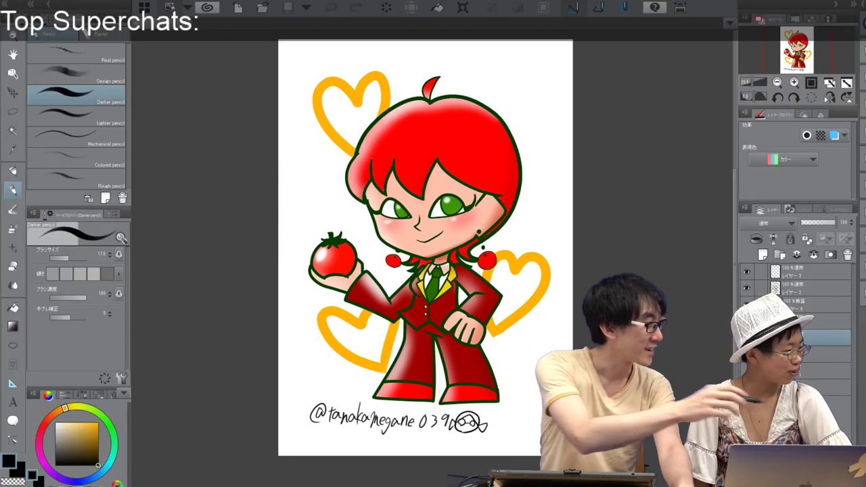
{"action": "key", "text": "Tab"}
{"action": "key", "text": "Tab"}
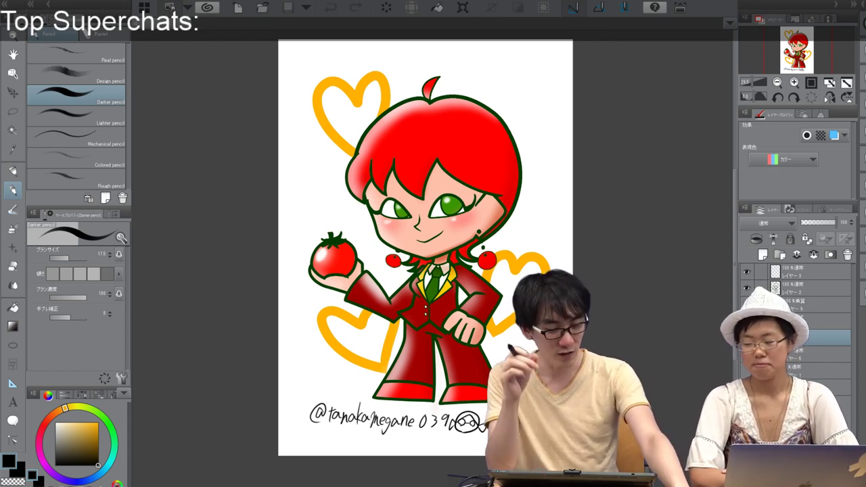
{"action": "key", "text": "Tab"}
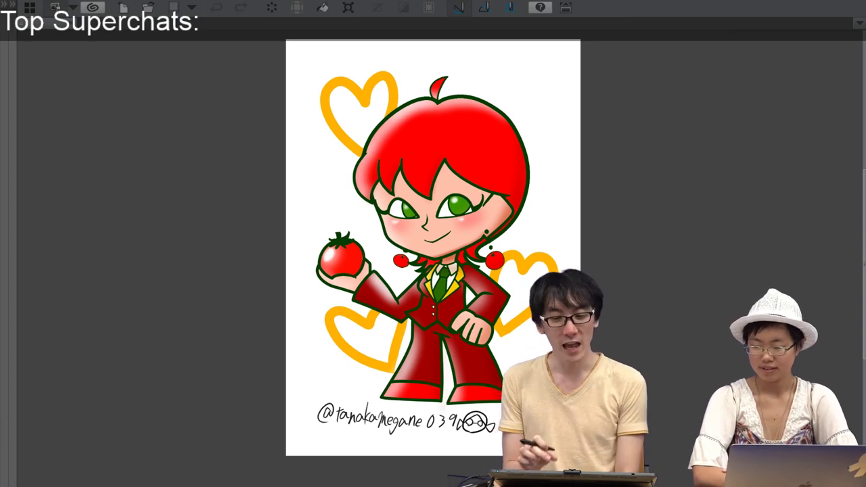
{"action": "scroll", "coordinate": [502, 243], "scroll_direction": "up", "scroll_amount": 5}
{"action": "left_click_drag", "start_coordinate": [433, 257], "coordinate": [302, 246]}
{"action": "key", "text": "ctrl+0"}
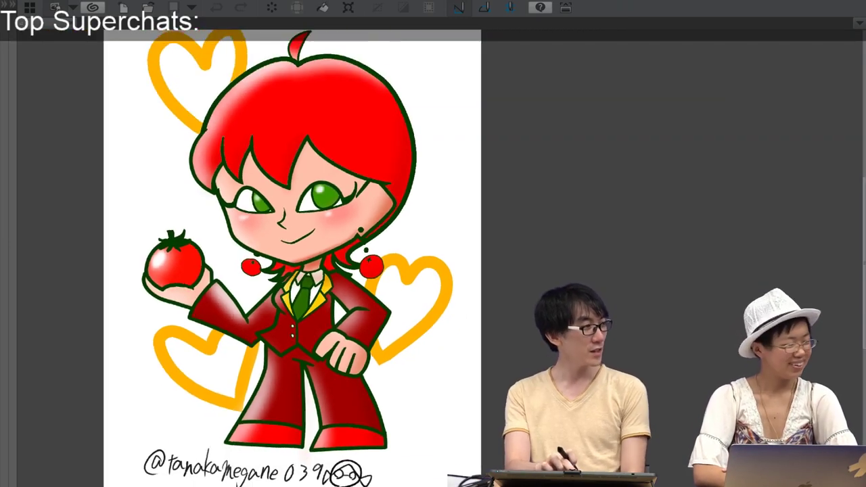
{"action": "left_click_drag", "start_coordinate": [305, 244], "coordinate": [277, 240]}
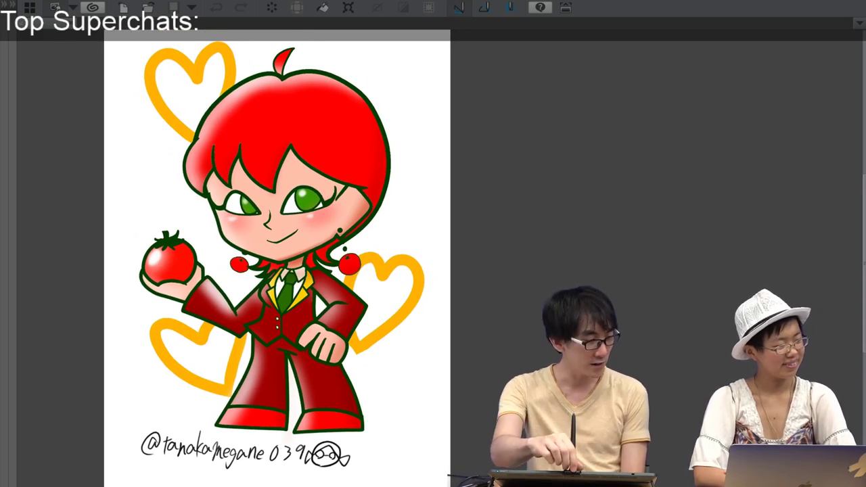